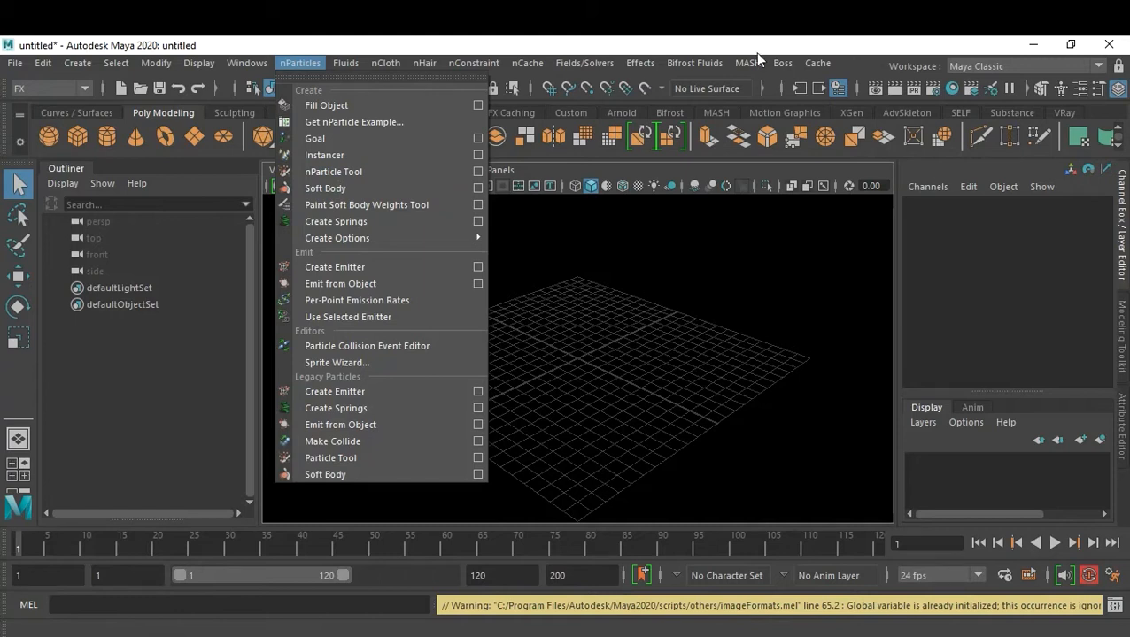
- Switch to the Modeling menu set and open the Content Browser through the Paint Effects Get Brush command
click(71, 86)
click(65, 105)
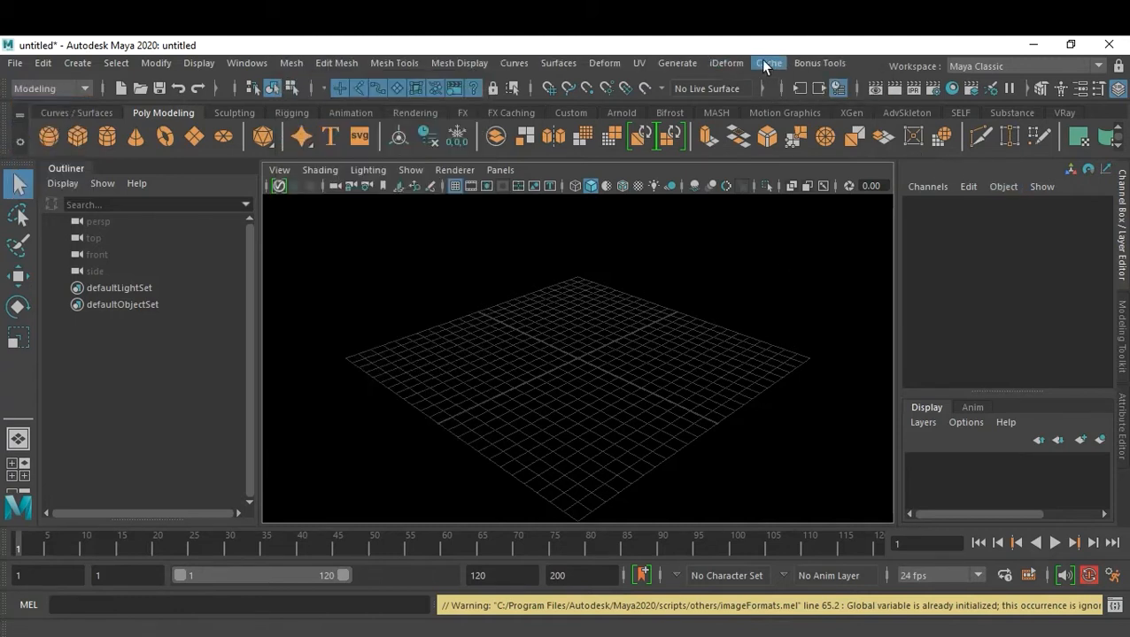
click(678, 64)
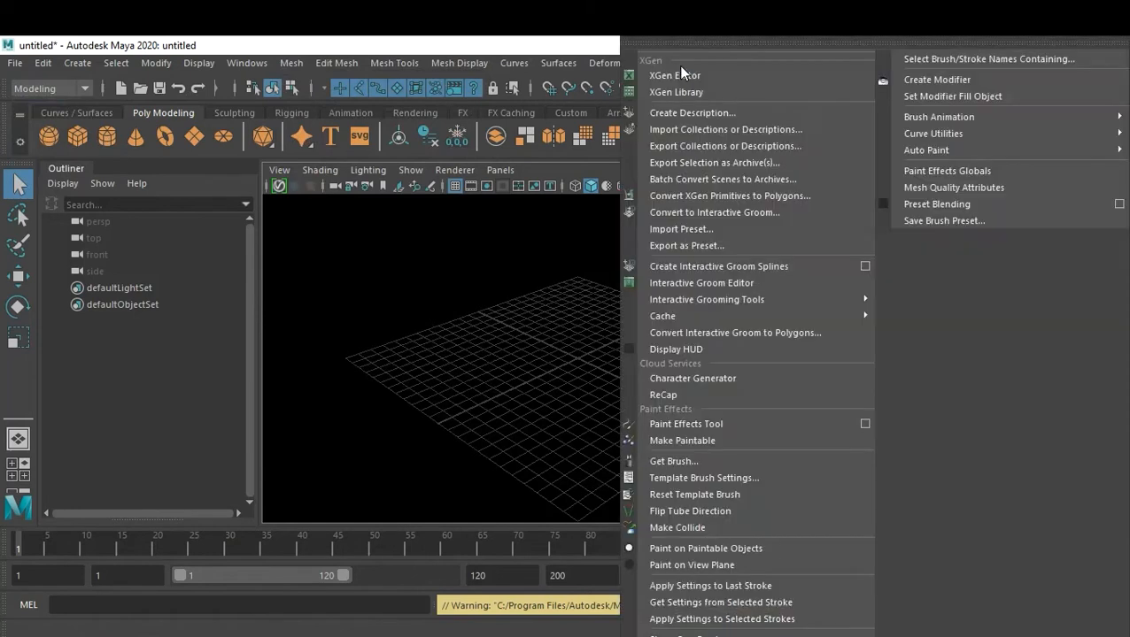
click(735, 457)
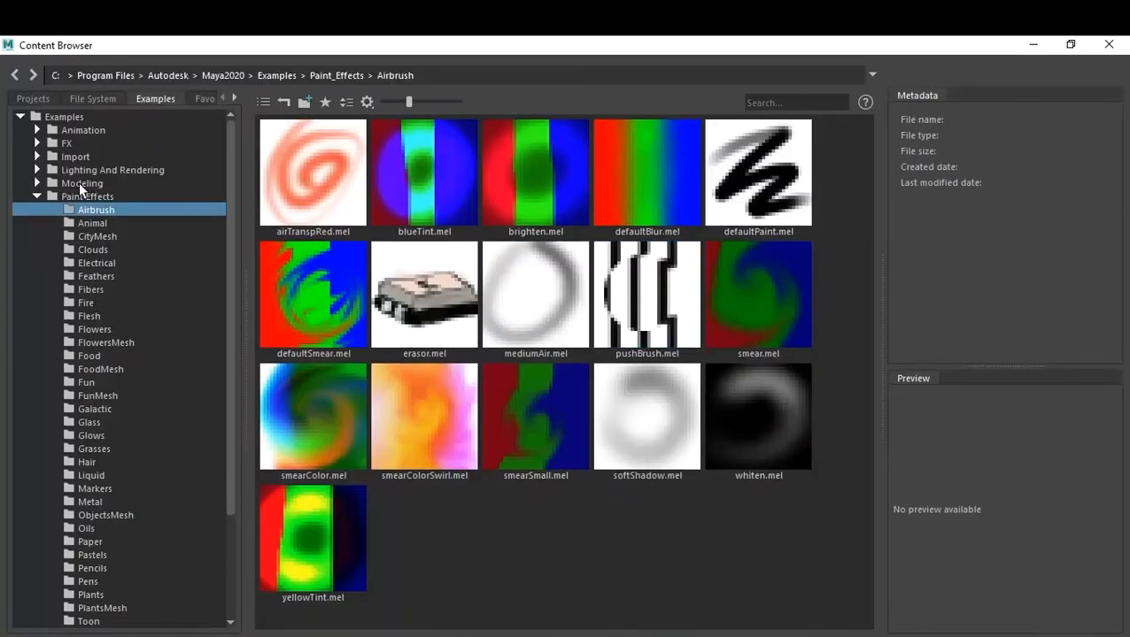
- Import Dolphin.ma from the Animals folder of the Sculpting Base Meshes examples and minimize the Content Browser
double_click(79, 183)
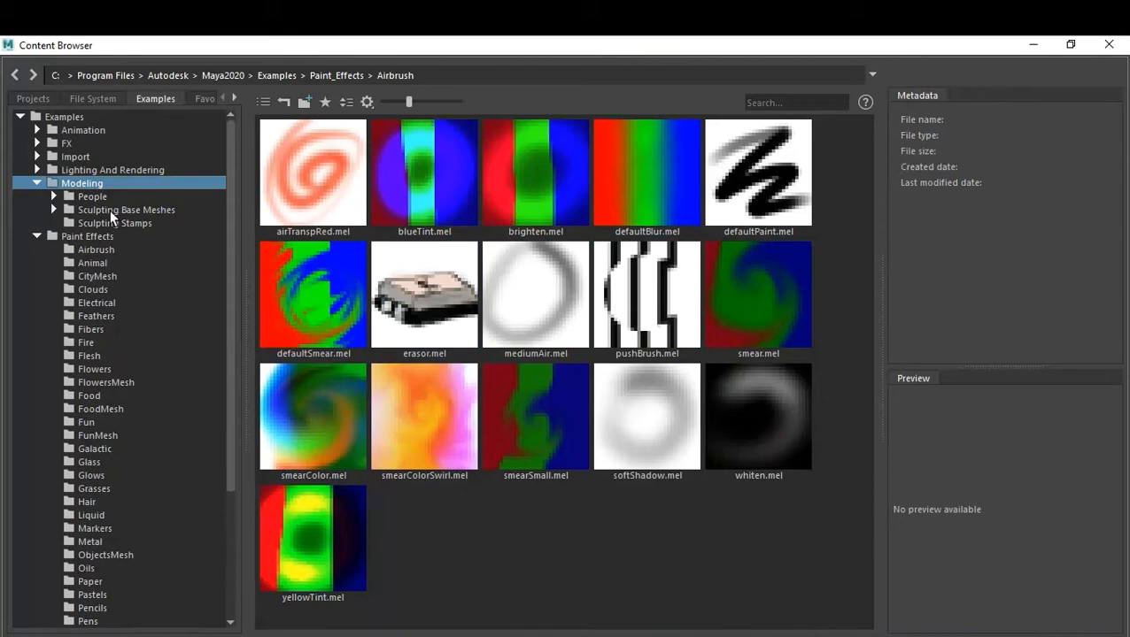
double_click(110, 210)
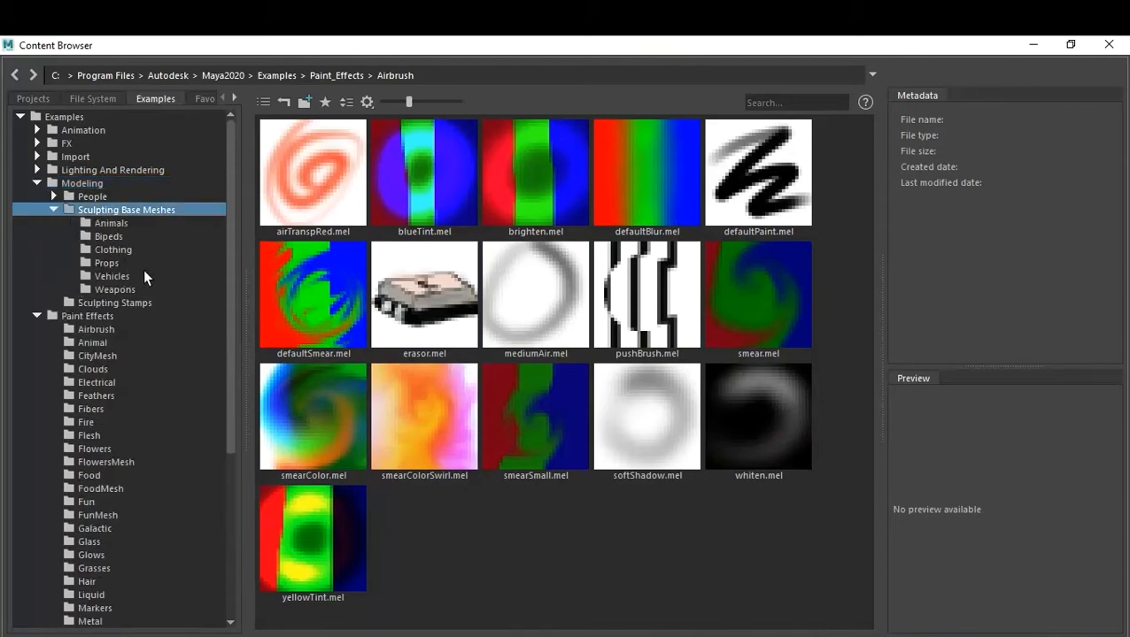
click(120, 224)
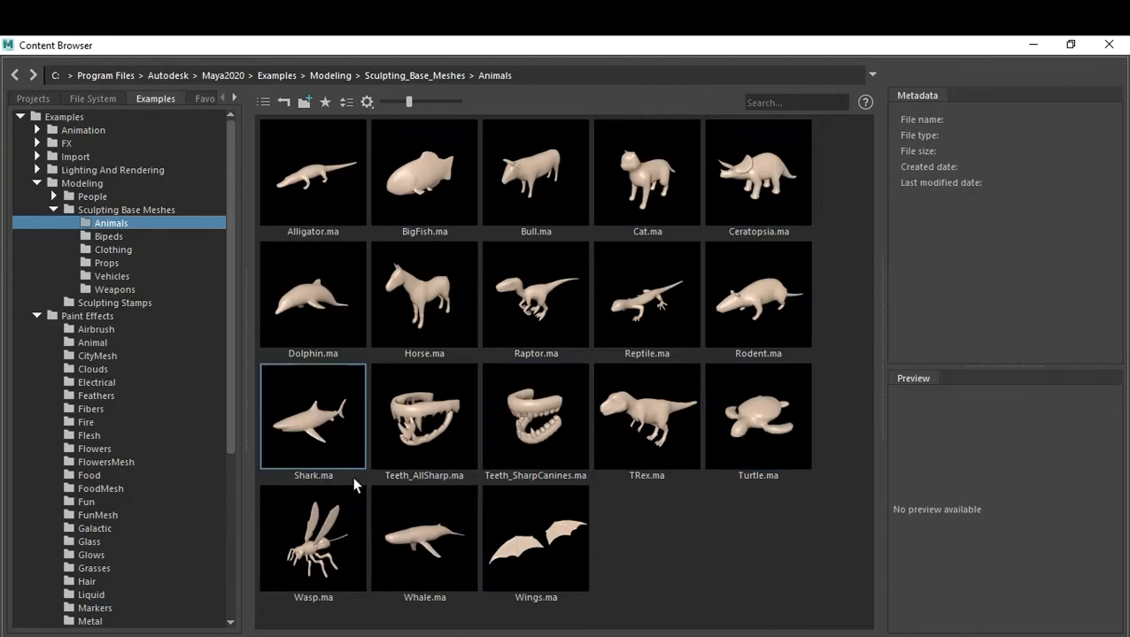
right_click(310, 294)
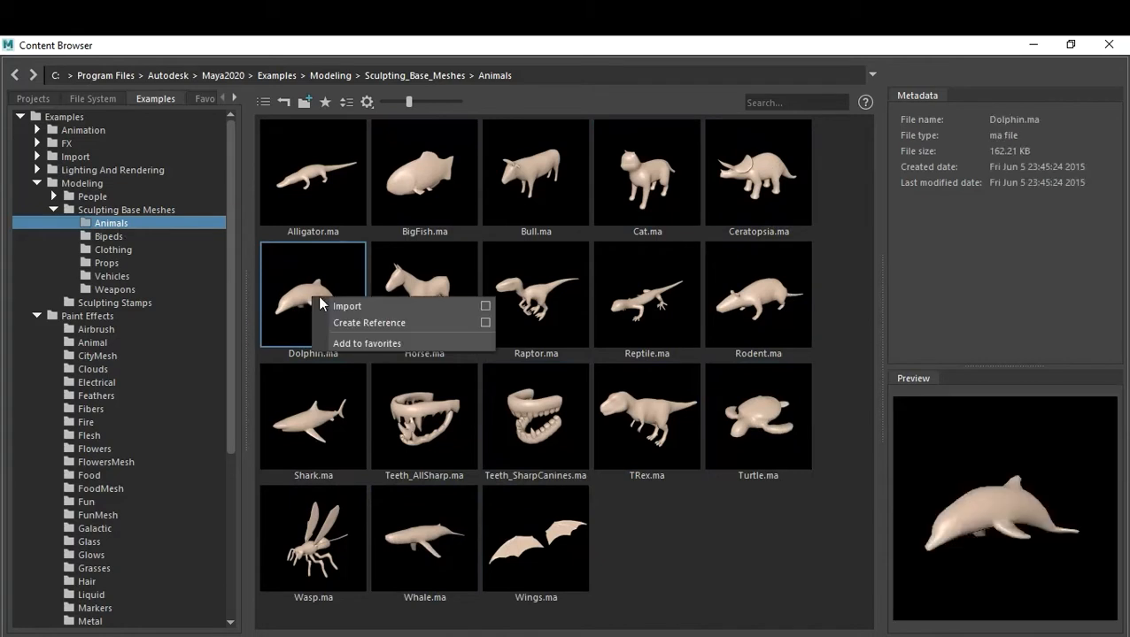
click(379, 305)
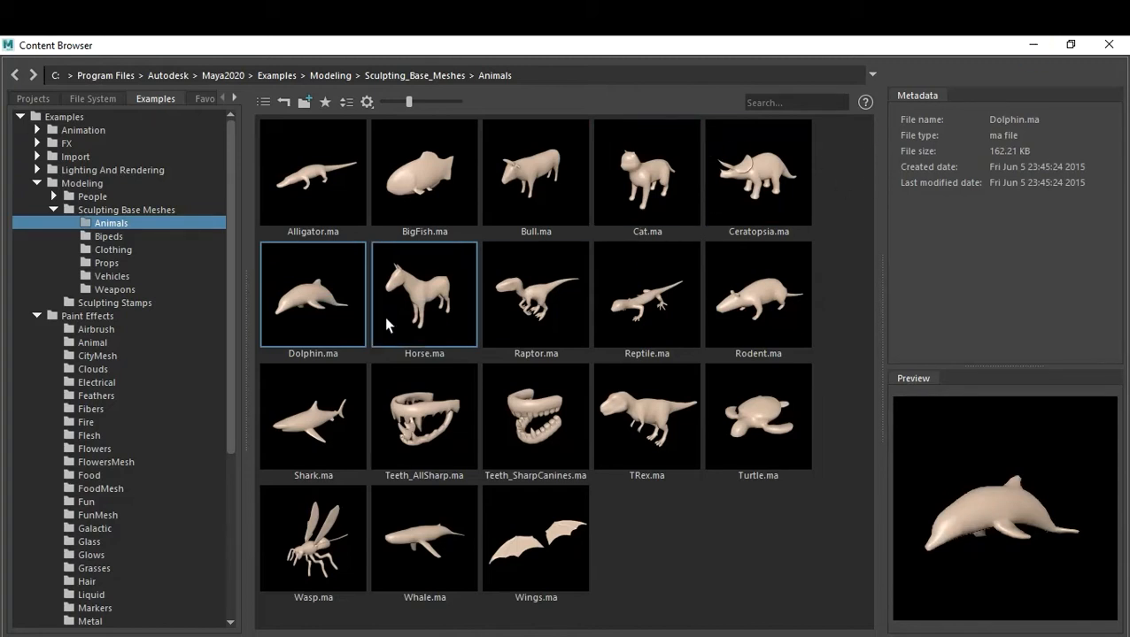
click(1033, 44)
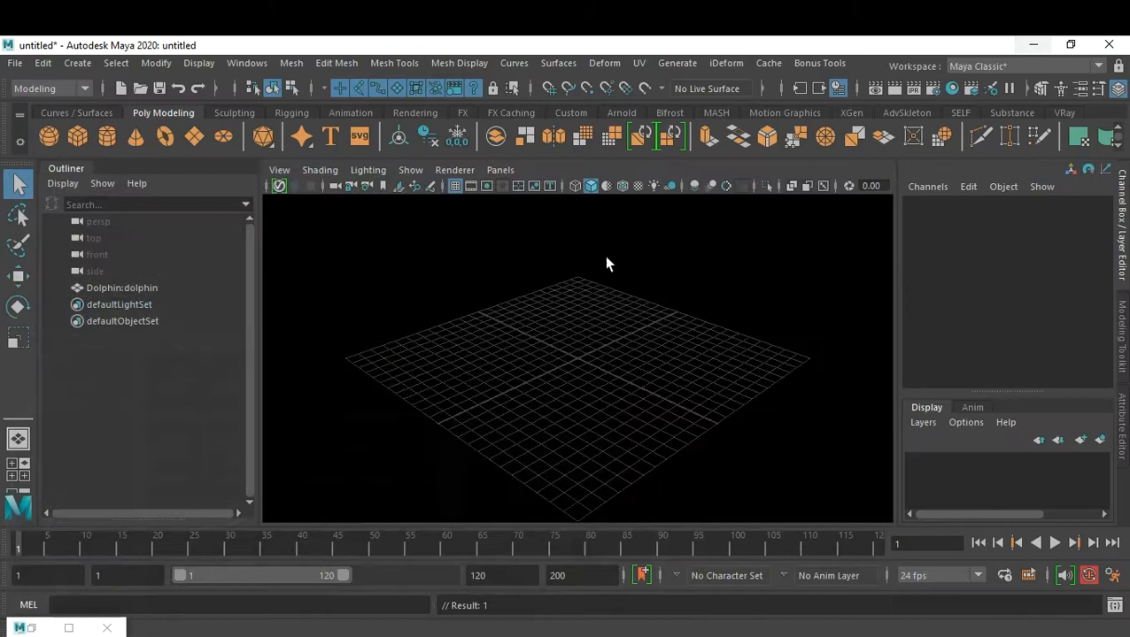
- Scale the imported dolphin mesh to 0.1 in X, Y and Z
click(130, 289)
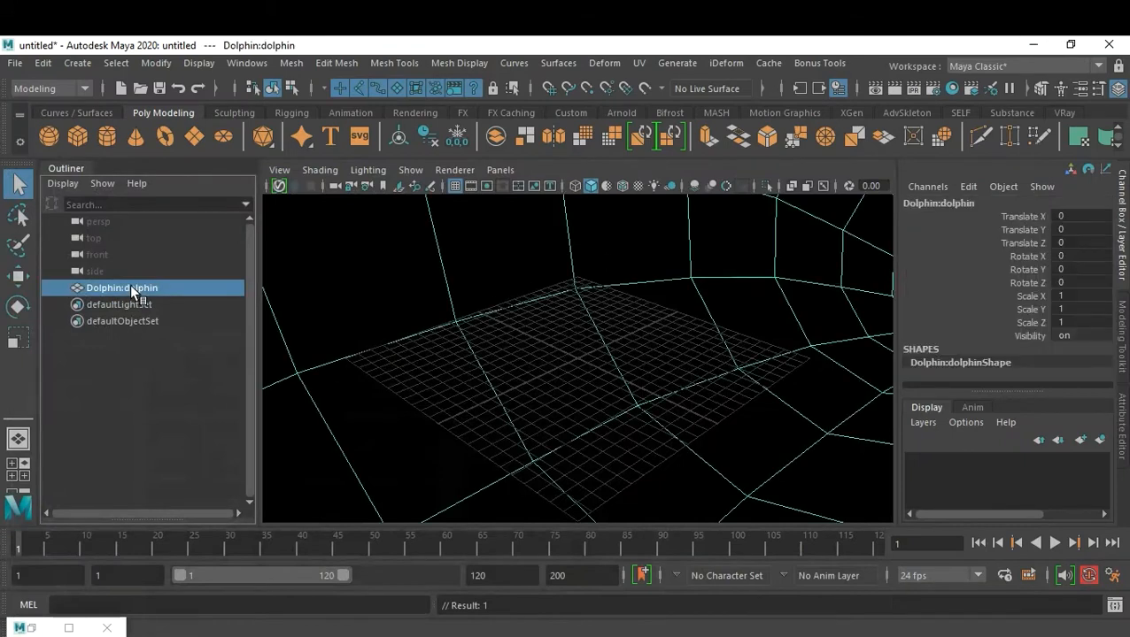
drag(1095, 296, 1095, 321)
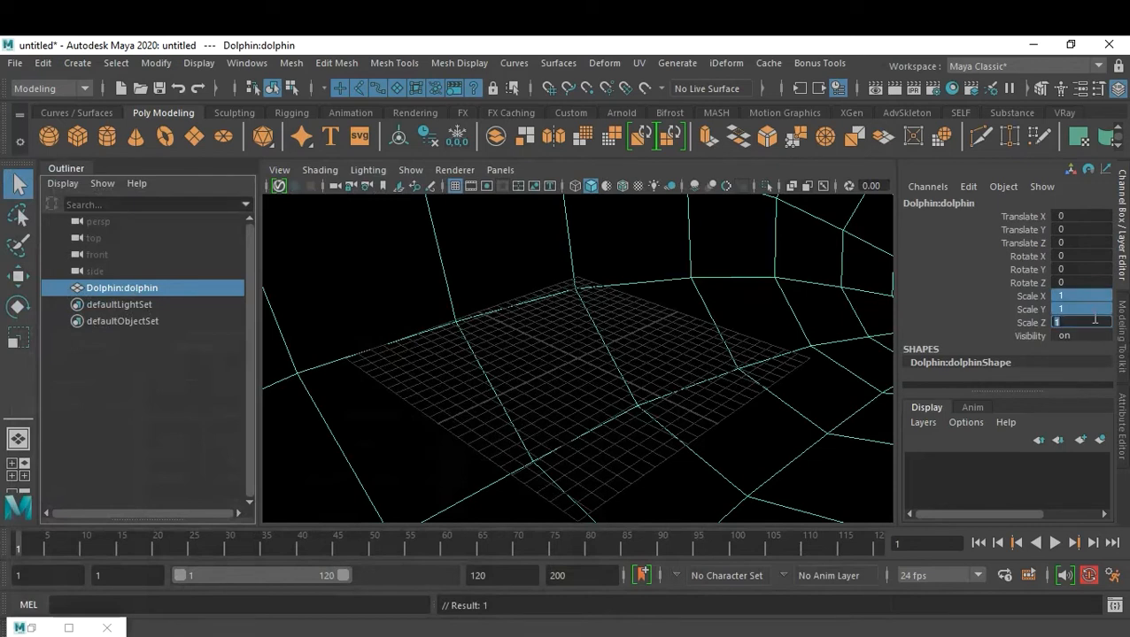
key(BackSpace)
text(.1)
key(Return)
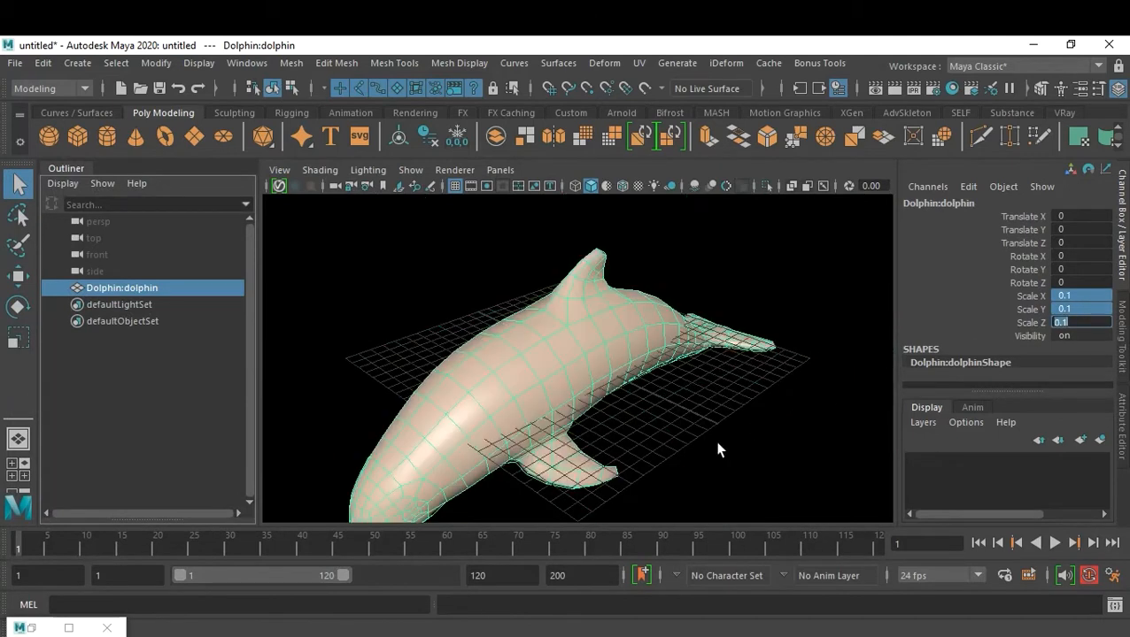
- Raise the dolphin above the grid to about 5.5 in Y and freeze its transformations
click(636, 398)
click(569, 362)
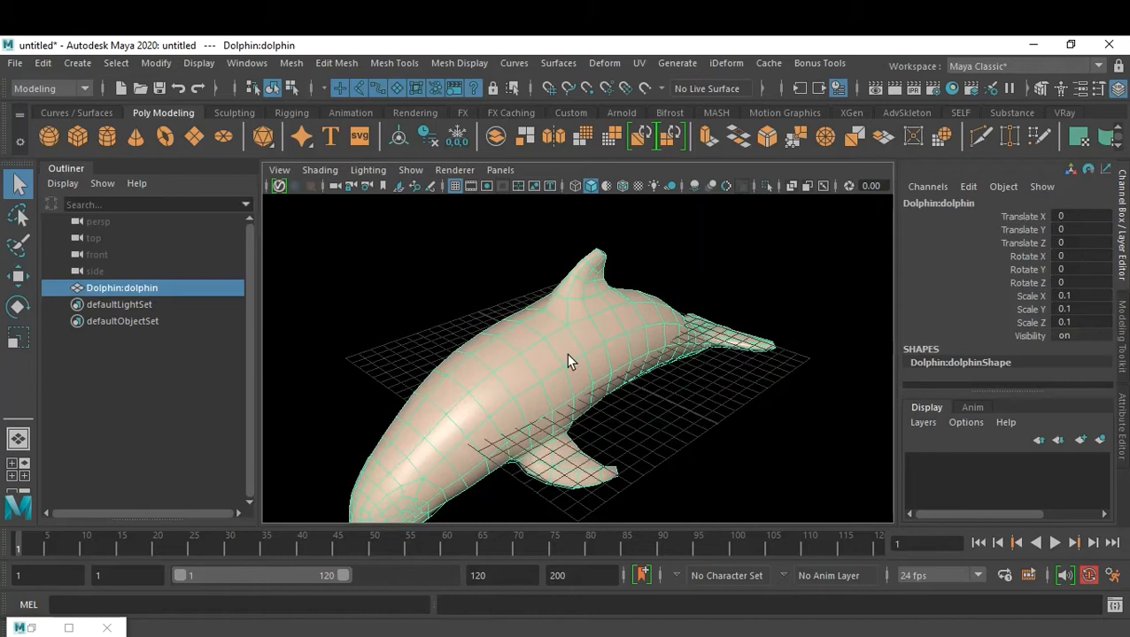
key(w)
drag(580, 334, 572, 209)
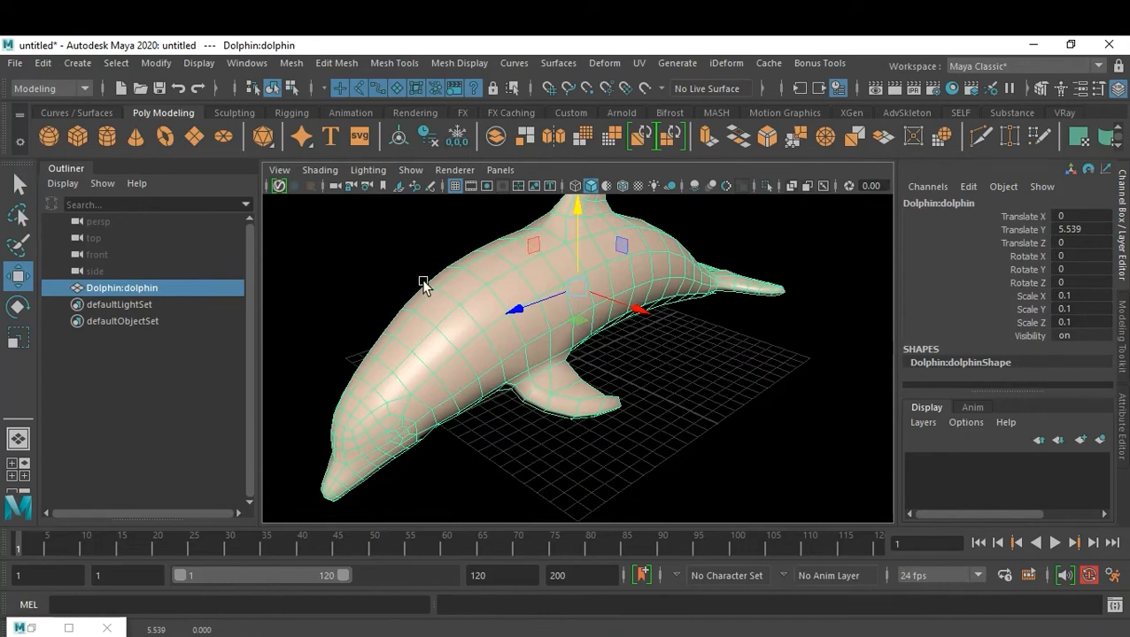
click(158, 64)
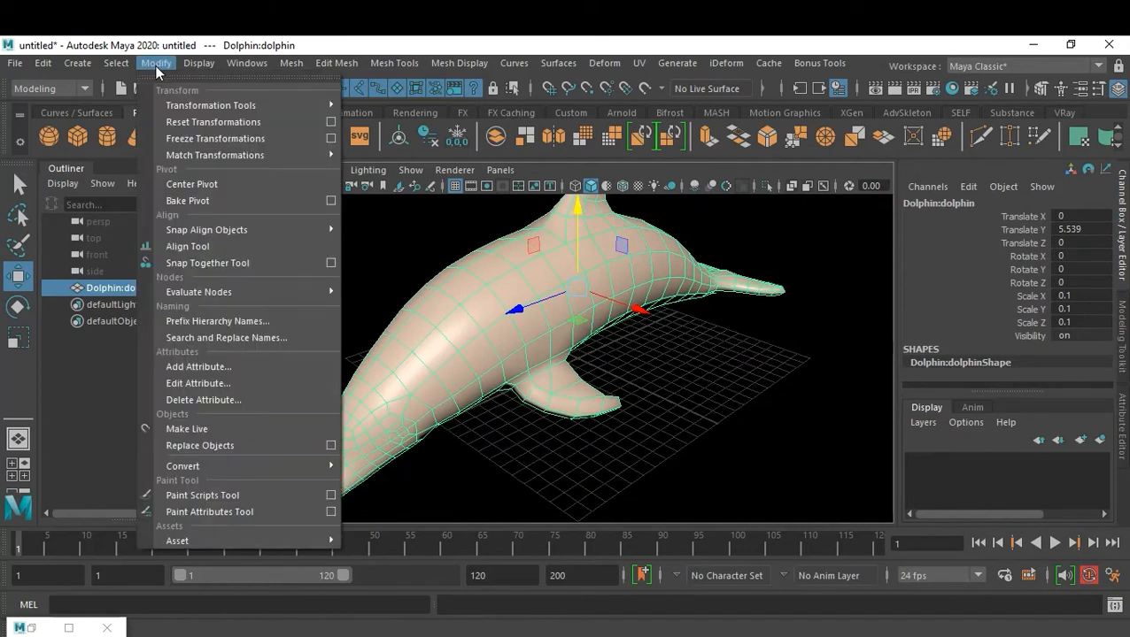
click(221, 141)
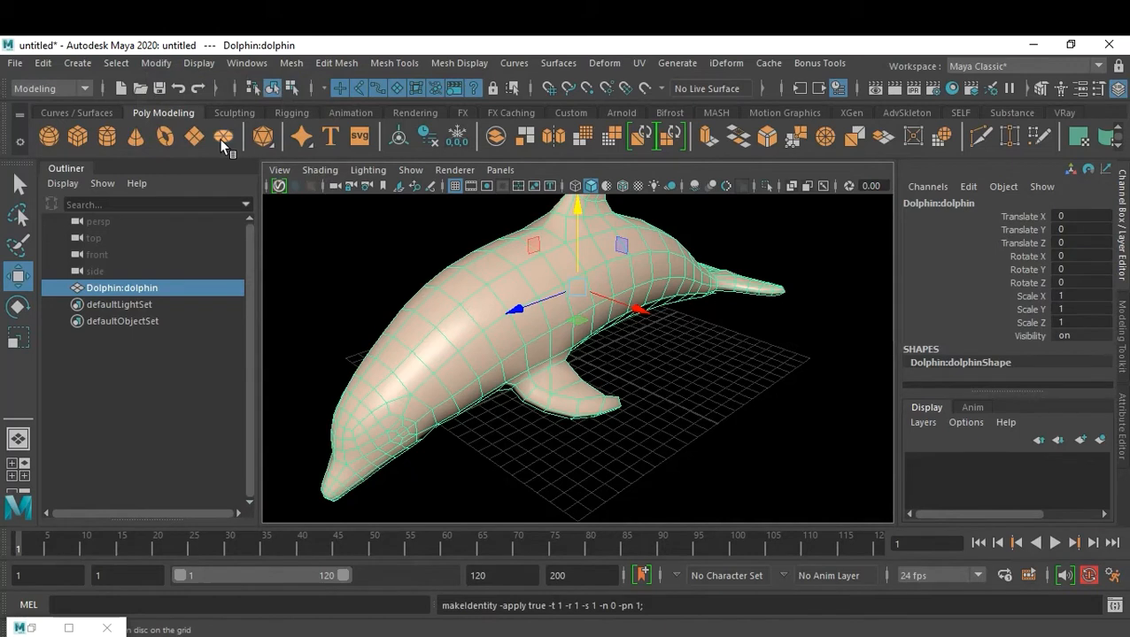
- Switch to the FX menu set, open the nParticles Soft Body options for the dolphin and reset them to defaults
click(59, 90)
click(45, 154)
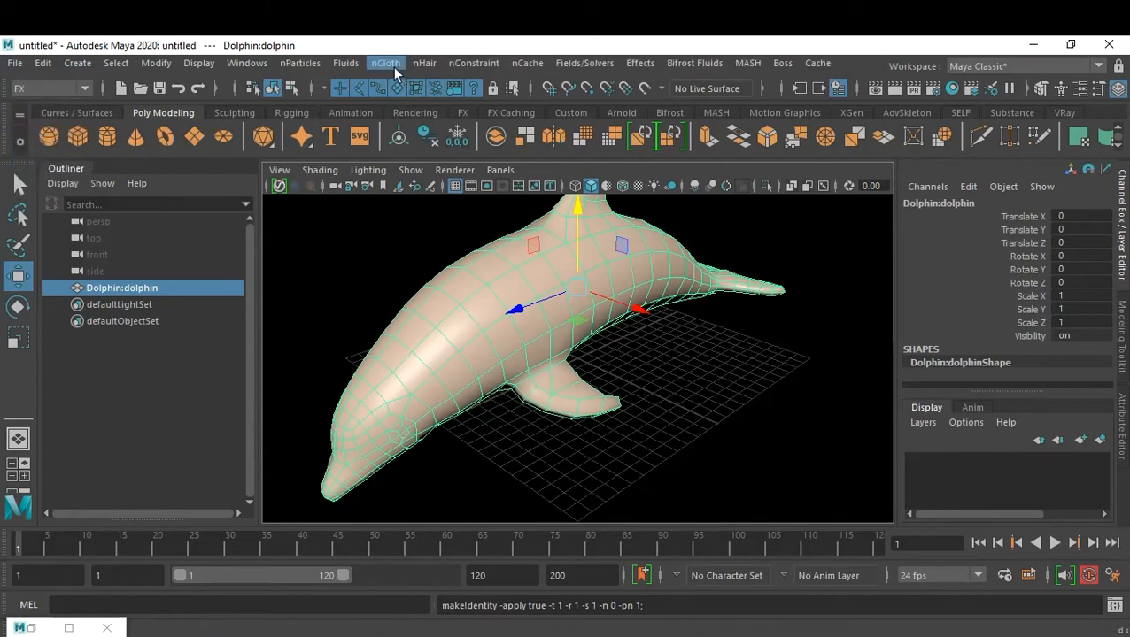
click(297, 65)
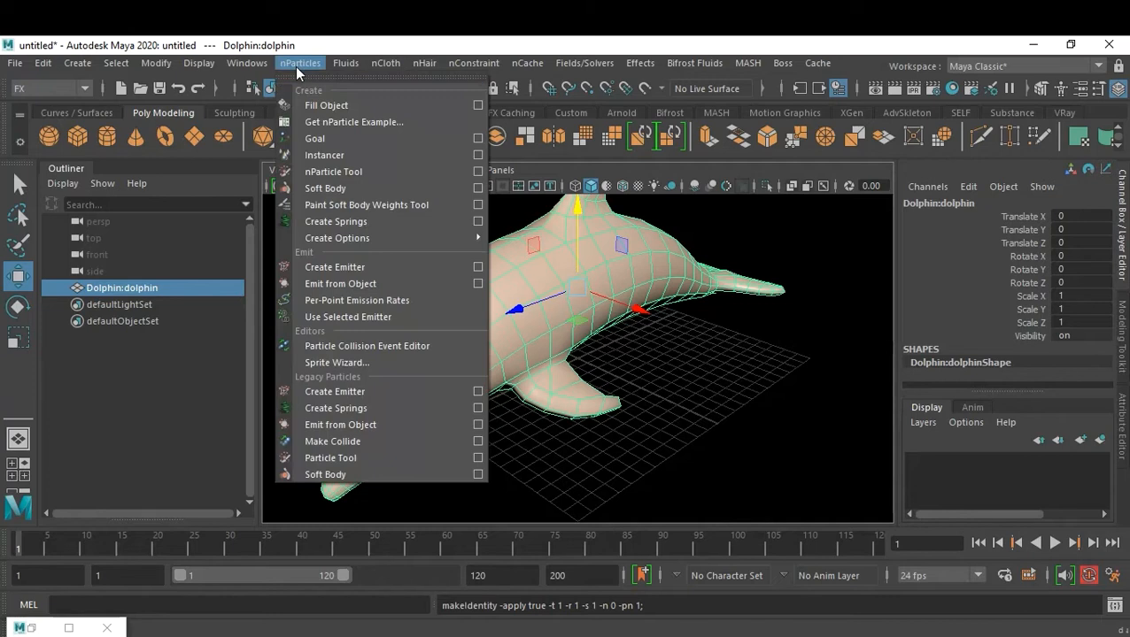
click(478, 189)
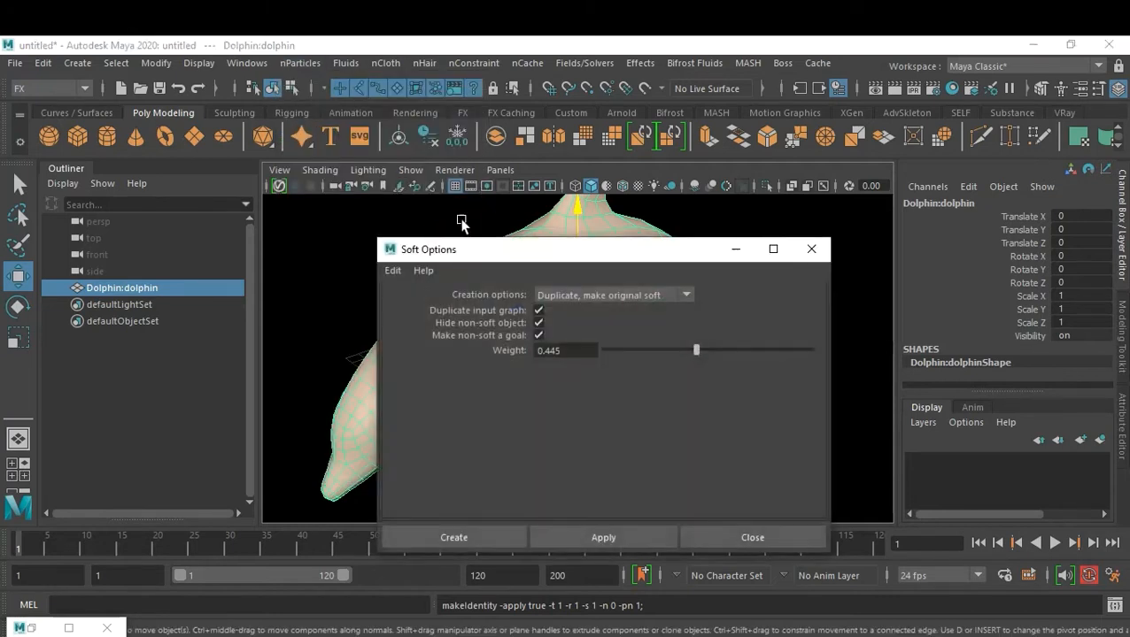
click(390, 271)
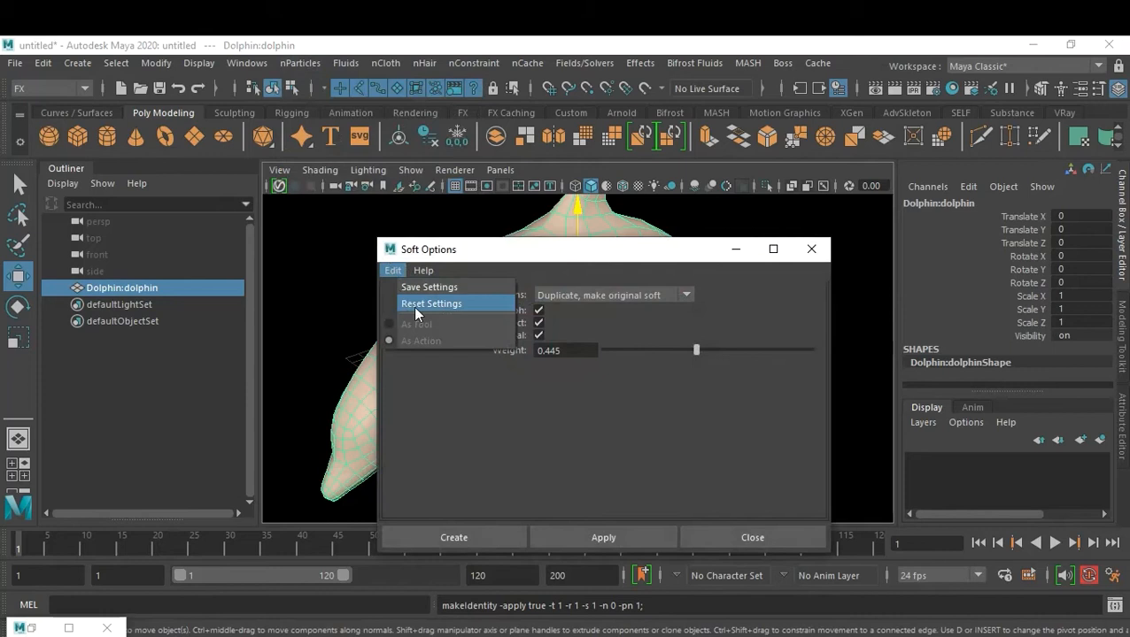
click(412, 306)
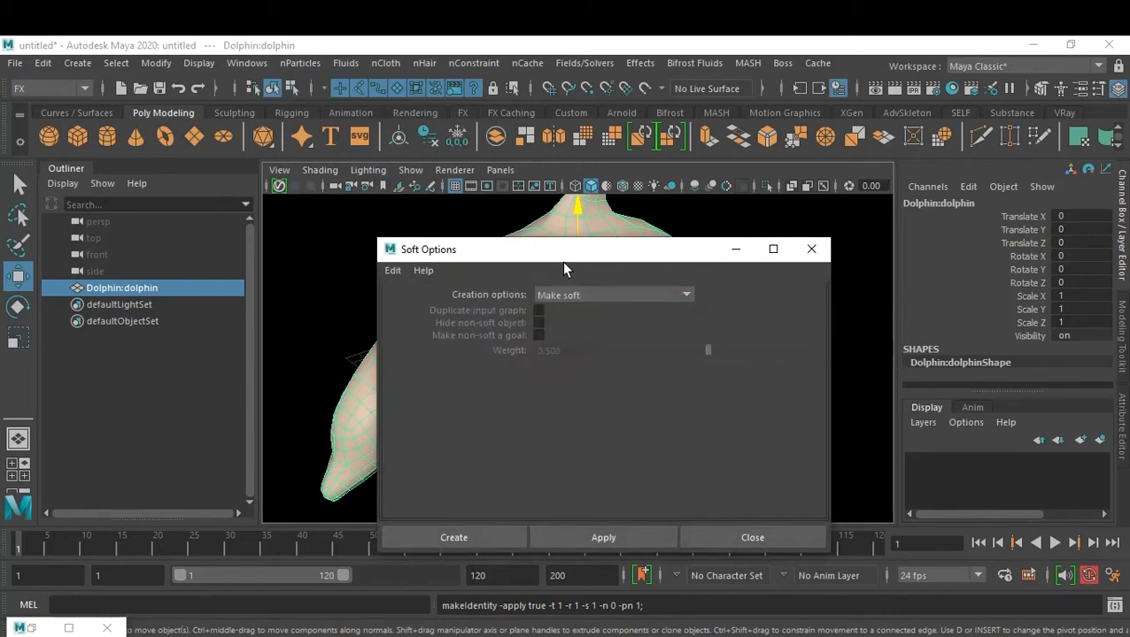
- Create the dolphin soft body with "Duplicate, make original soft", making the non-soft copy a goal with weight 0.500
drag(564, 260, 662, 245)
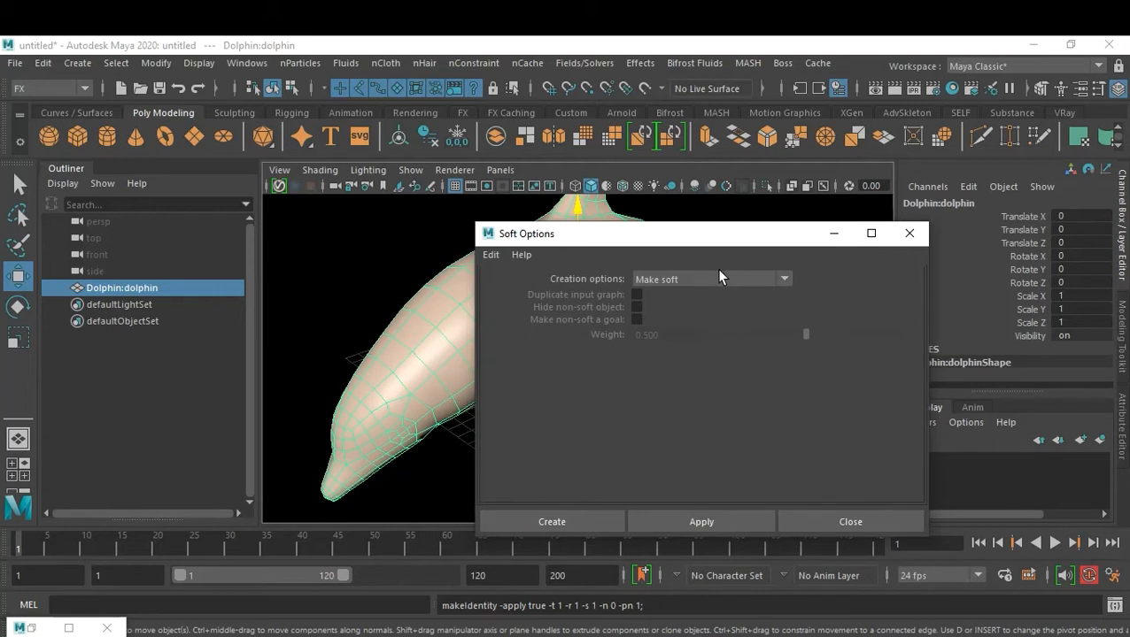
click(681, 284)
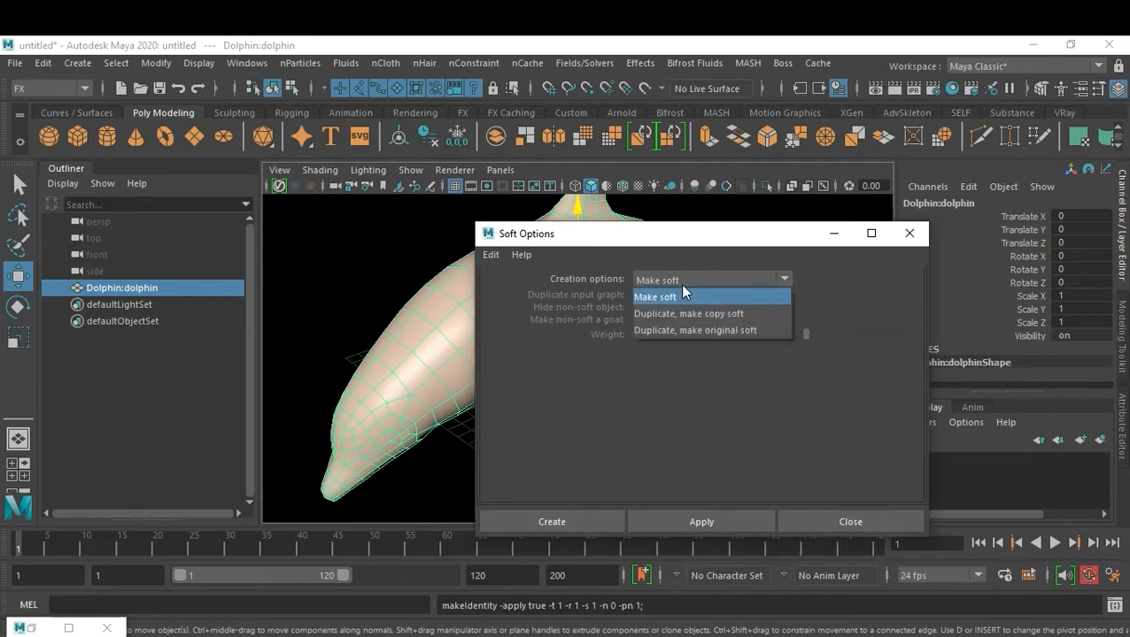
click(678, 331)
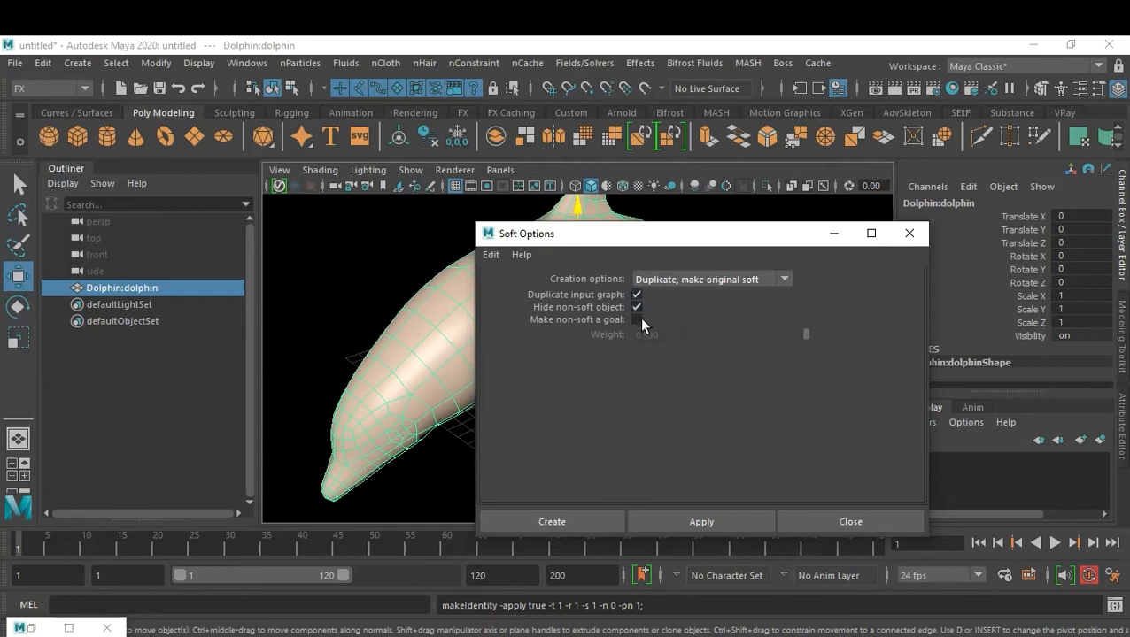
click(637, 320)
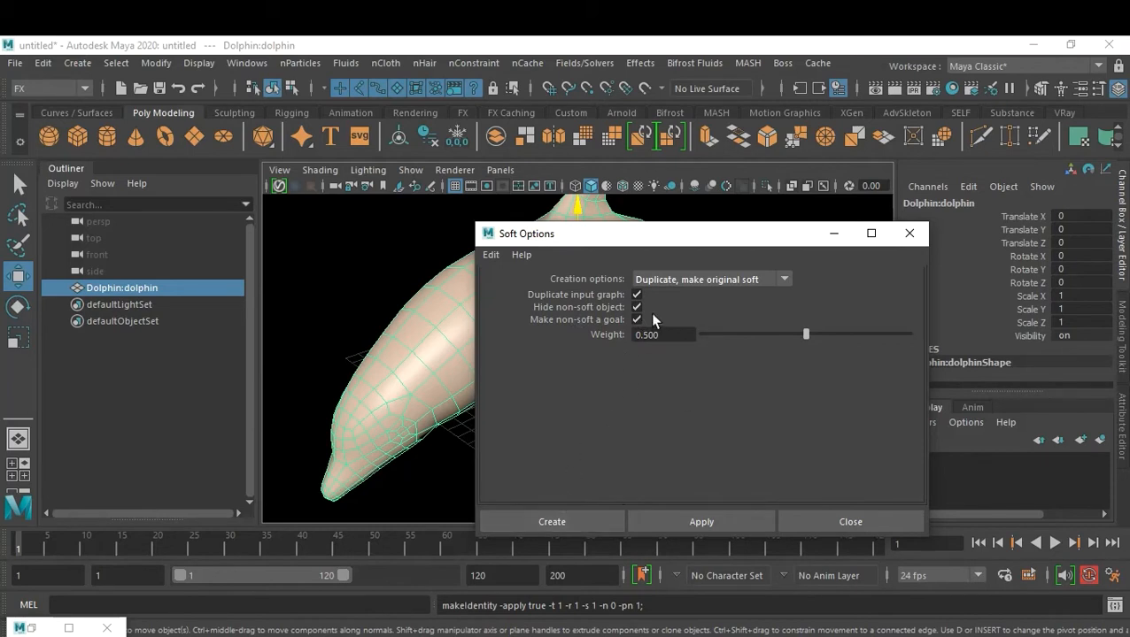
click(551, 523)
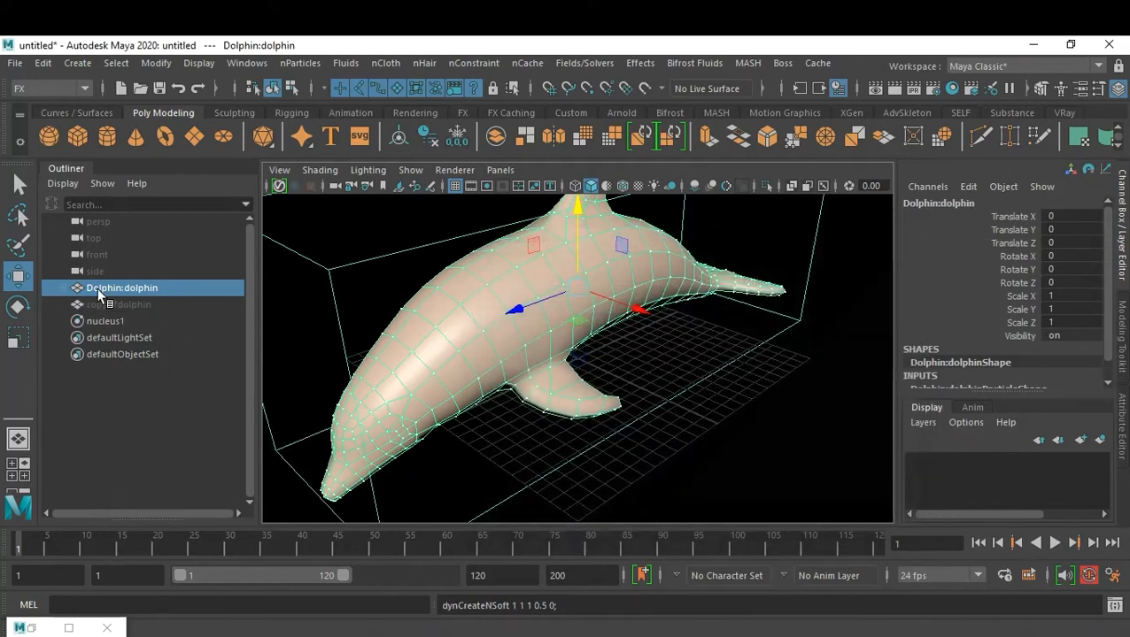
- Expand the dolphin's hierarchy, select its particle object and compare the particle positions with the mesh vertices using wireframe on shaded
click(64, 288)
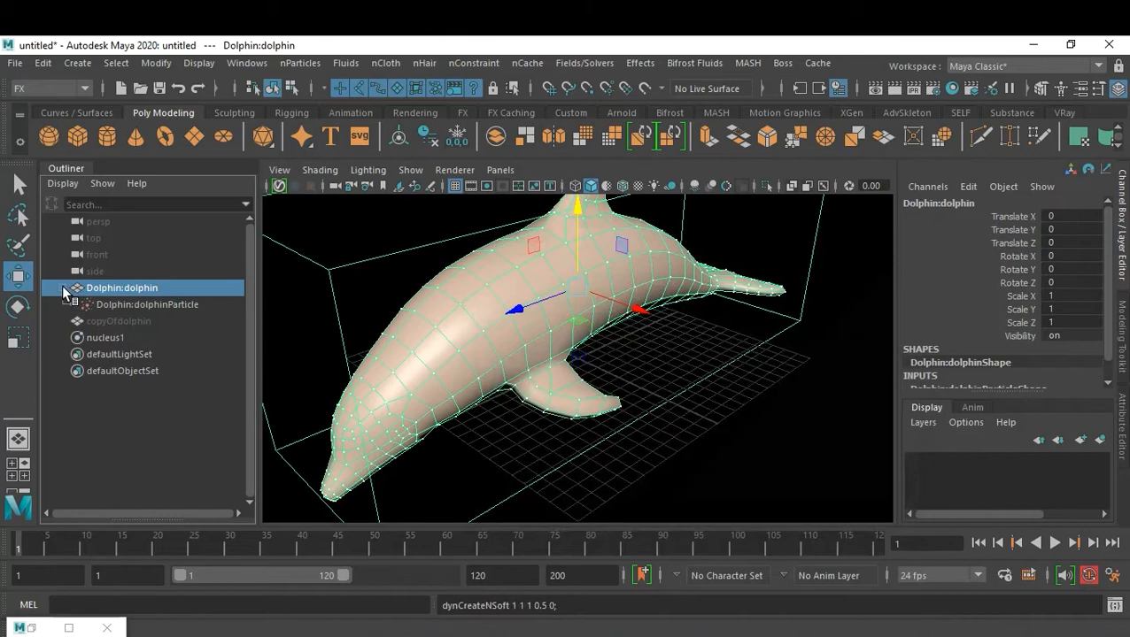
click(156, 307)
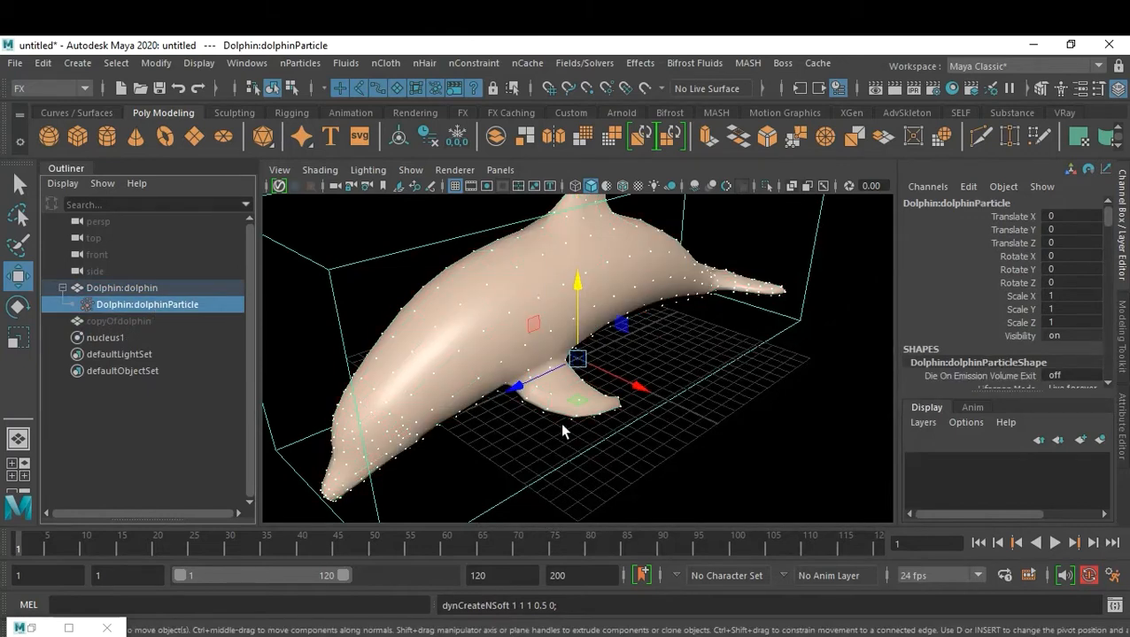
mouse_move(532, 425)
mouse_down()
mouse_move(560, 427)
mouse_move(519, 435)
mouse_up()
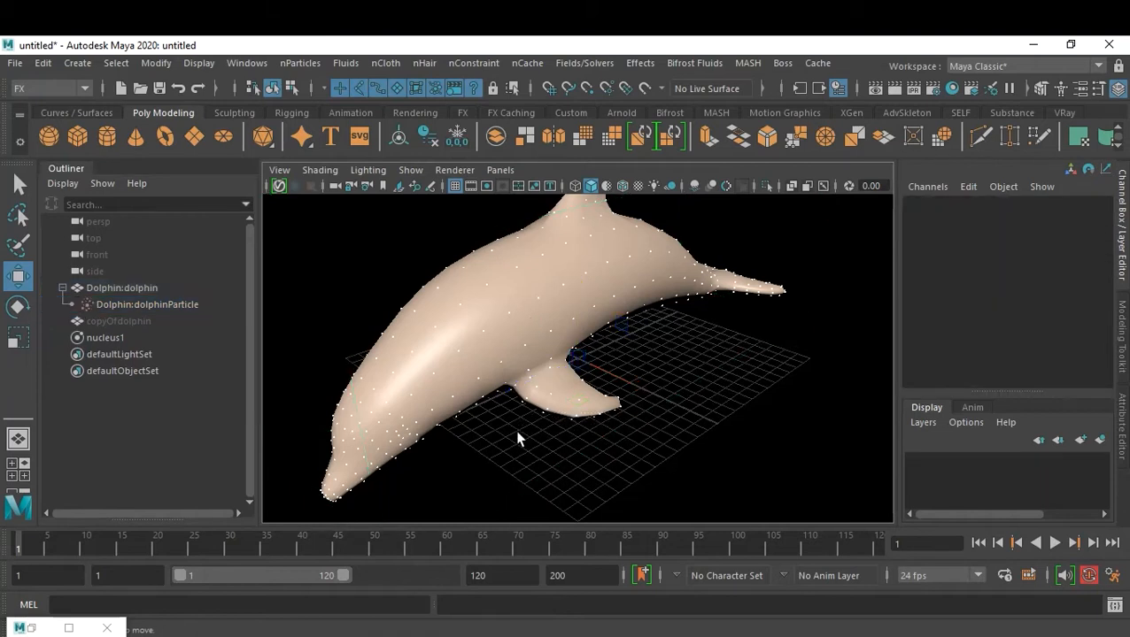
right_drag(518, 439, 519, 429)
click(622, 186)
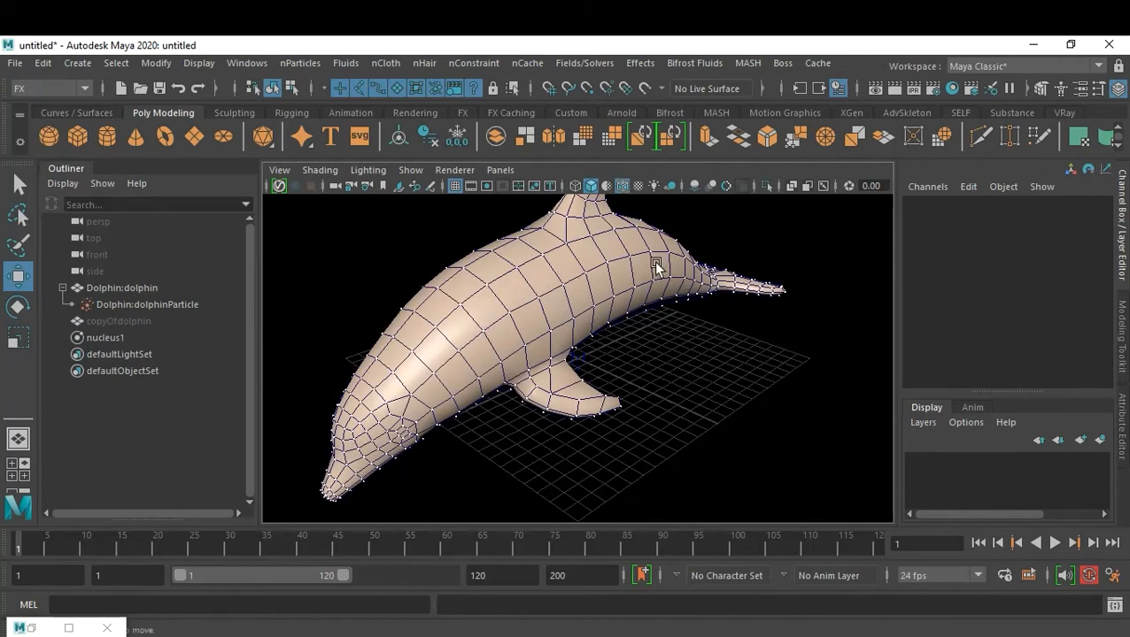
click(622, 186)
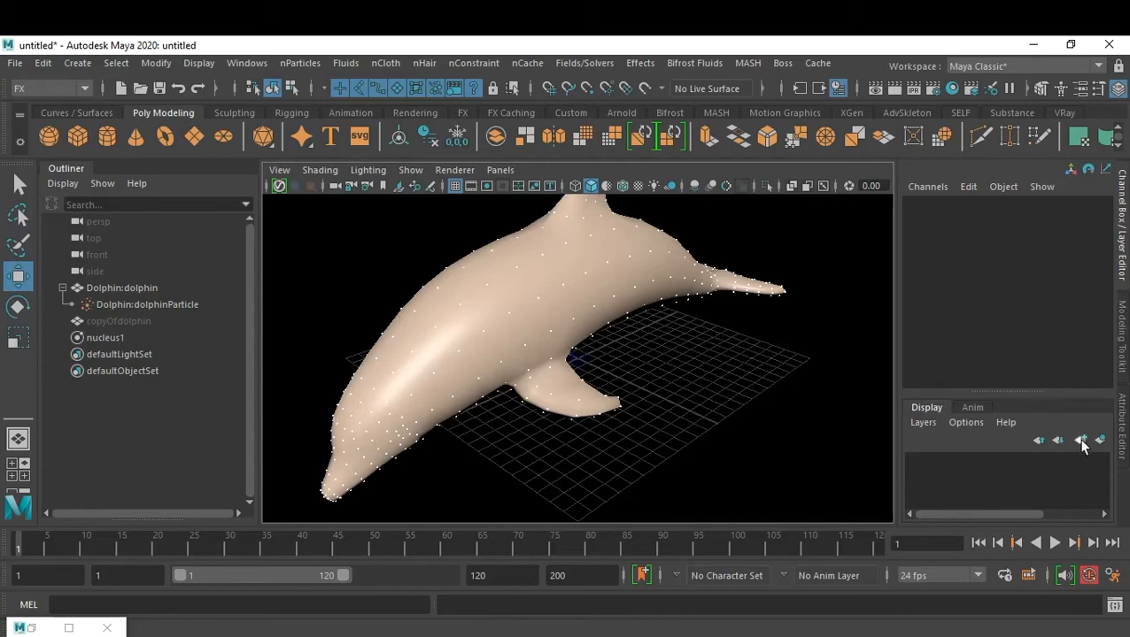
- Play the soft body simulation, rewind it to frame 1 and play it briefly again to check the dolphin's motion
click(1055, 544)
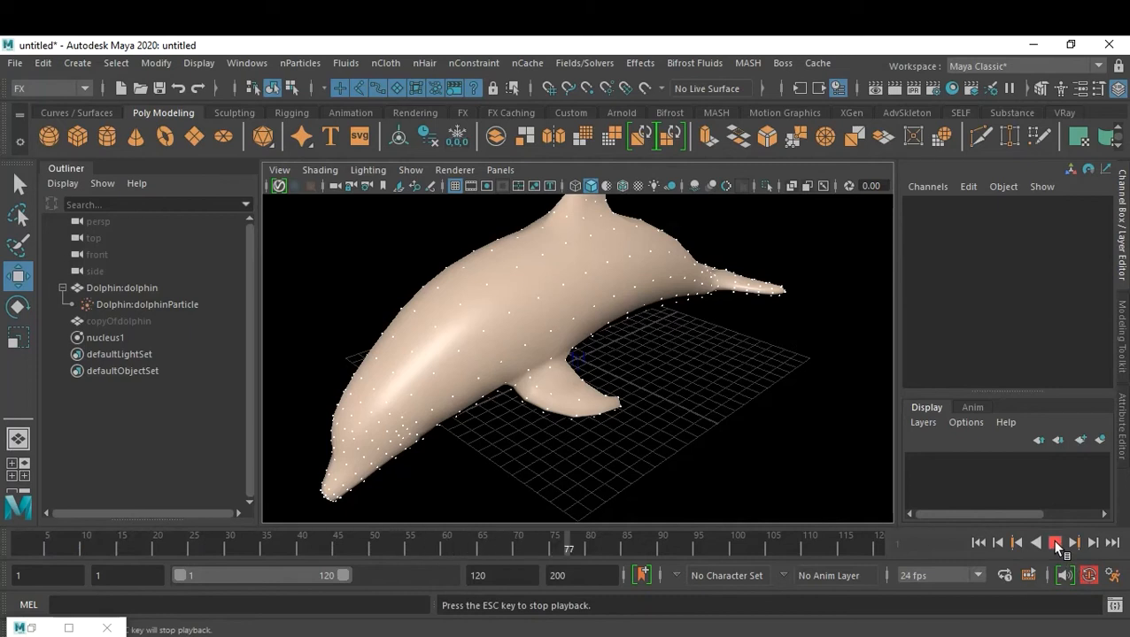
click(1054, 543)
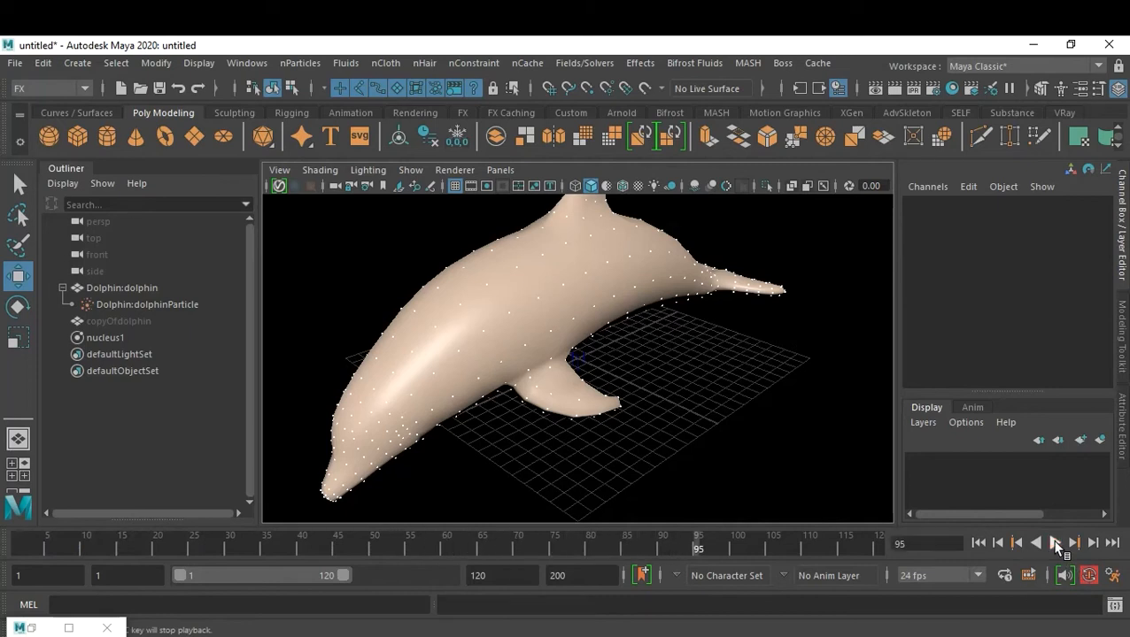
click(978, 544)
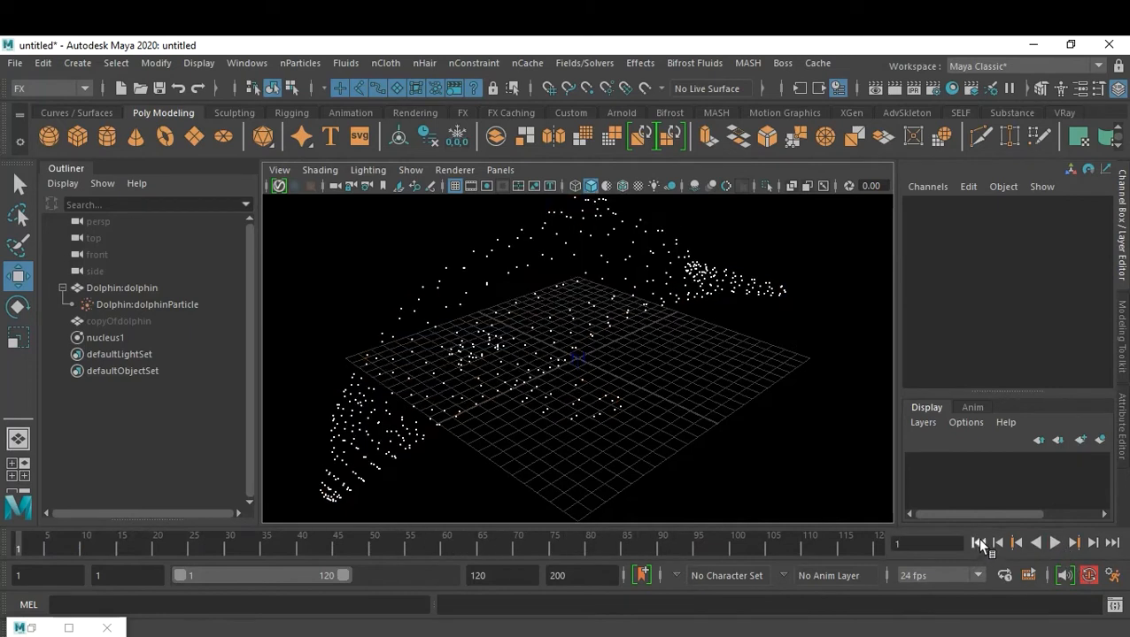
click(1055, 544)
click(1054, 543)
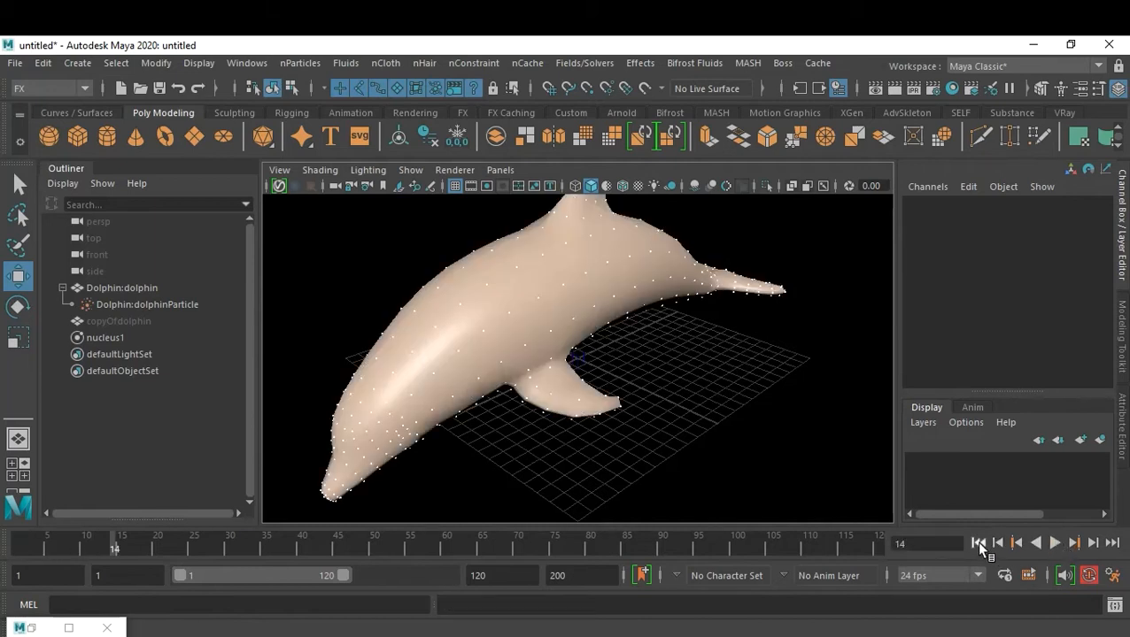
- Rewind to frame 1 and add a turbulence field with default settings to the dolphin's particle object
click(978, 544)
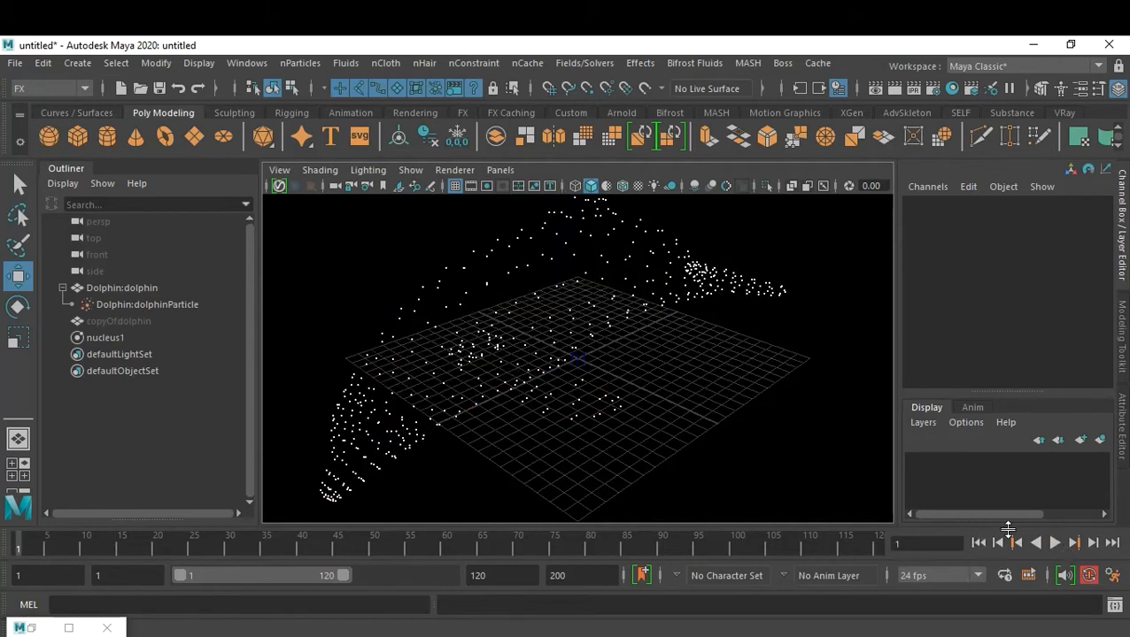
click(147, 304)
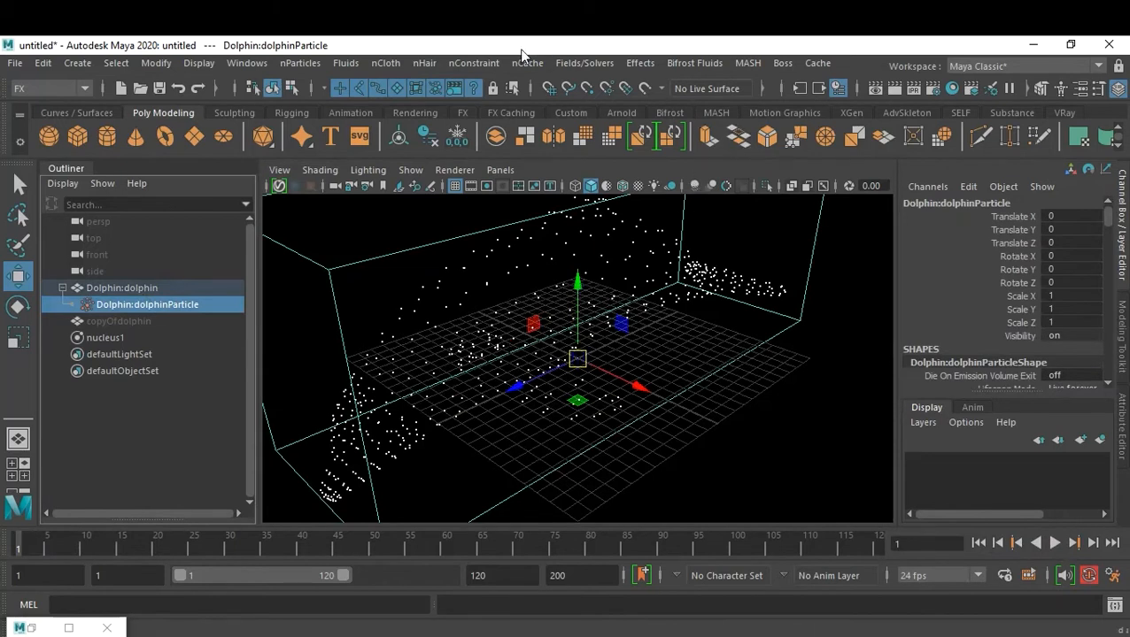
alt+drag(765, 494, 726, 474)
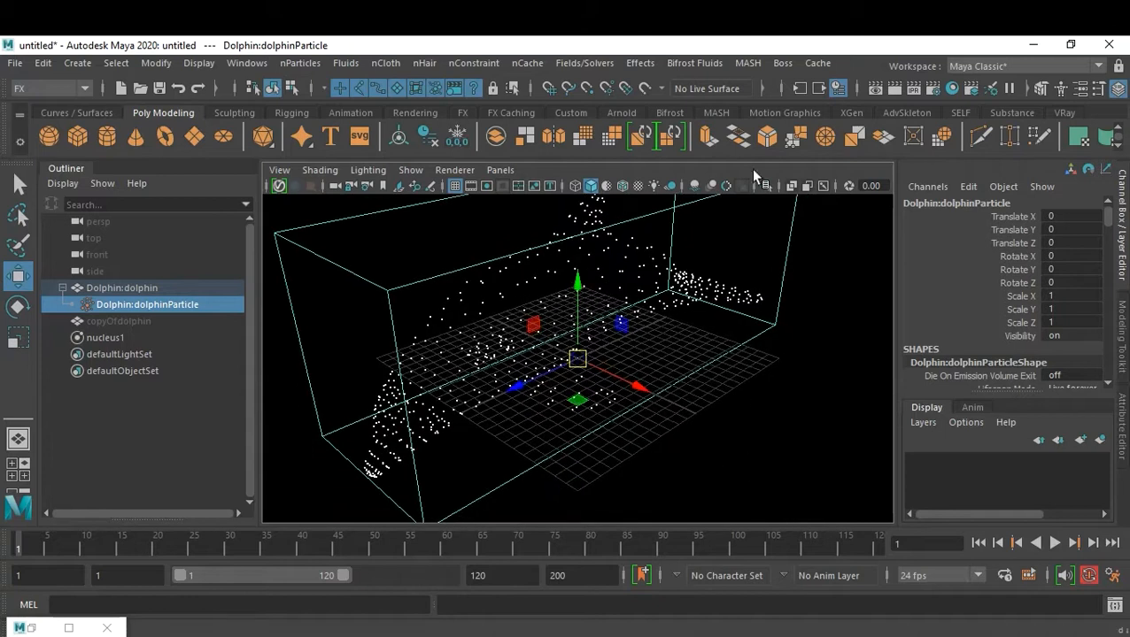
click(582, 64)
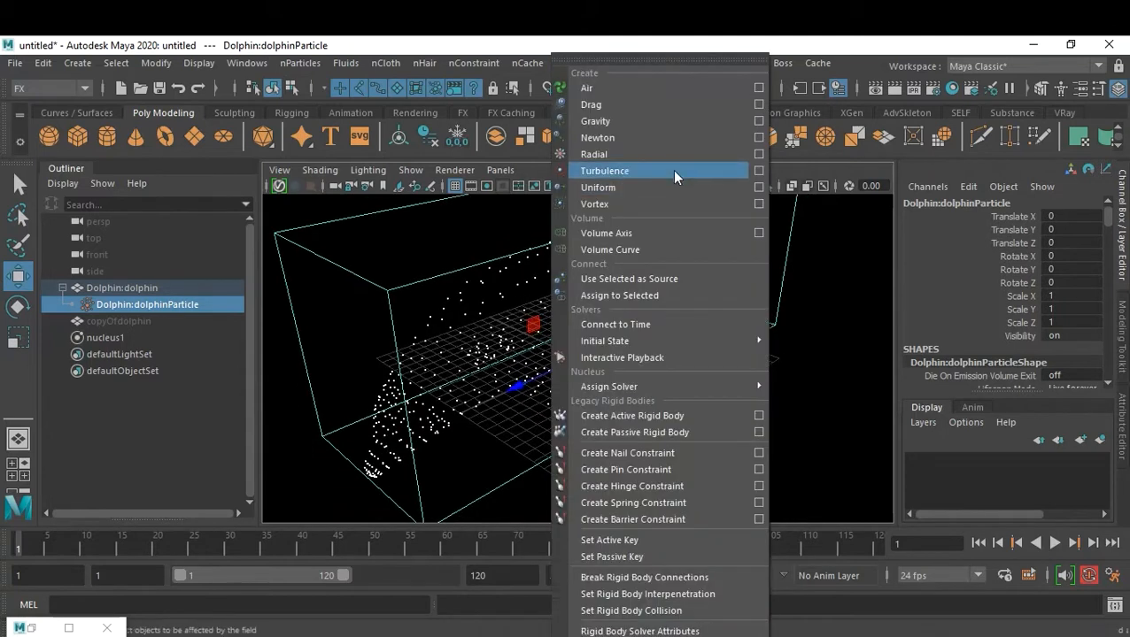
click(758, 171)
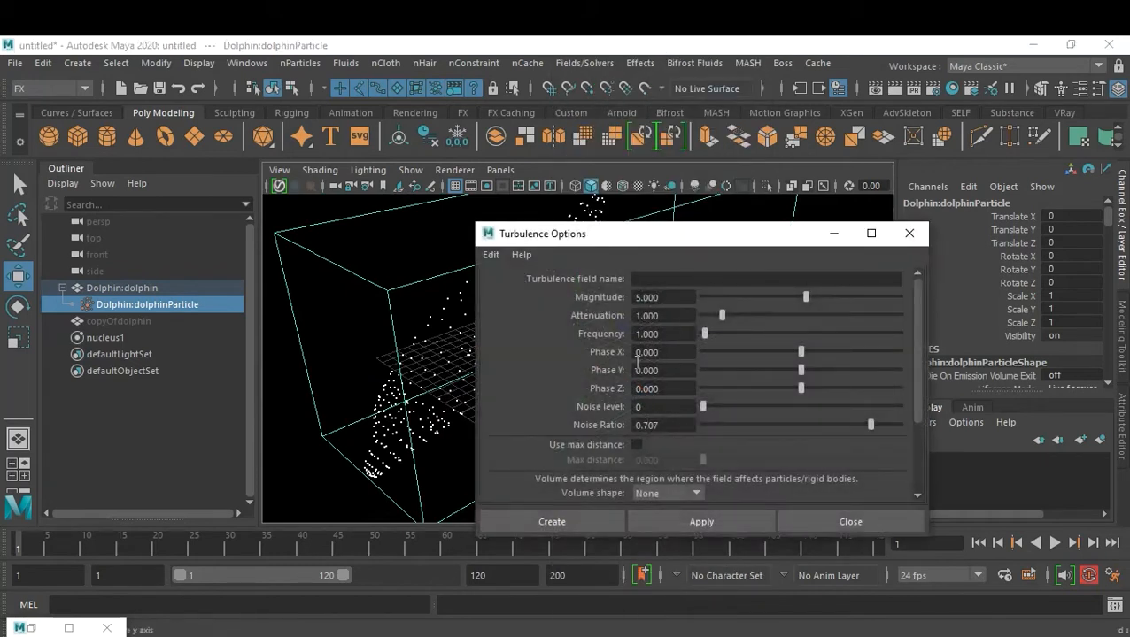
click(489, 255)
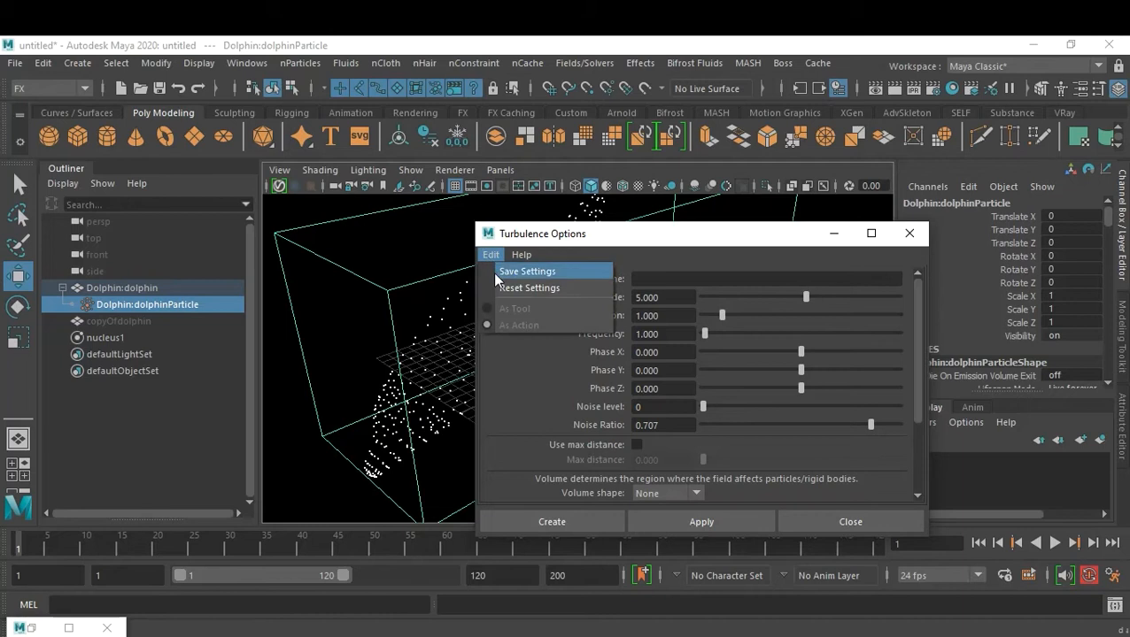
click(518, 284)
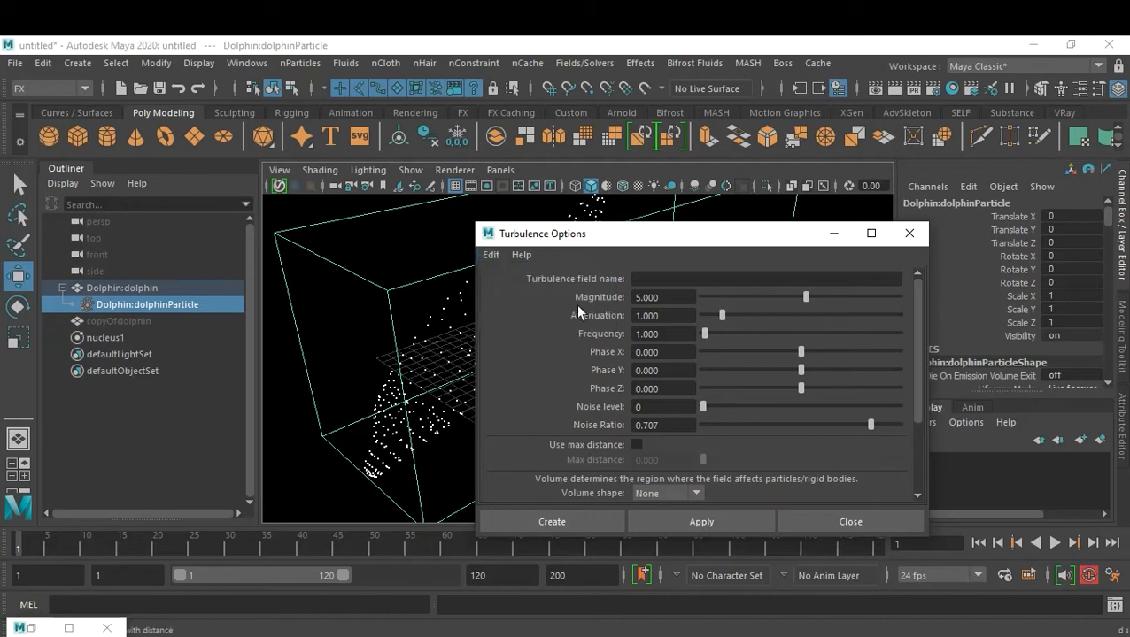
click(552, 522)
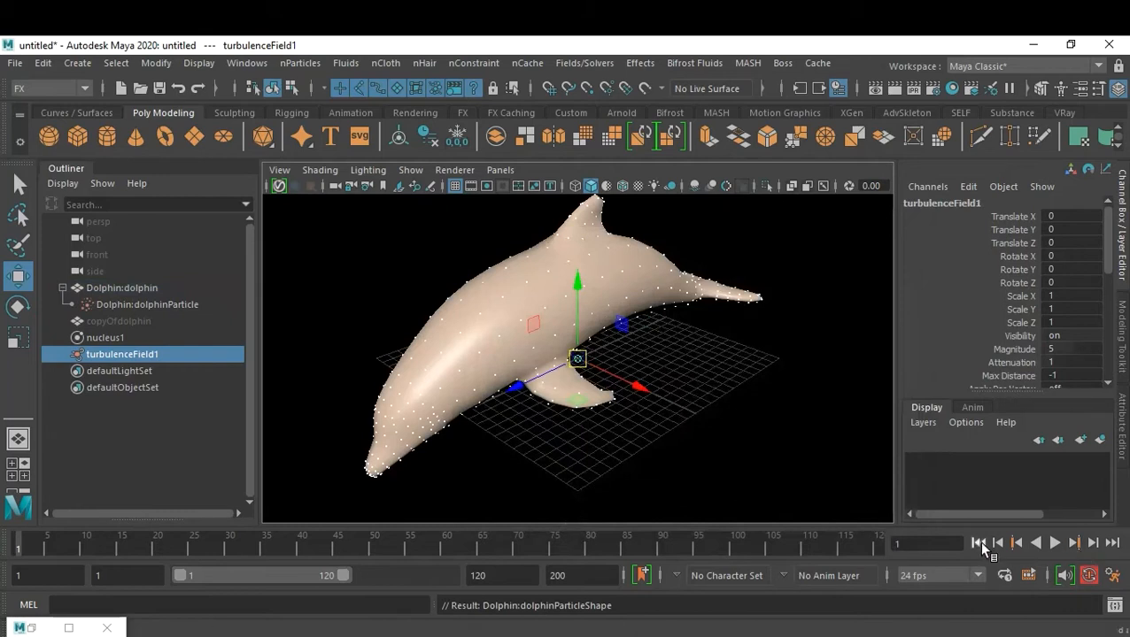
- Play and stop the simulation twice to examine how the turbulence field affects the dolphin
click(1056, 544)
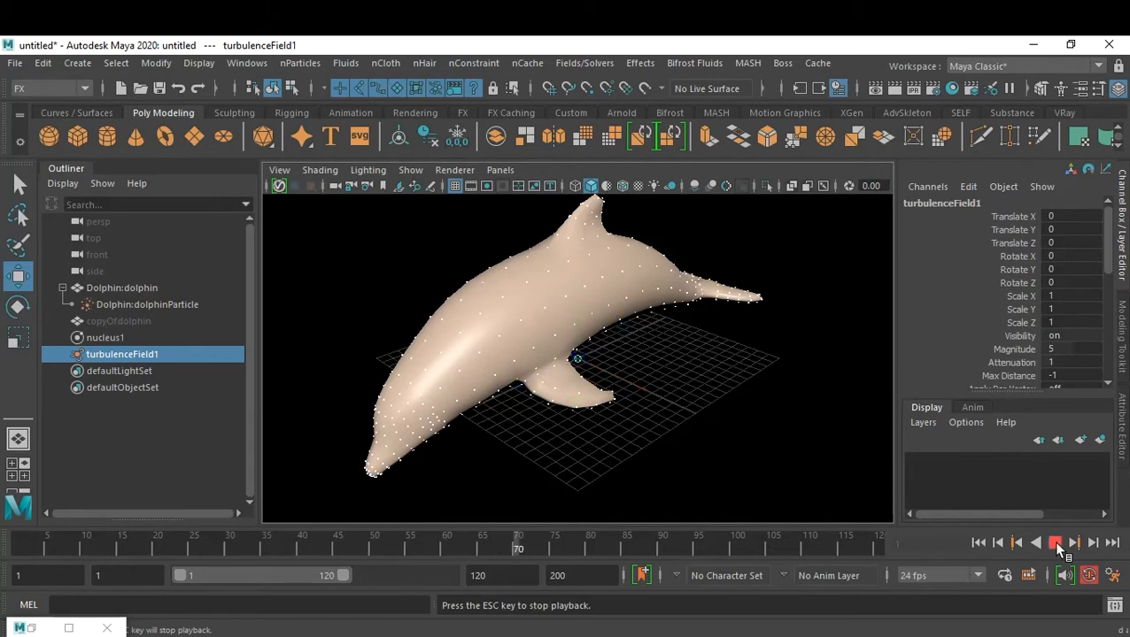
click(1055, 544)
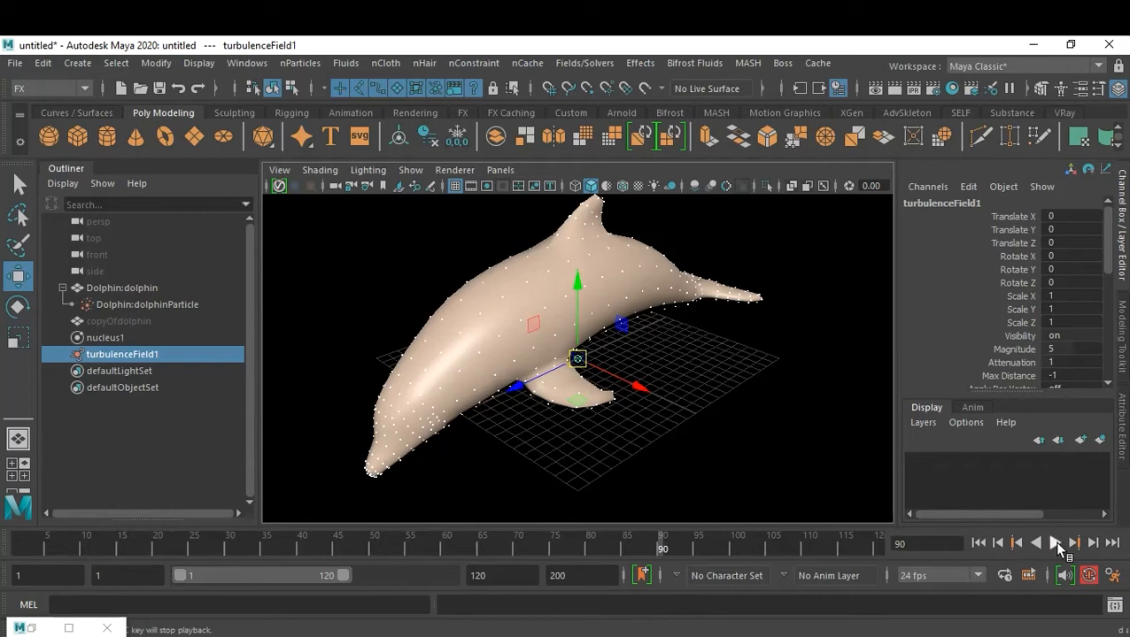
click(1056, 543)
click(1055, 543)
- Set Goal Weight[0] of the dolphin's particle object to 0.1
click(177, 305)
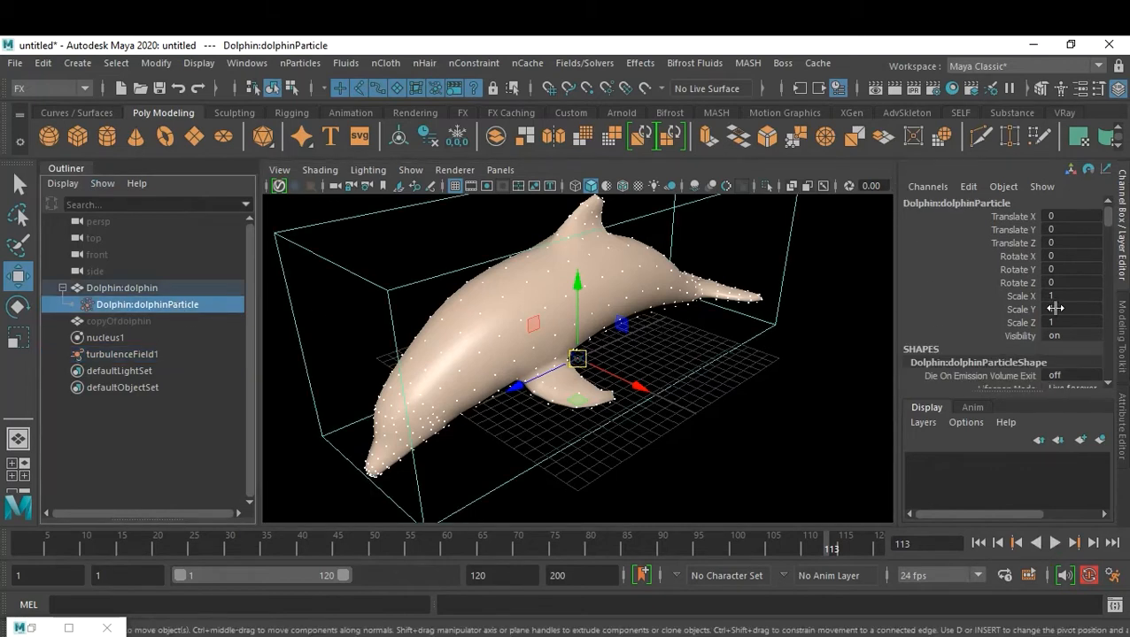
scroll(1055, 307, down, 8)
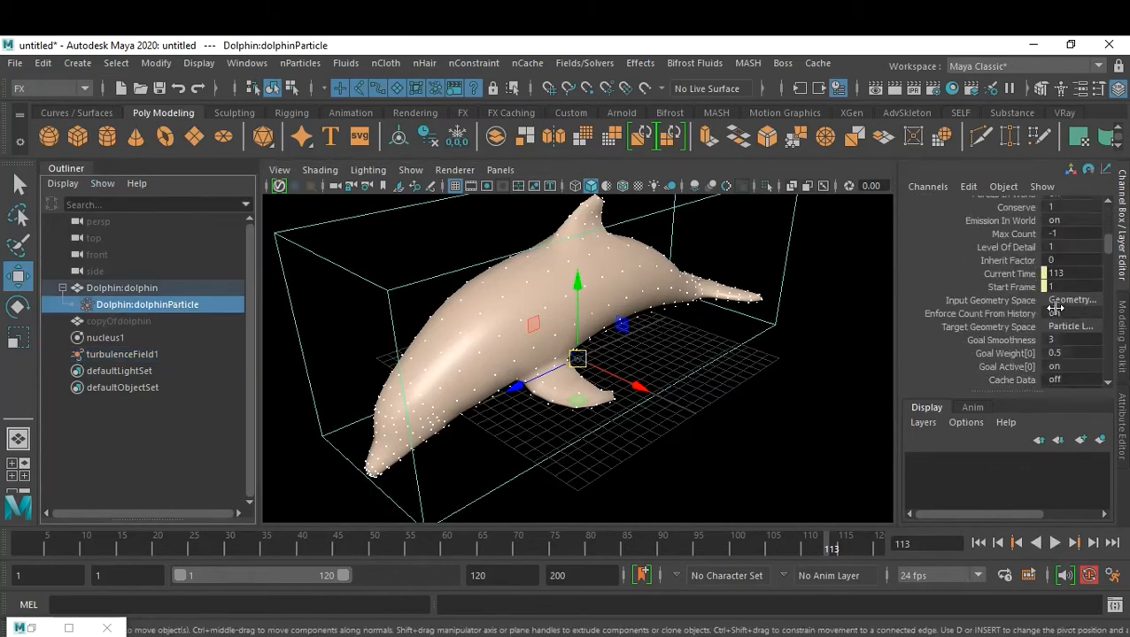
double_click(1070, 354)
key(Return)
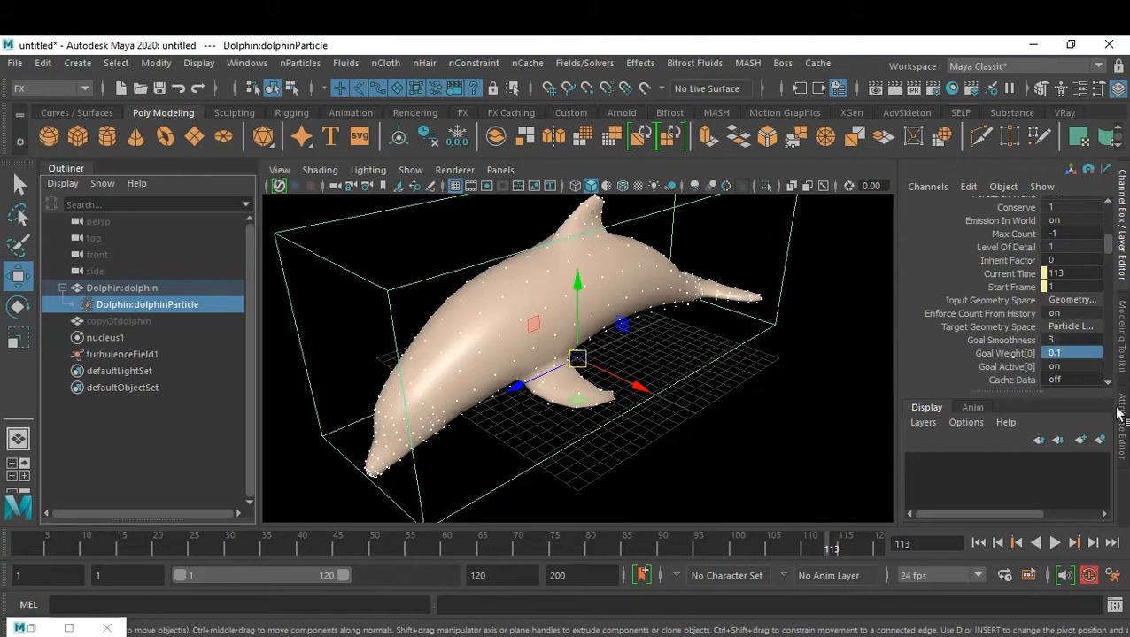
- Rewind to frame 1 and replay the simulation to examine the dolphin's deformation at the 0.1 goal weight
click(978, 543)
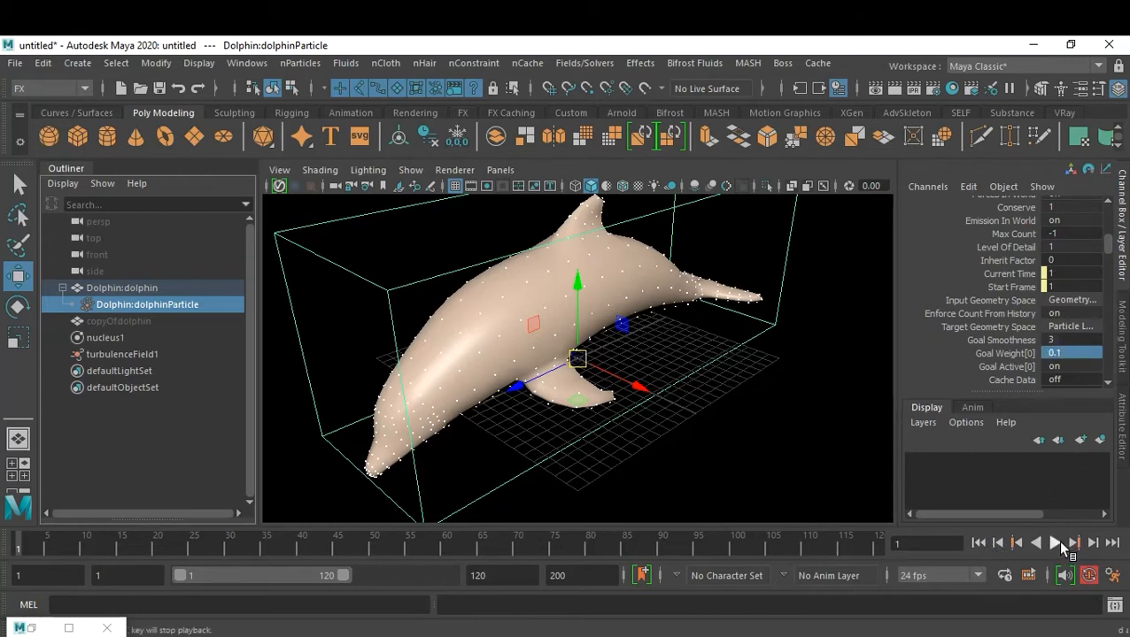
click(1058, 542)
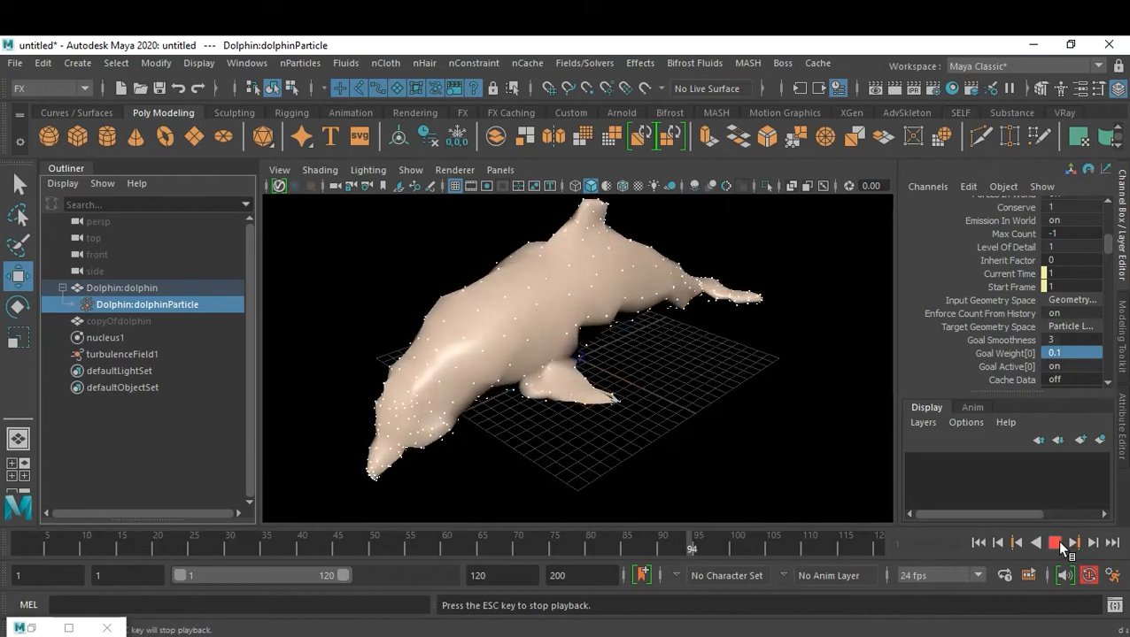
click(1056, 543)
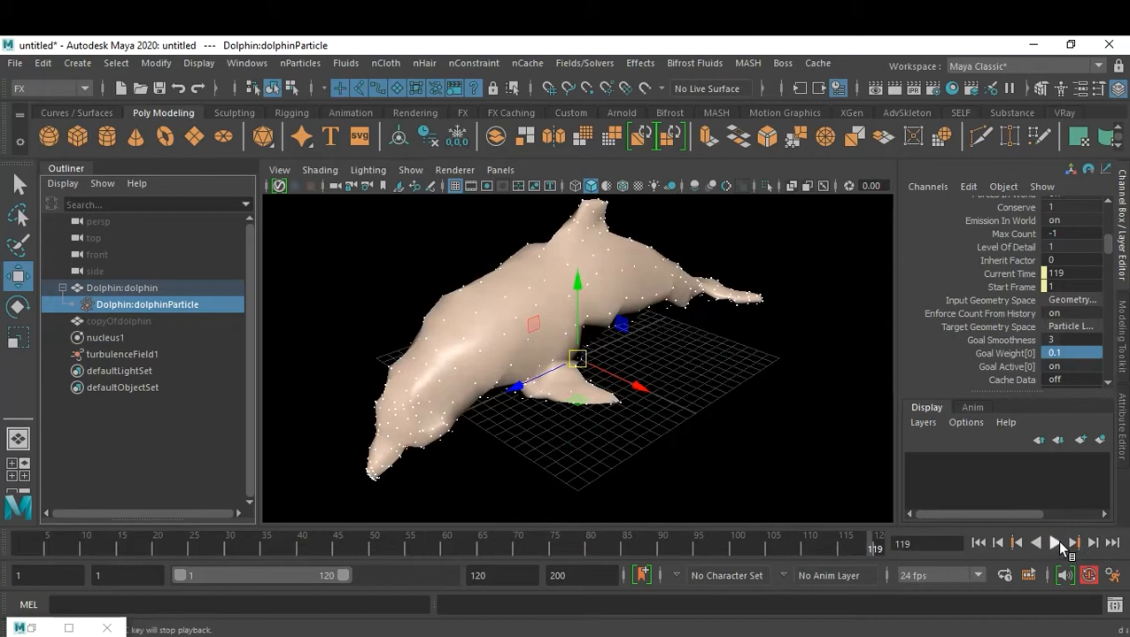
click(1060, 543)
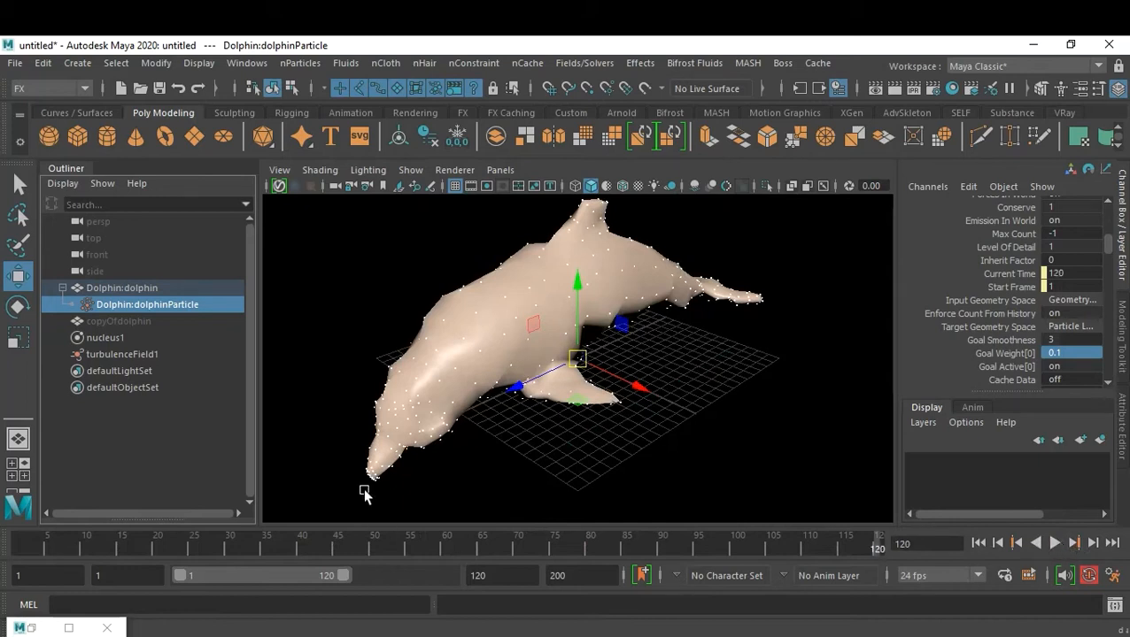
click(977, 543)
click(1055, 543)
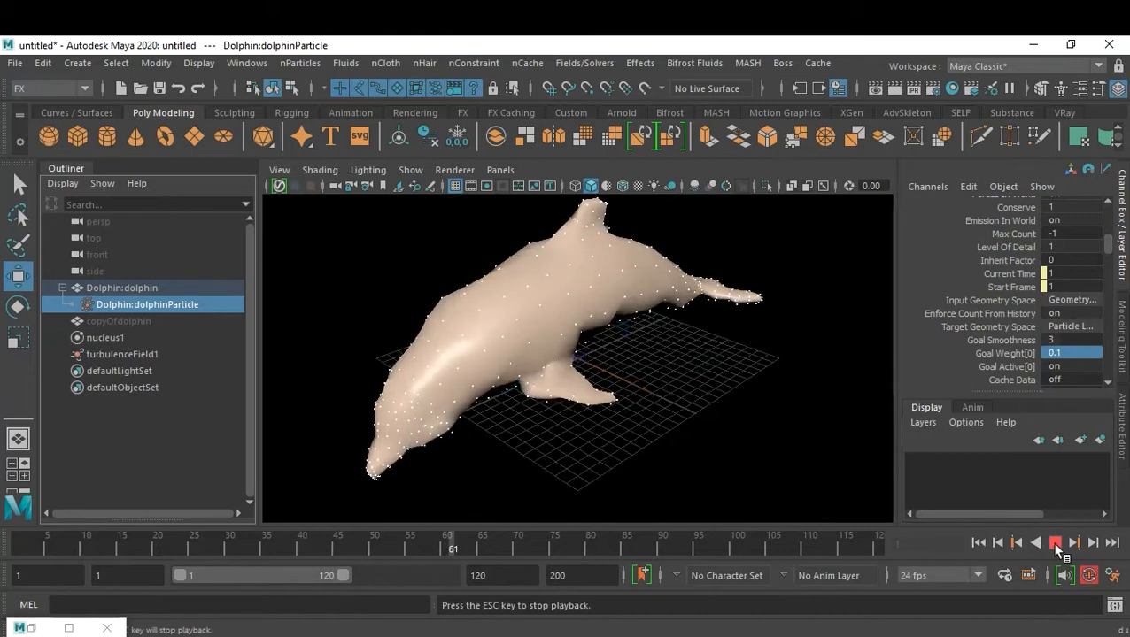
click(1055, 542)
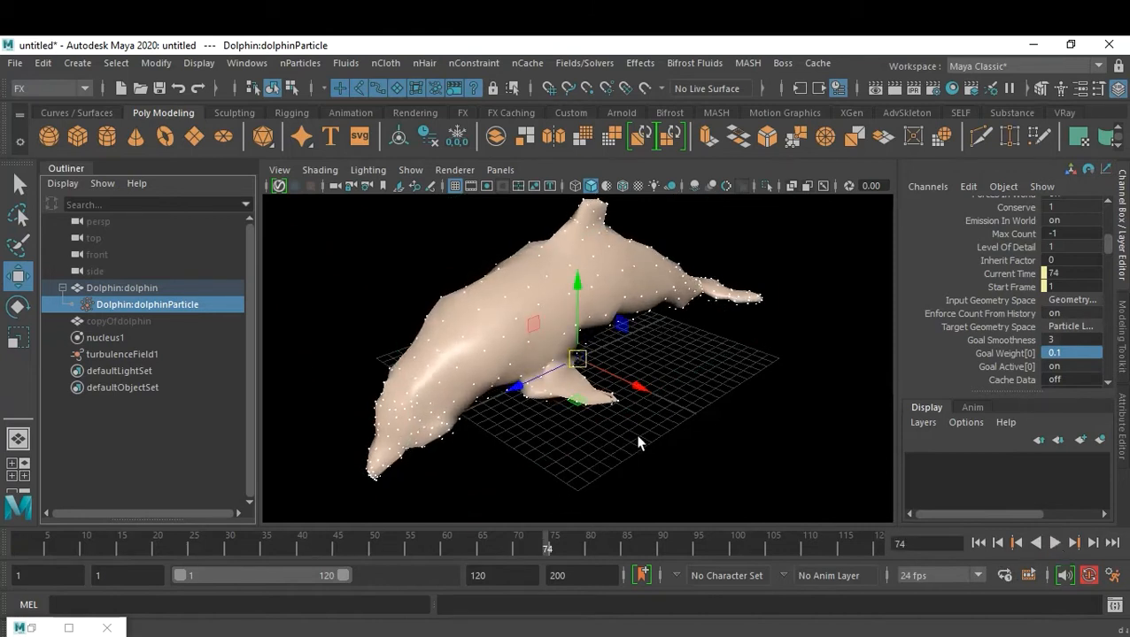
middle_drag(638, 434, 640, 465)
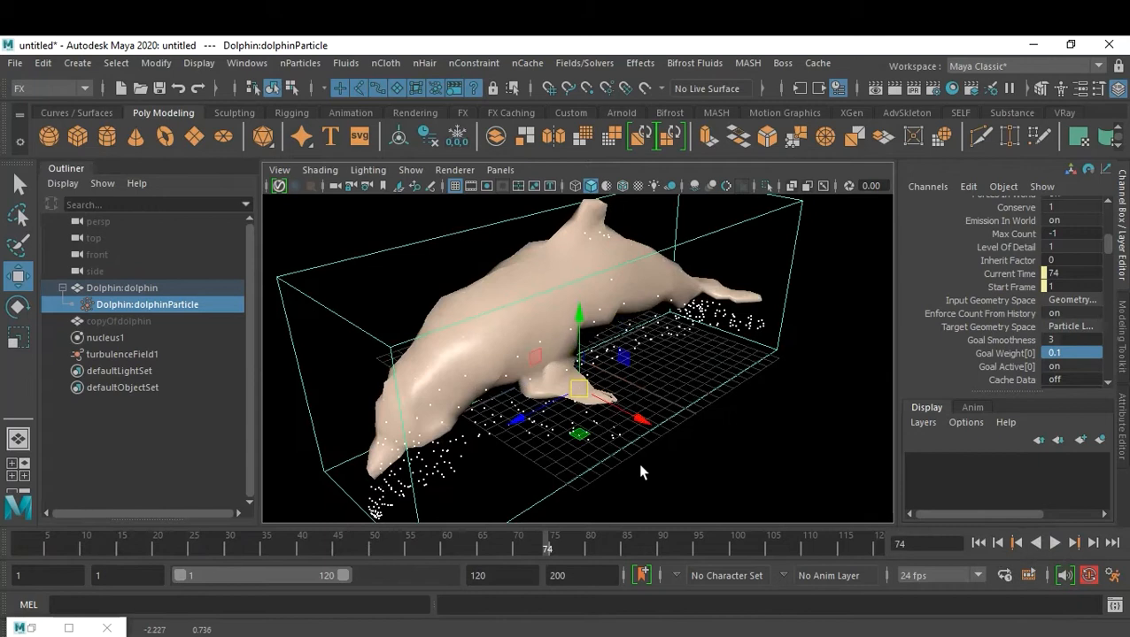
click(978, 541)
key(ctrl+z)
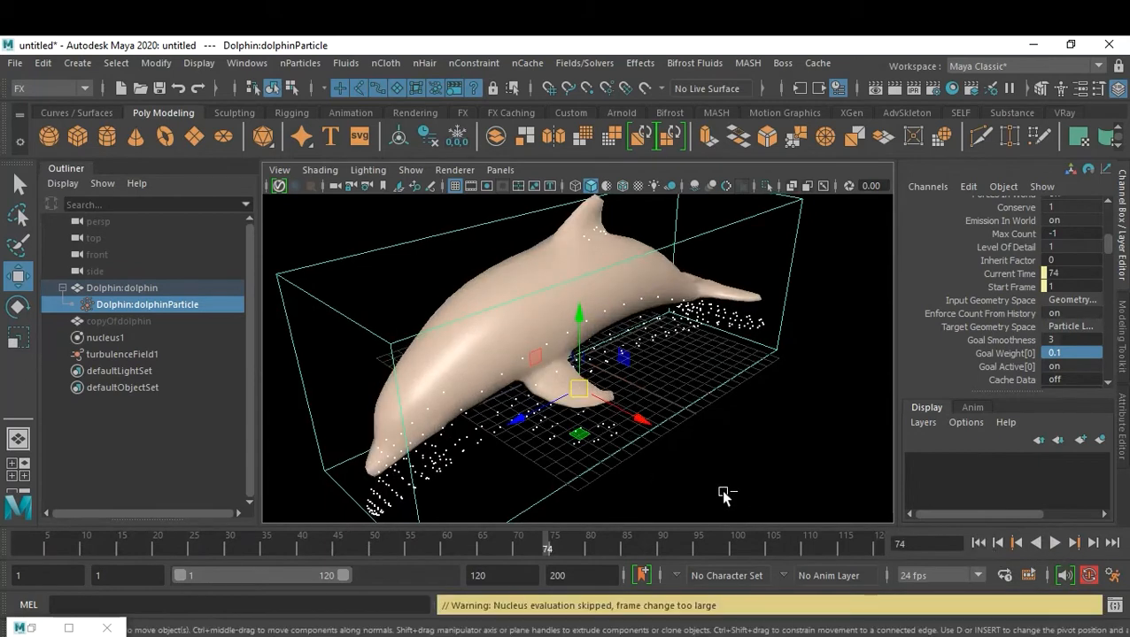
- Clear the selection, hide the viewport grid and play the simulation with the dolphin seen from the side
click(724, 496)
drag(724, 471, 733, 503)
drag(720, 428, 657, 409)
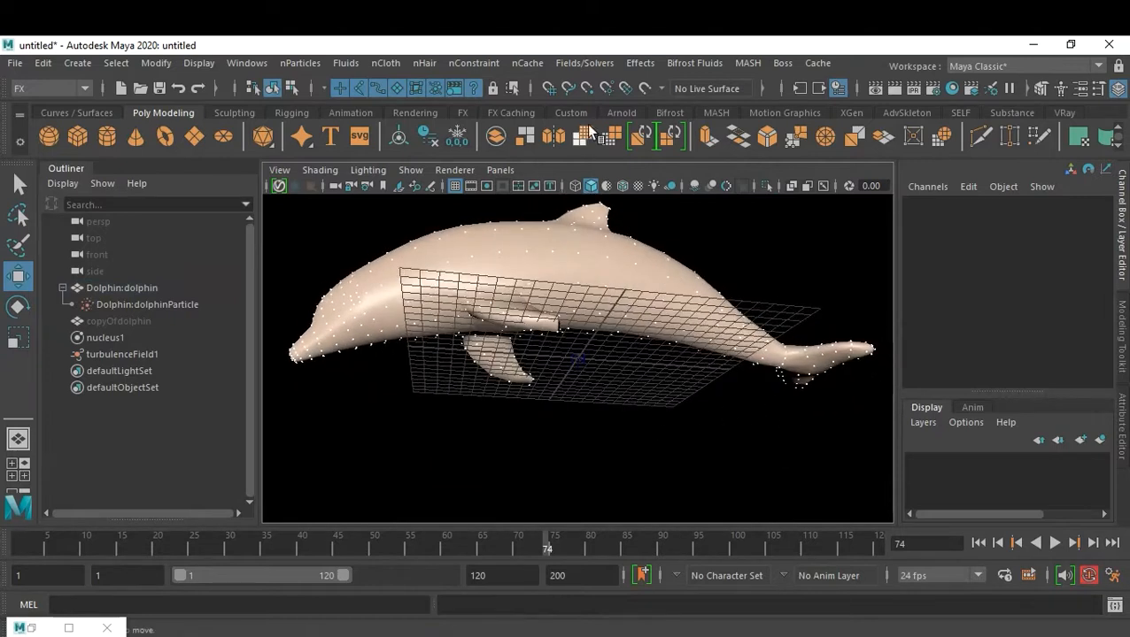
click(456, 185)
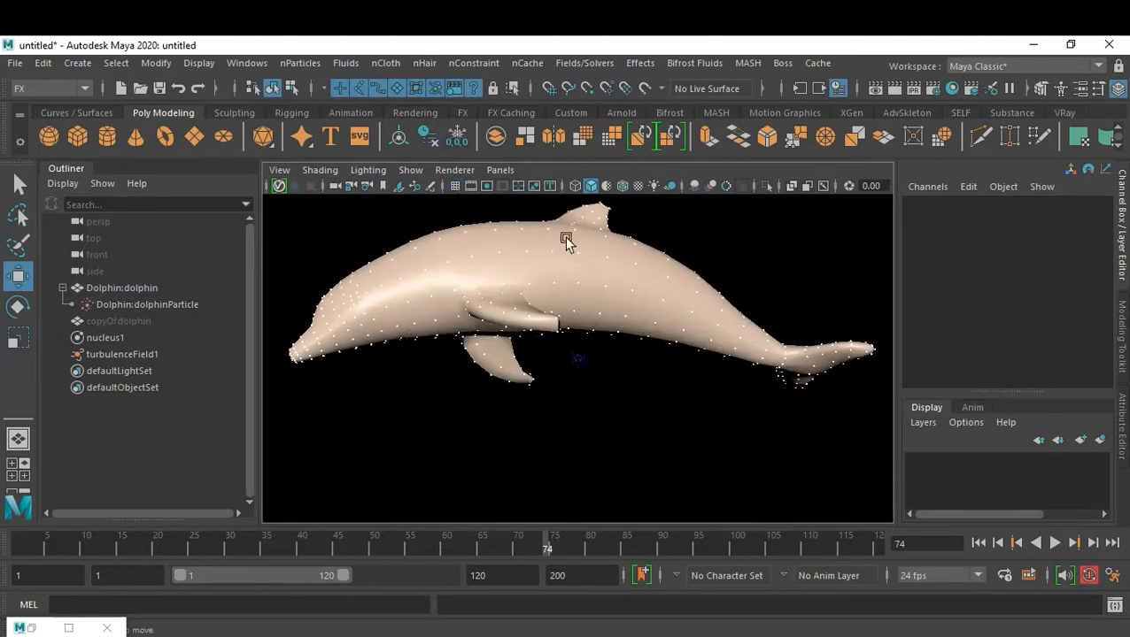
click(1058, 543)
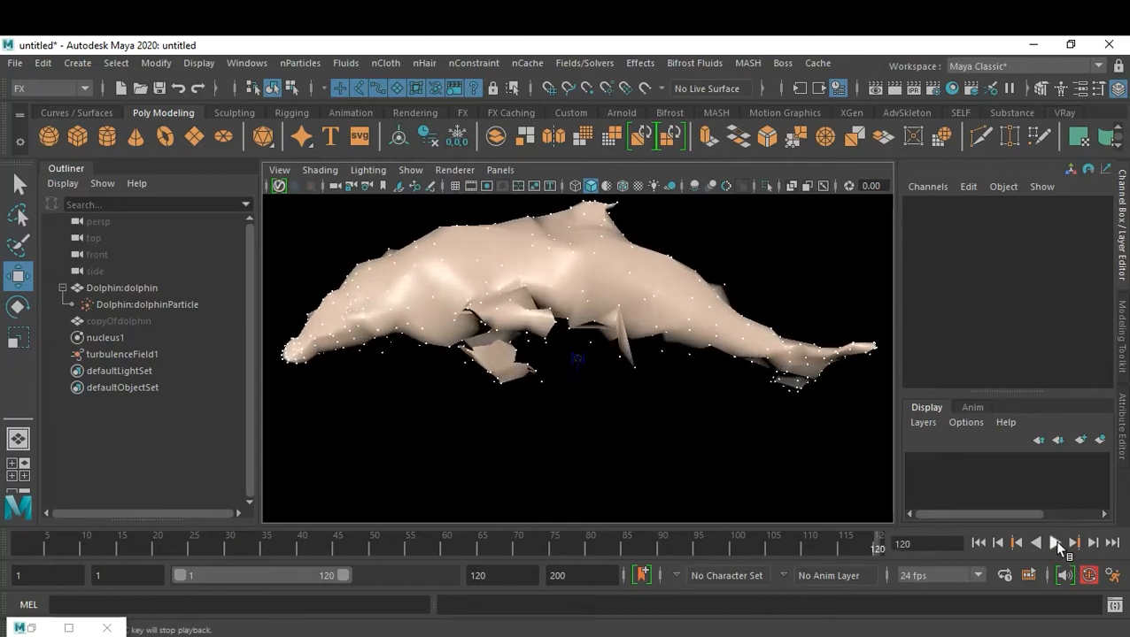
- Extend the playback end to frame 1000, continue the simulation past frame 120 and stop it
click(516, 576)
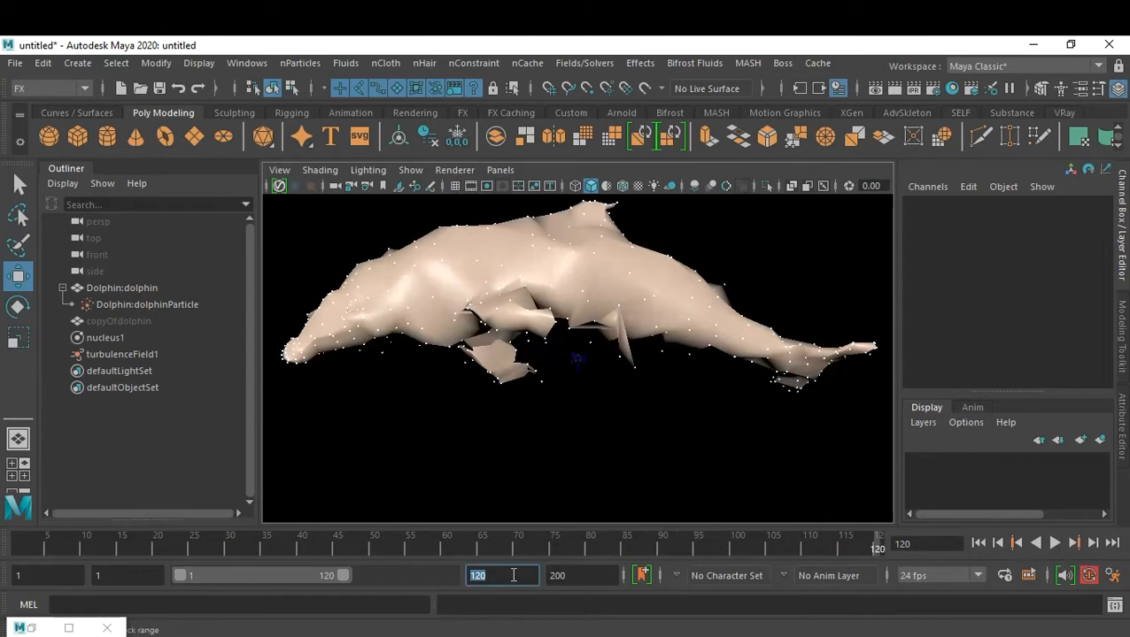
click(513, 576)
key(Return)
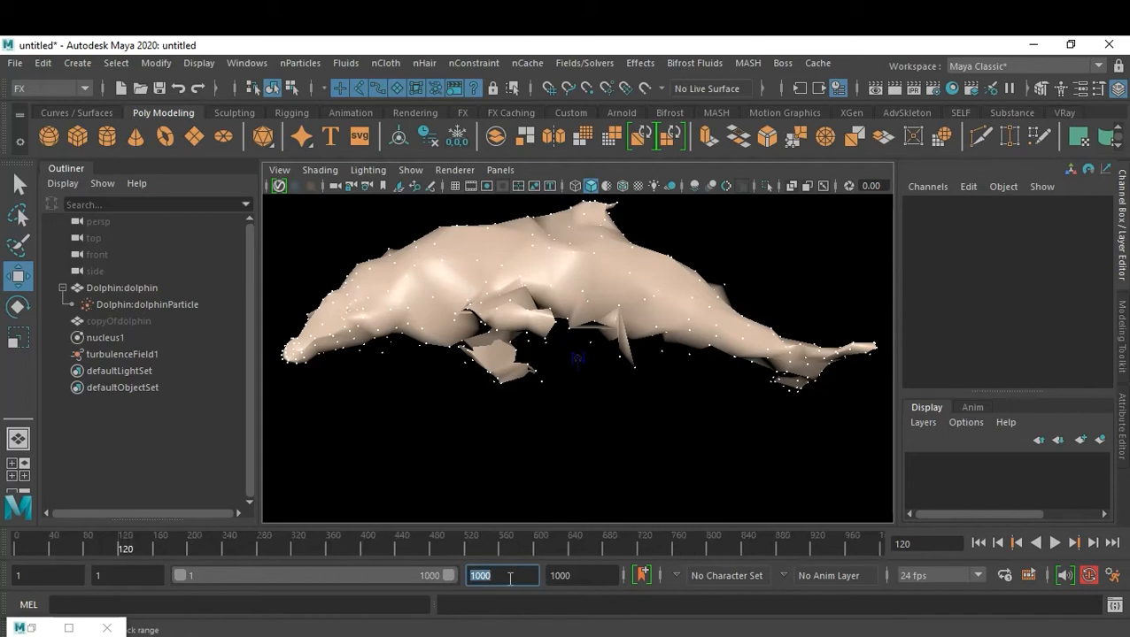
click(1055, 543)
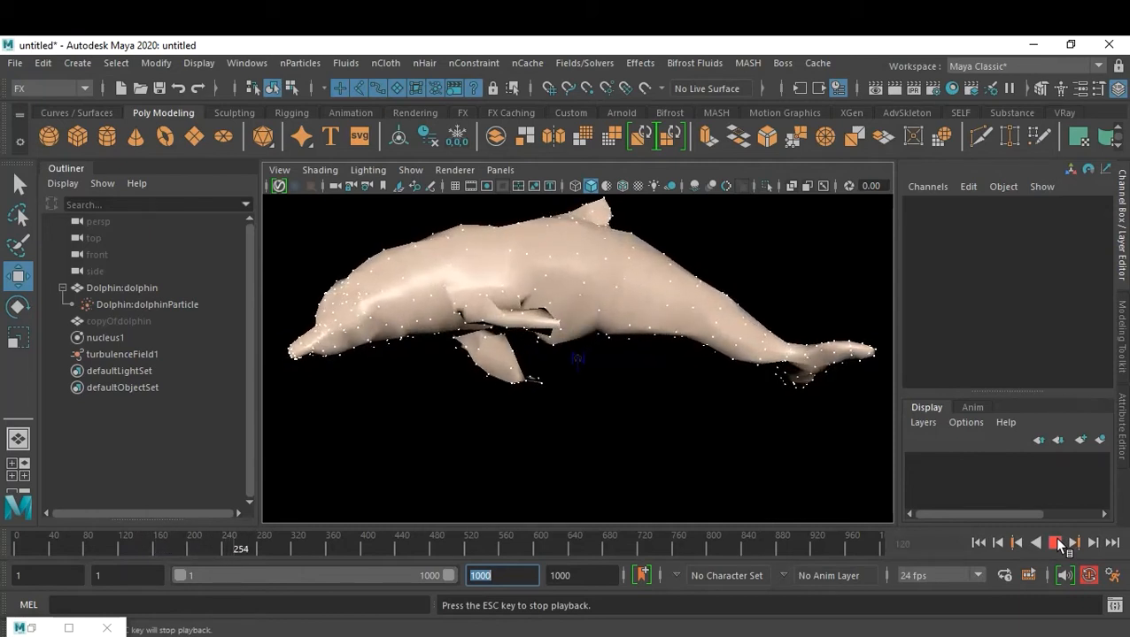
click(1055, 541)
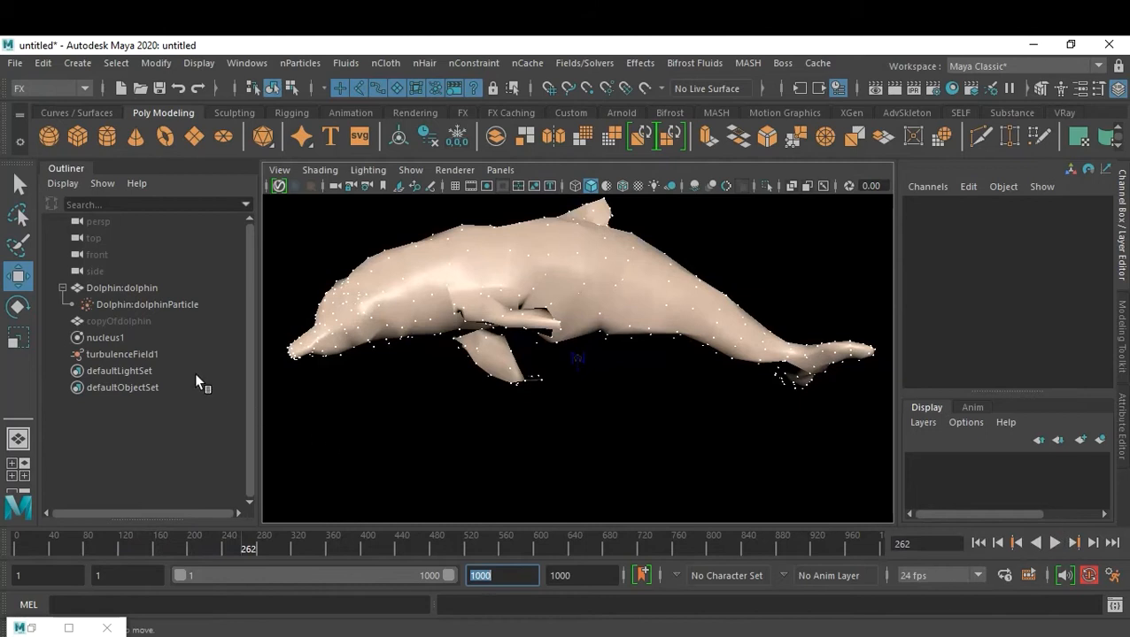
- Select the dolphin's particle object and set its Goal Weight[0] to 0.3
click(156, 305)
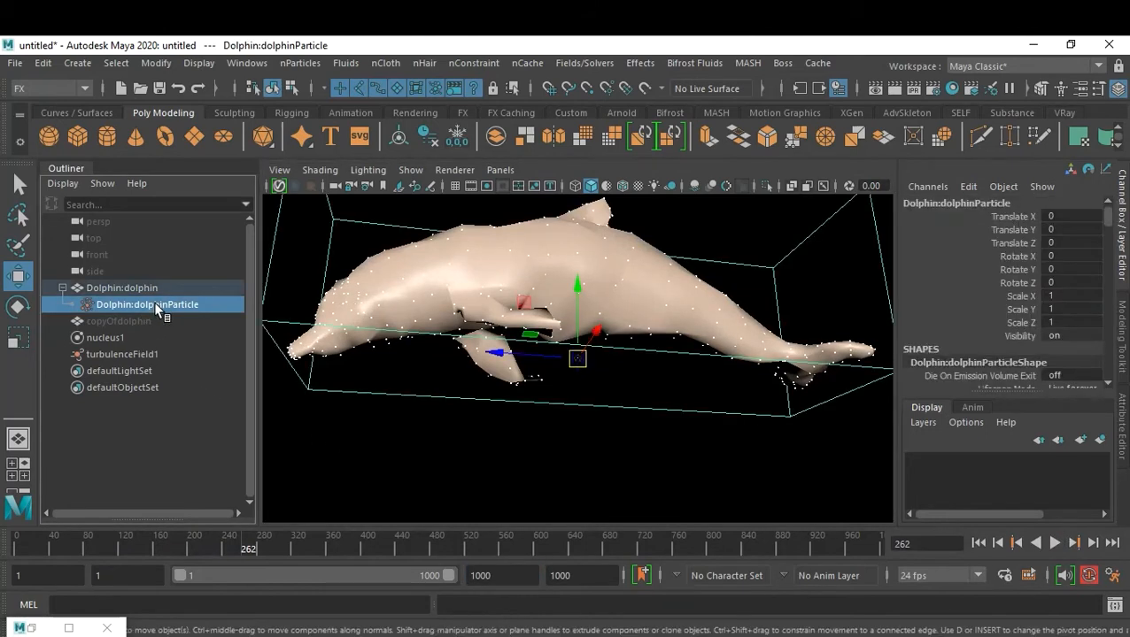
scroll(1027, 335, down, 8)
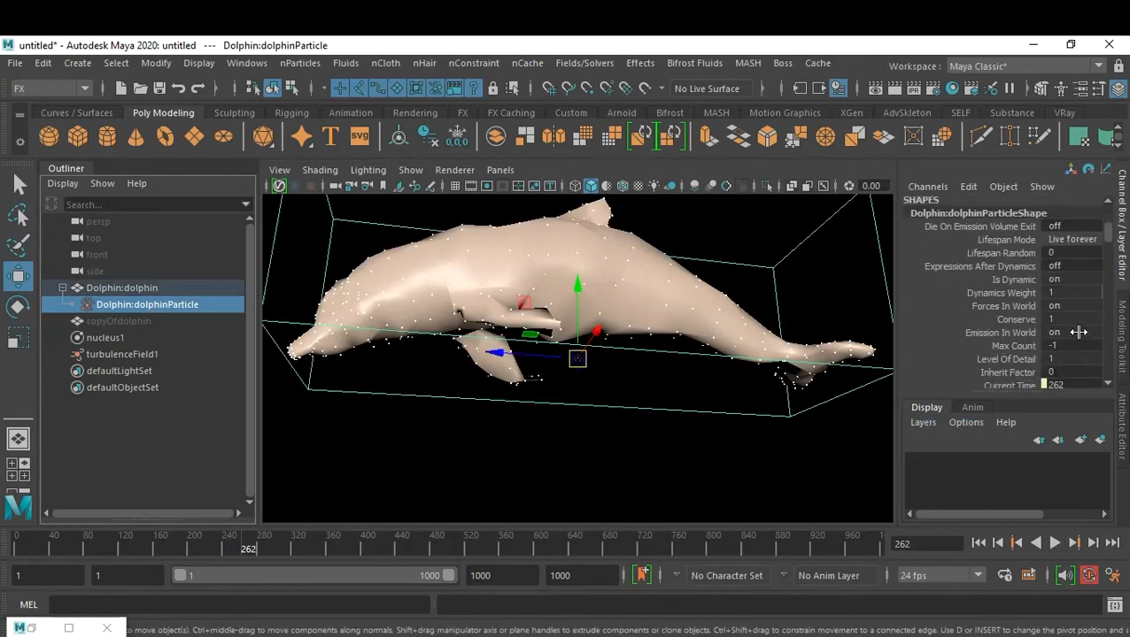
scroll(1078, 332, down, 3)
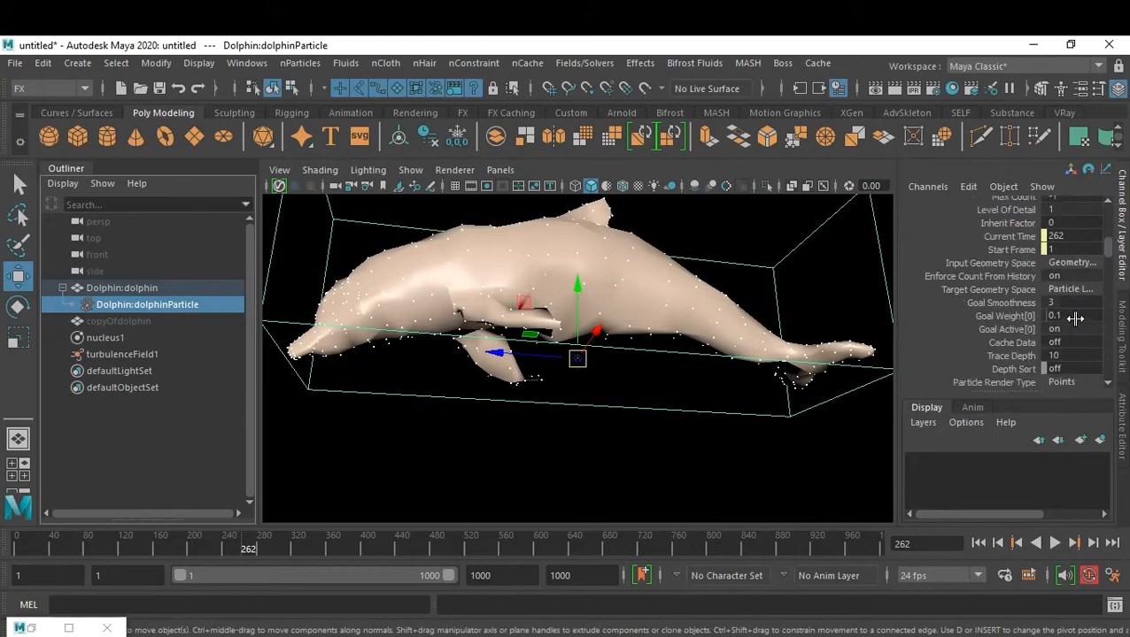
double_click(1075, 317)
key(Return)
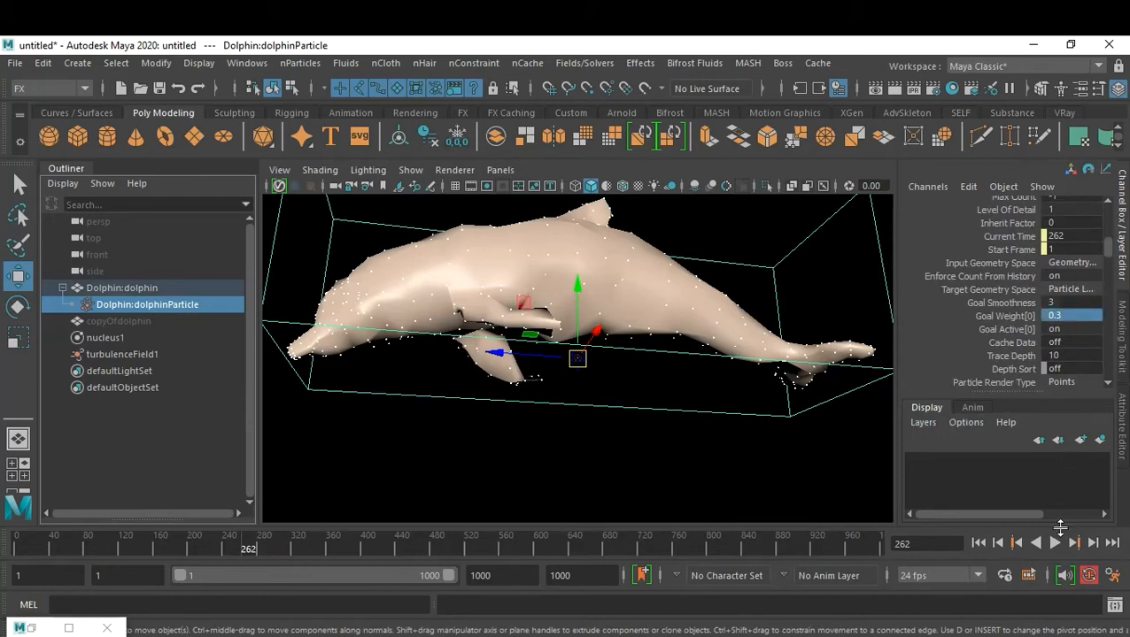
- Rewind to frame 1 and play the simulation to examine the dolphin's motion at the 0.3 goal weight
click(978, 543)
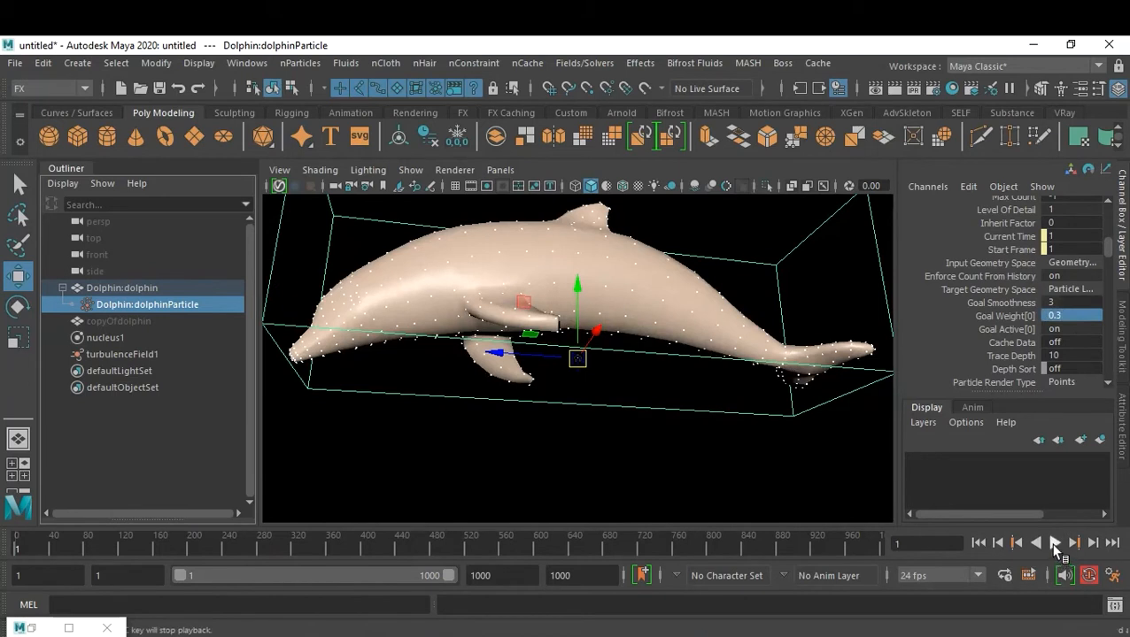
click(1055, 544)
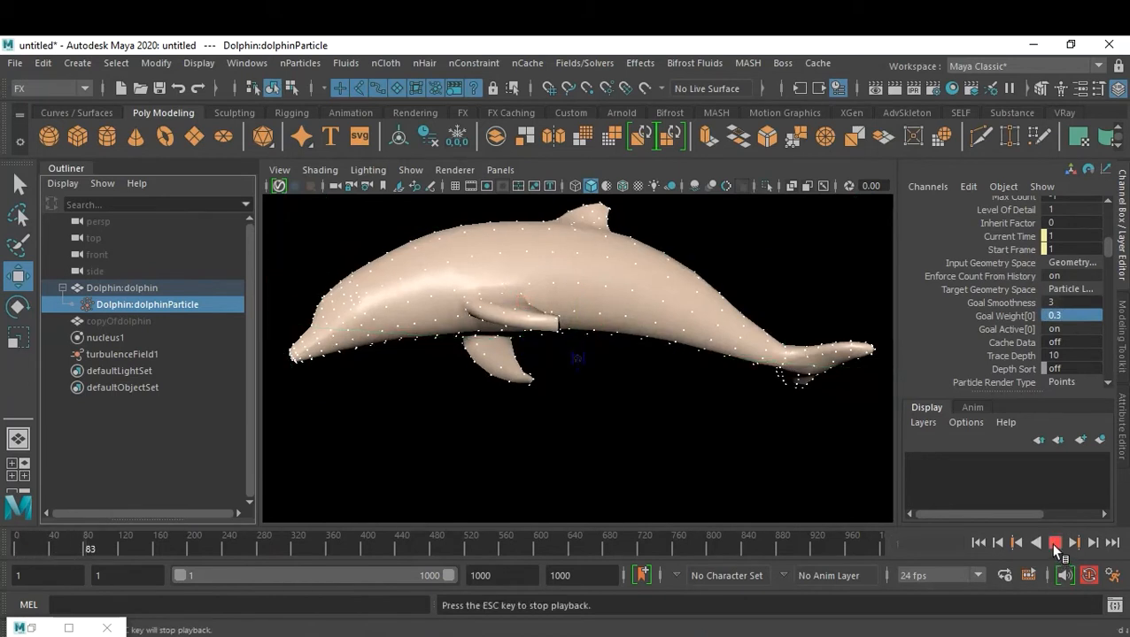
click(1053, 546)
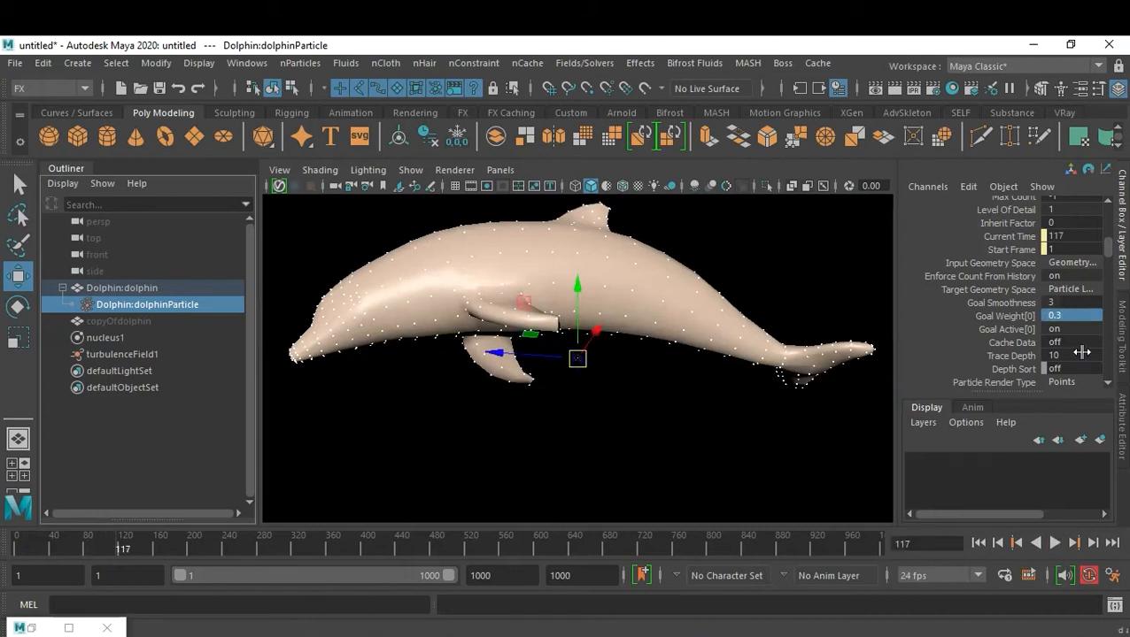
- Set the dolphin particle's Goal Weight[0] to 0.2 and replay the simulation from frame 1 to examine the motion
double_click(1074, 316)
text(0.2)
key(Return)
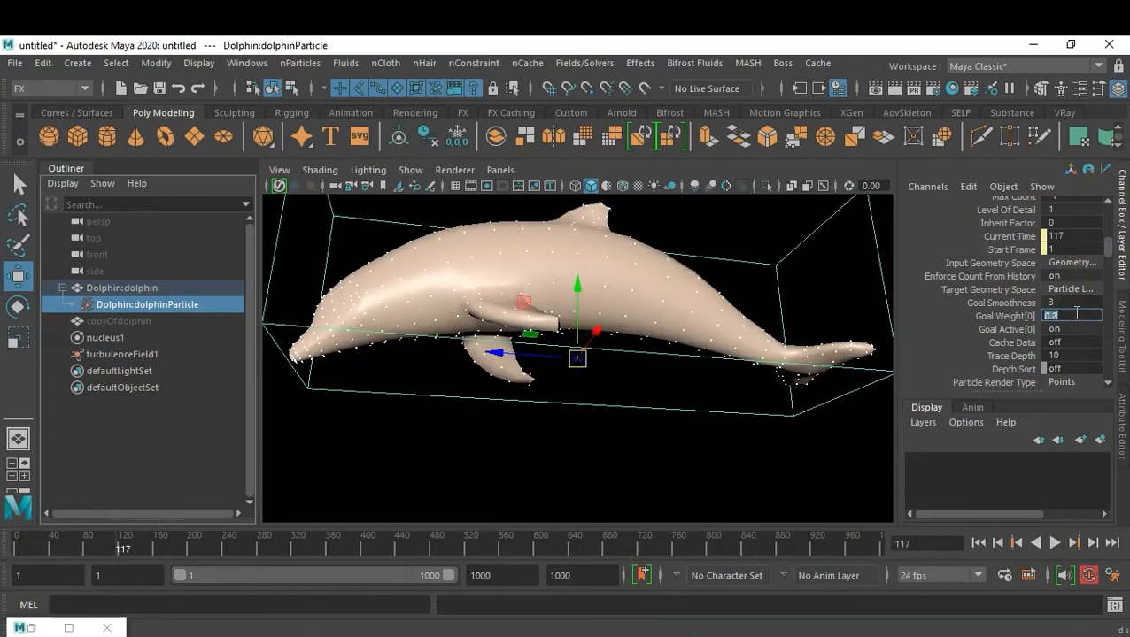
click(981, 545)
click(1056, 544)
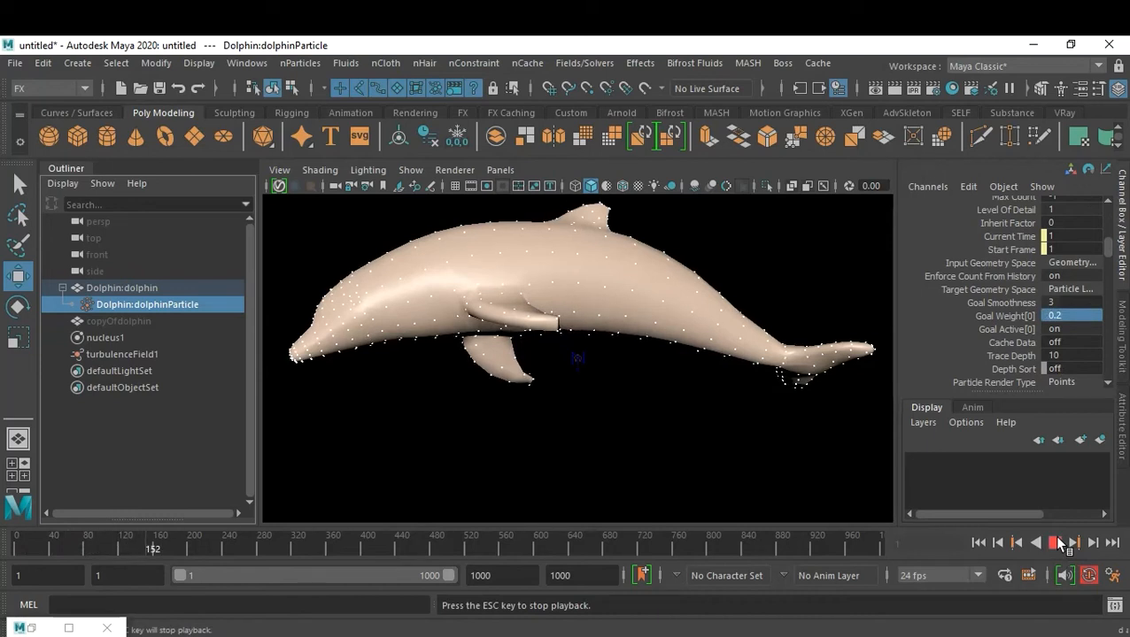
click(1058, 539)
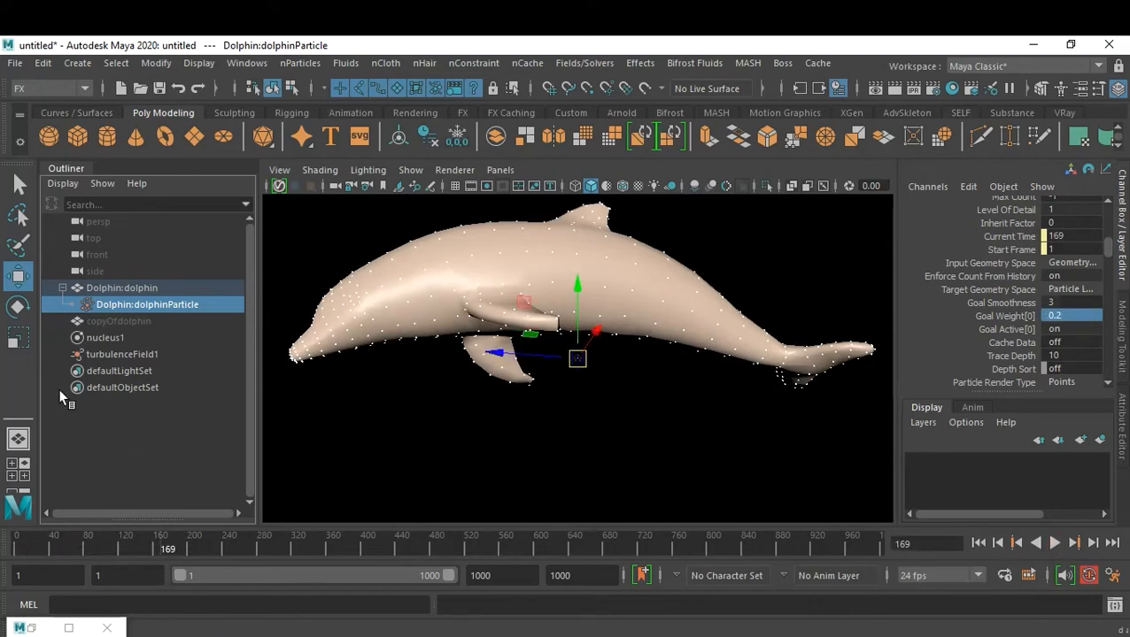
- Raise turbulenceField1 to a Translate Y of about 8.126 and replay the simulation from the first frame
click(131, 356)
drag(577, 296, 571, 205)
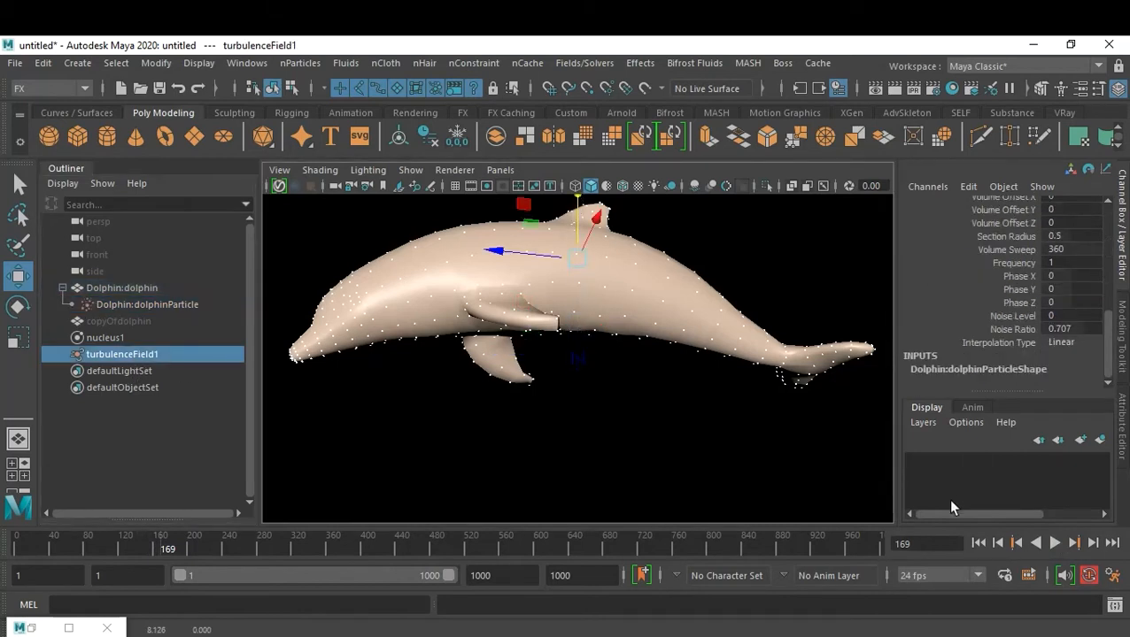
click(978, 543)
click(1054, 543)
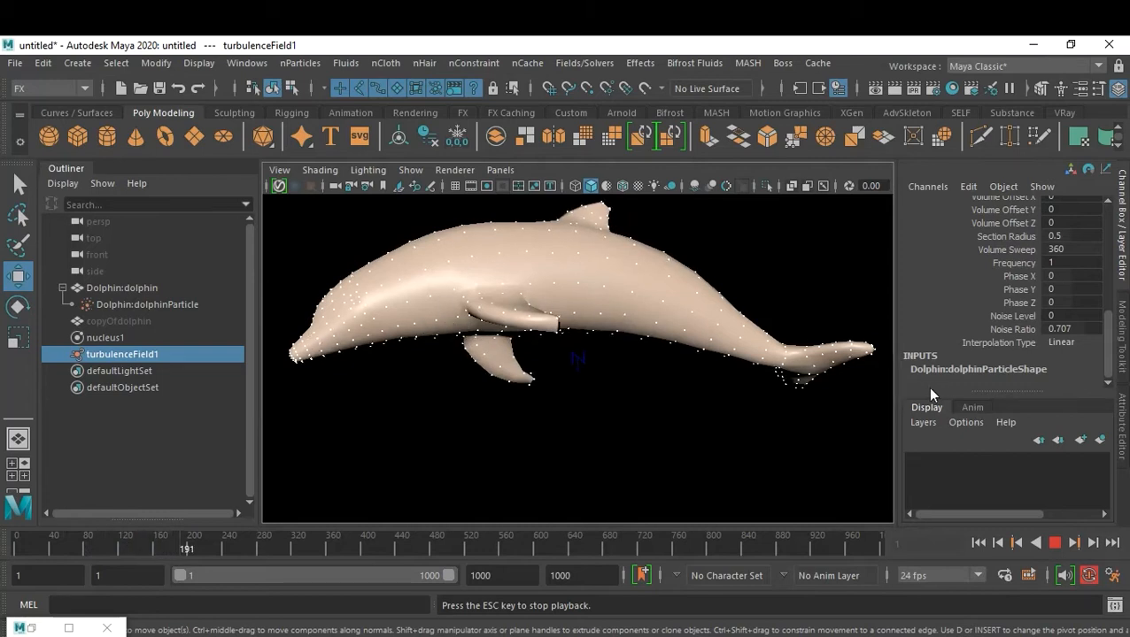
click(1054, 543)
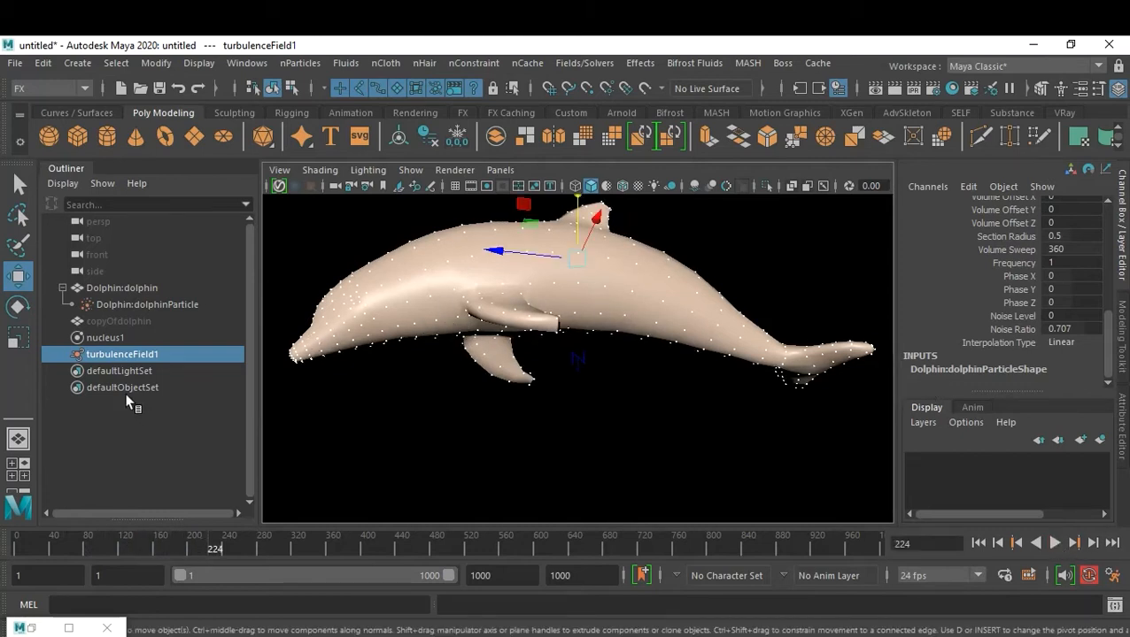
- Set the Magnitude of turbulenceField1 to 8 and play the simulation twice from frame 1 to examine the deformation
click(139, 356)
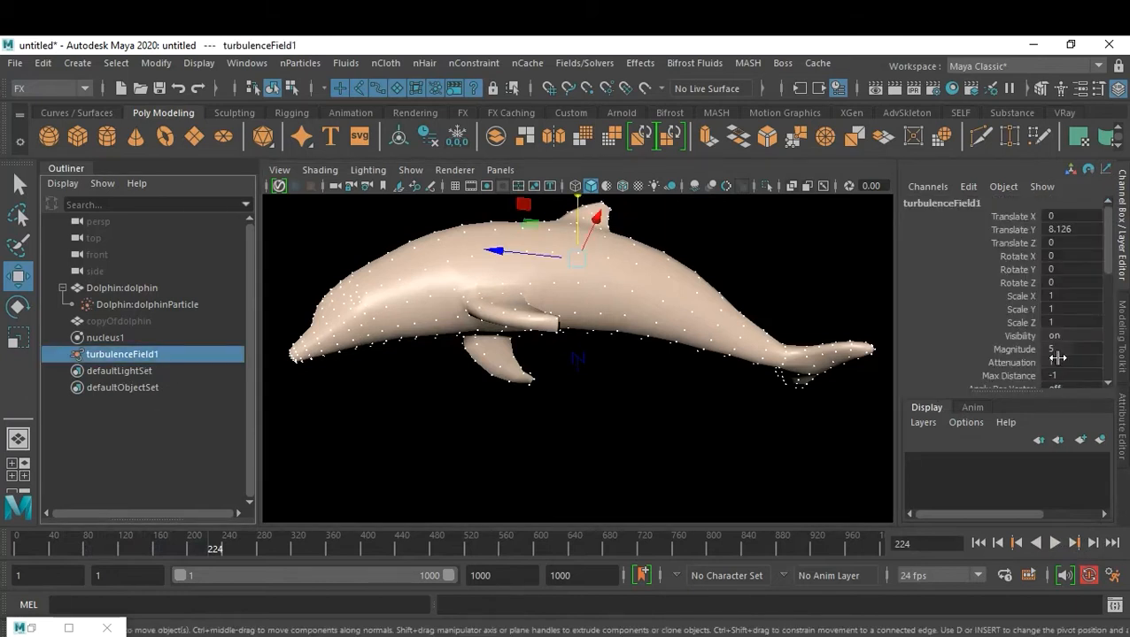
double_click(1098, 349)
key(Return)
click(978, 543)
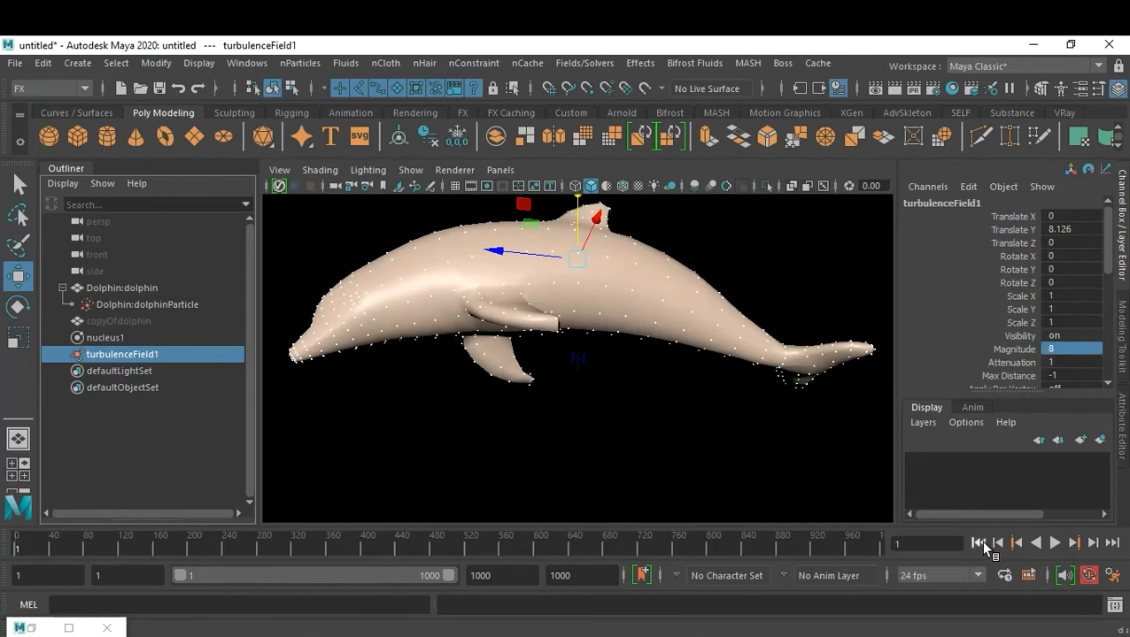
click(1053, 543)
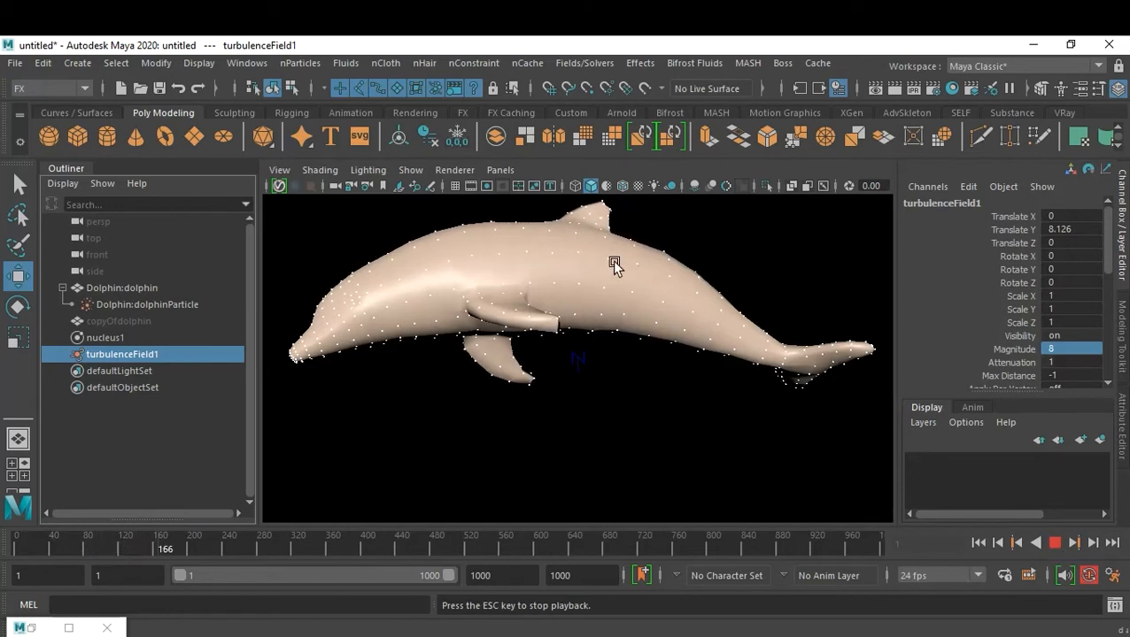
click(1055, 543)
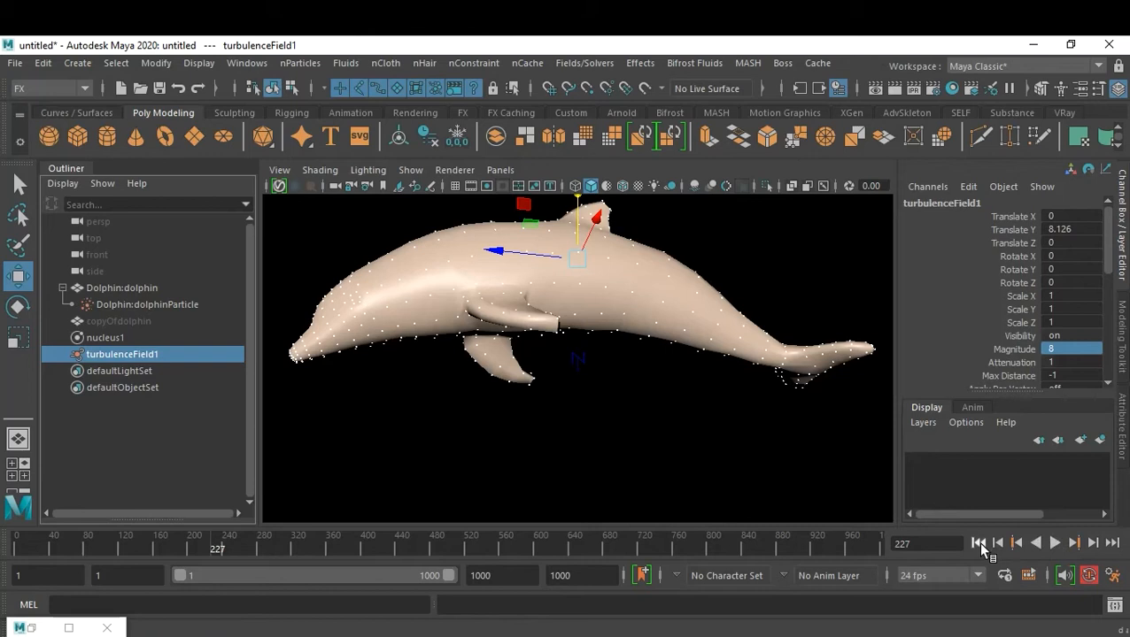
click(980, 544)
click(1056, 544)
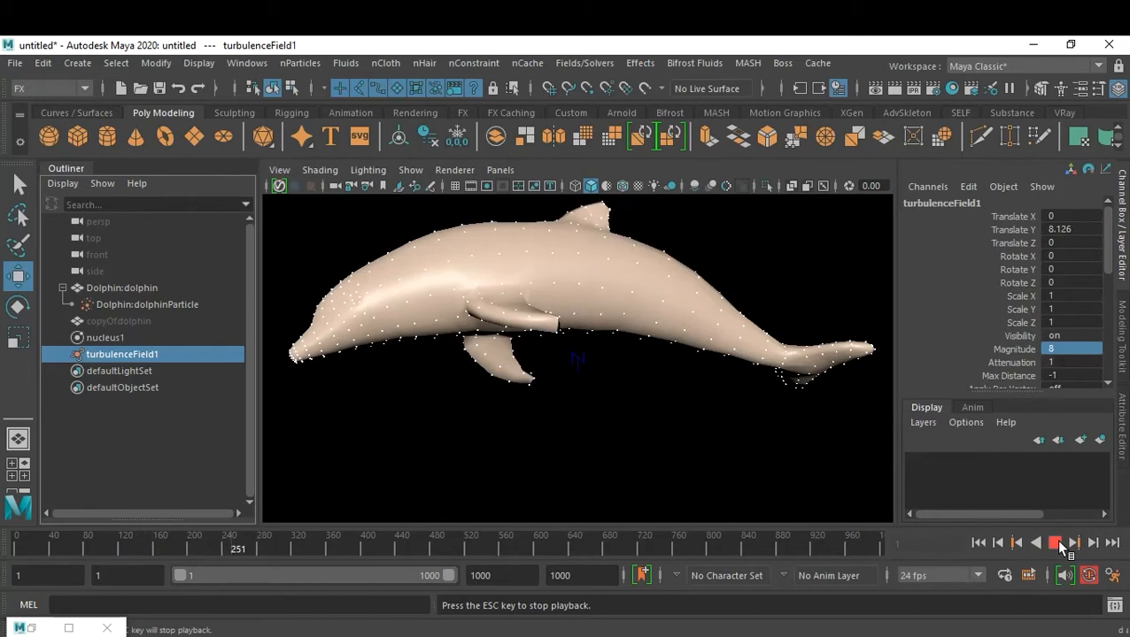
click(1062, 546)
- Select the Dolphin:dolphin mesh, show the viewport grid and orbit to a three-quarter view of it
click(149, 289)
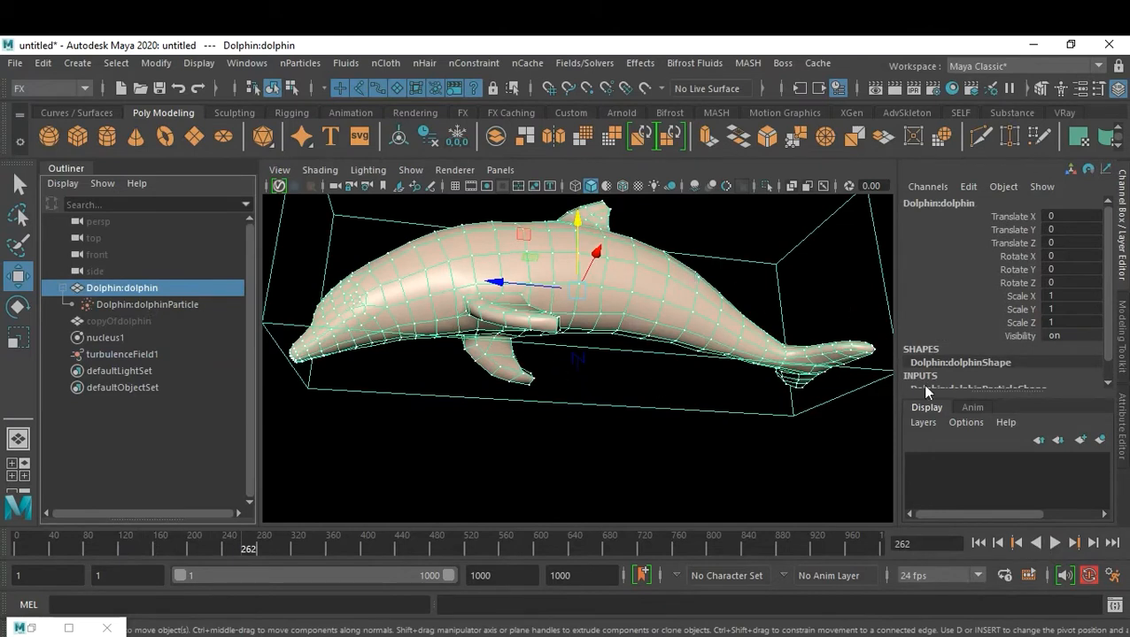
click(455, 186)
alt+drag(716, 469, 667, 505)
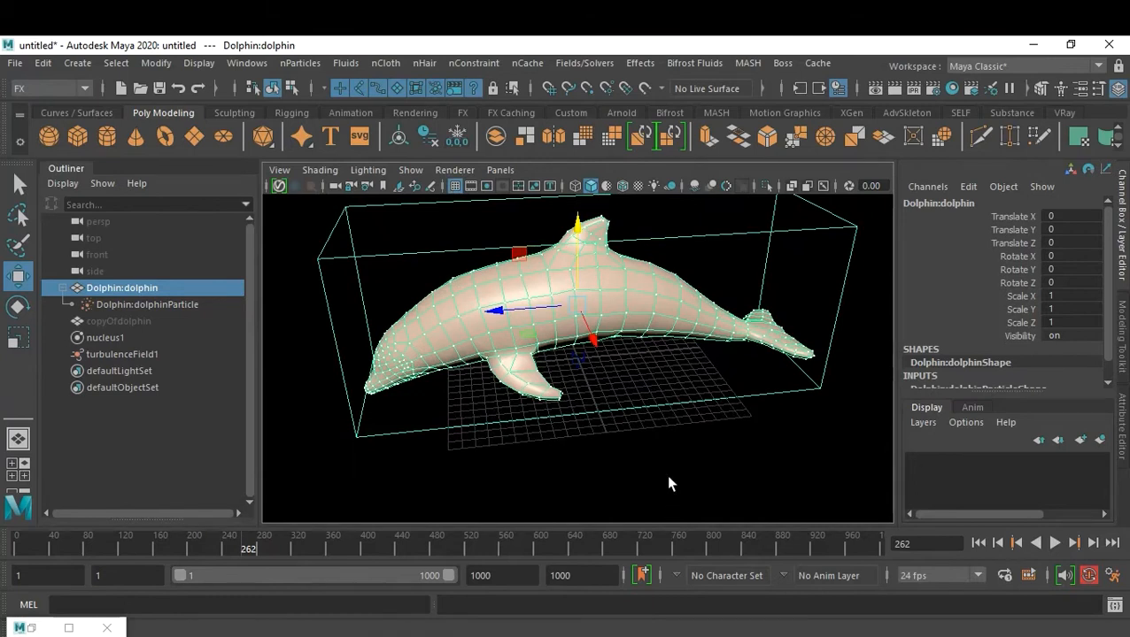
- Start saving the scene under a new name and create a folder named 26 inside August 2021 for it
key(ctrl+shift+s)
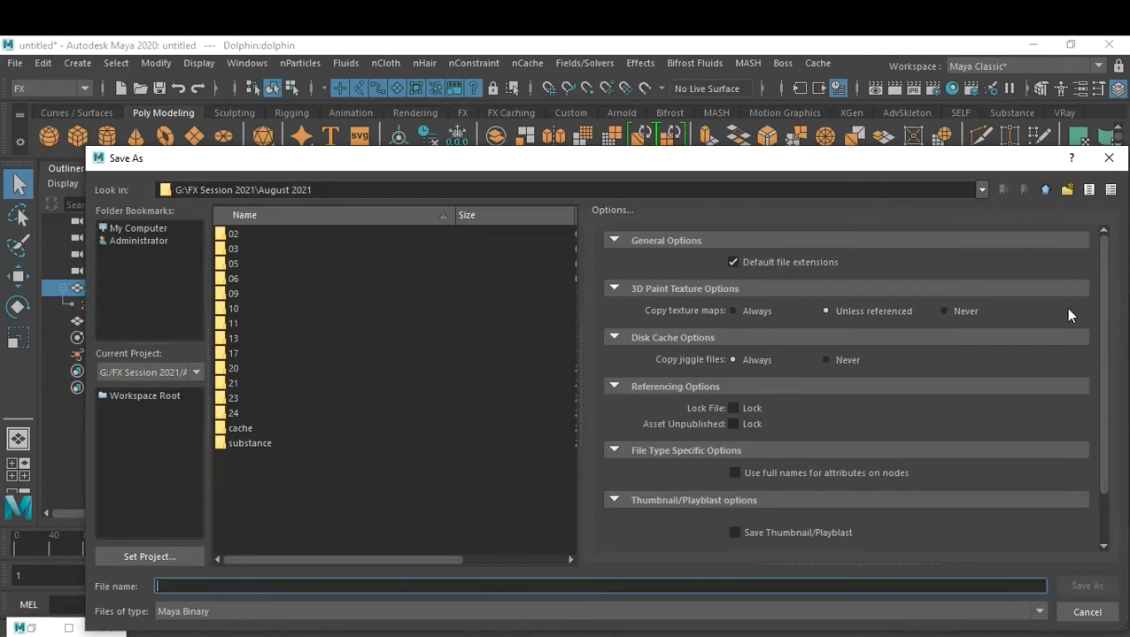
click(1067, 191)
text(26)
key(Return)
key(Return)
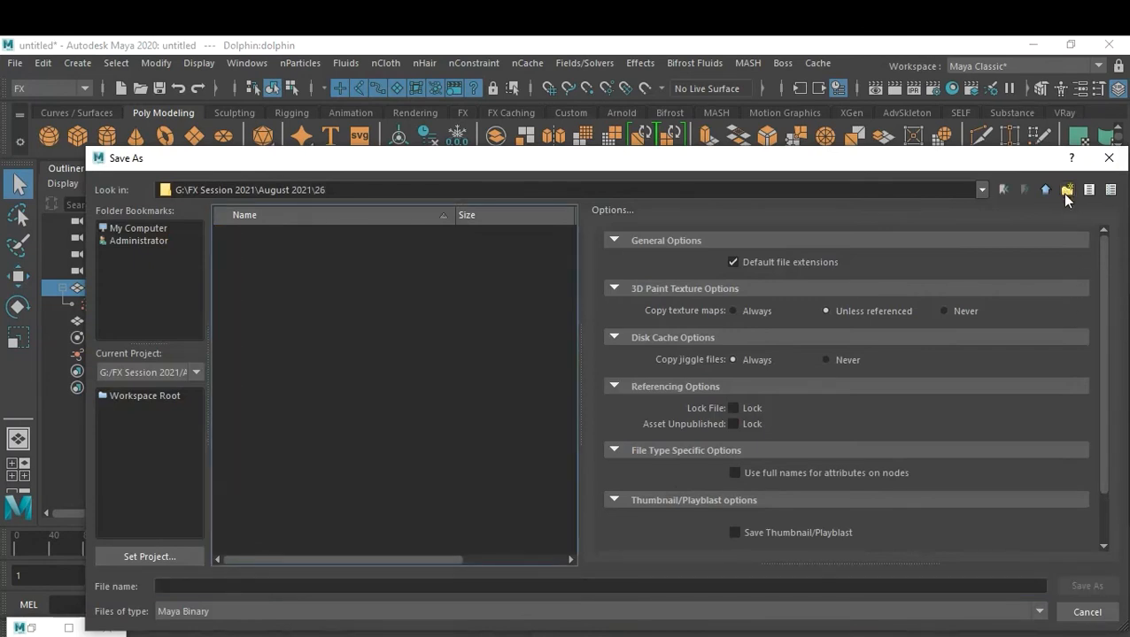
- Save the scene as Maya Binary file 26-08-2021_A in folder 26
click(325, 587)
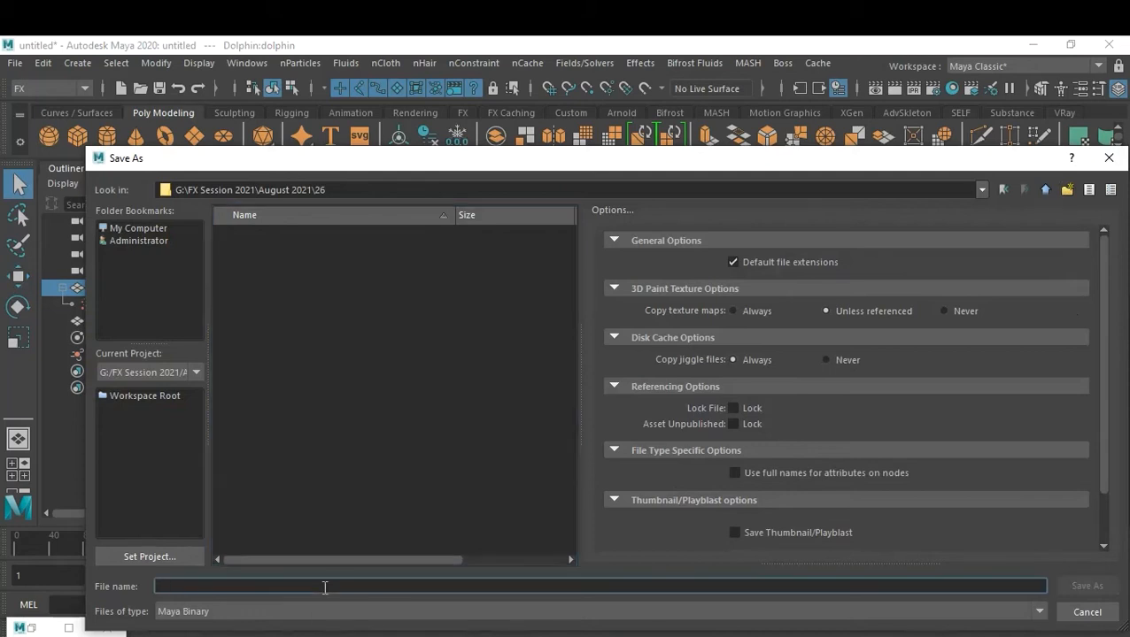
text(26-0)
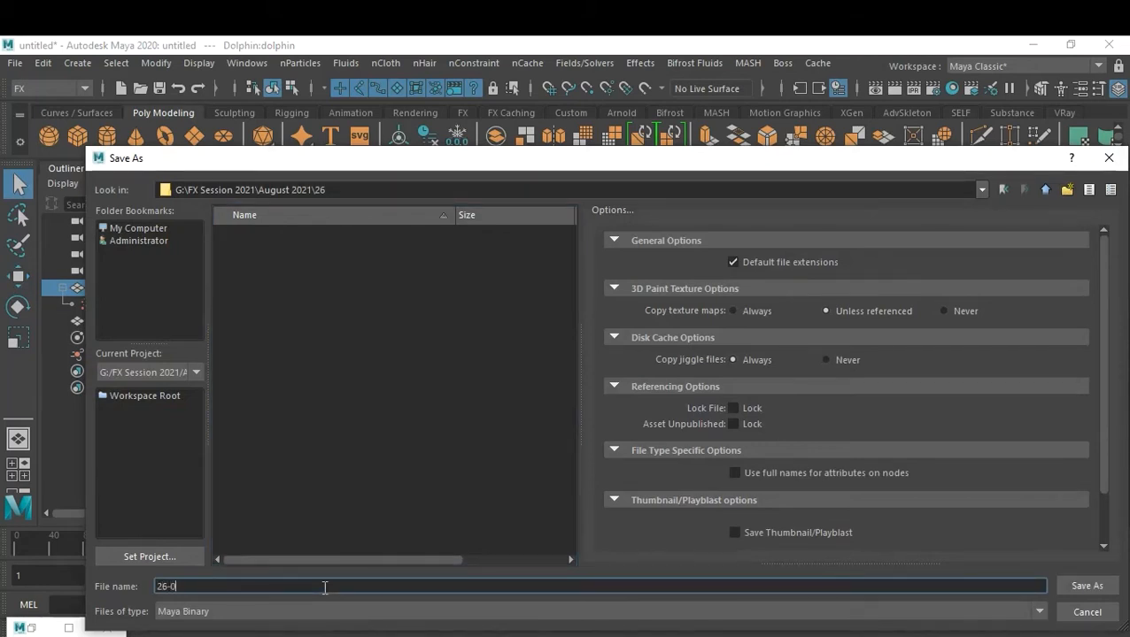
text(8-2021_A)
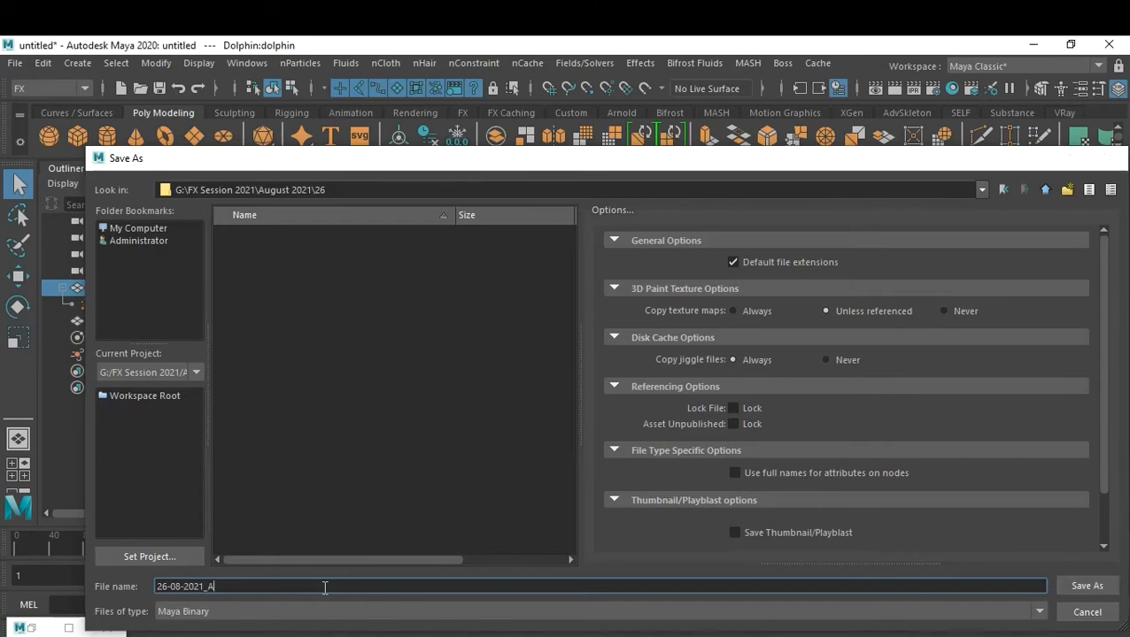
key(Return)
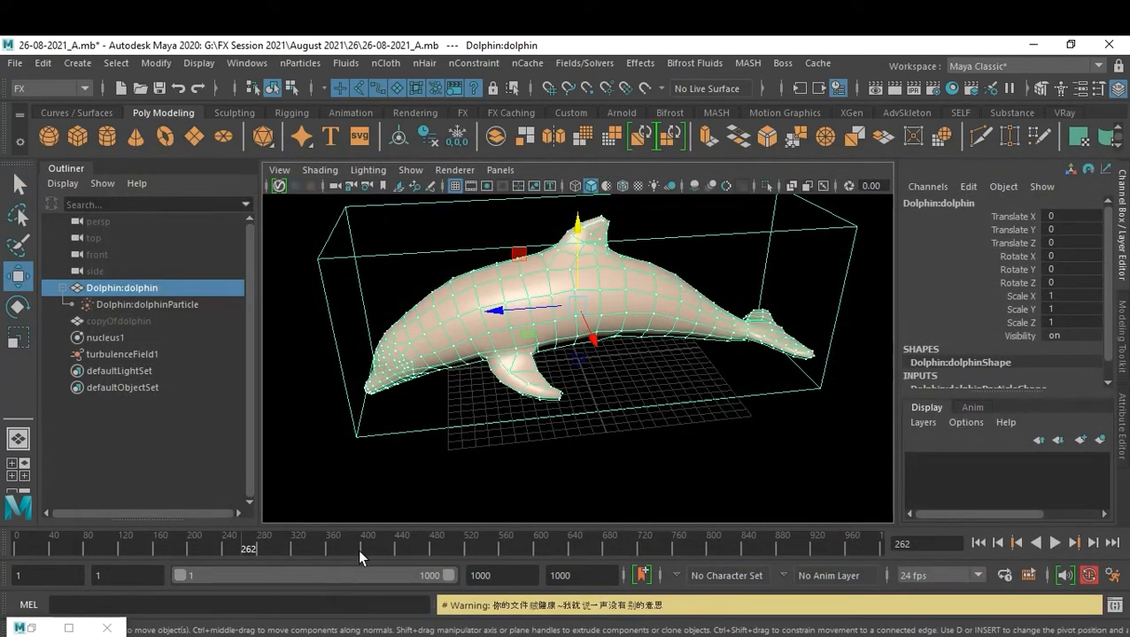
- Create a new empty scene and open the Paint Effects Plants examples in the Content Browser
key(ctrl+n)
click(495, 349)
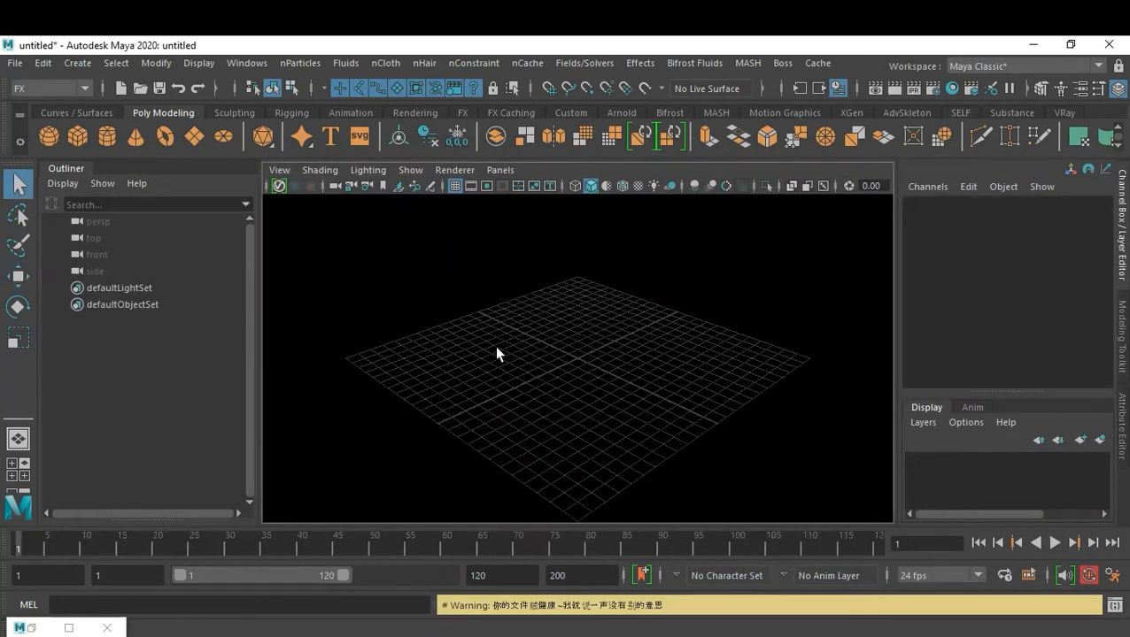
click(32, 628)
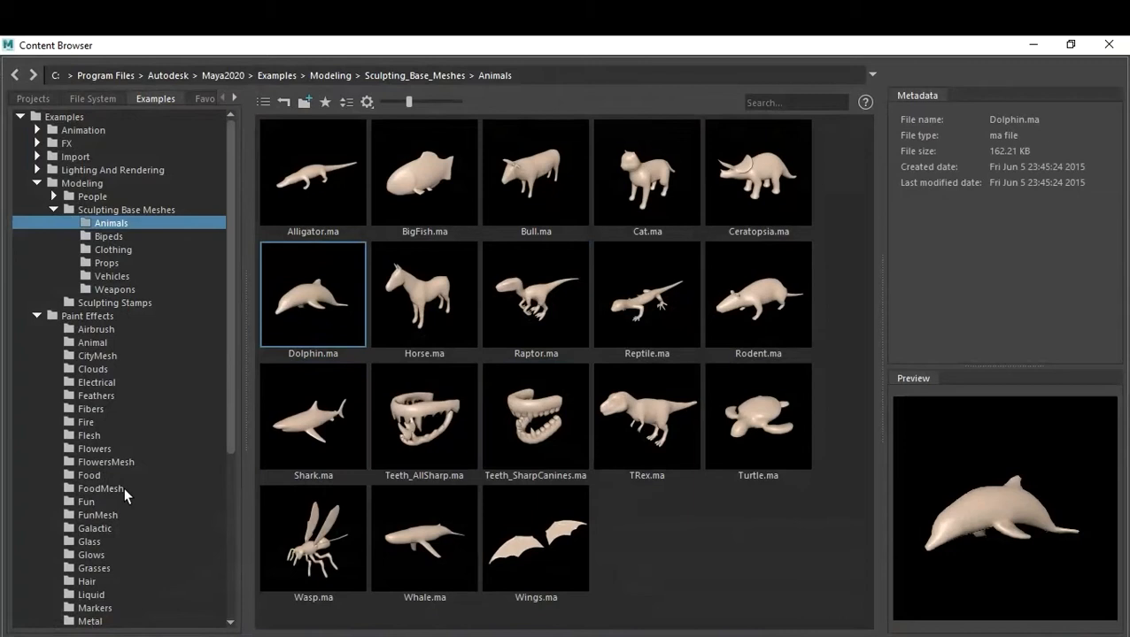
click(95, 572)
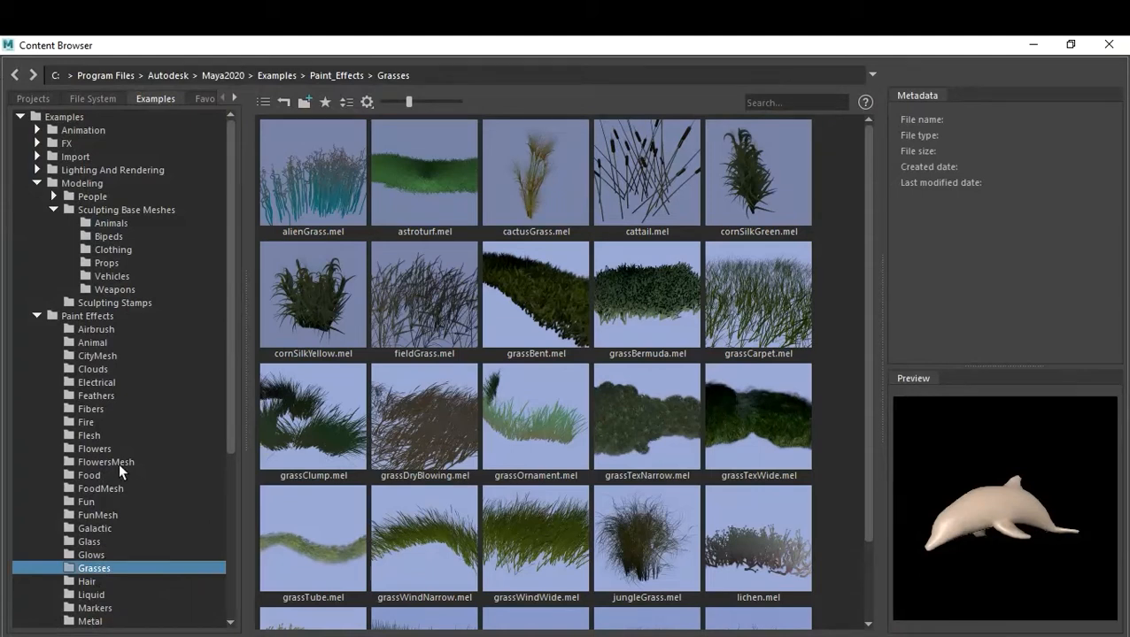
scroll(119, 497, down, 5)
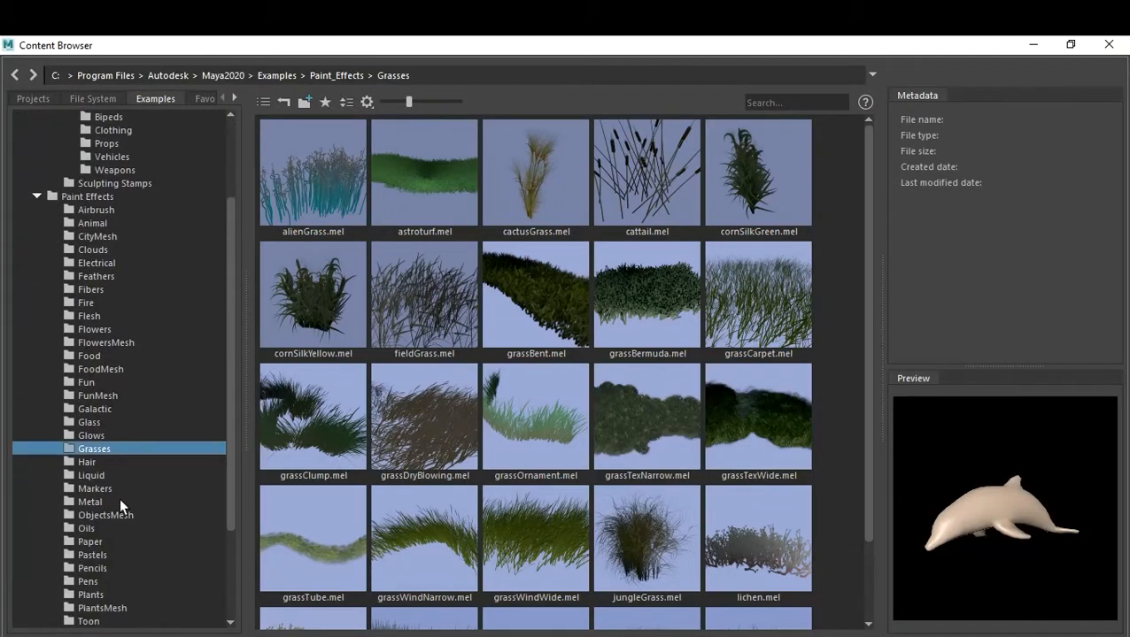
click(99, 516)
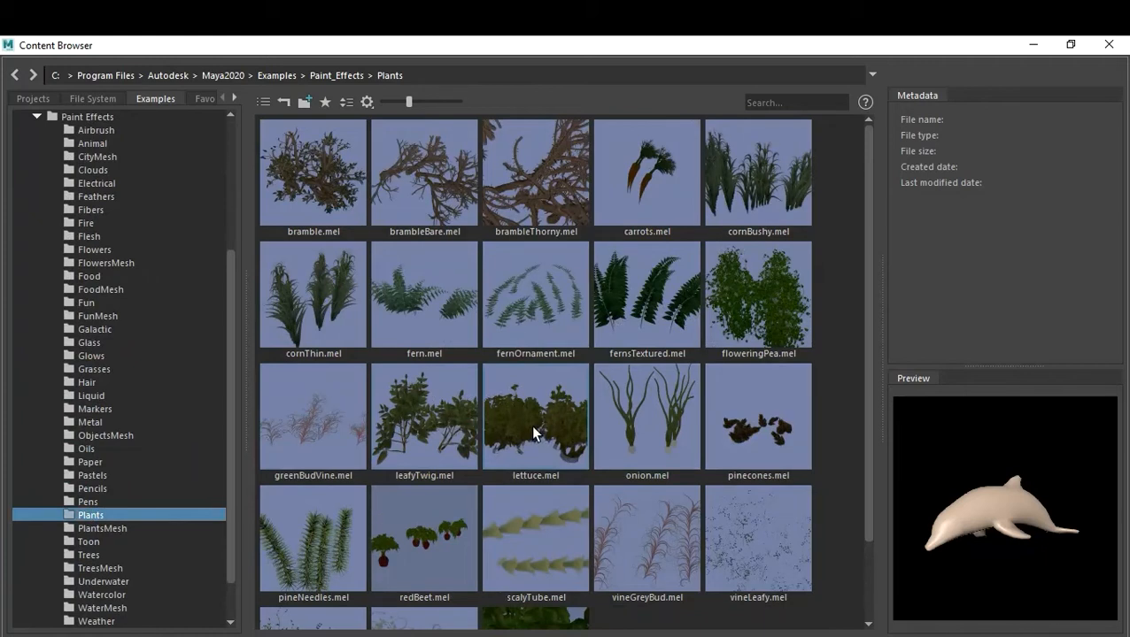
- Choose the floweringPea.mel brush from the Plants examples and return to the empty scene
scroll(558, 432, down, 2)
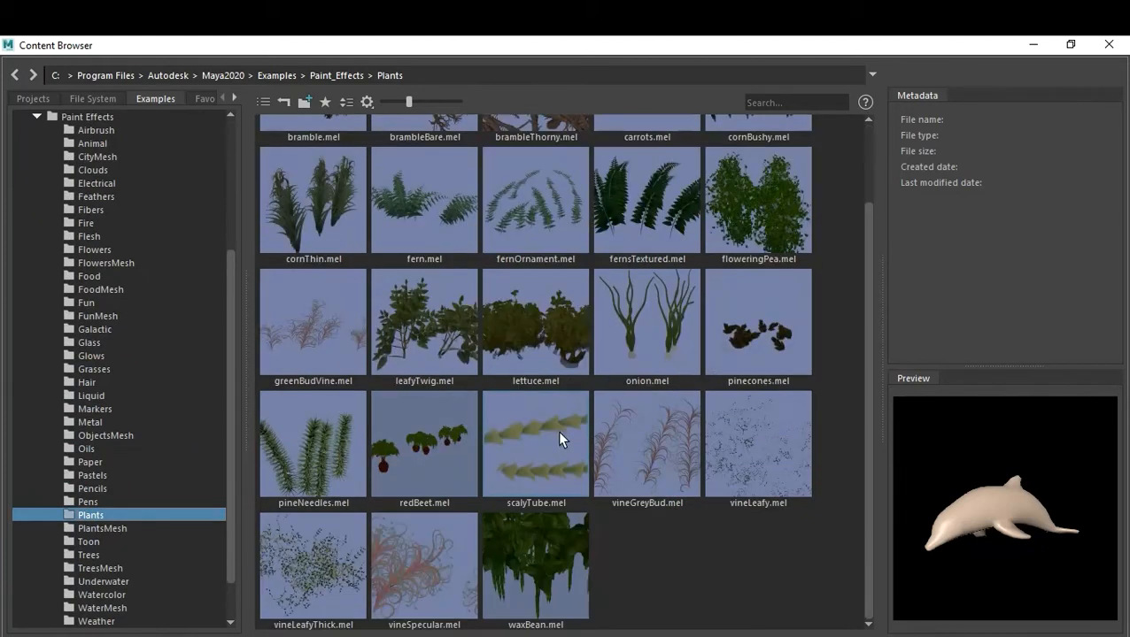
scroll(558, 438, up, 2)
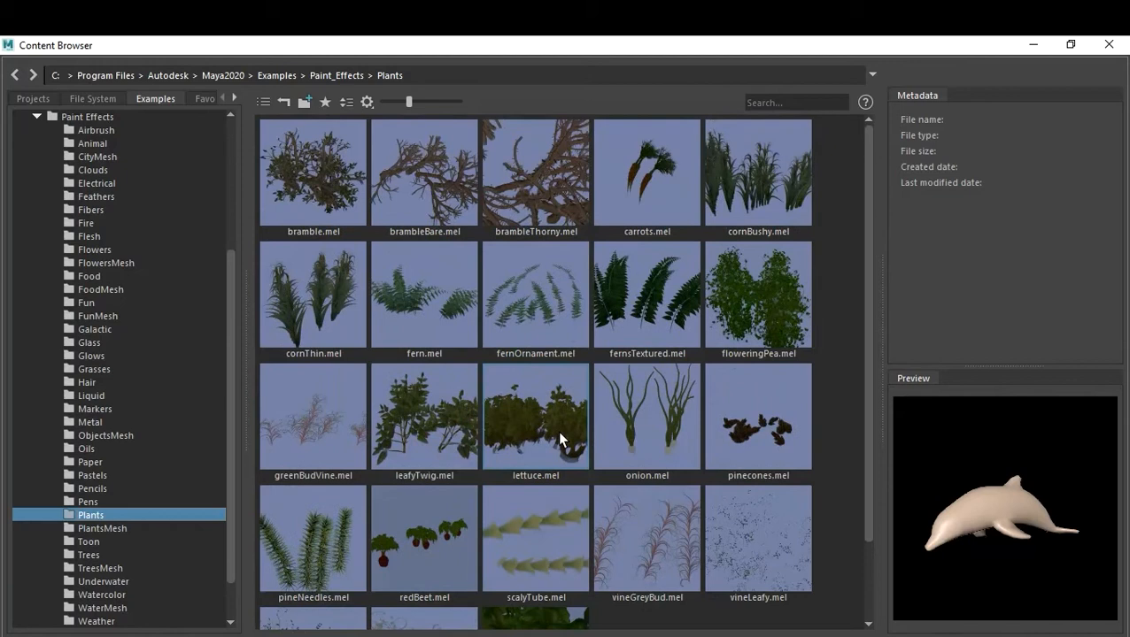
right_click(765, 293)
click(725, 276)
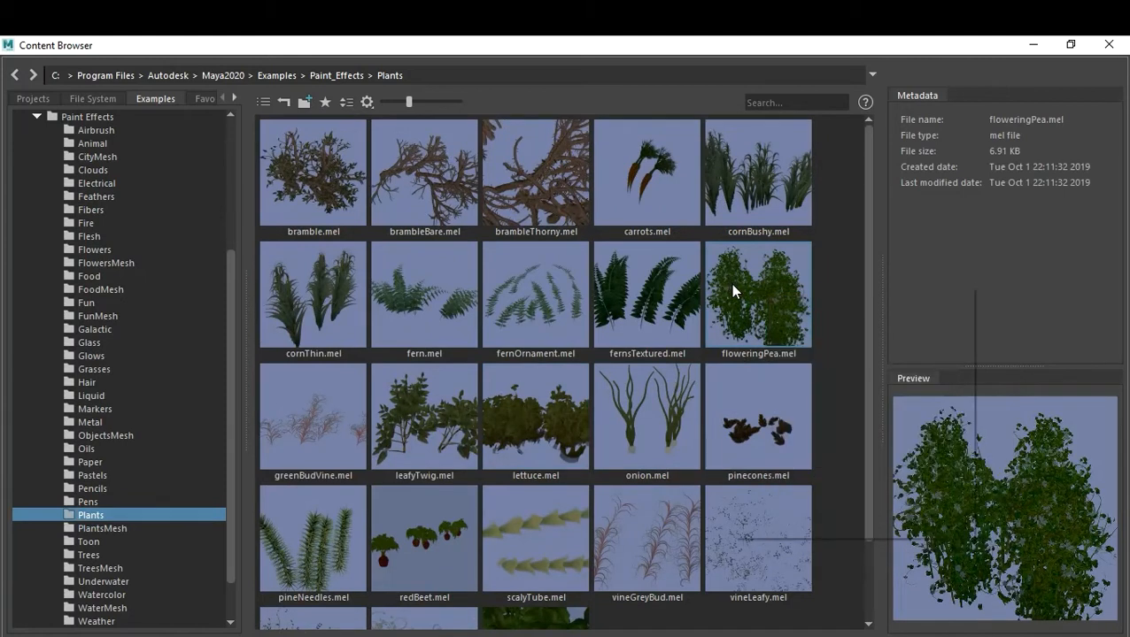
right_click(728, 284)
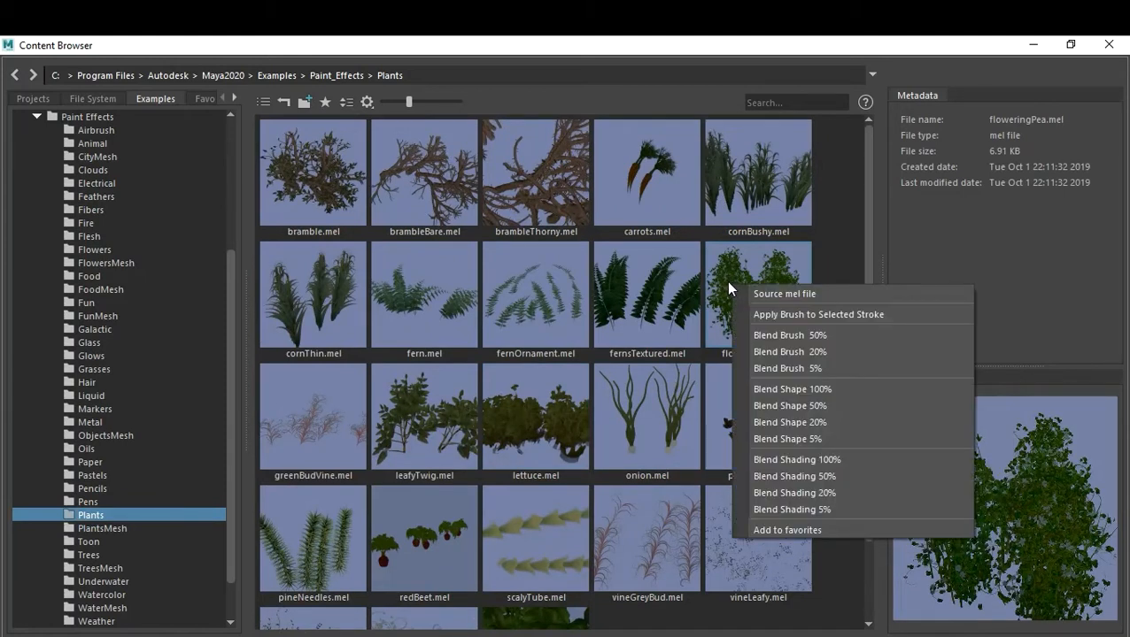
click(732, 280)
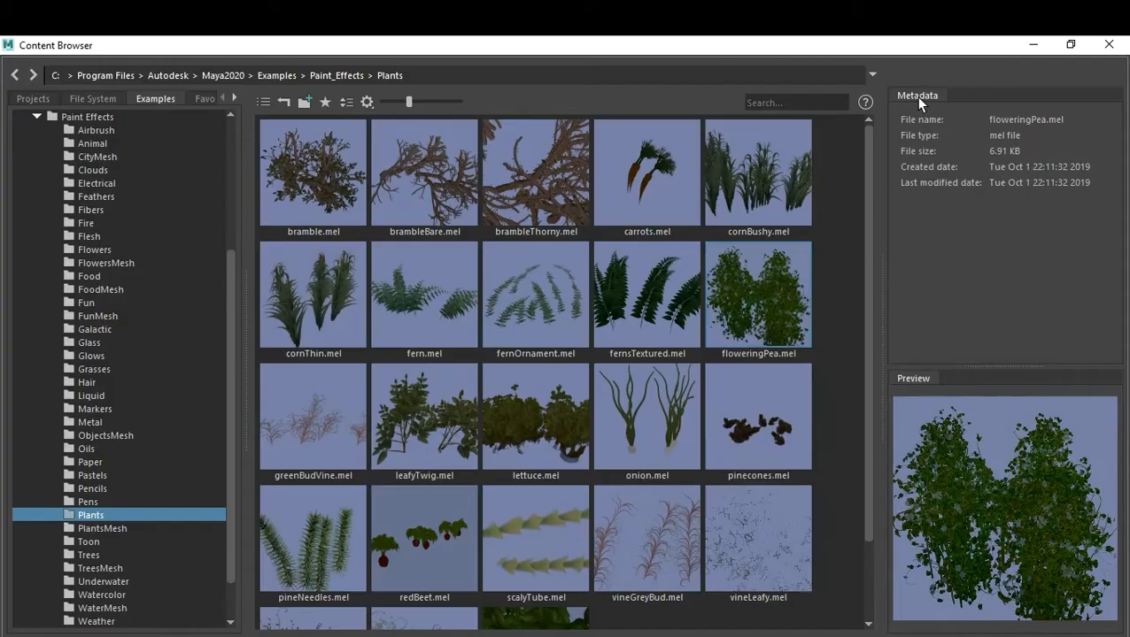
click(1029, 46)
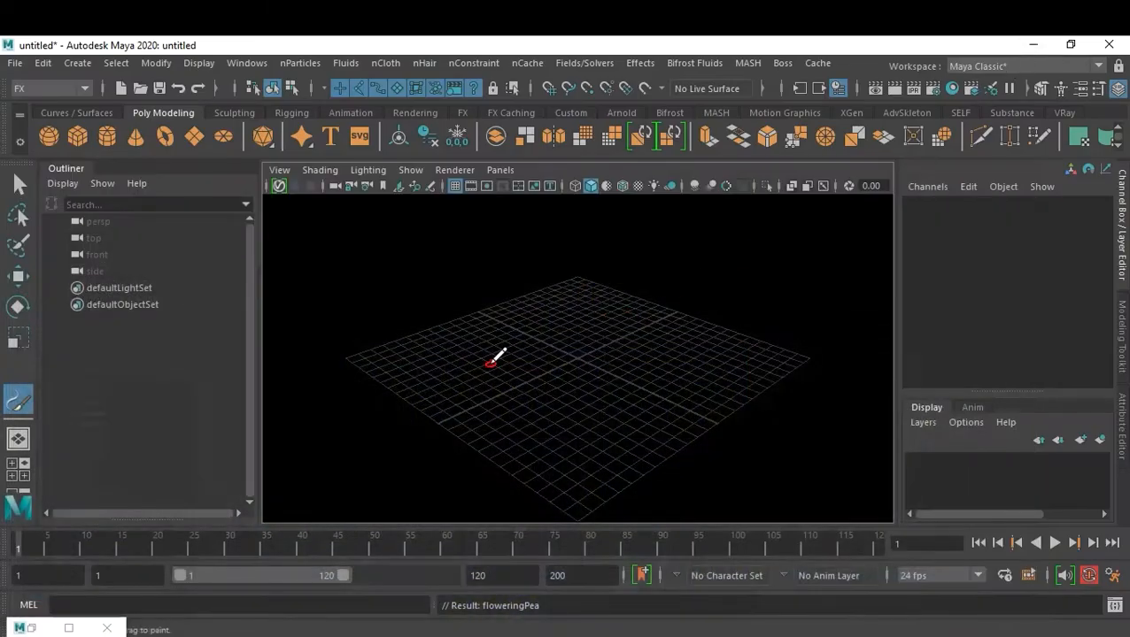
- Paint a short floweringPea stroke near the grid's centre, then frame and deselect it for a close view of the plants
mouse_move(492, 360)
mouse_down()
mouse_move(540, 352)
mouse_move(566, 371)
mouse_move(529, 352)
mouse_up()
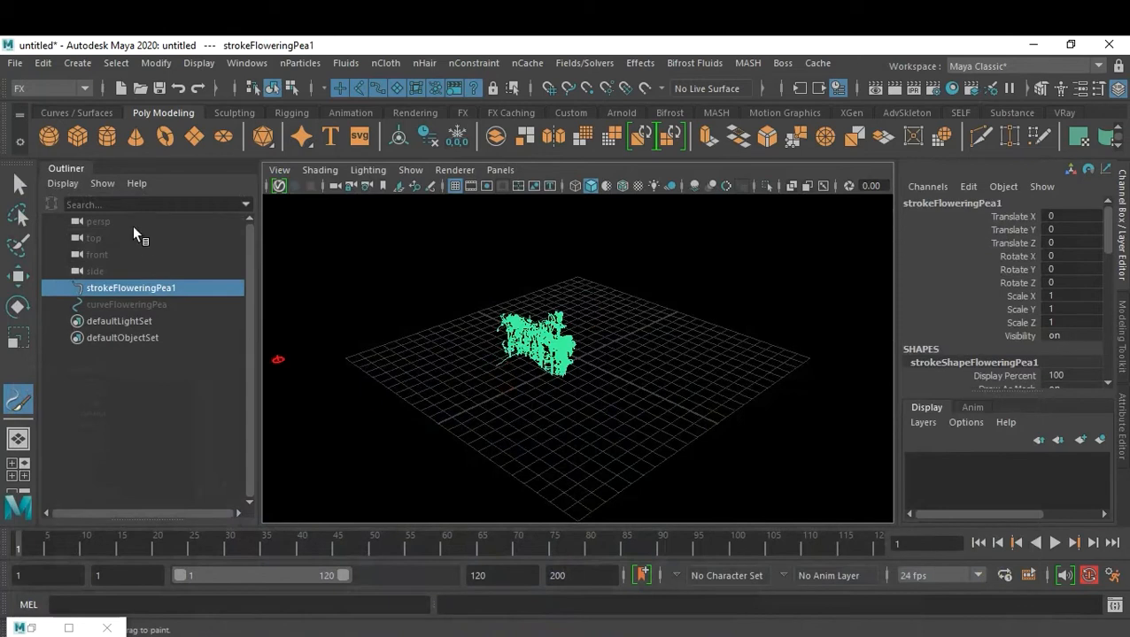
key(q)
click(464, 433)
click(558, 346)
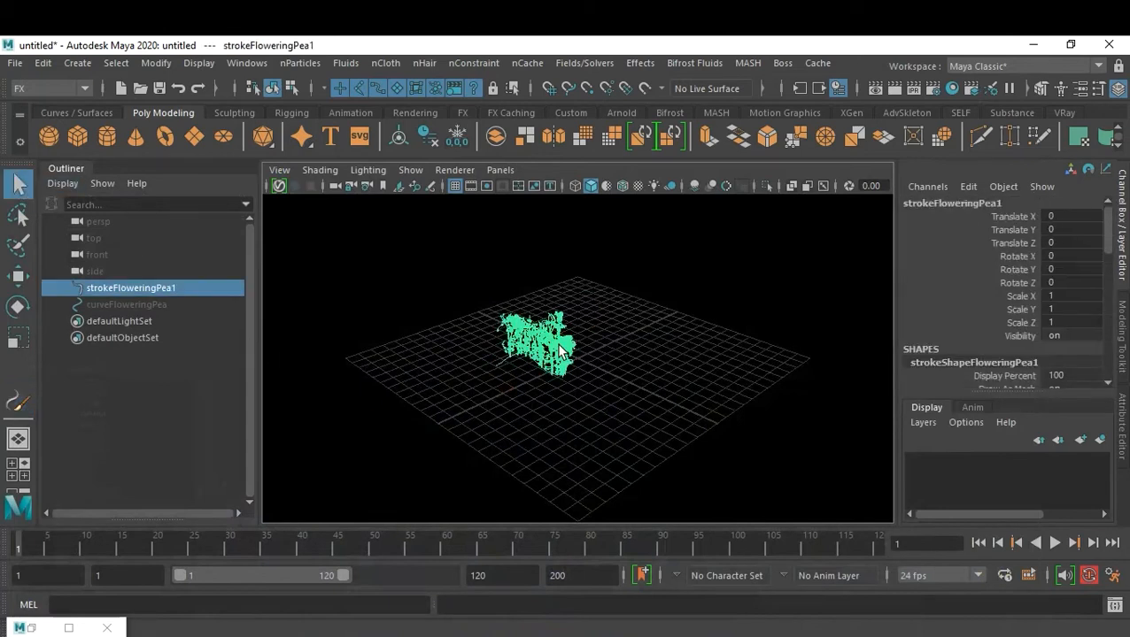
key(f)
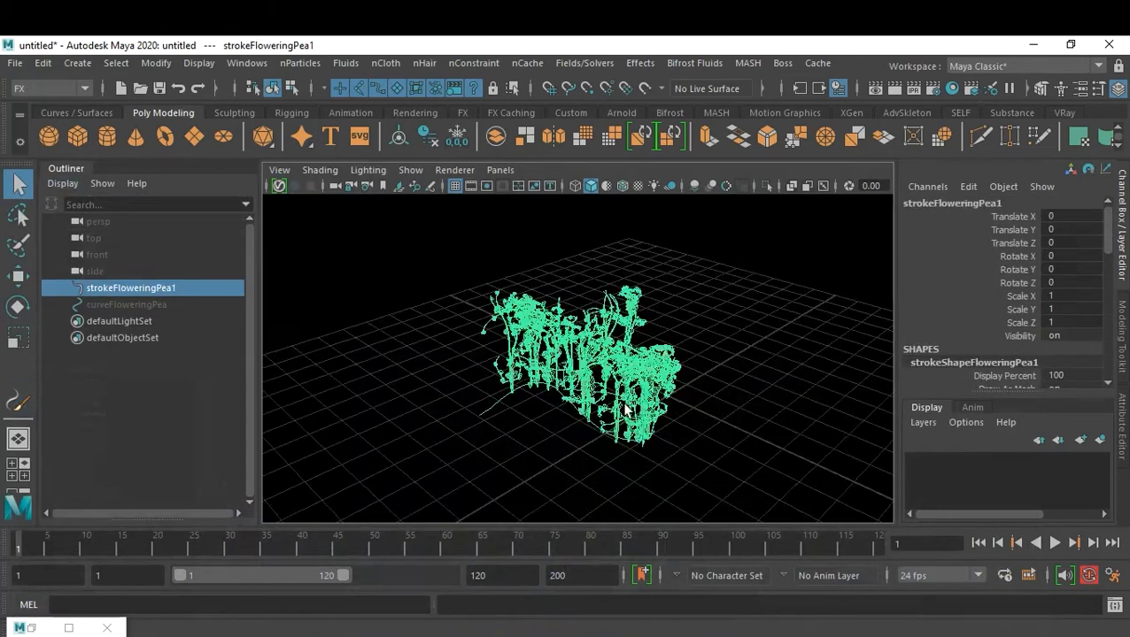
alt+right_drag(563, 443, 625, 477)
alt+drag(625, 476, 695, 459)
click(740, 424)
alt+drag(740, 423, 620, 518)
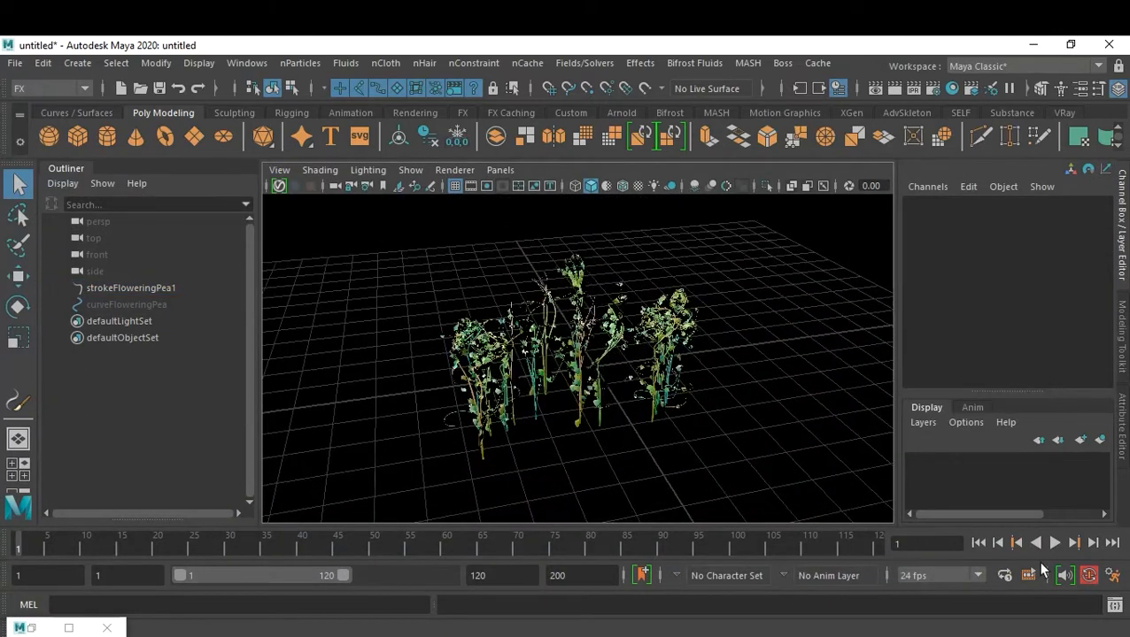
- Set the playback end to frame 500 and play the scene to check the plants for motion
click(498, 577)
double_click(498, 577)
text(500)
key(Return)
click(1054, 543)
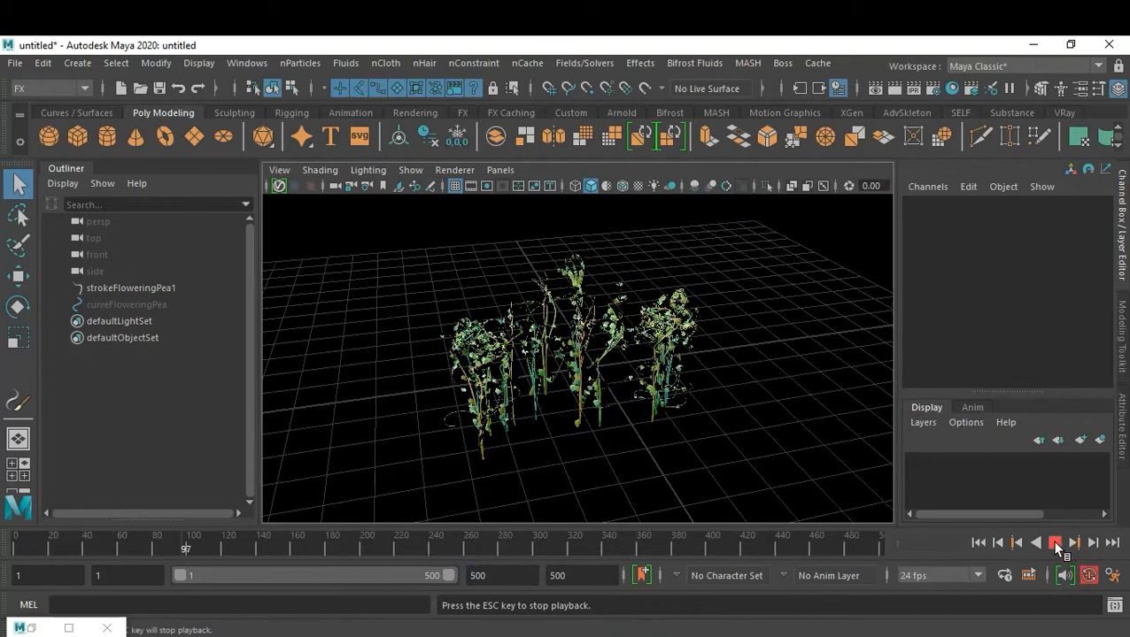
- Stop playback and convert the strokeFloweringPea1 stroke to polygons with quad output enabled
click(1055, 544)
click(472, 355)
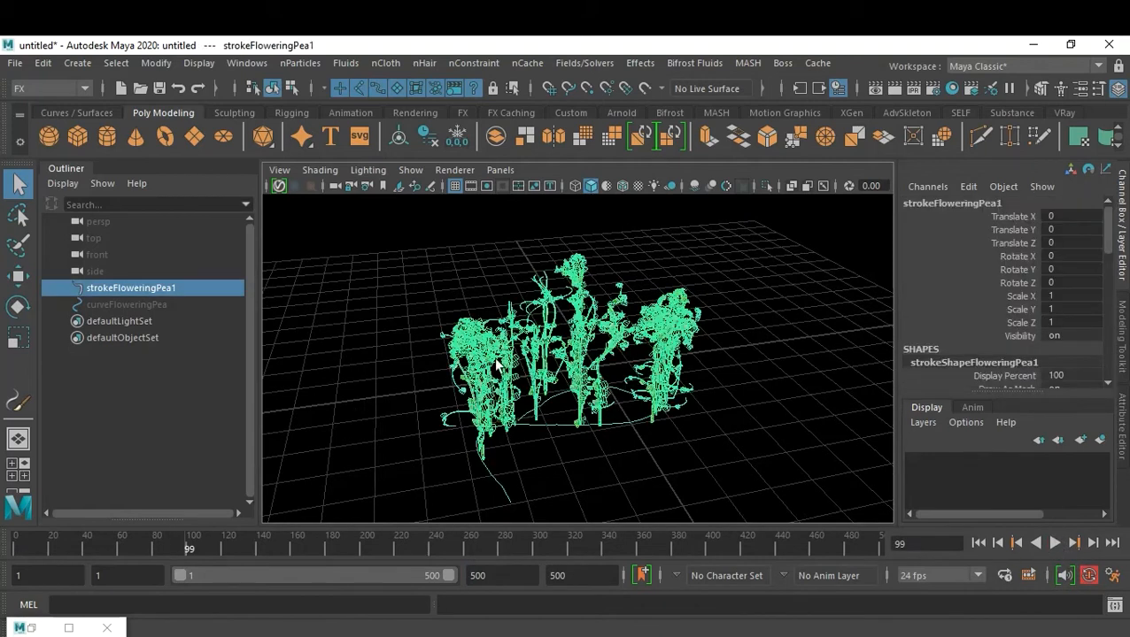
key(f)
scroll(724, 416, up, 2)
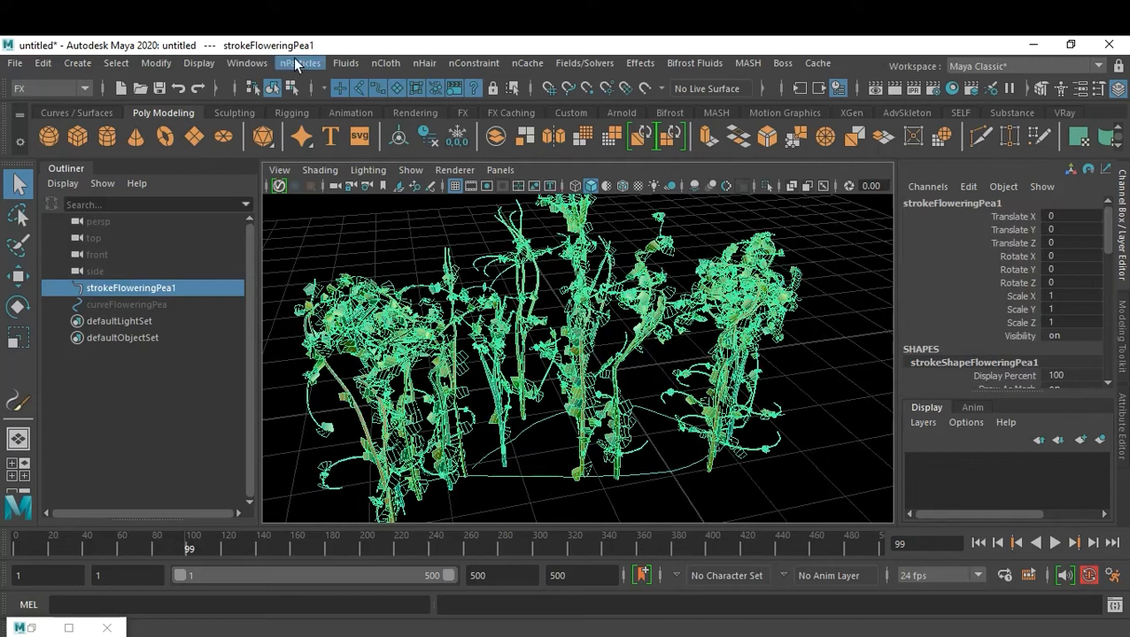
click(155, 65)
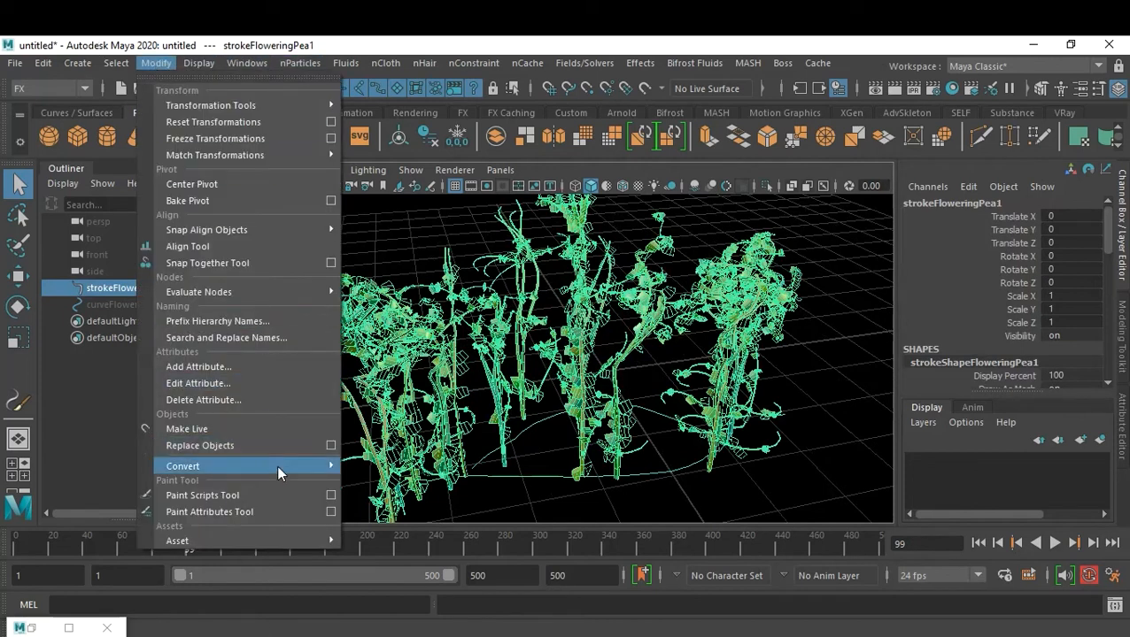
mouse_move(276, 465)
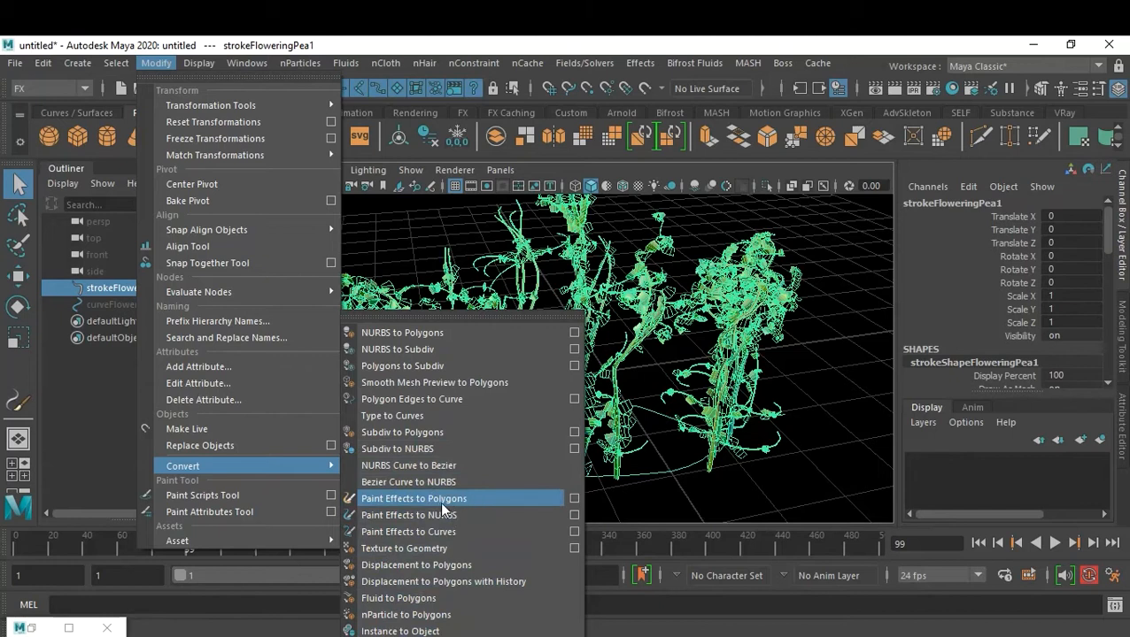
click(574, 498)
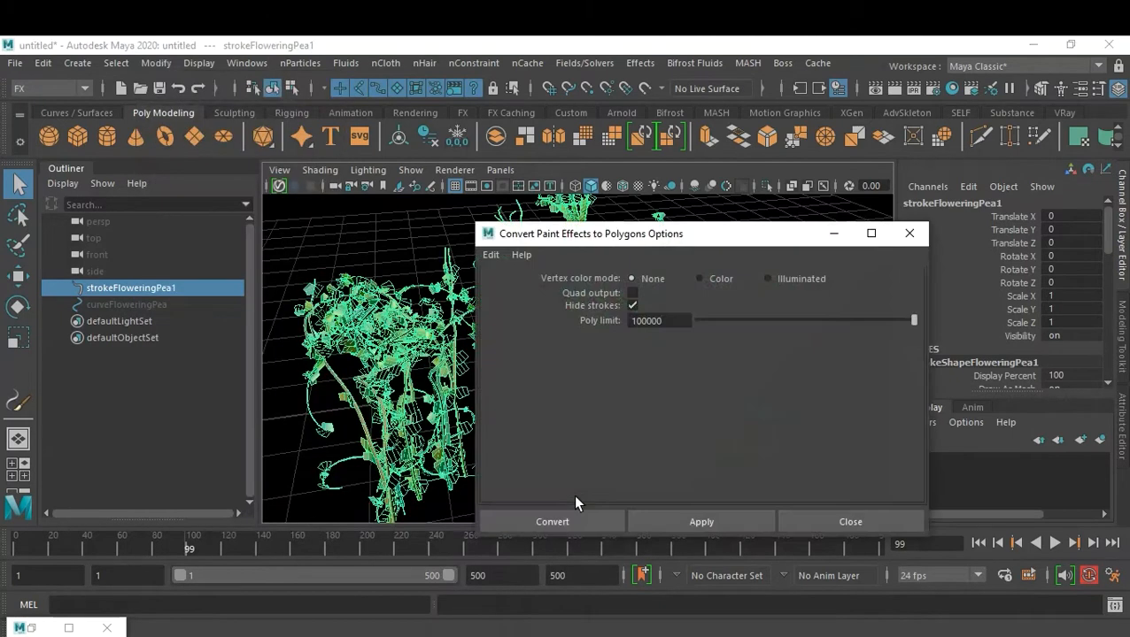
click(632, 293)
click(541, 518)
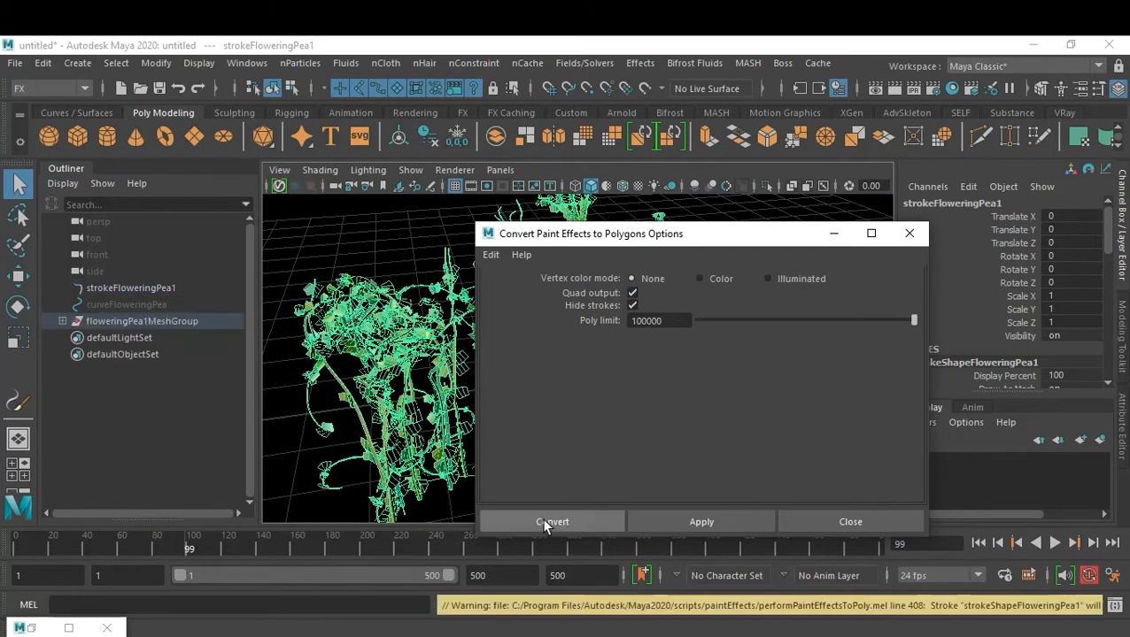
click(638, 494)
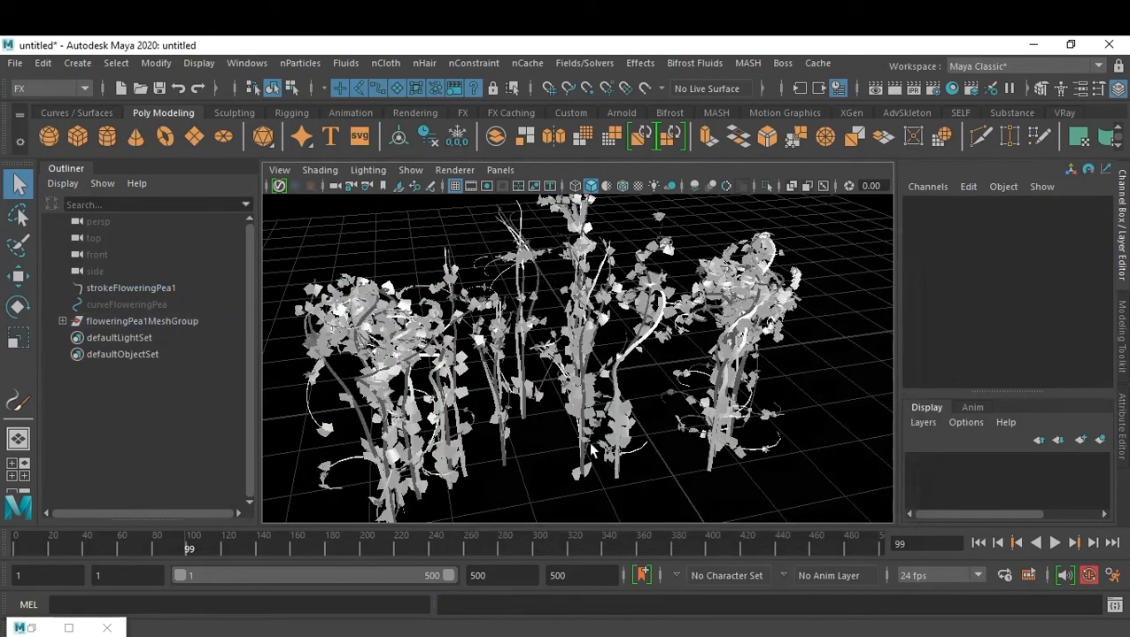
- Select the converted stem and leaf meshes in turn to examine how the plants are divided into parts
click(372, 368)
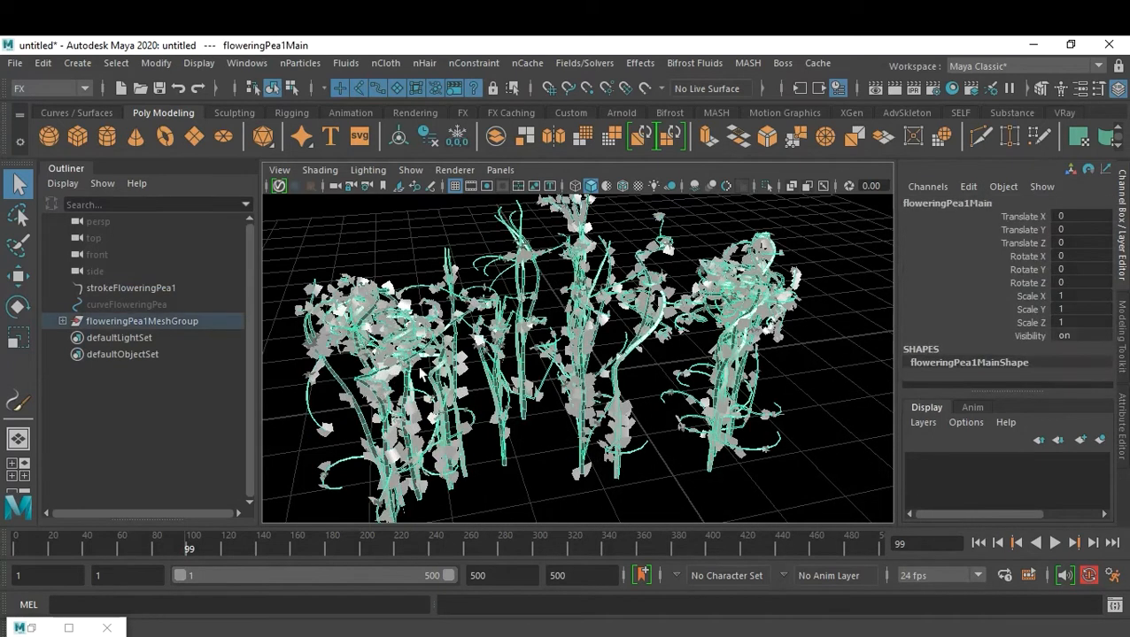
click(390, 366)
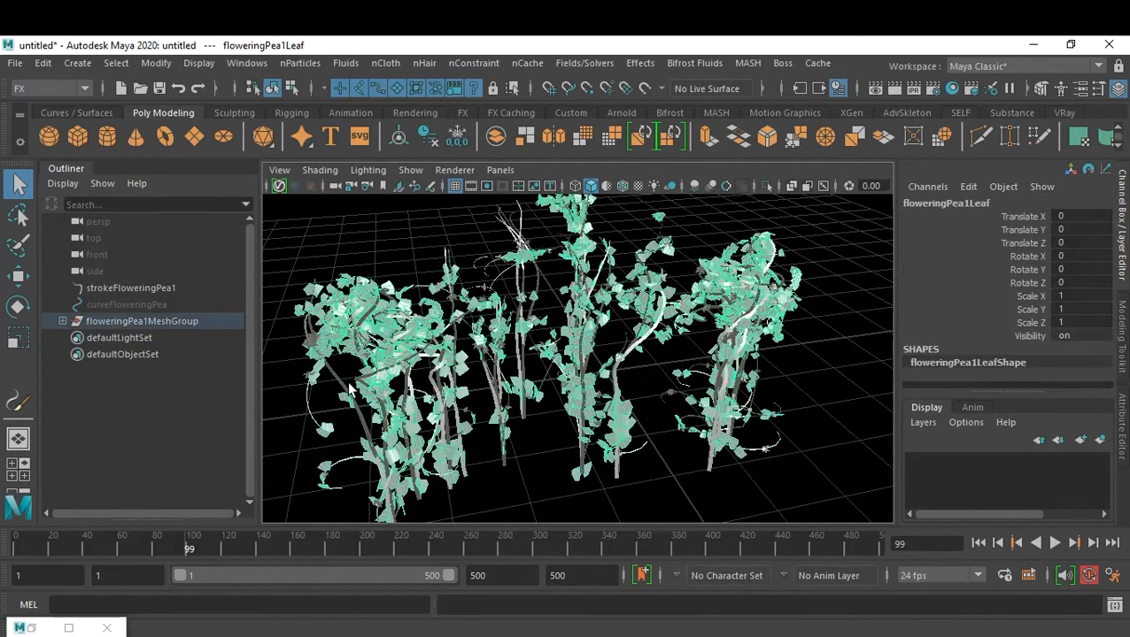
click(316, 421)
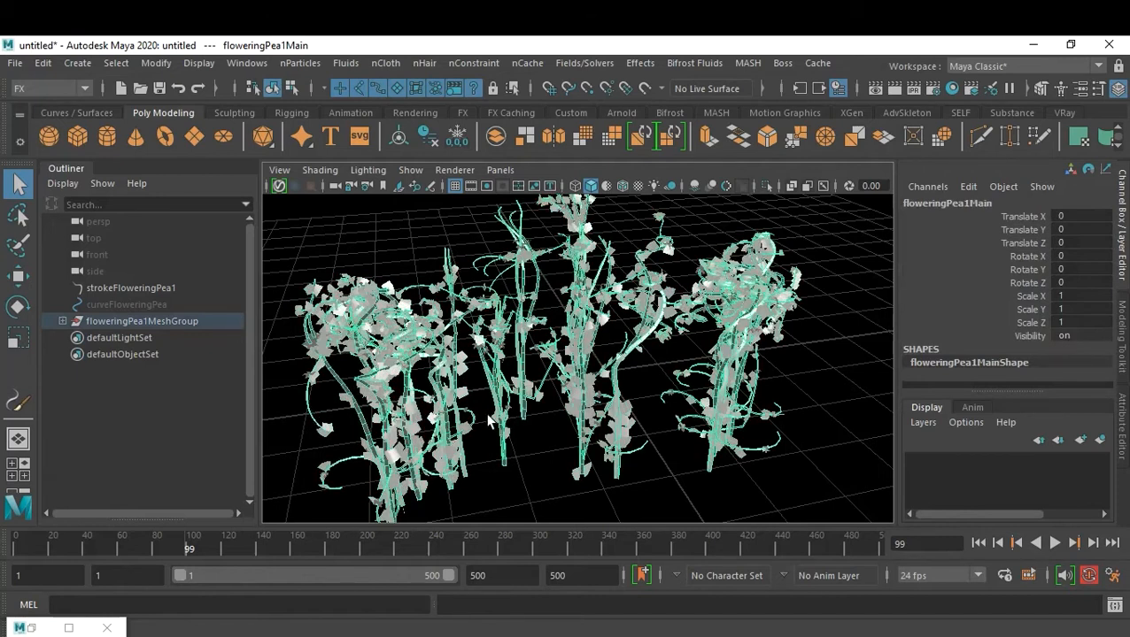
- Show the plants textured, hide the grid, and cycle the viewport background to the blue gradient
key(4)
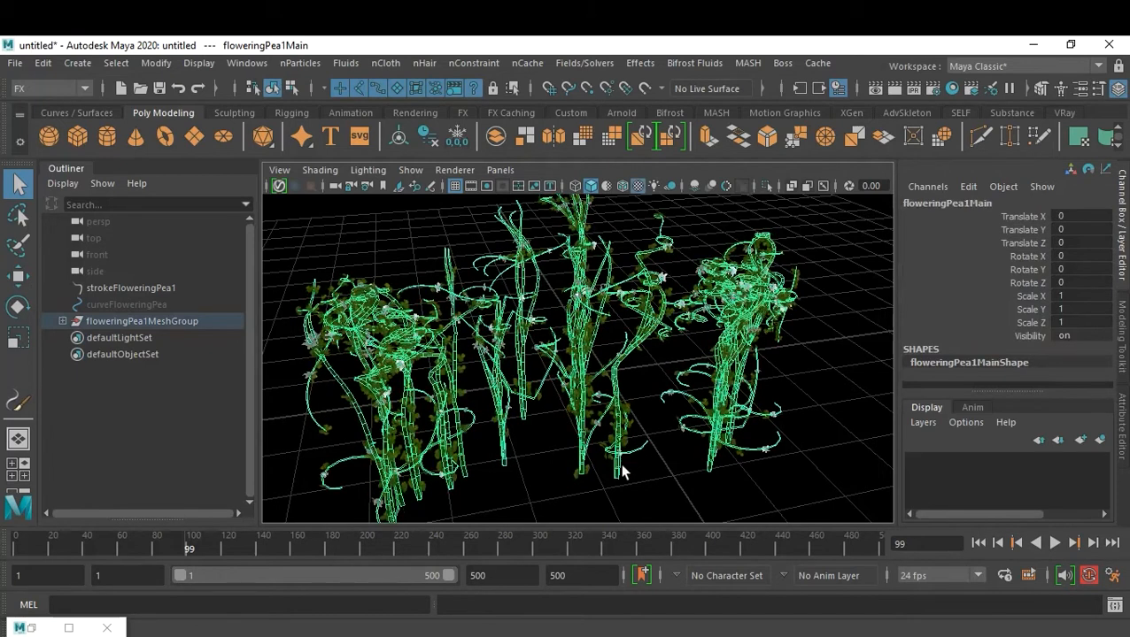
click(584, 512)
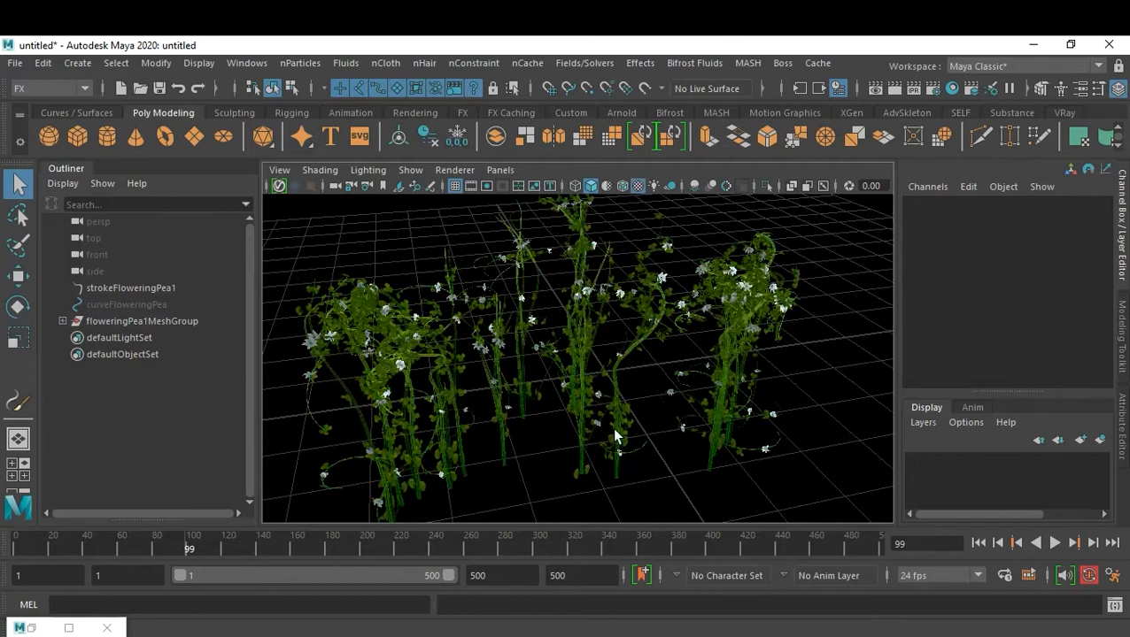
click(454, 186)
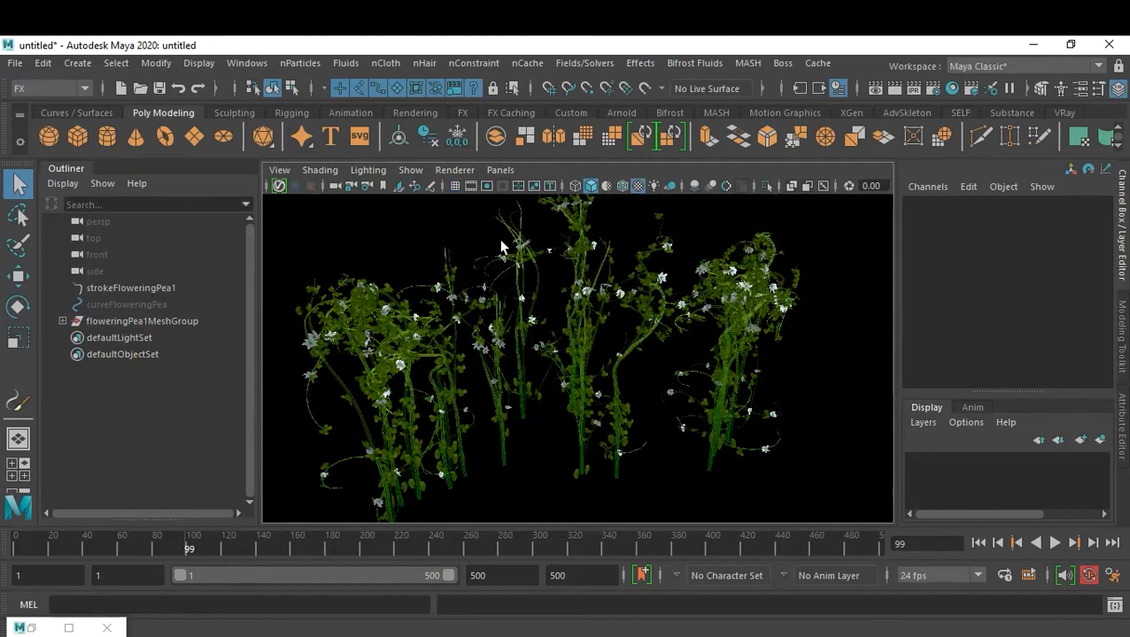
key(alt+b)
key(alt+b)
key(alt+b)
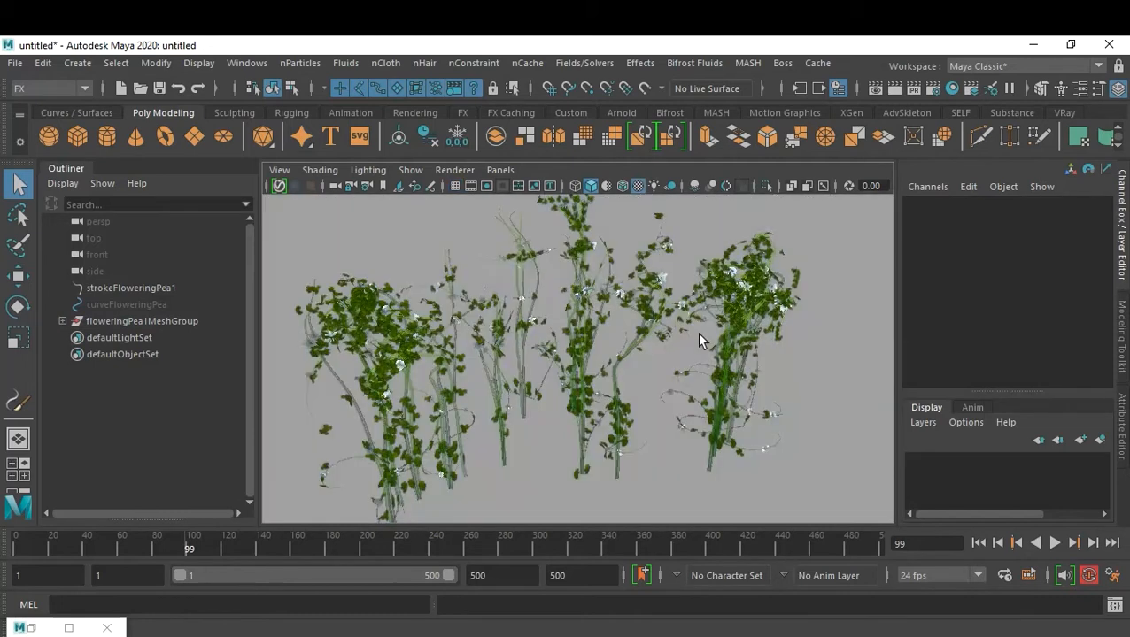
alt+drag(770, 417, 638, 395)
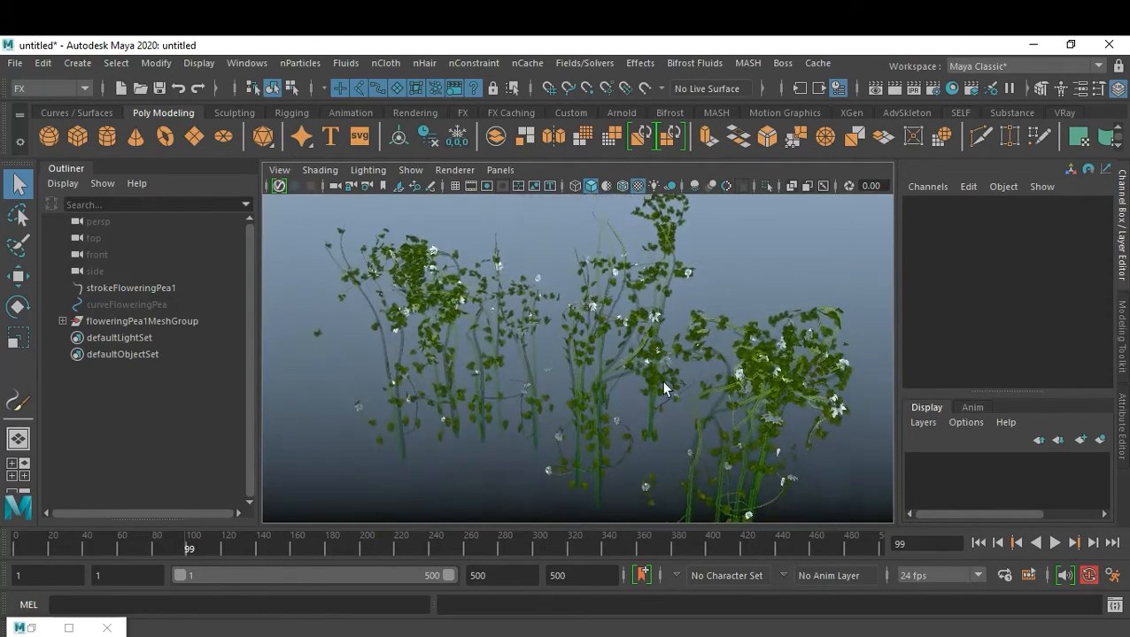
- Examine the leaf and stem meshes of the textured plants by selecting each one
click(653, 337)
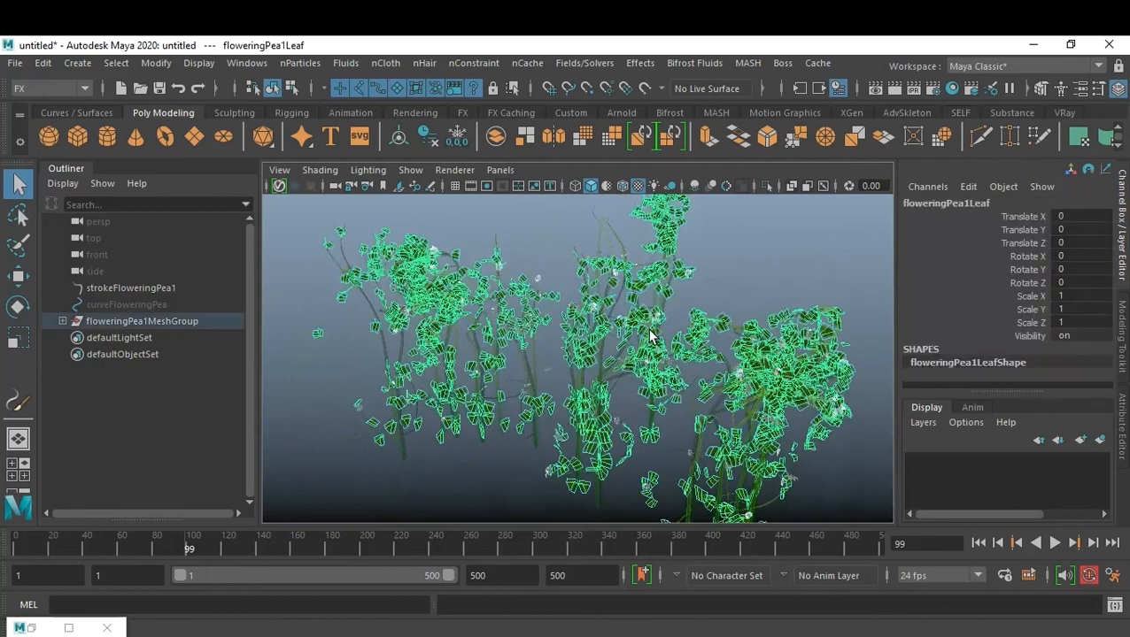
click(612, 384)
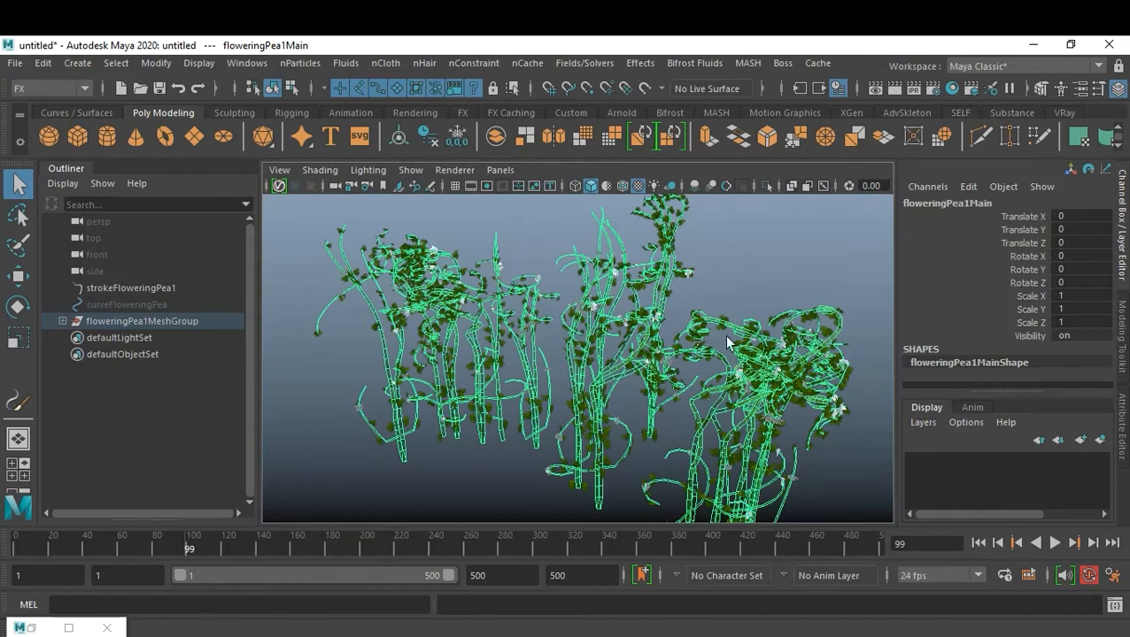
click(755, 447)
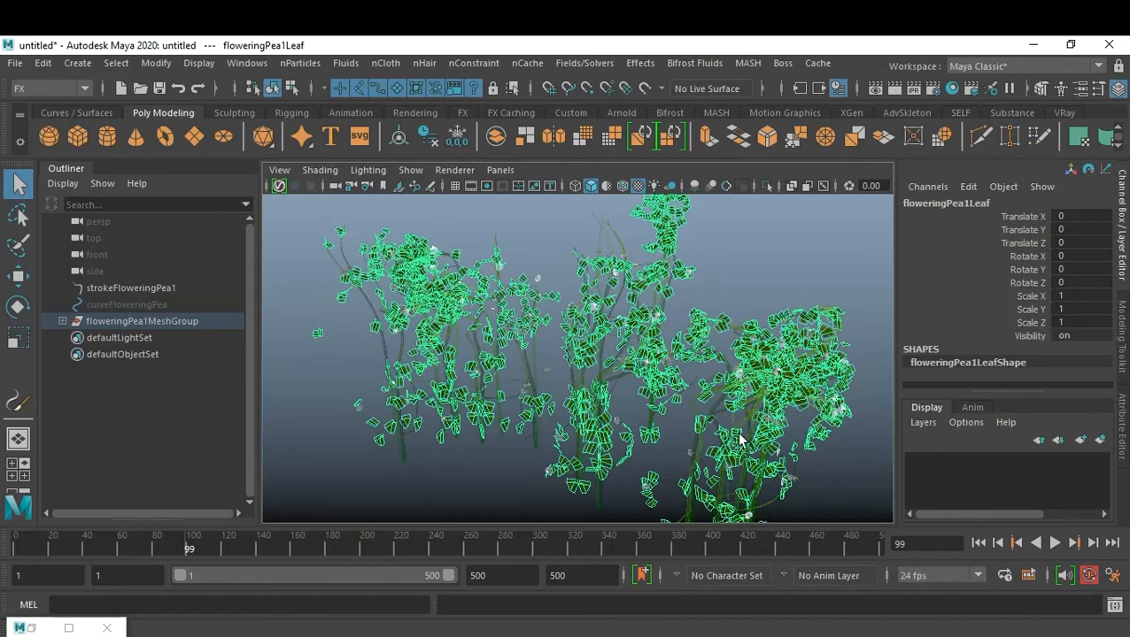
alt+right_drag(737, 434, 643, 419)
mouse_move(643, 418)
alt+mouse_down()
mouse_move(675, 431)
mouse_move(670, 415)
mouse_move(661, 412)
mouse_move(656, 436)
alt+mouse_up()
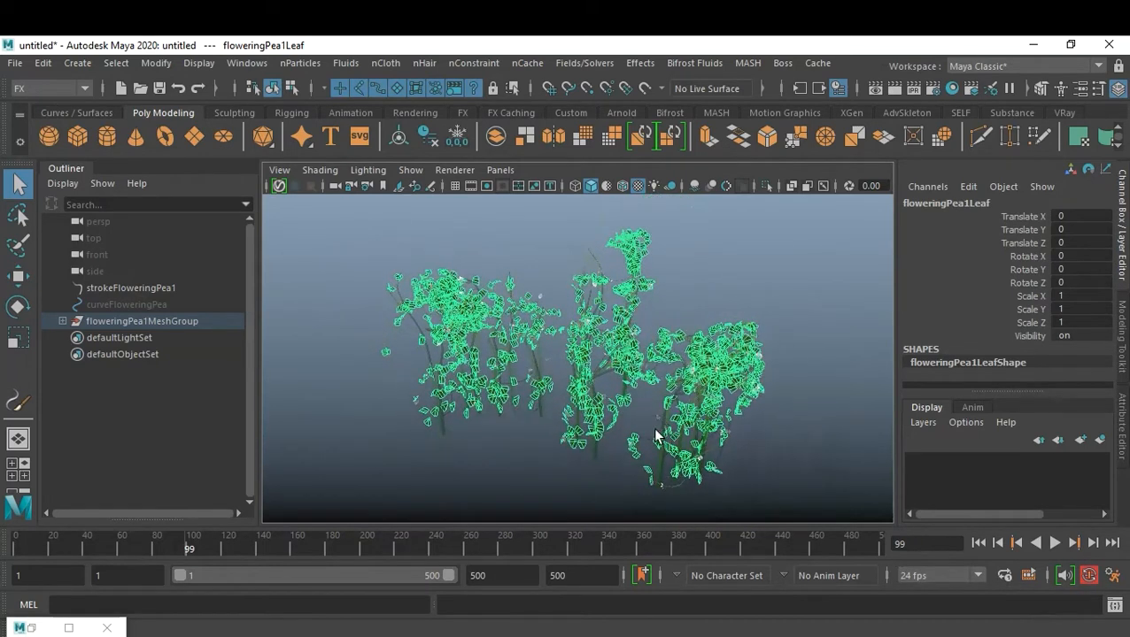
- Apply a lattice deformer with 5 x 5 x 5 divisions to the floweringPea1Main, floweringPea1Leaf and floweringPea1Flower meshes together
click(62, 322)
click(170, 335)
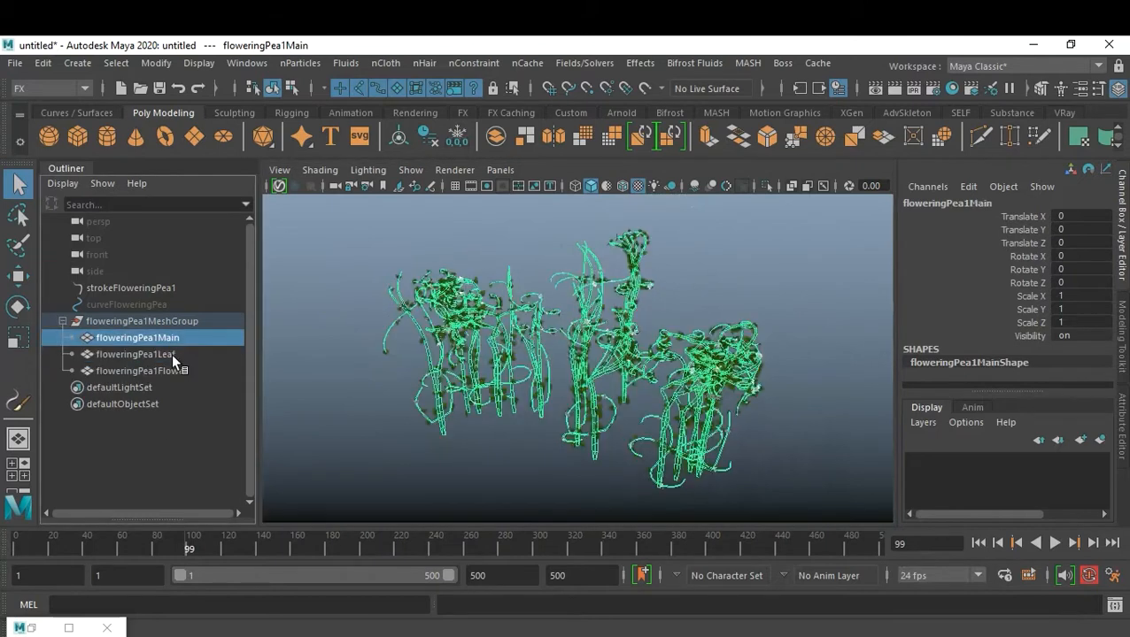
ctrl+click(171, 353)
ctrl+click(173, 370)
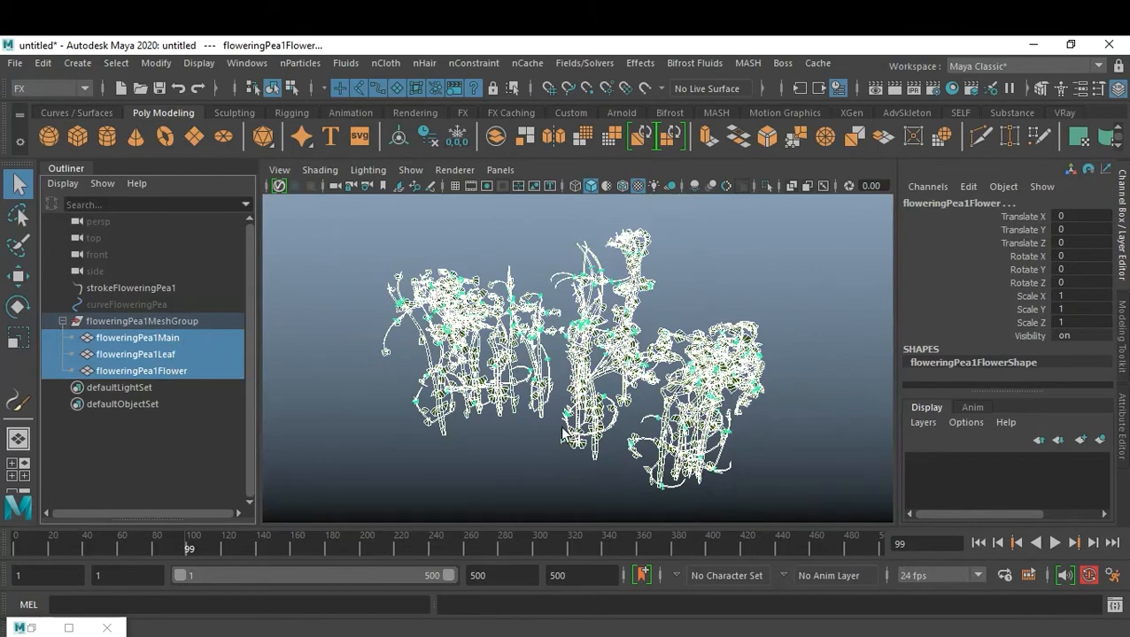
scroll(691, 425, up, 3)
alt+drag(708, 435, 699, 425)
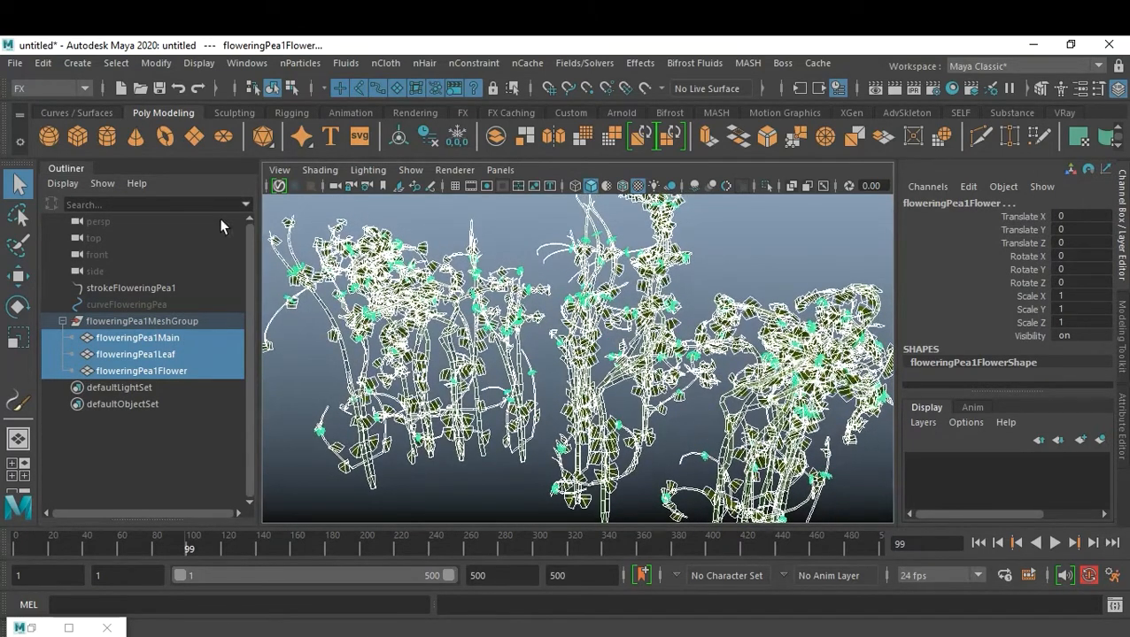
click(58, 94)
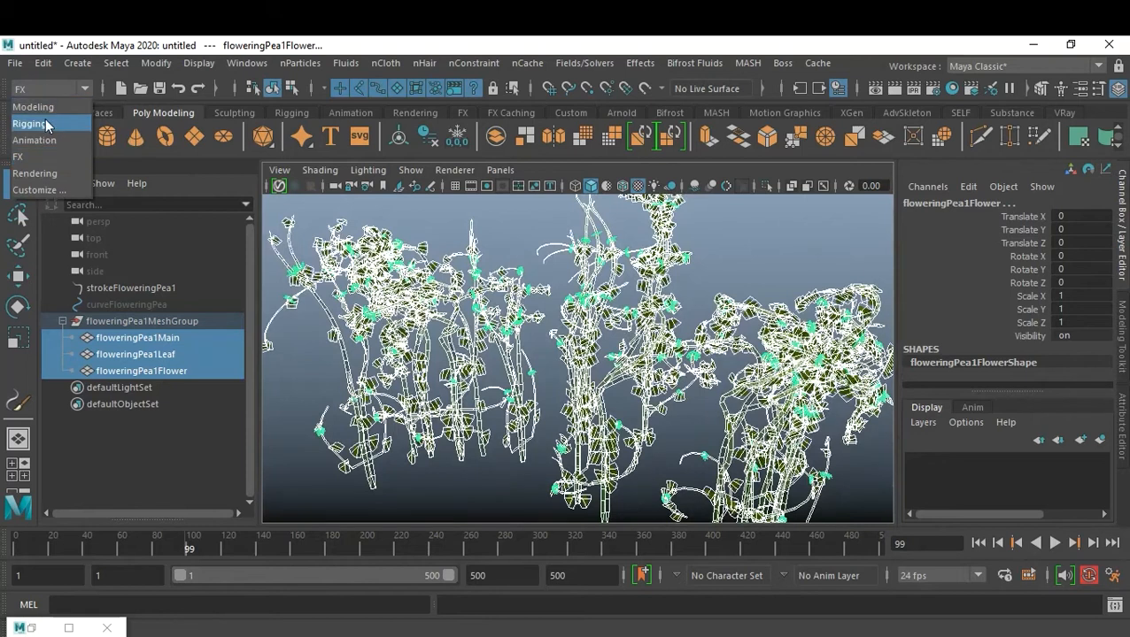
click(54, 110)
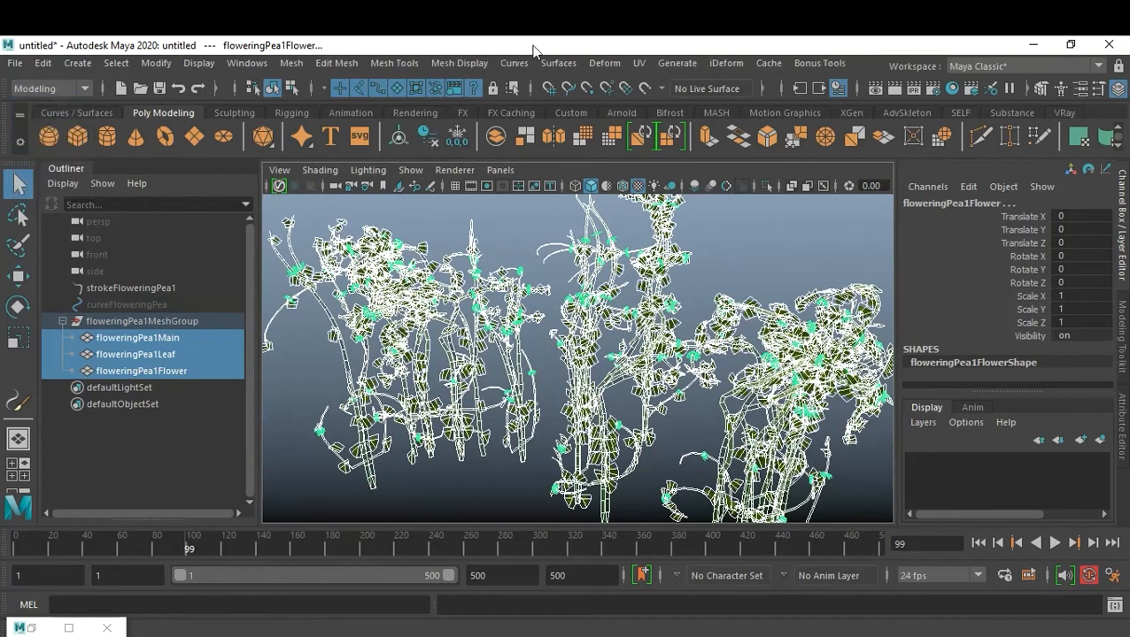
click(602, 63)
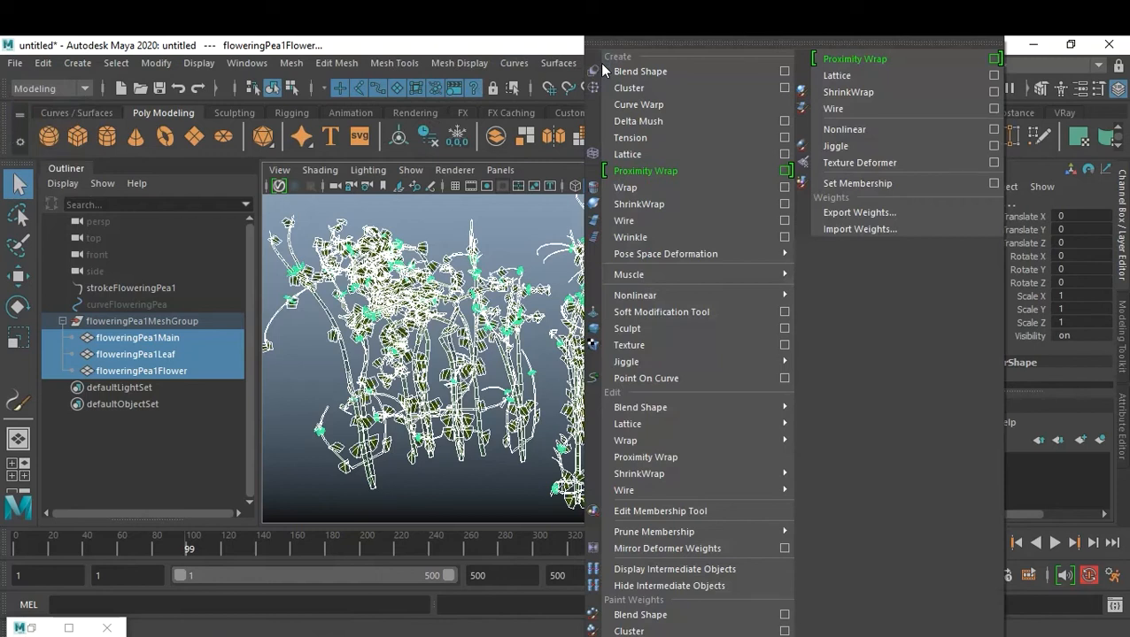
click(786, 155)
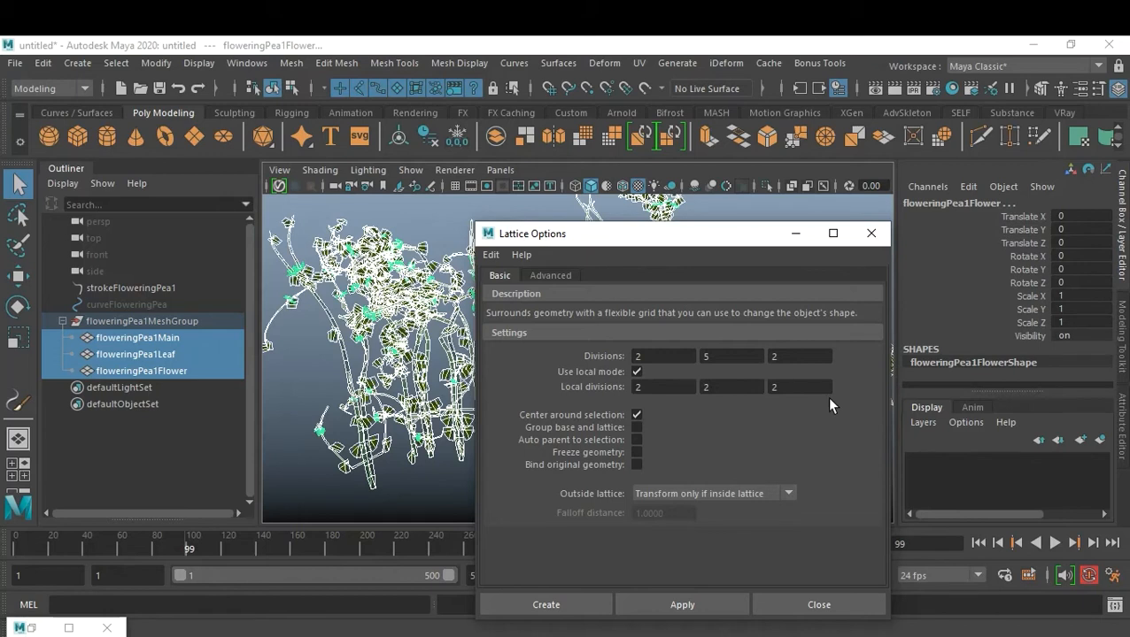
double_click(669, 354)
text(5)
double_click(792, 356)
text(5)
click(782, 417)
click(553, 609)
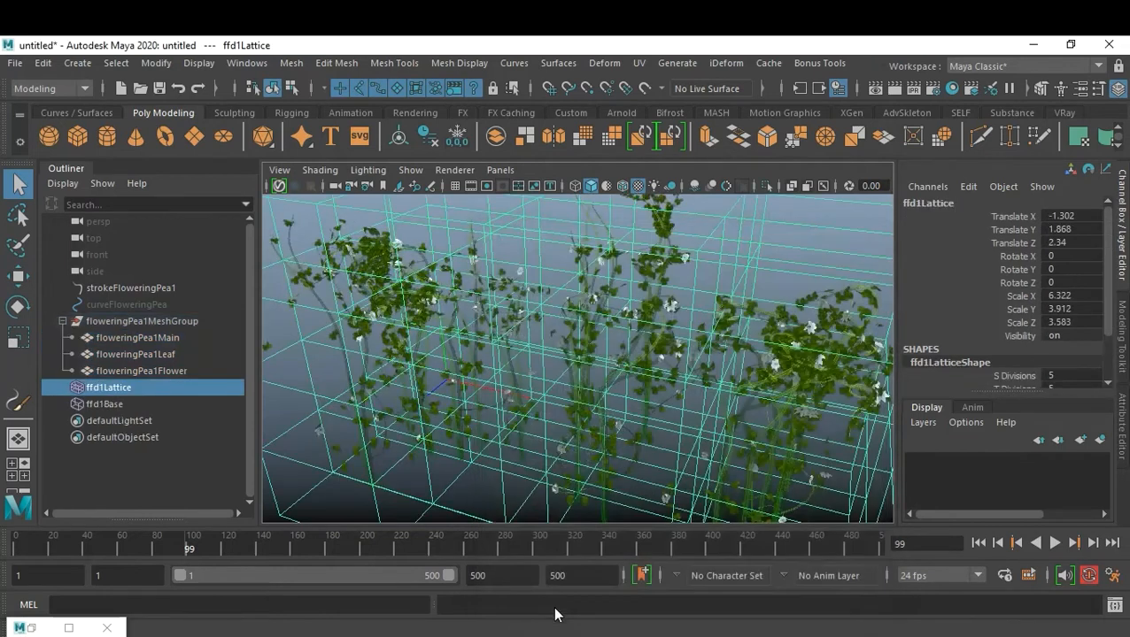
- Try moving the second-highest row of lattice points on one end face slightly outward, then undo the move
alt+drag(735, 362, 642, 378)
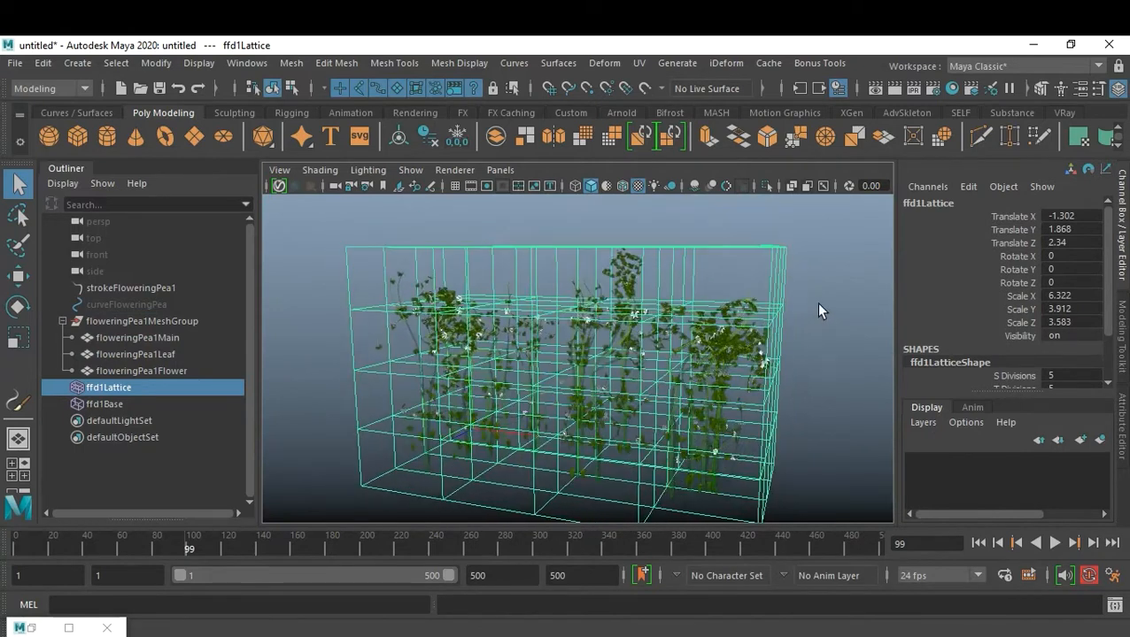
right_drag(769, 273, 770, 212)
drag(796, 281, 725, 346)
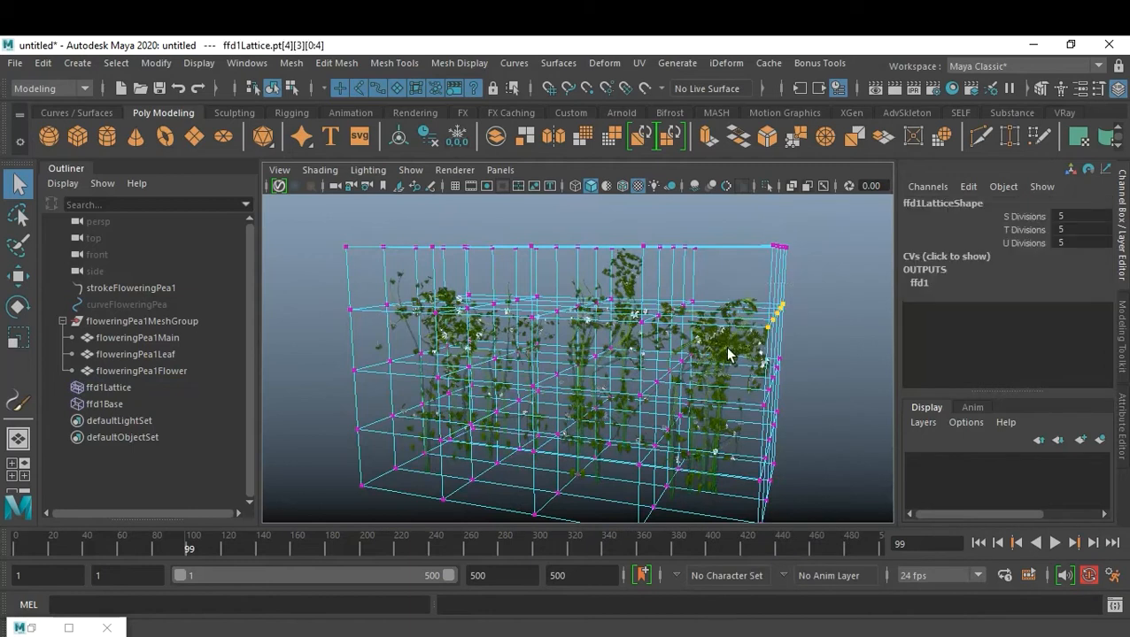
key(w)
mouse_move(840, 320)
mouse_down()
mouse_move(880, 325)
mouse_move(822, 313)
mouse_move(880, 322)
mouse_move(824, 315)
mouse_move(863, 322)
mouse_move(848, 320)
mouse_up()
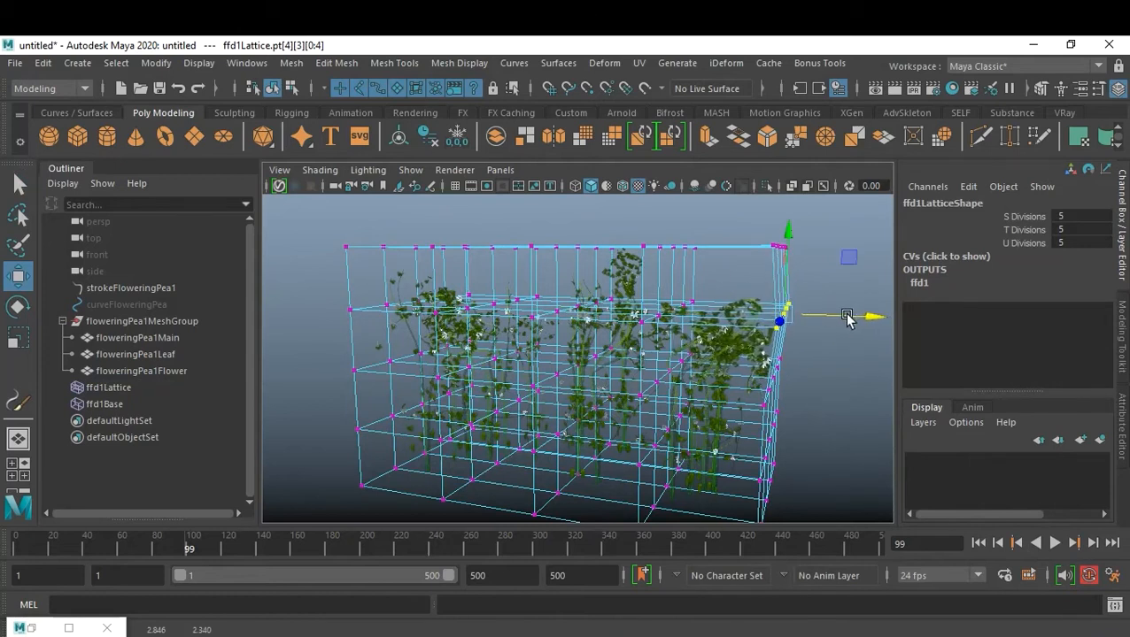
click(822, 391)
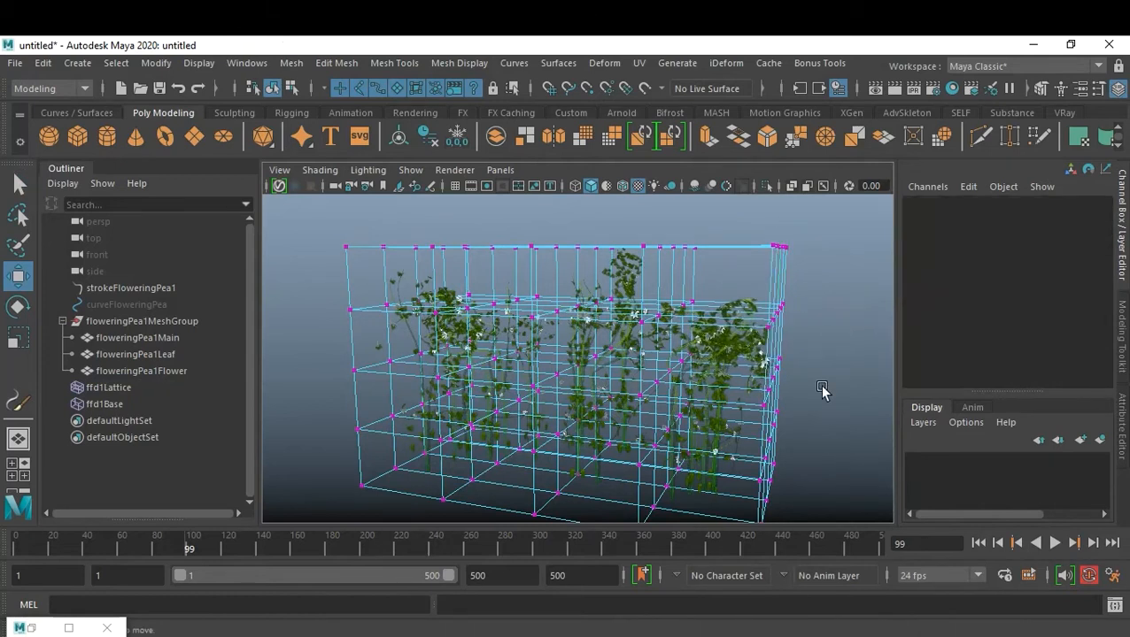
- Select the ffd1Lattice object and switch from the Modeling to the FX command set
click(120, 390)
click(120, 403)
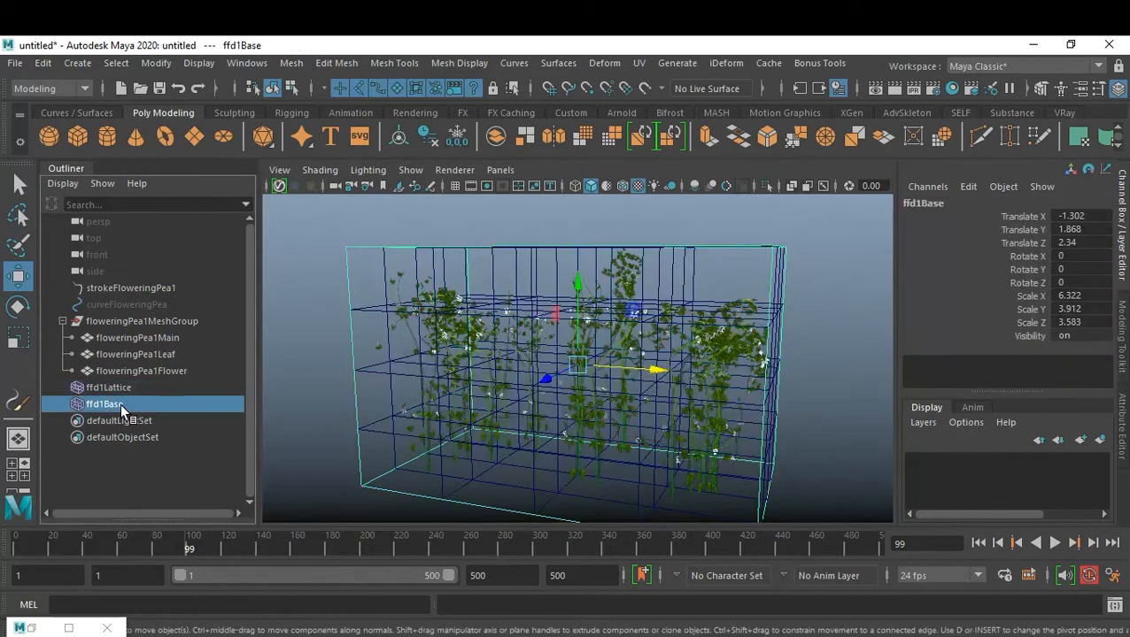
click(115, 390)
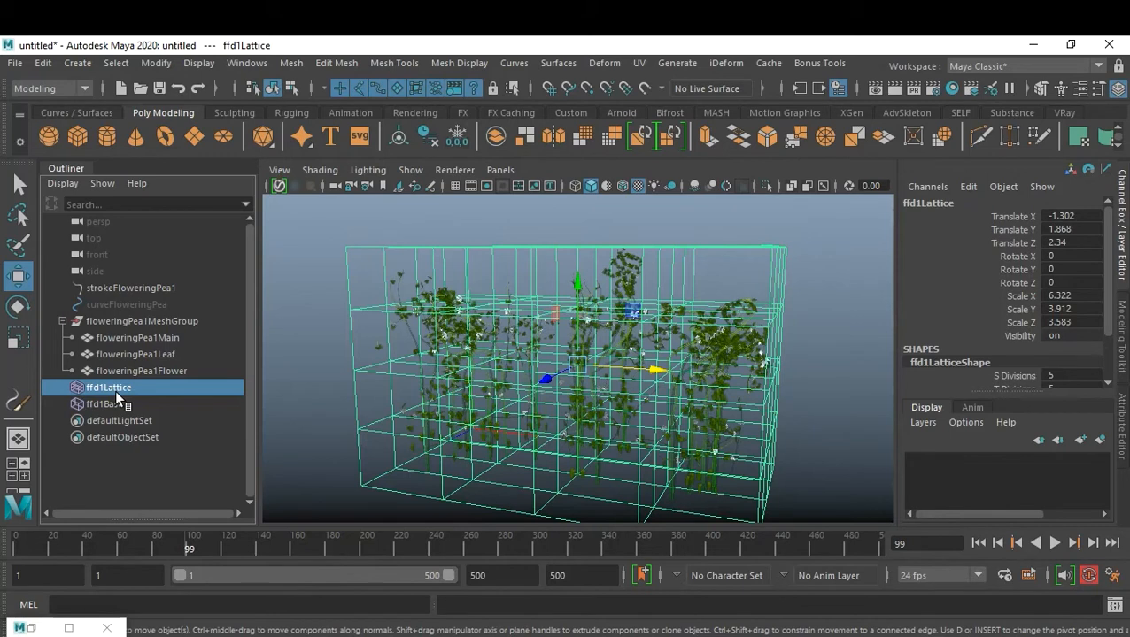
click(52, 88)
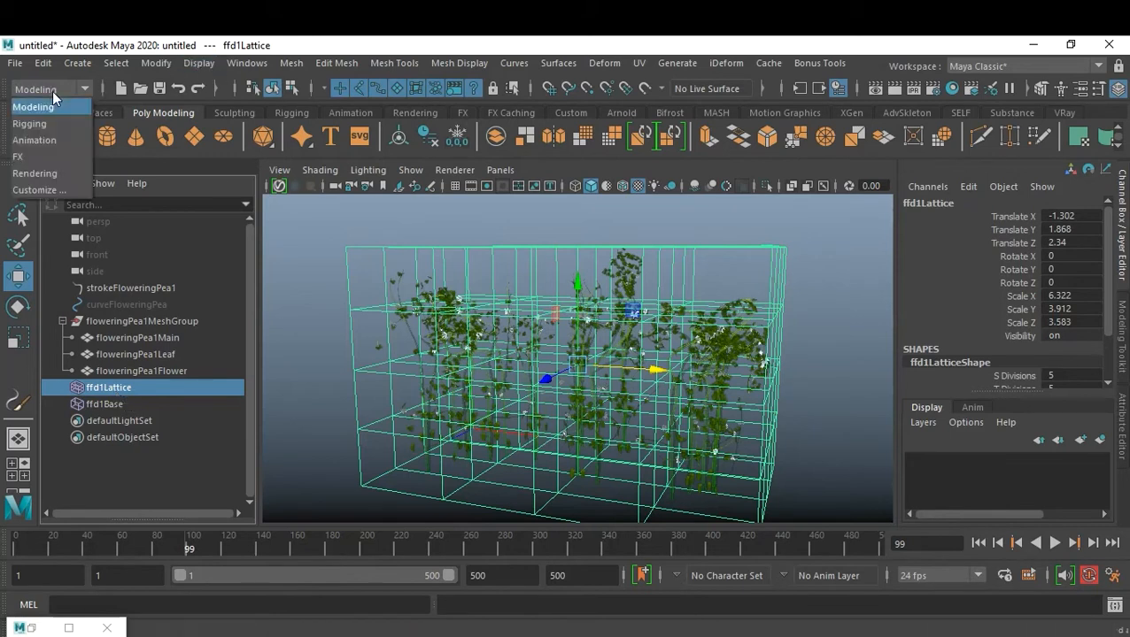
click(50, 154)
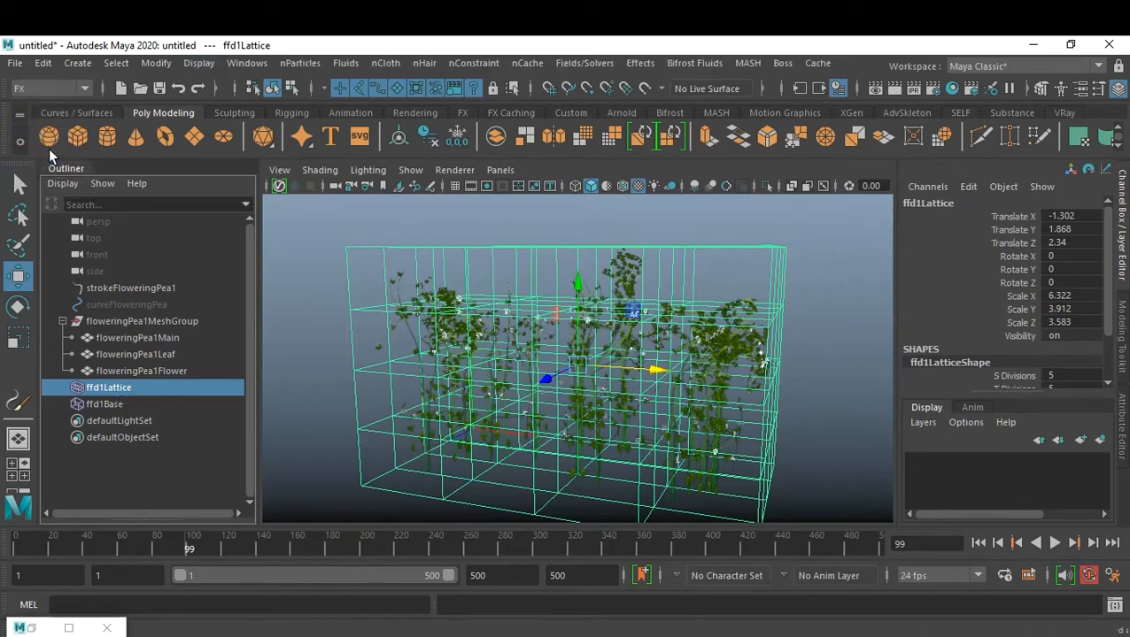
- Turn the lattice into an nParticle soft body using Duplicate, make original soft, with the non-soft copy as goal and weight 0.2
click(304, 65)
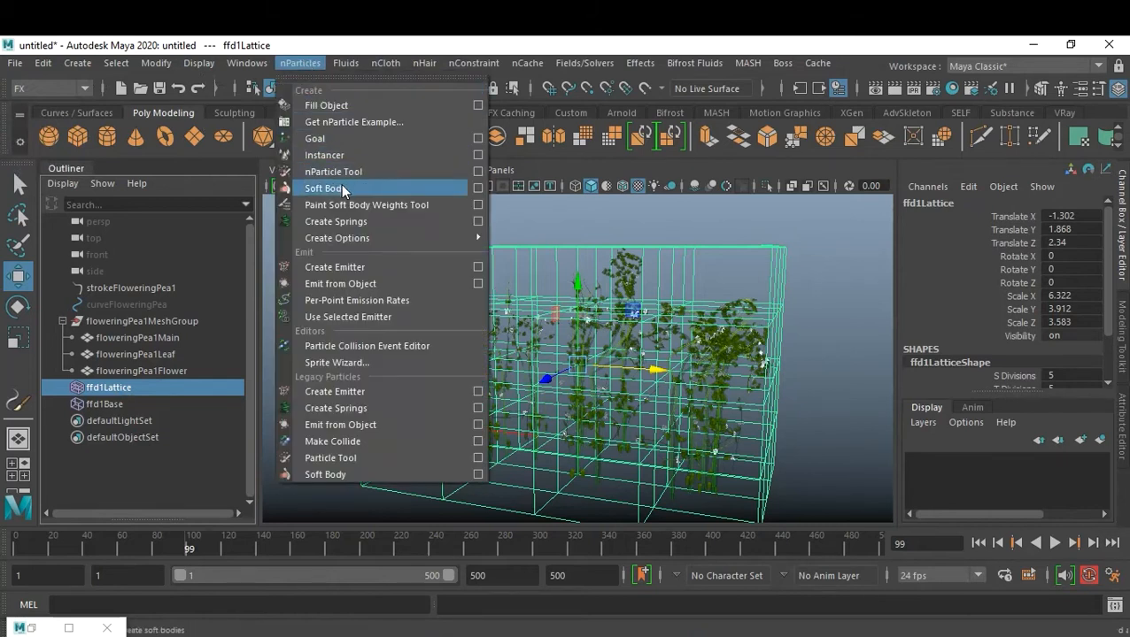
click(478, 188)
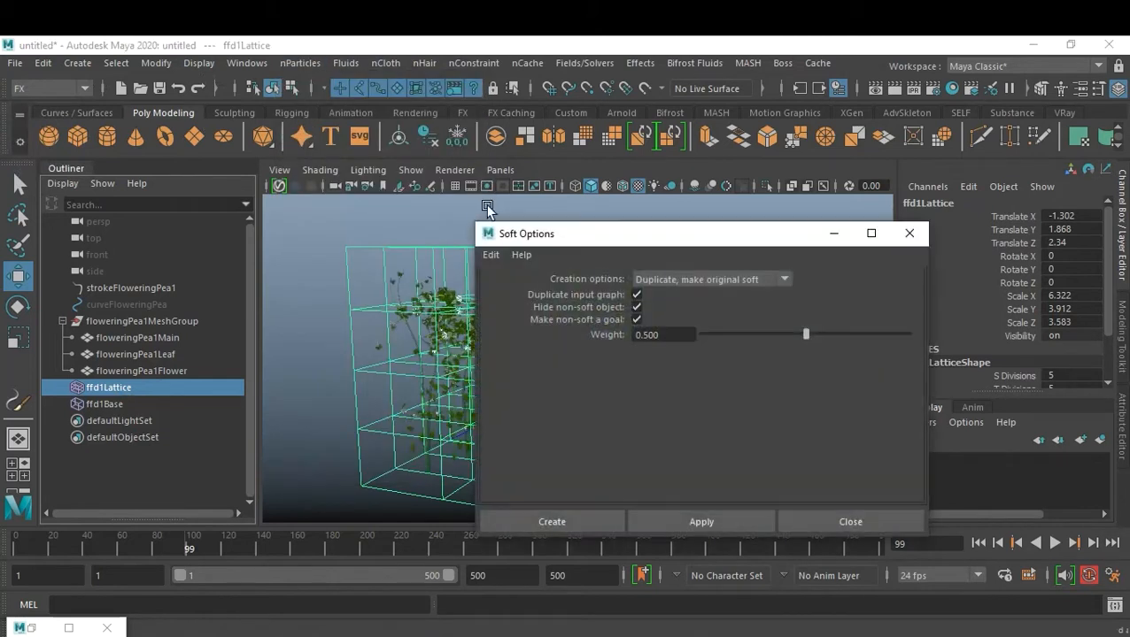
click(713, 278)
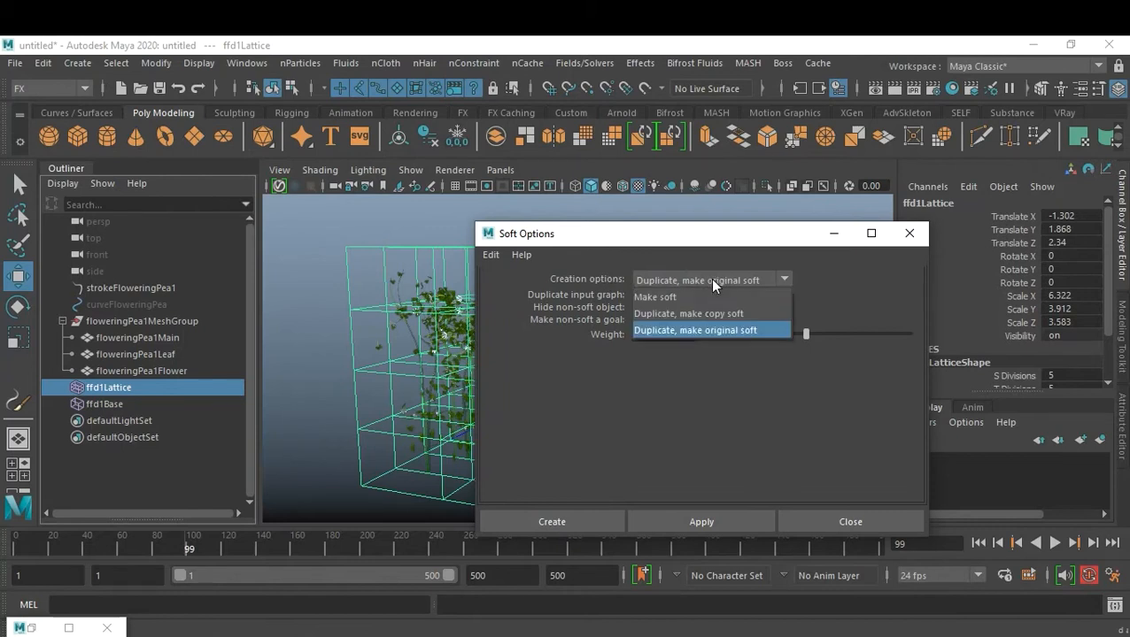
click(708, 331)
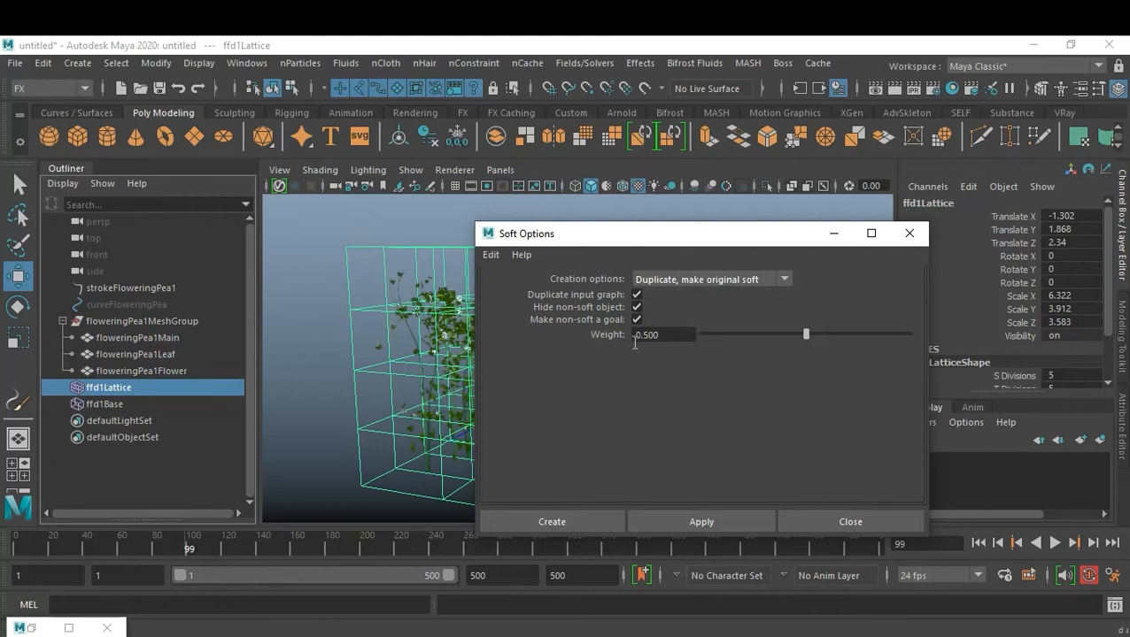
double_click(675, 338)
key(BackSpace)
text(0.2)
key(Return)
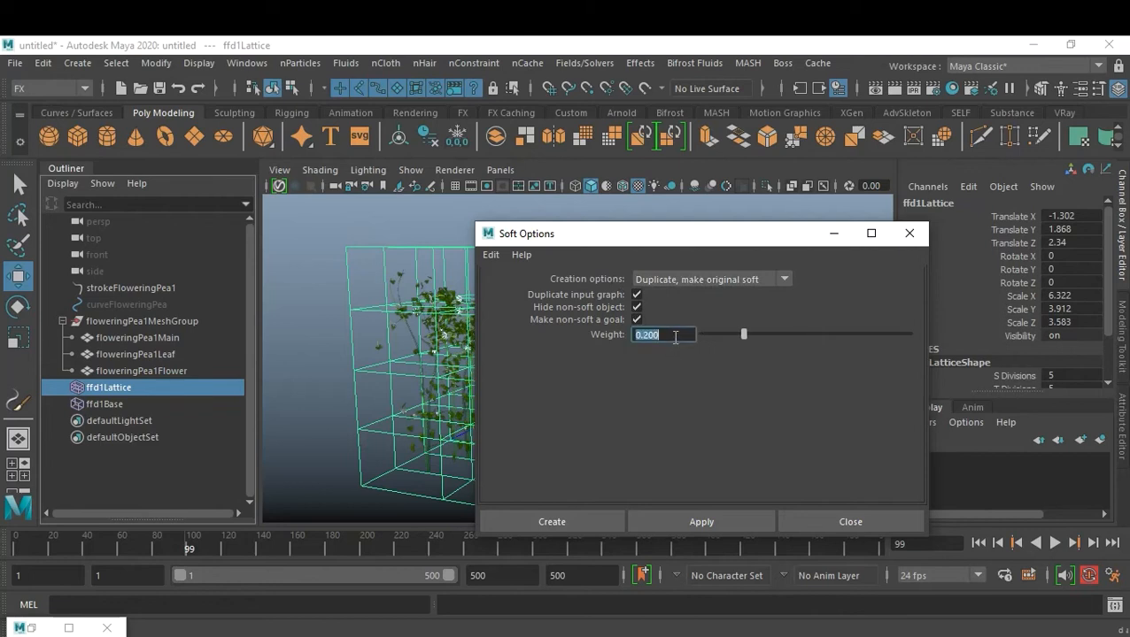
click(544, 522)
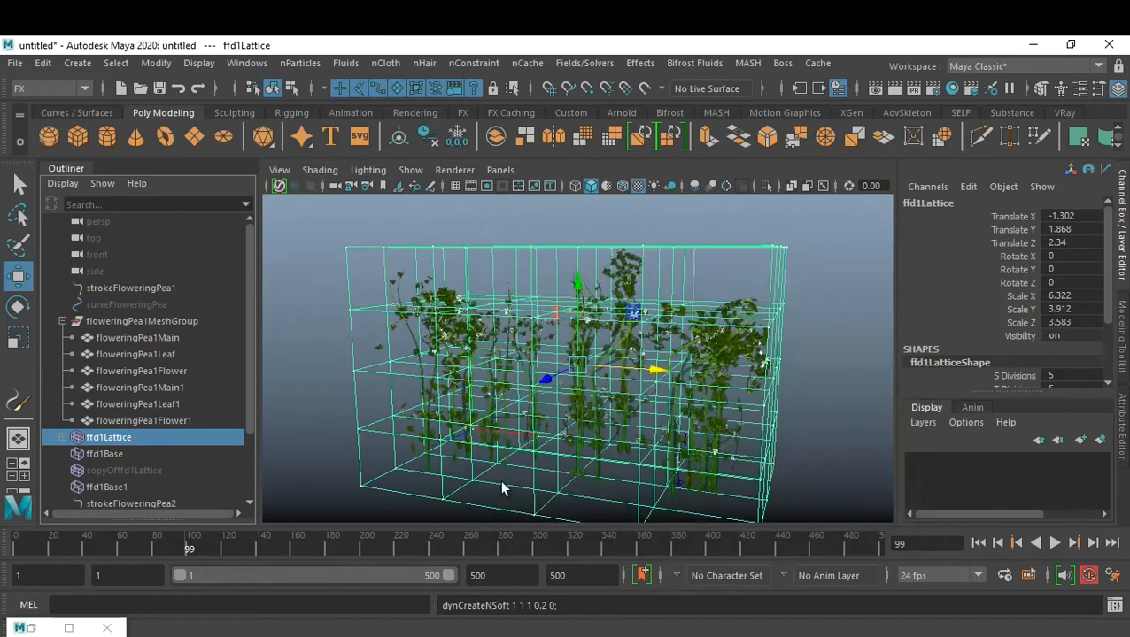
- Return to frame 1 and add a Turbulence field to the ffd1LatticeParticle object under the lattice
click(62, 437)
click(125, 453)
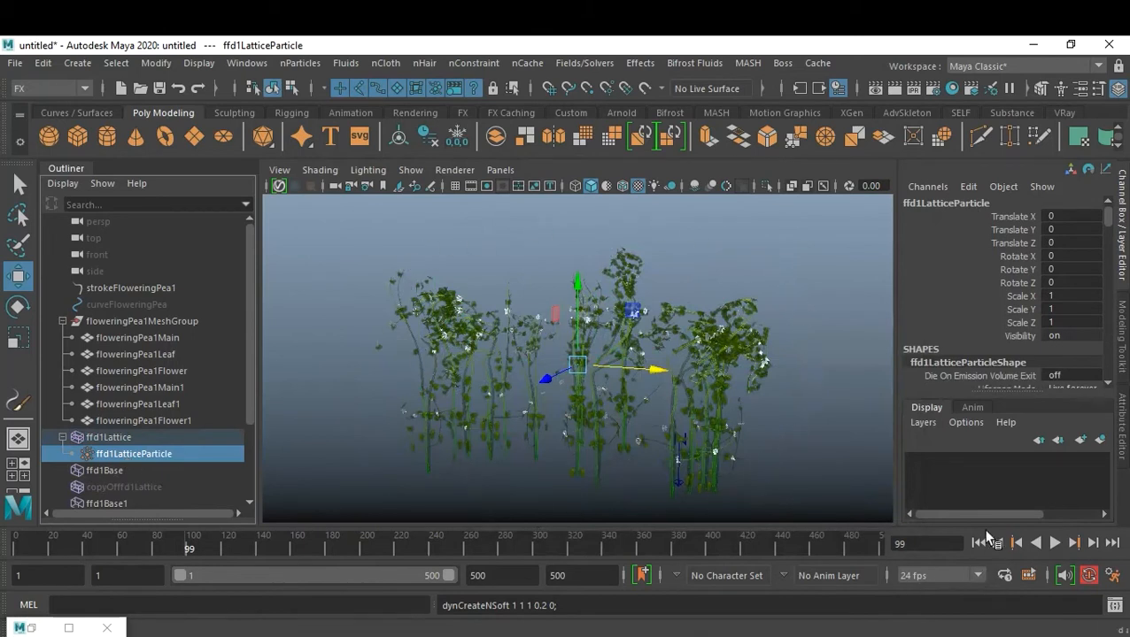
click(979, 542)
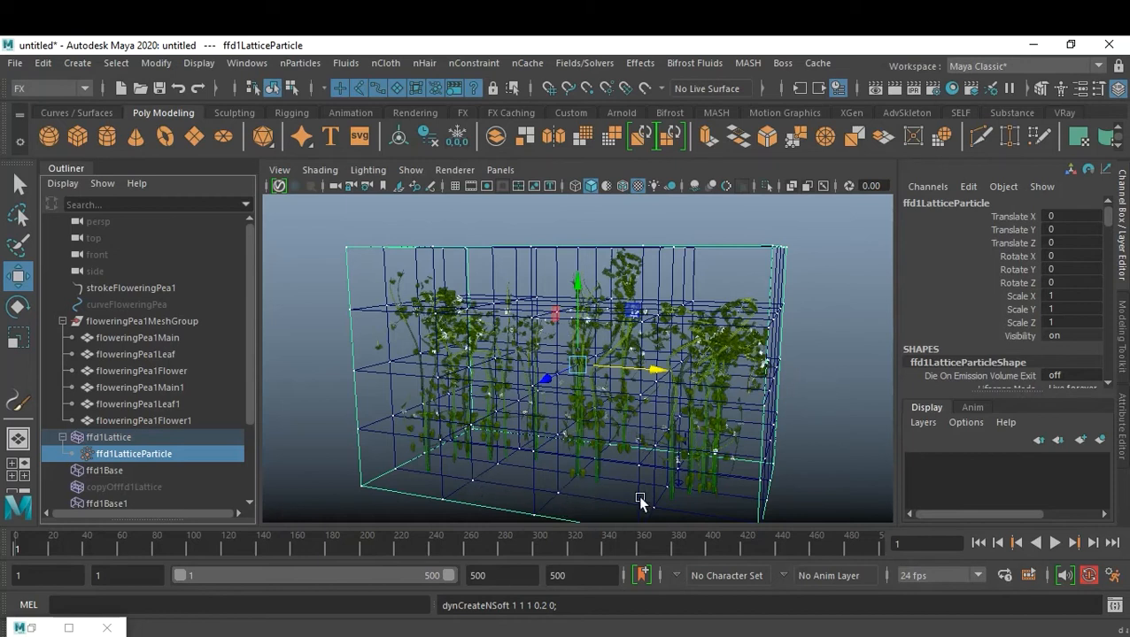
click(821, 400)
click(118, 453)
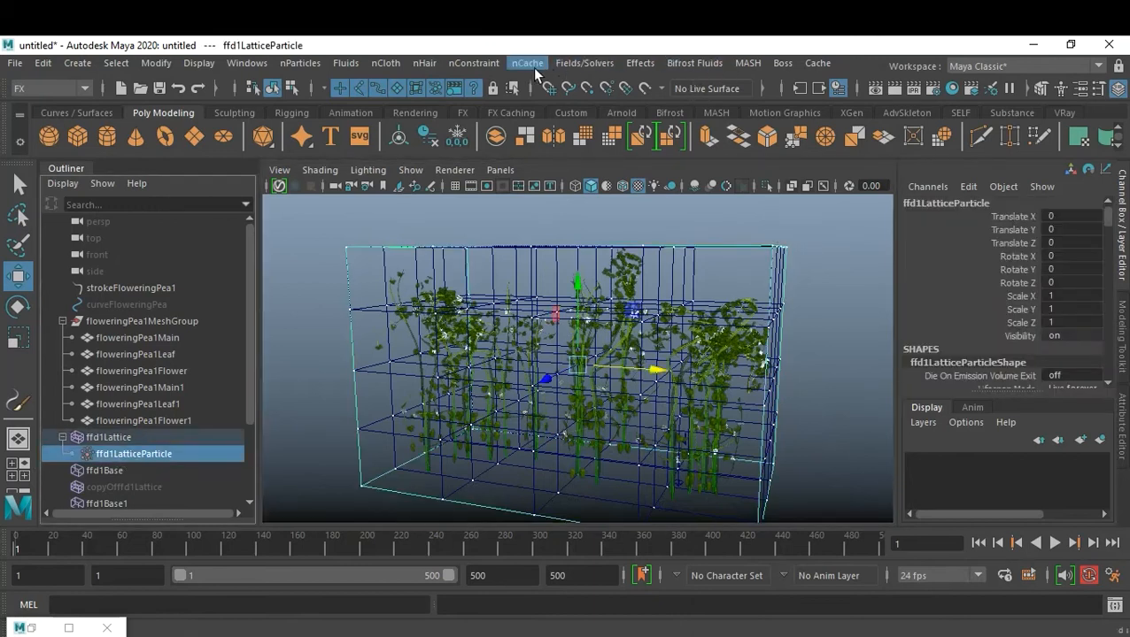
click(638, 64)
mouse_move(595, 59)
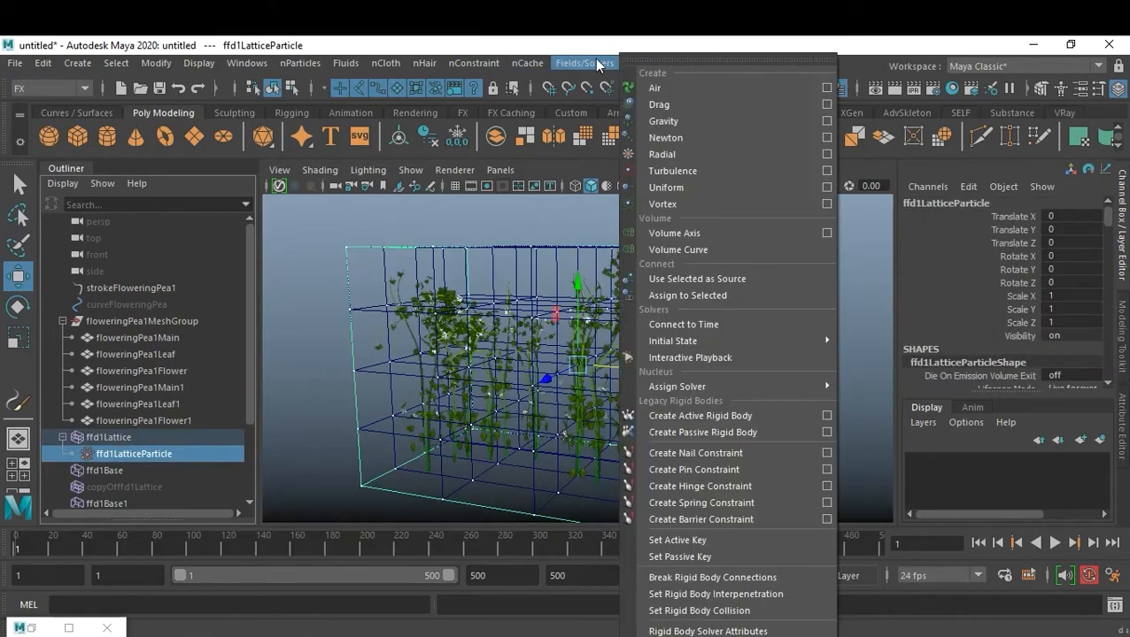
click(704, 170)
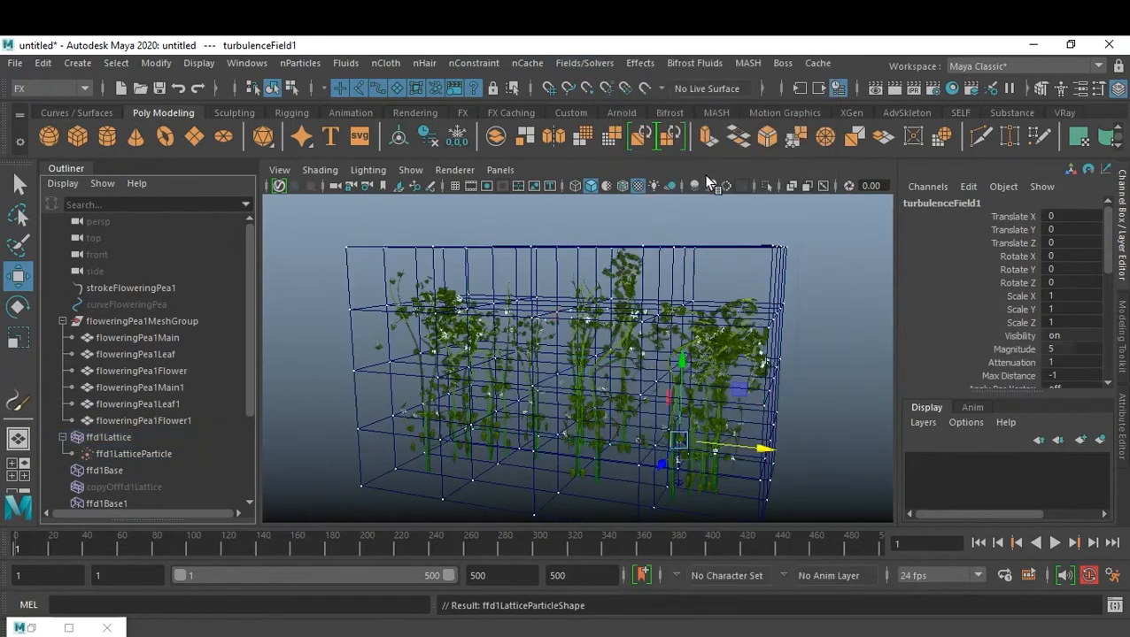
- Move the turbulence field to about X -2.4, Y 3.0 within the lattice's top and play the simulation
drag(747, 451, 636, 420)
drag(577, 351, 577, 202)
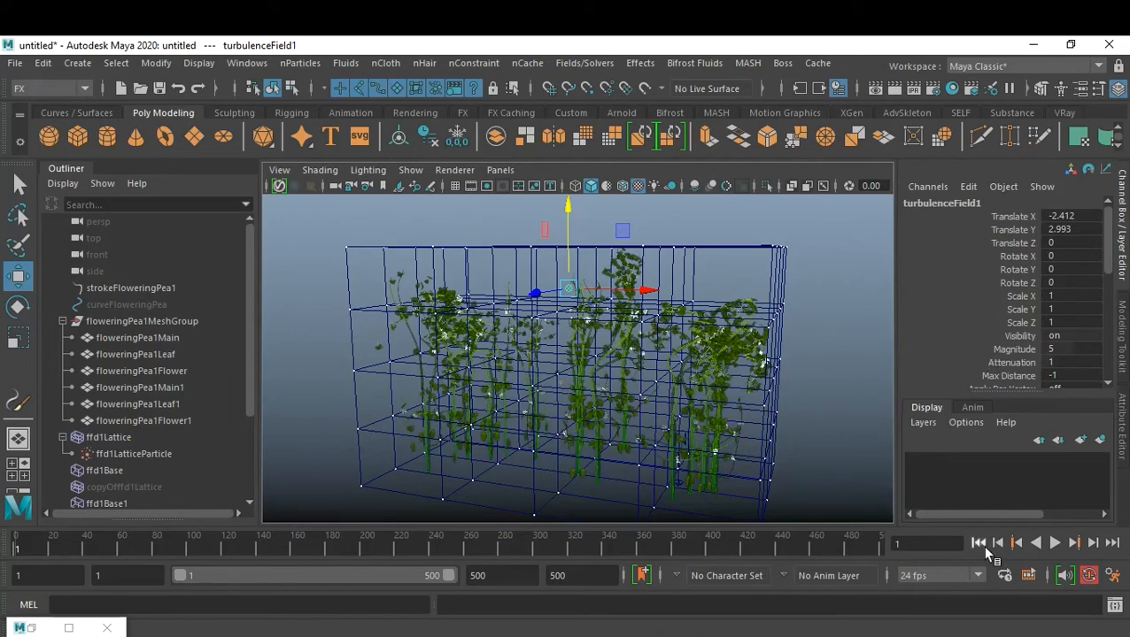
click(1054, 543)
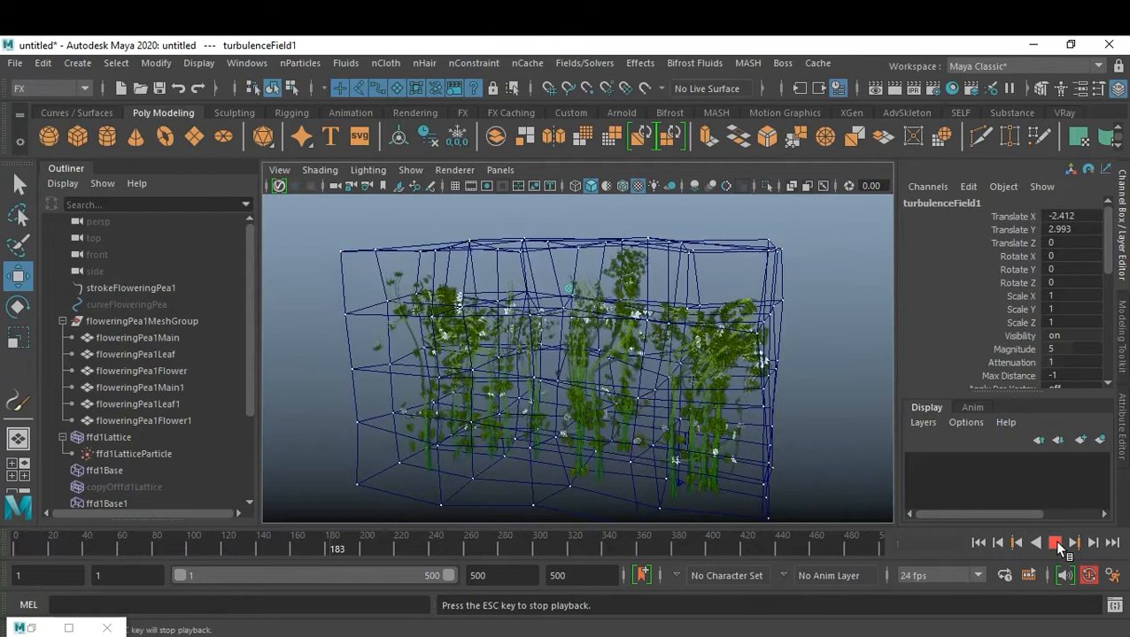
click(1056, 544)
- Move the turbulence field along X to about -7.2, near the lattice's end, and replay the simulation from frame 1
drag(639, 289, 434, 274)
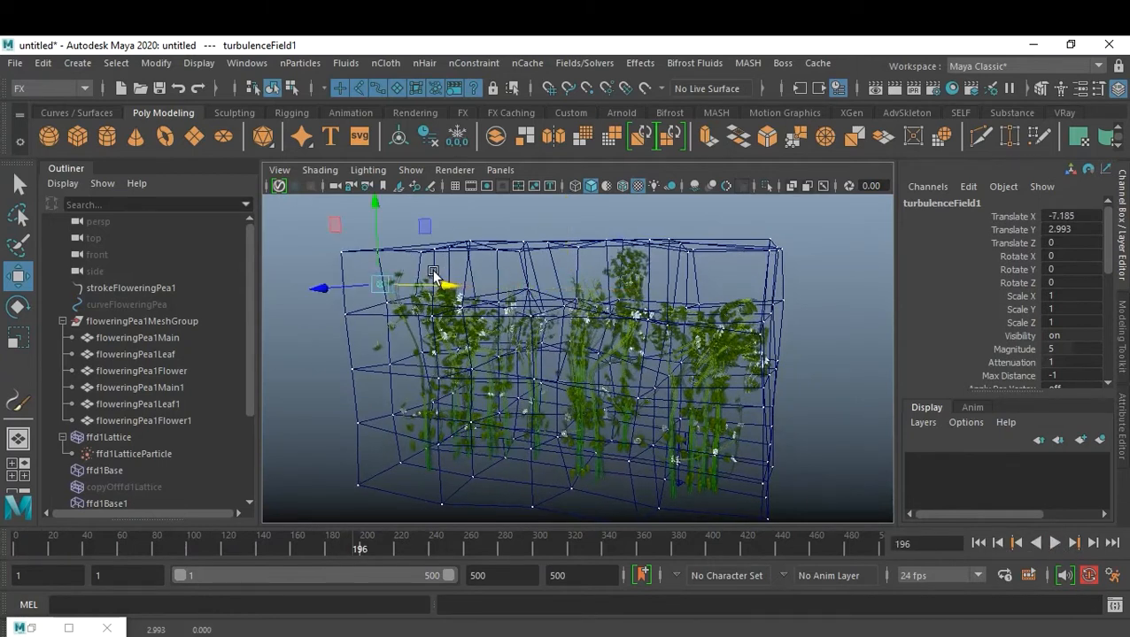
click(978, 544)
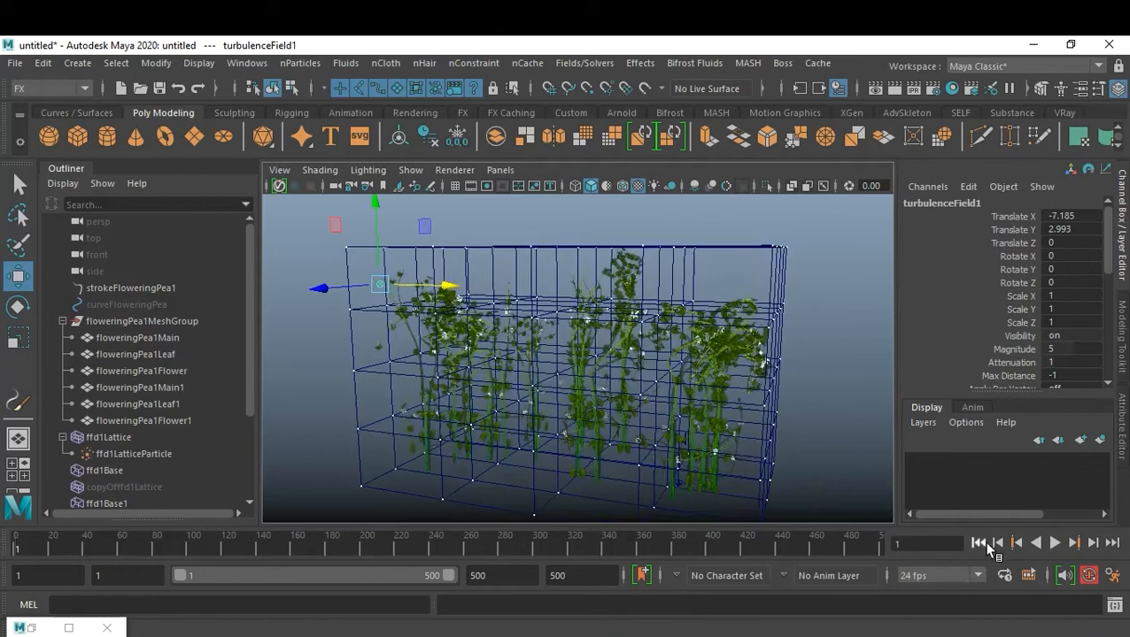
click(1054, 543)
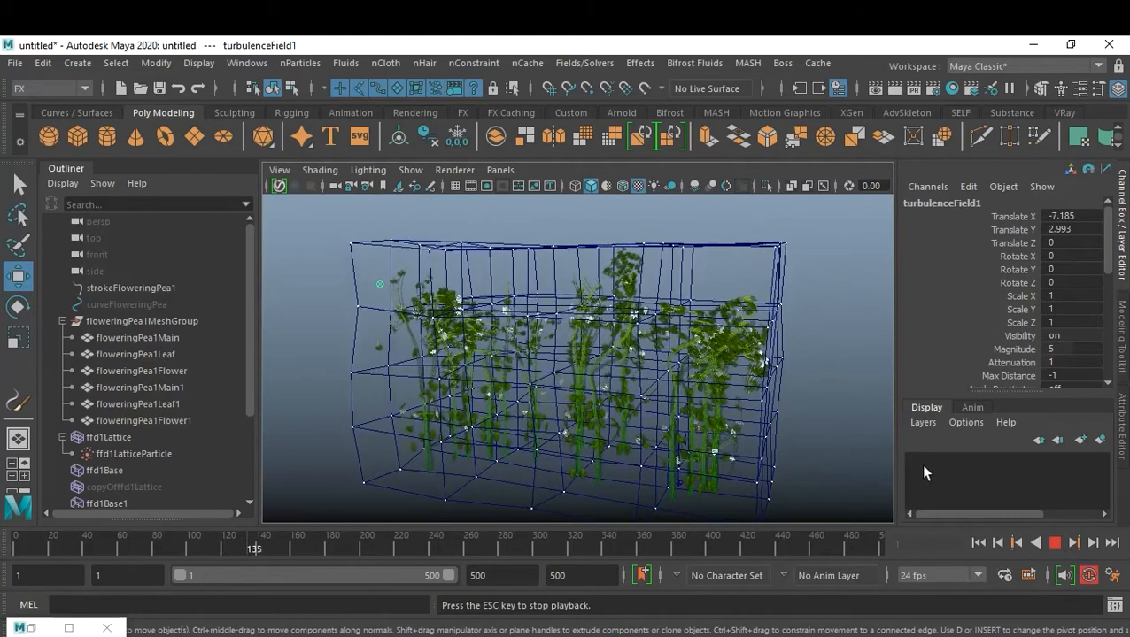
click(1055, 543)
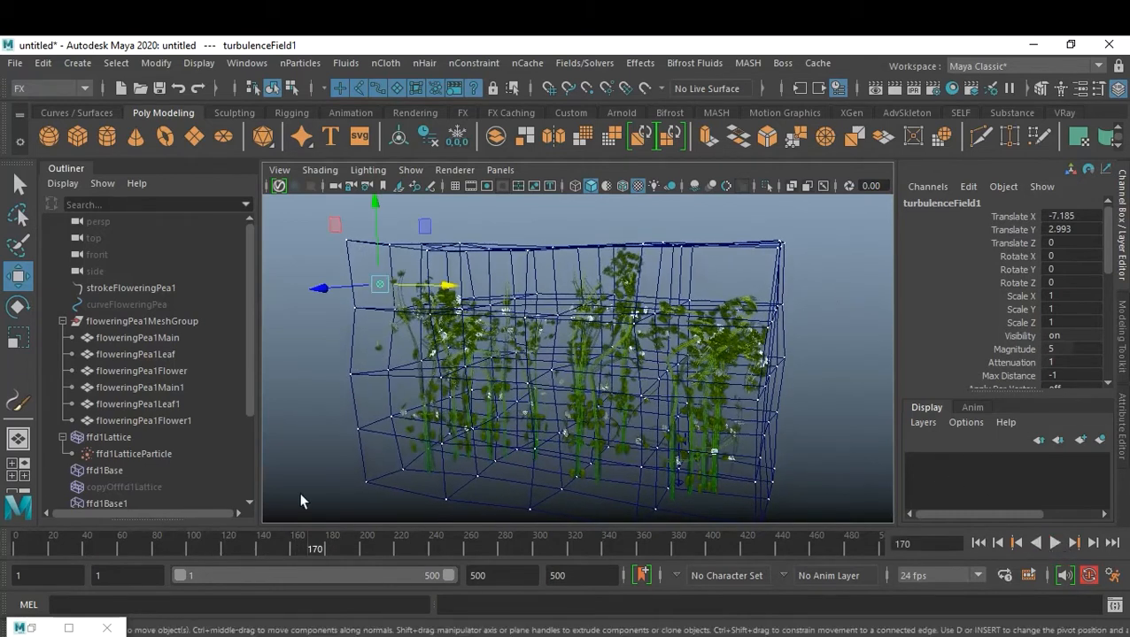
- Add a second Turbulence field to ffd1LatticeParticle and place it beside the lattice's opposite end at about X 2.2, Y 3.3, Z 2.8
click(132, 454)
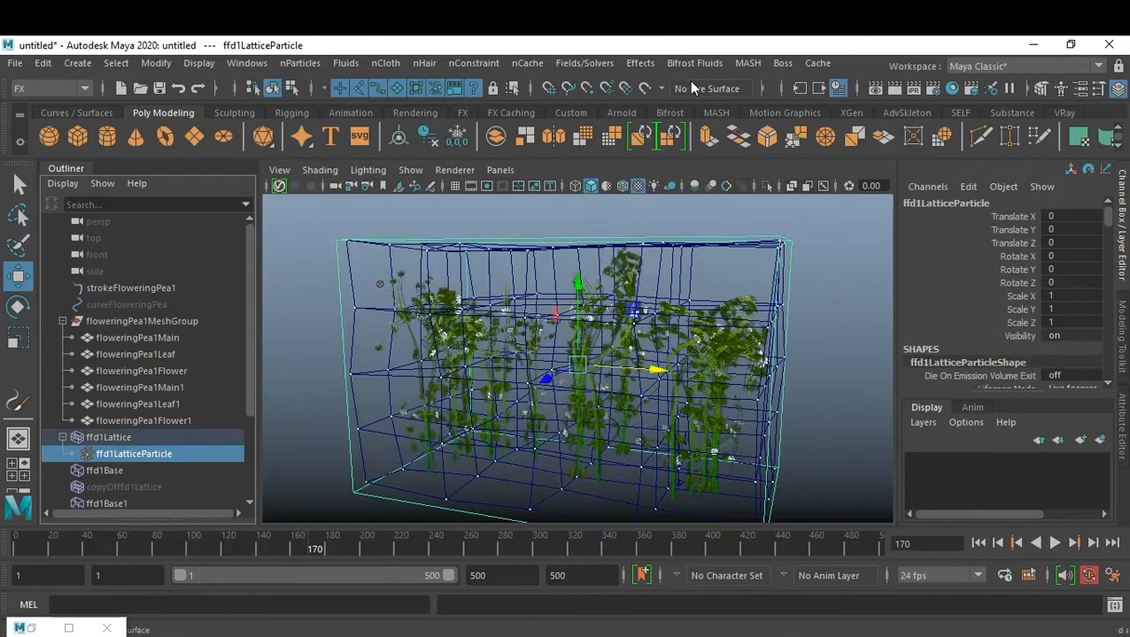
click(602, 63)
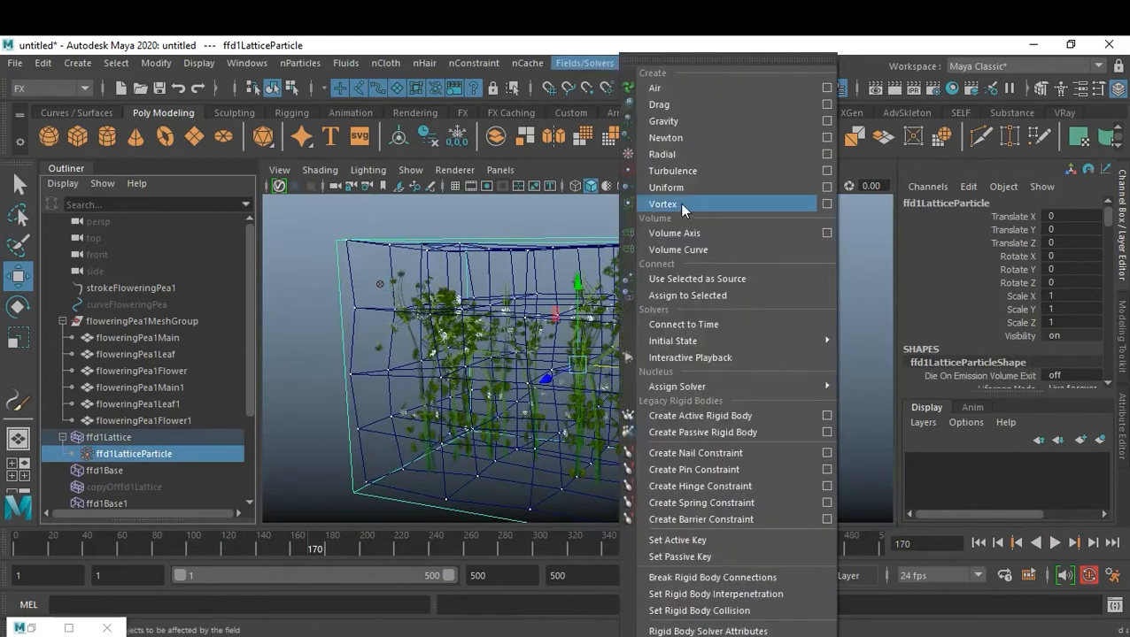
click(694, 171)
drag(748, 456, 819, 456)
drag(775, 378, 776, 209)
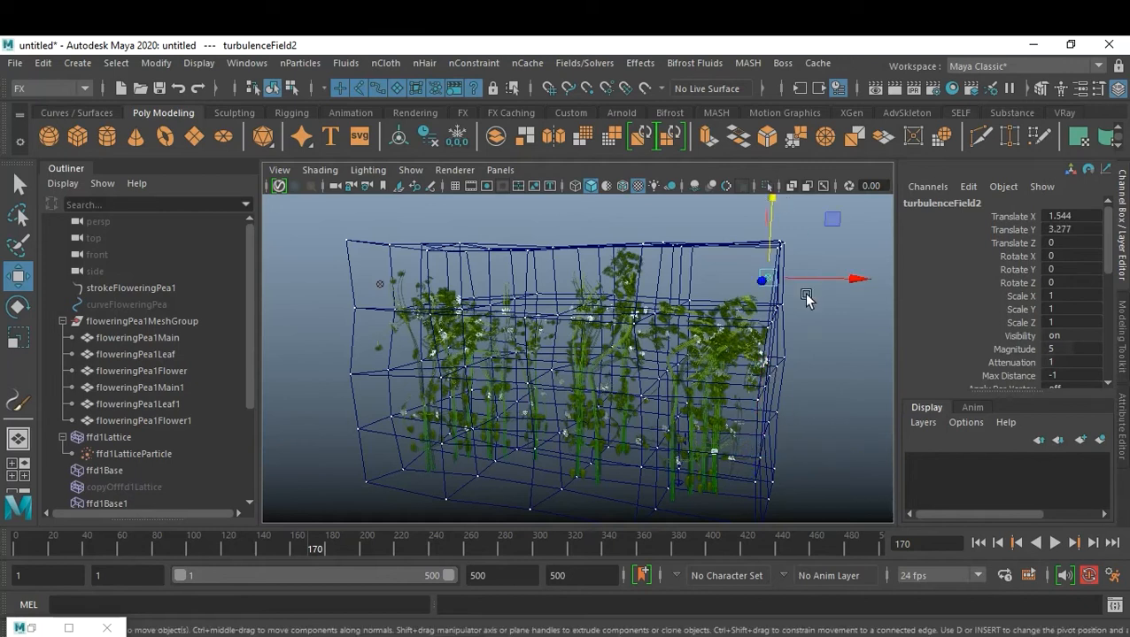
alt+drag(807, 360, 757, 398)
drag(746, 314, 845, 408)
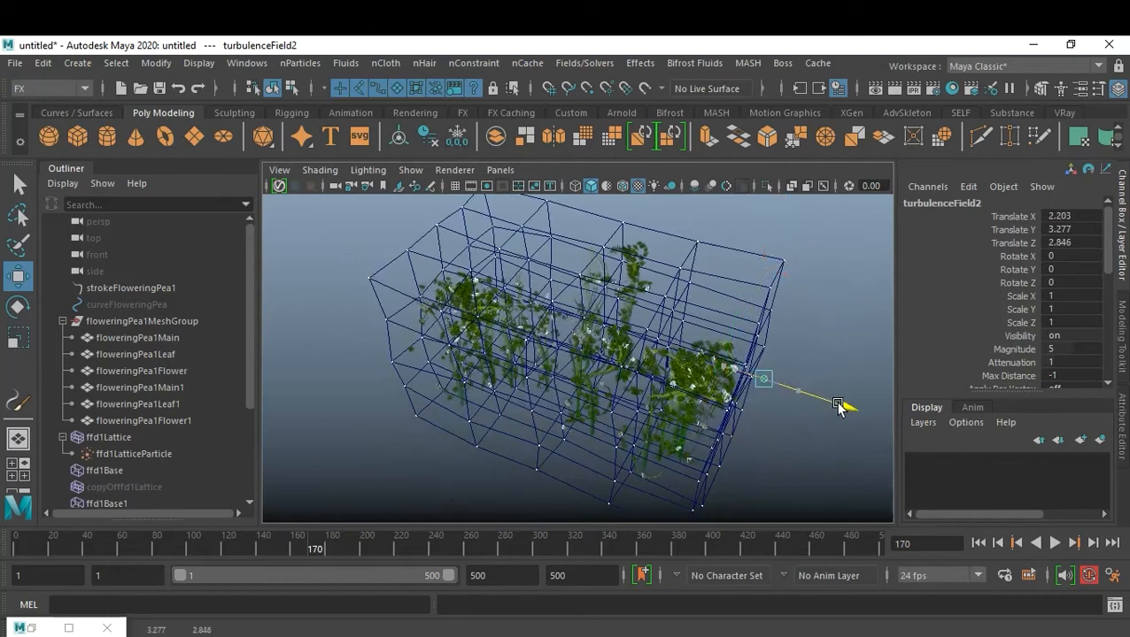
- Move turbulenceField1 to about X -4.6, Z 2.9 at its end of the lattice, keeping its height
scroll(142, 425, down, 3)
click(133, 438)
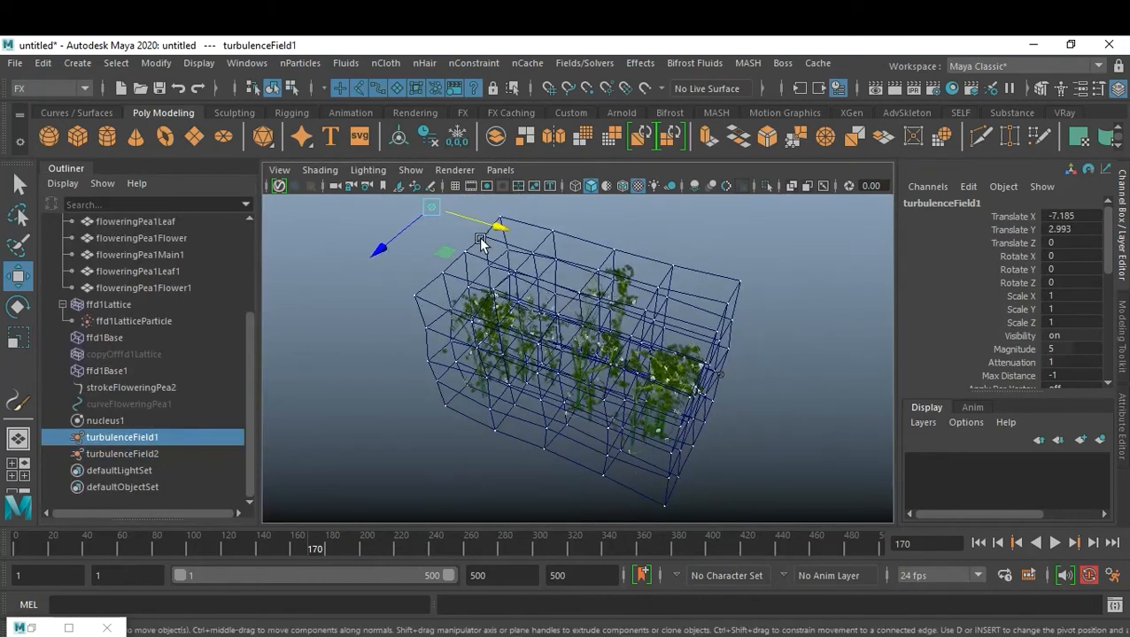
drag(483, 230, 554, 254)
alt+drag(520, 345, 558, 342)
drag(407, 379, 476, 465)
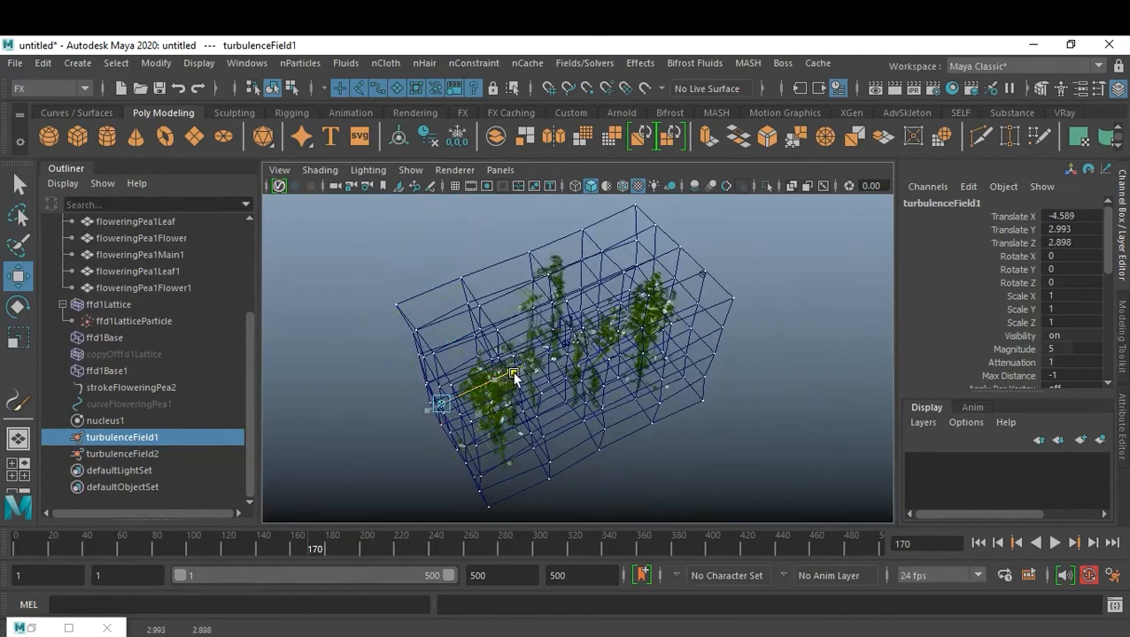
- Play the simulation from frame 1 with a front view of the lattice to check the motion from both turbulence fields
click(737, 421)
alt+drag(735, 420, 680, 404)
alt+drag(760, 359, 723, 342)
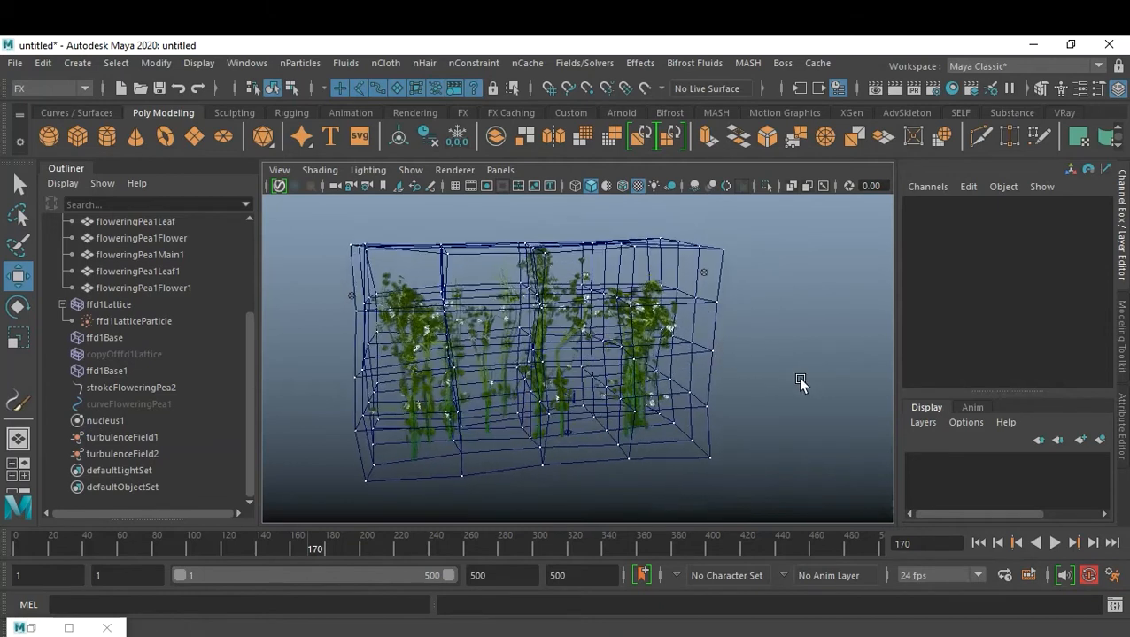
alt+drag(786, 372, 799, 378)
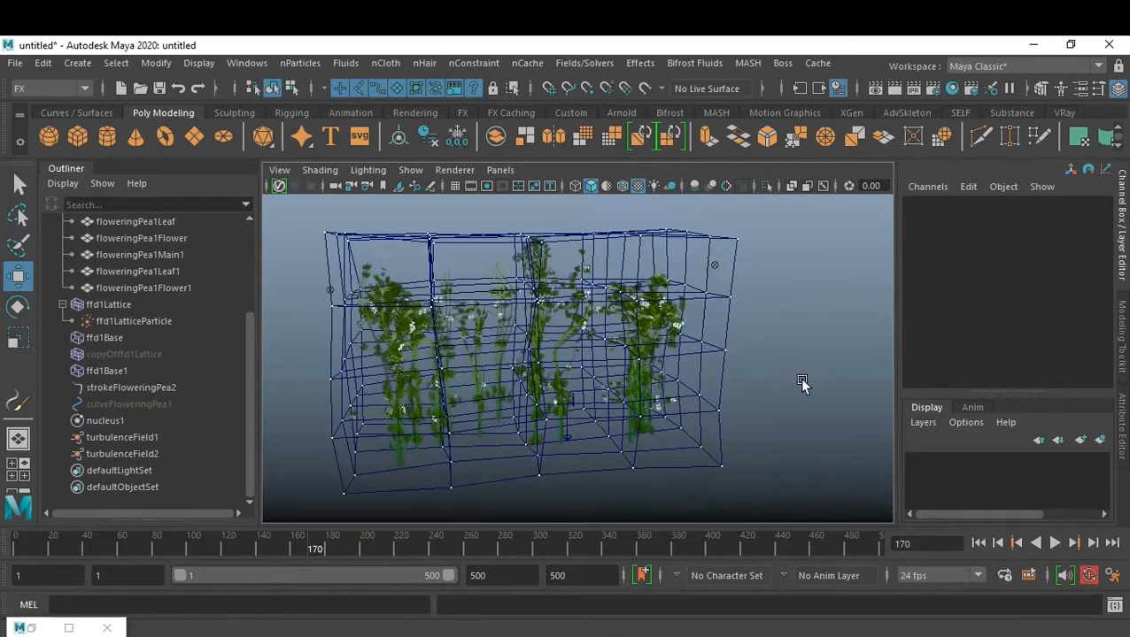
click(977, 543)
click(1054, 543)
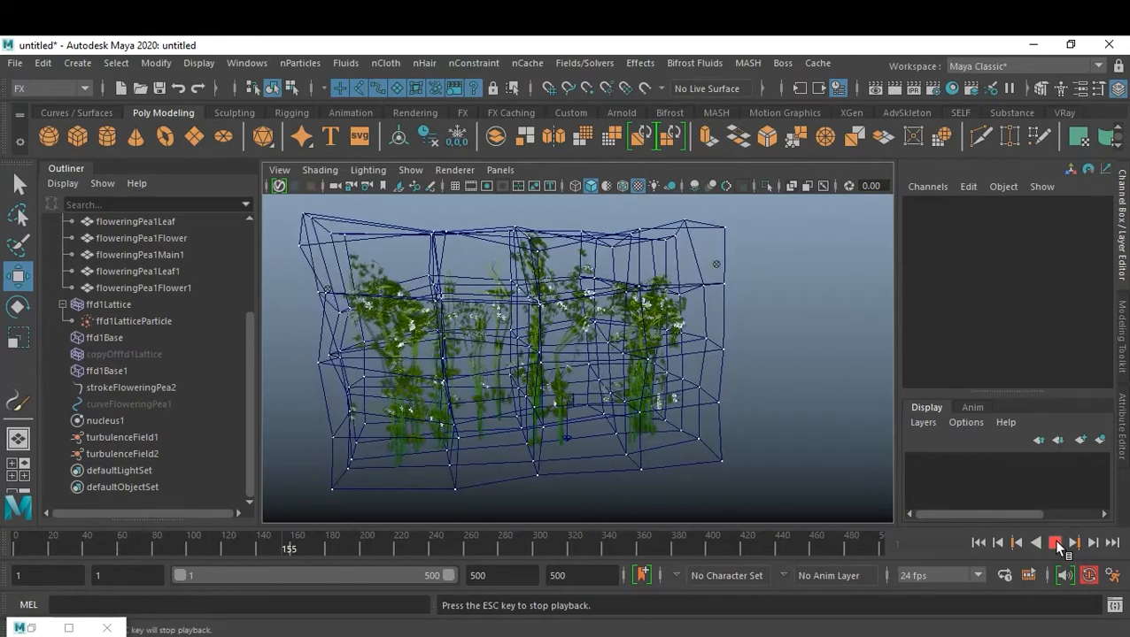
click(1056, 544)
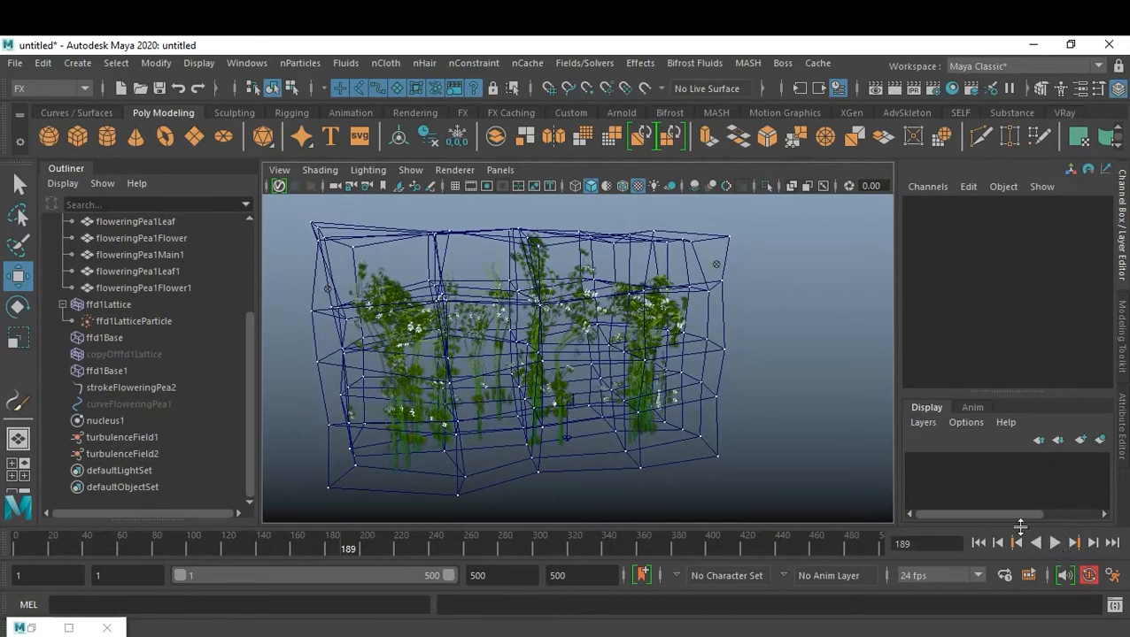
- Hide the ffd1Lattice object and play the plant simulation from frame 1
click(501, 484)
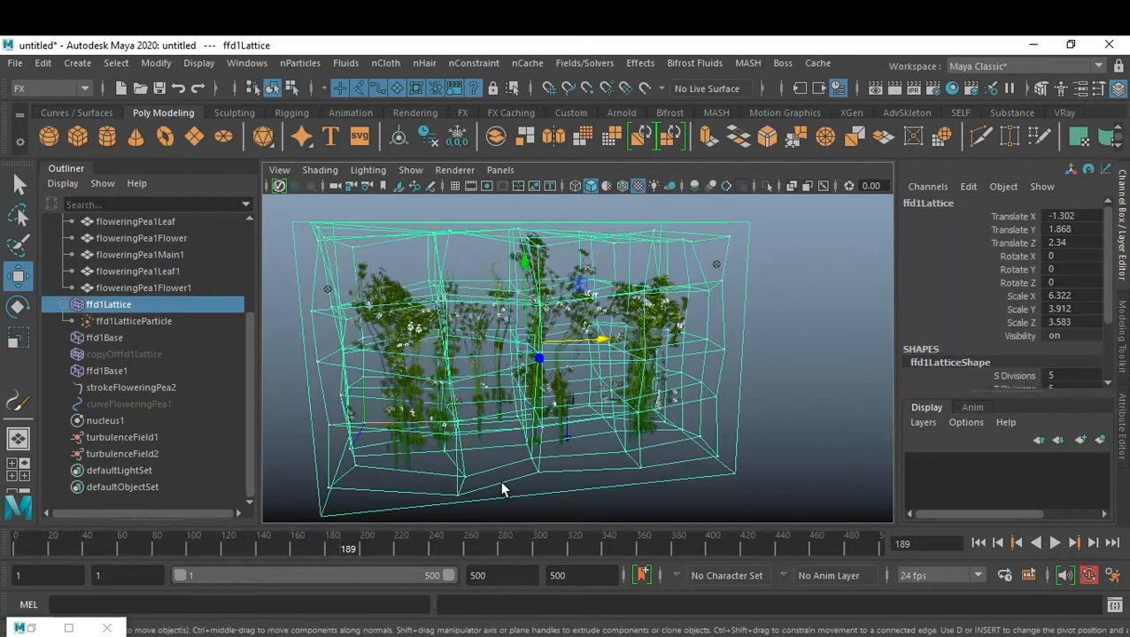
key(ctrl+h)
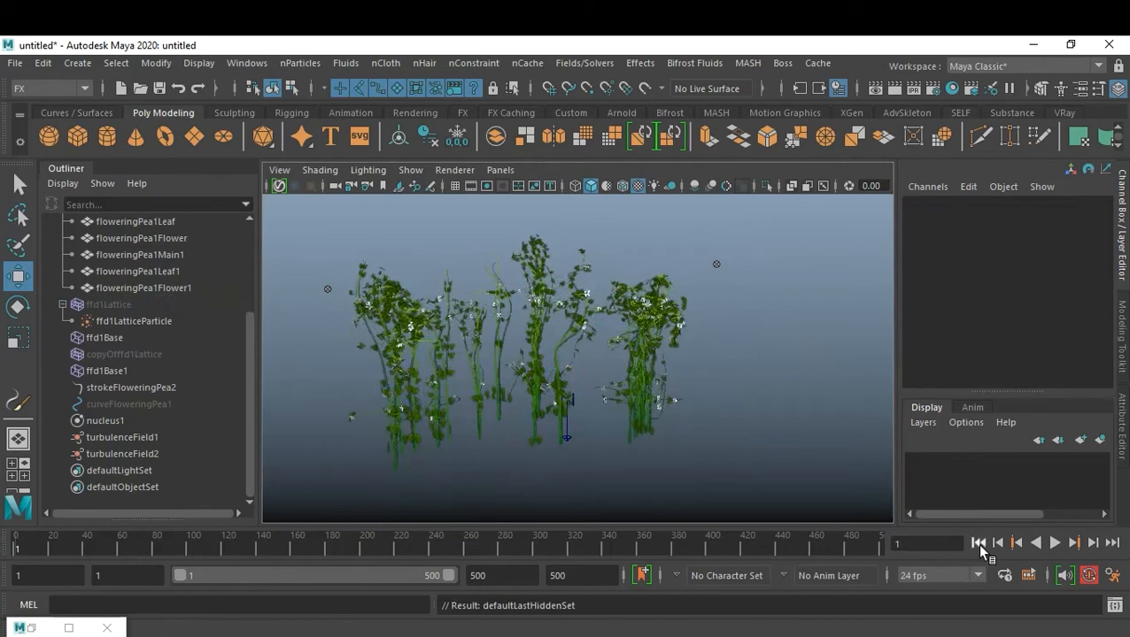
click(978, 544)
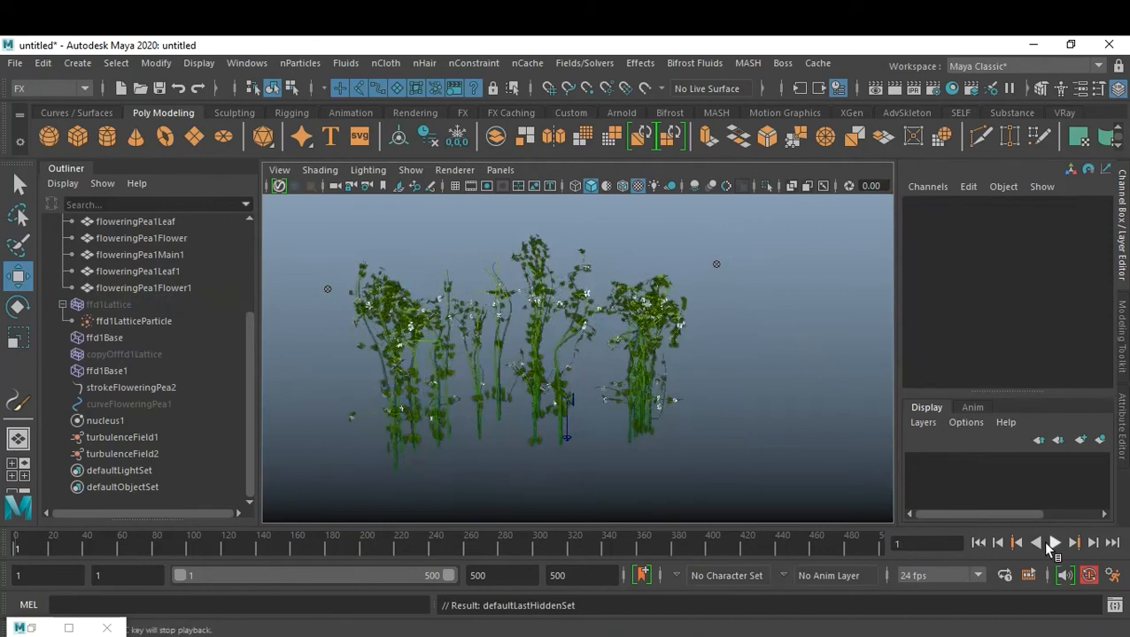
click(1055, 543)
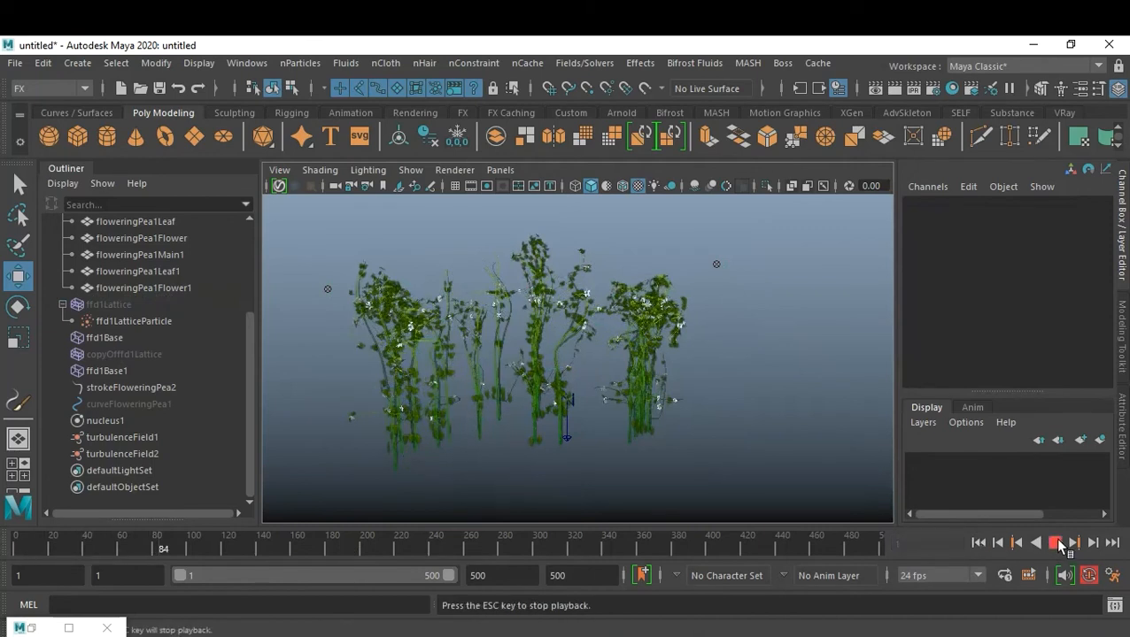
- Stop the simulation, return to frame 1 and unhide the ffd1Lattice object
click(1056, 543)
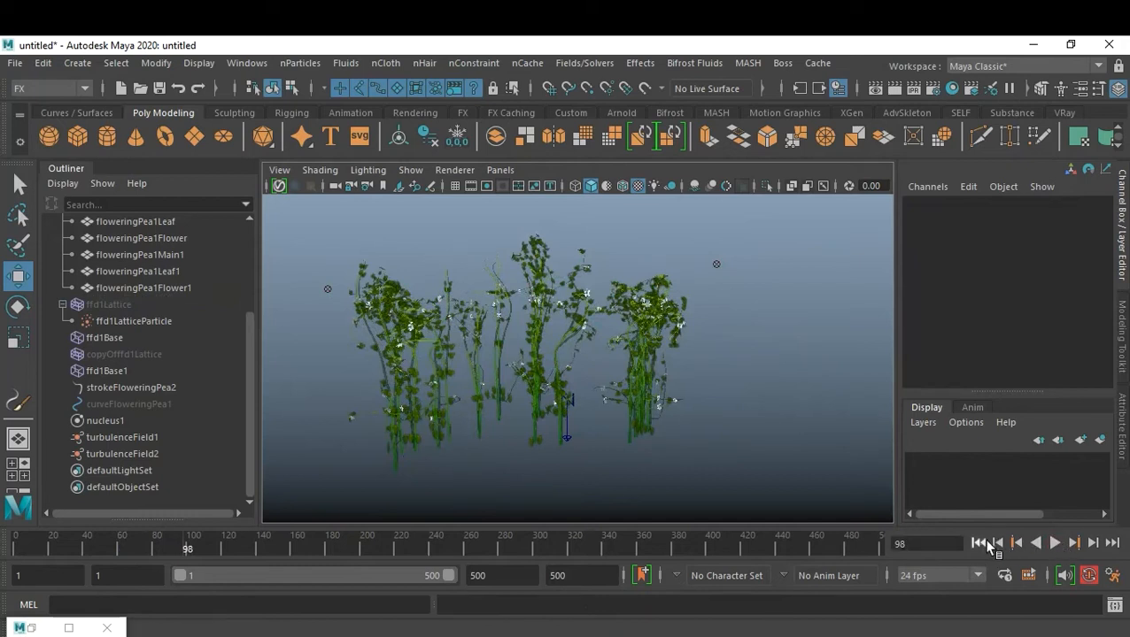
click(978, 543)
click(106, 304)
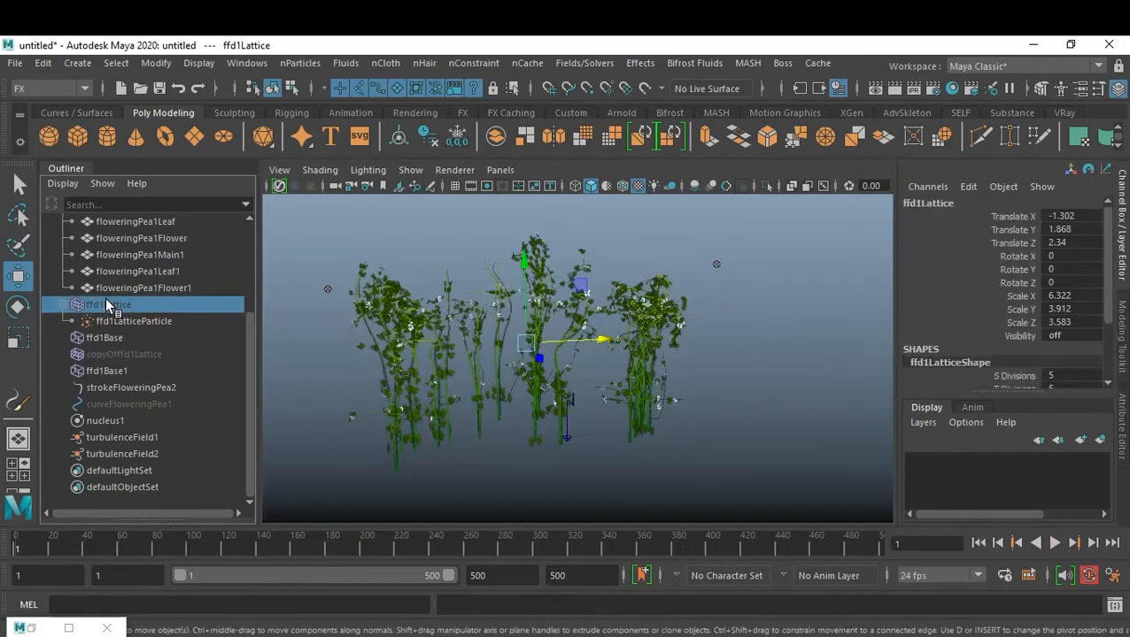
key(shift+h)
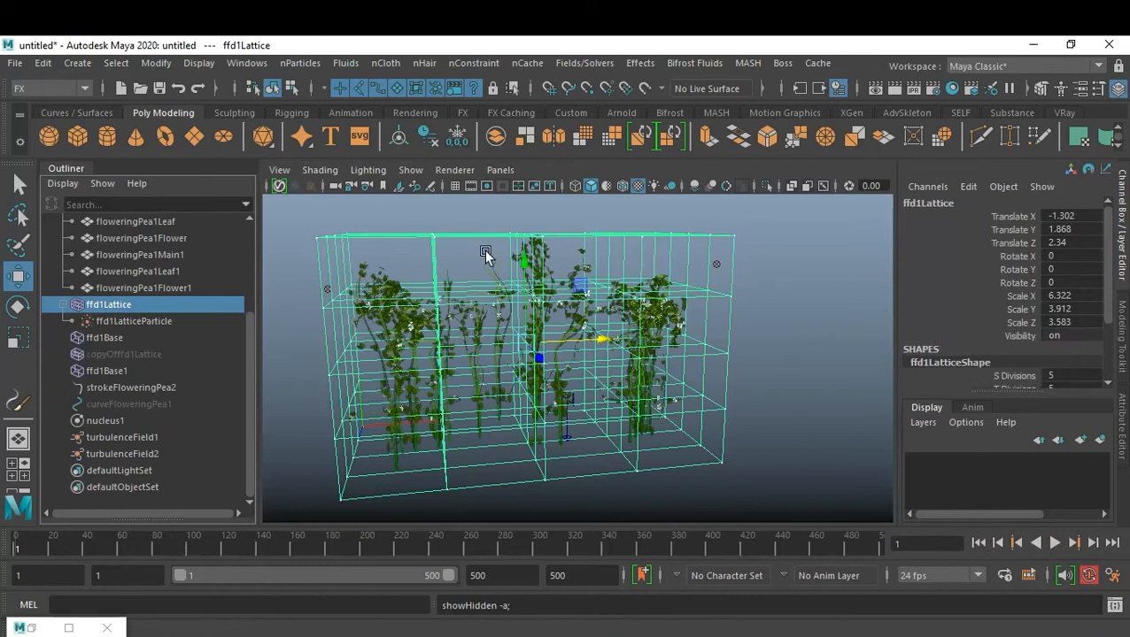
- Turn off the display of deformers, nParticles and dynamics in the perspective view so only the plants show
click(409, 170)
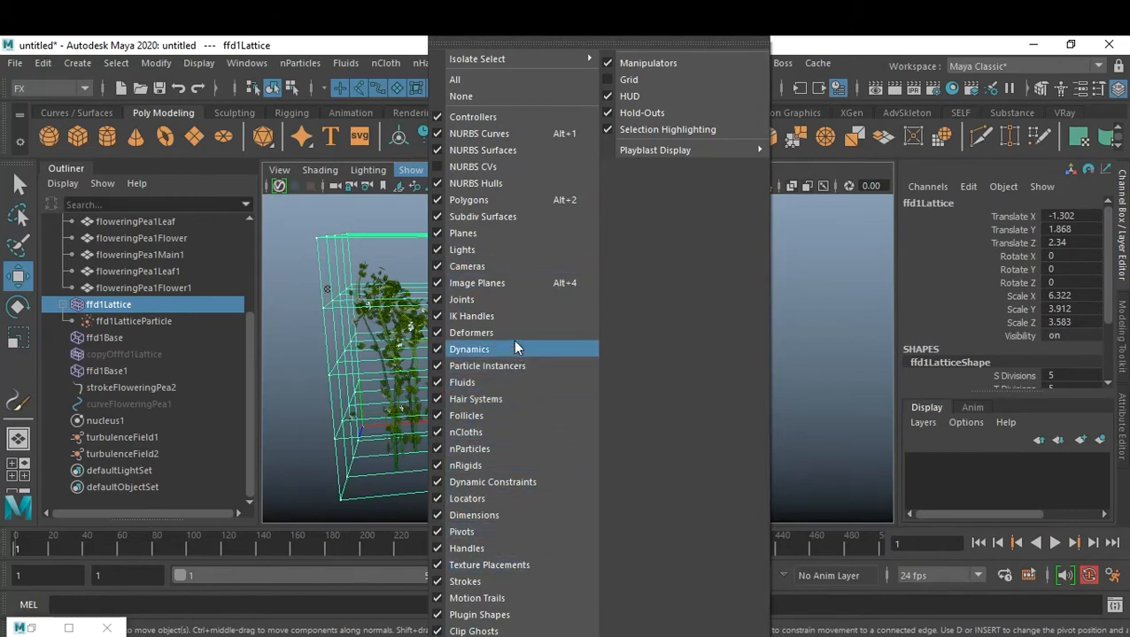
click(475, 334)
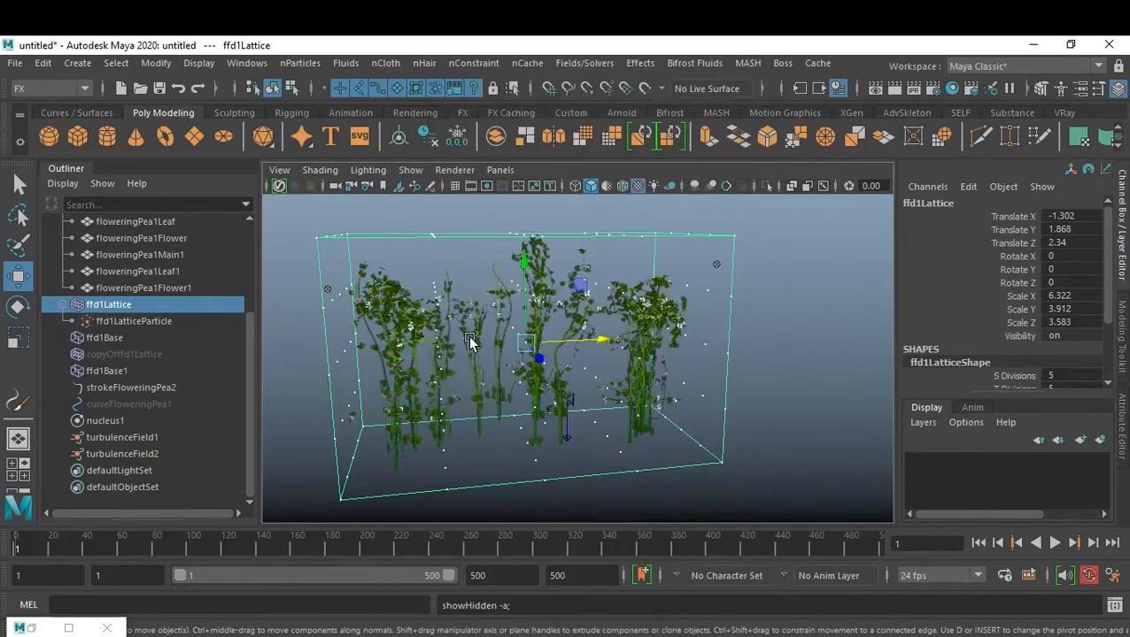
click(793, 362)
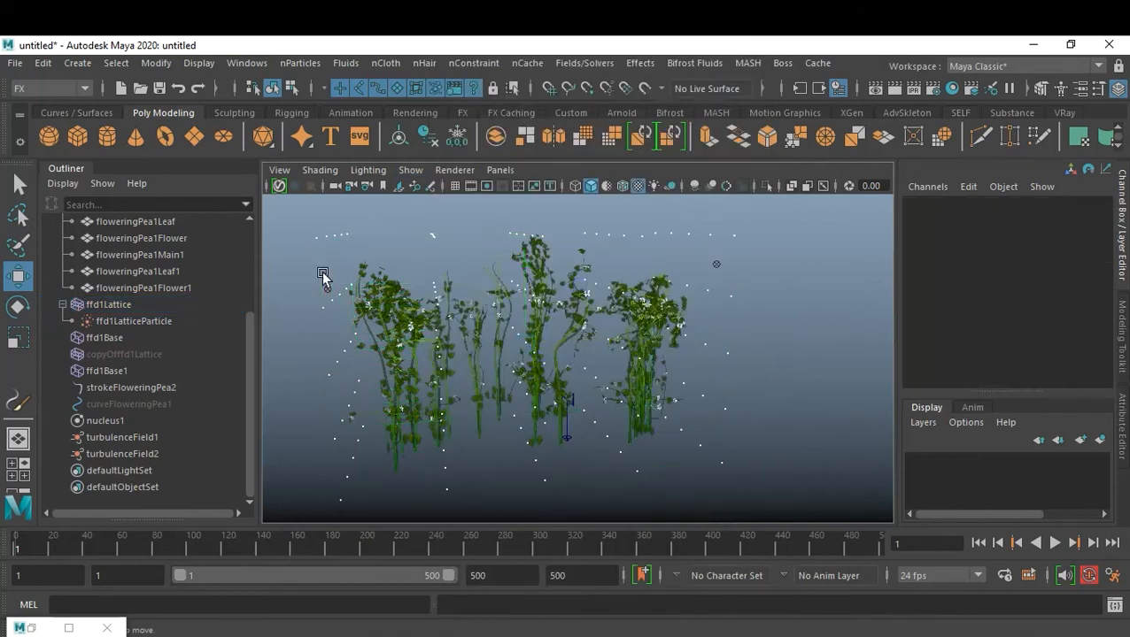
click(389, 170)
mouse_move(397, 172)
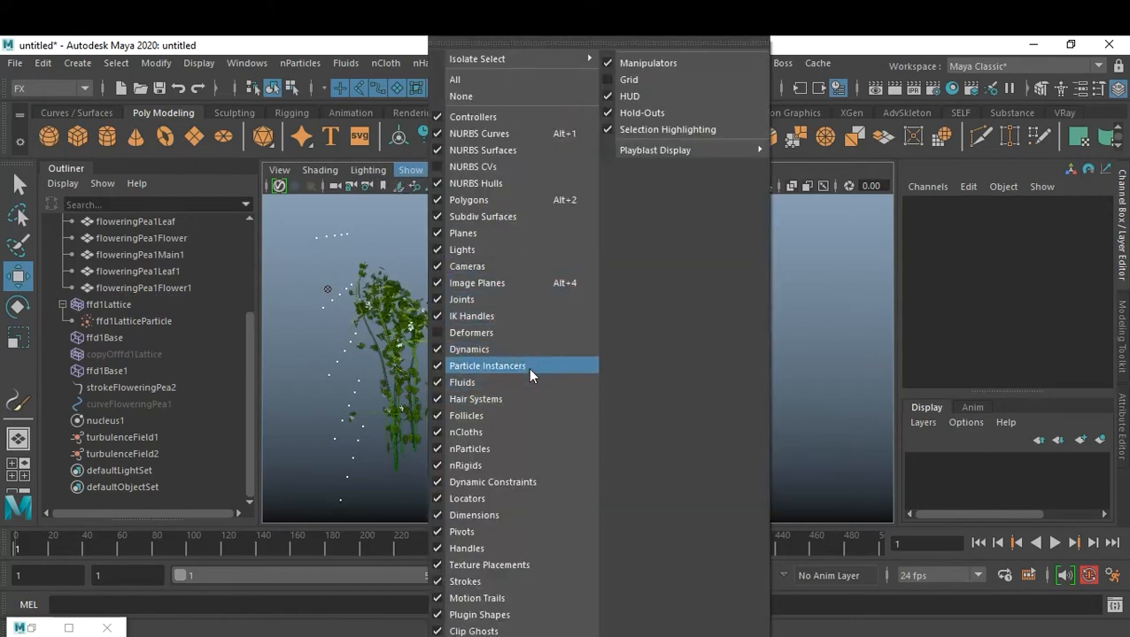
click(515, 445)
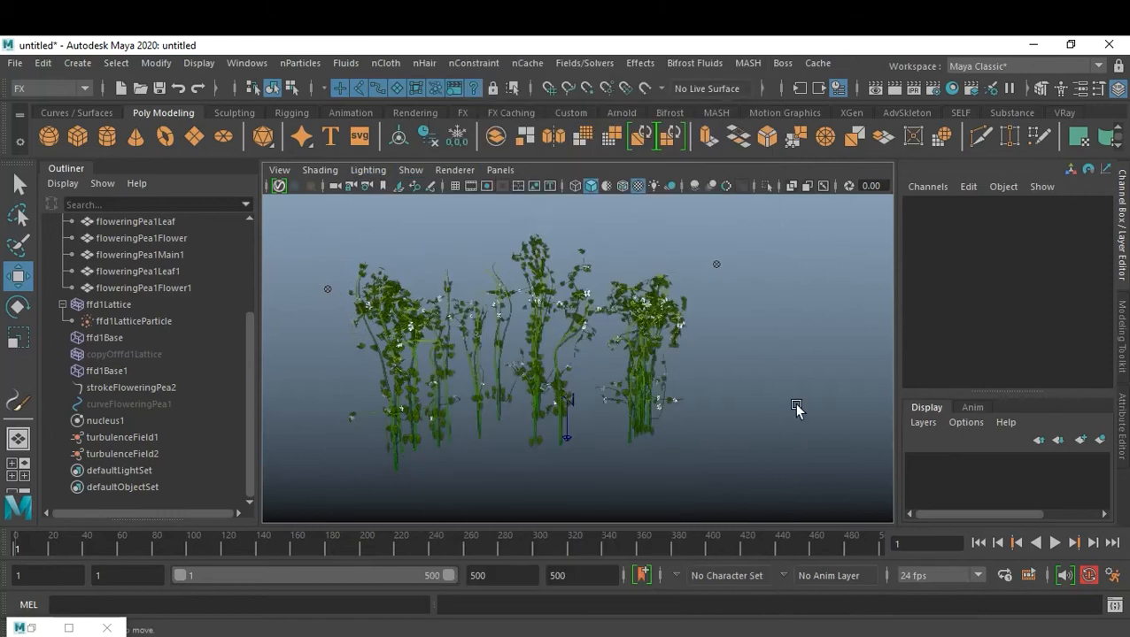
click(337, 169)
mouse_move(419, 176)
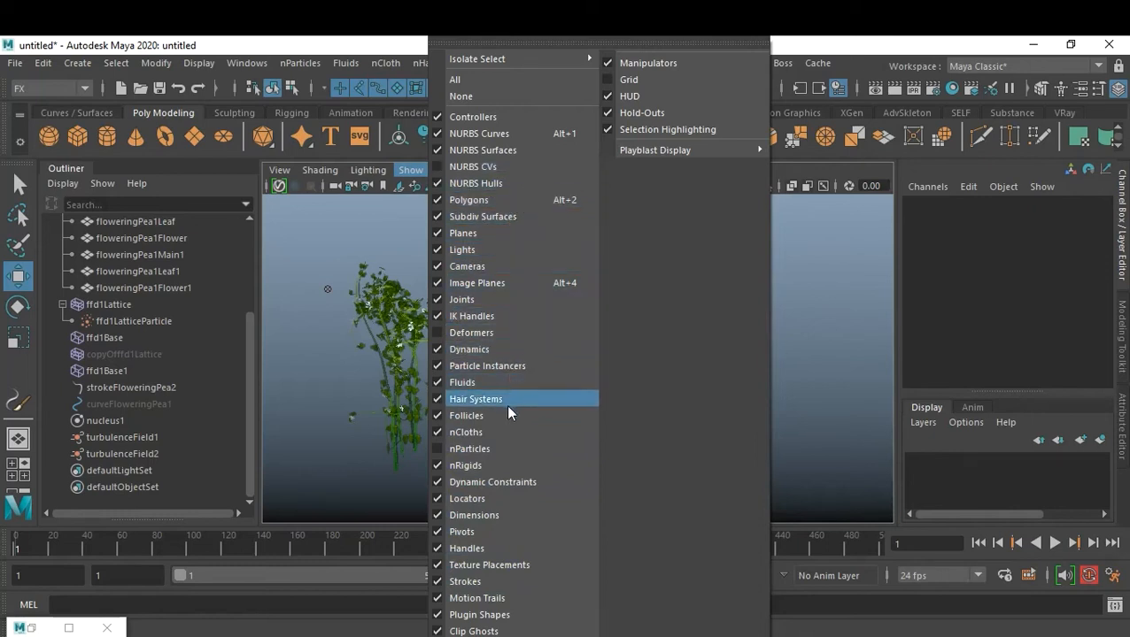
click(514, 350)
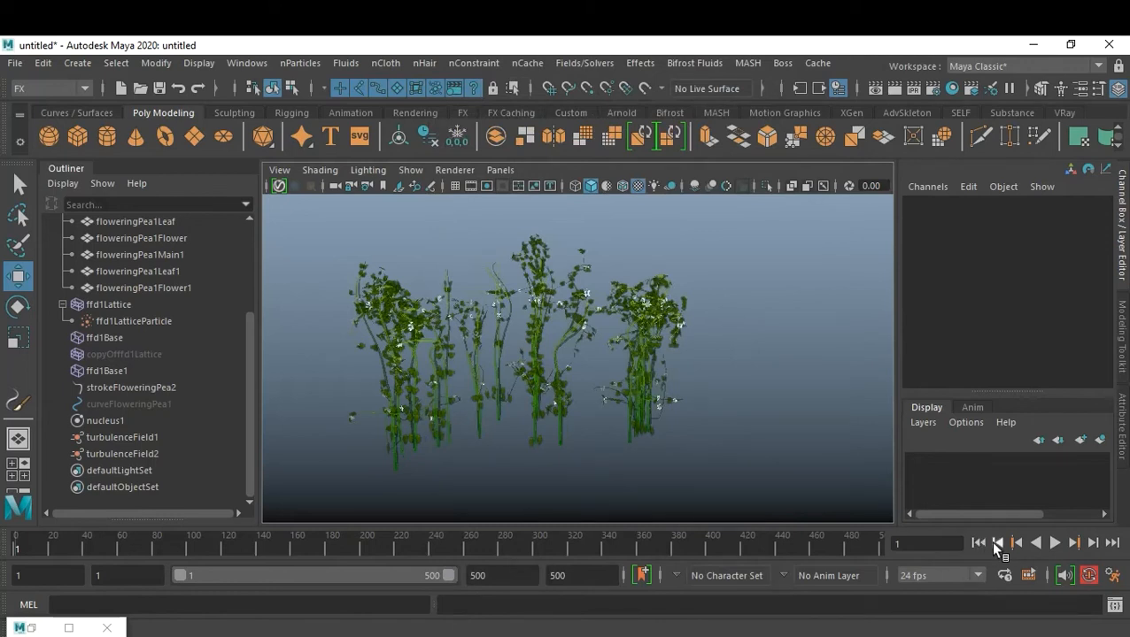
- Play the simulation from frame 1 to check the plants' motion, selecting strokeFloweringPea2 before continuing the playback
click(1055, 542)
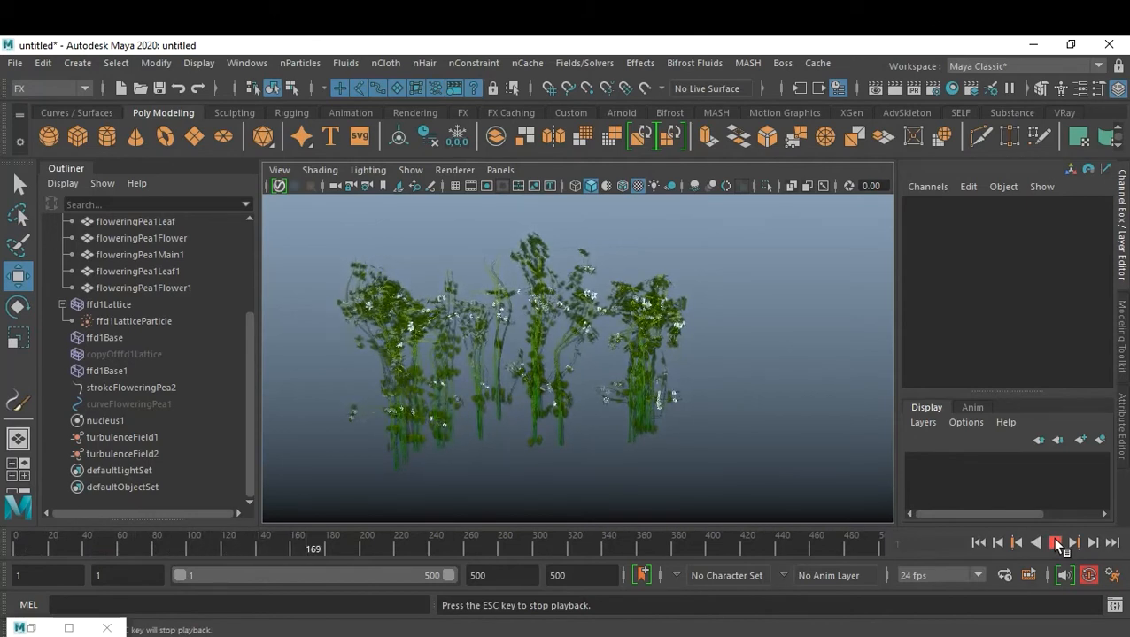
click(1057, 544)
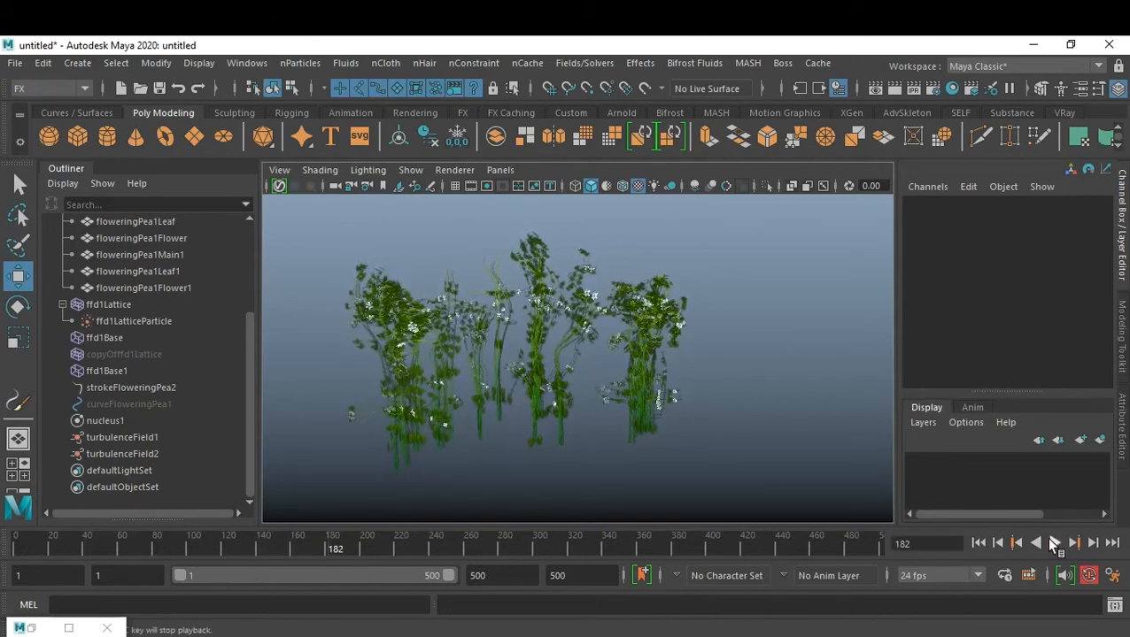
click(149, 387)
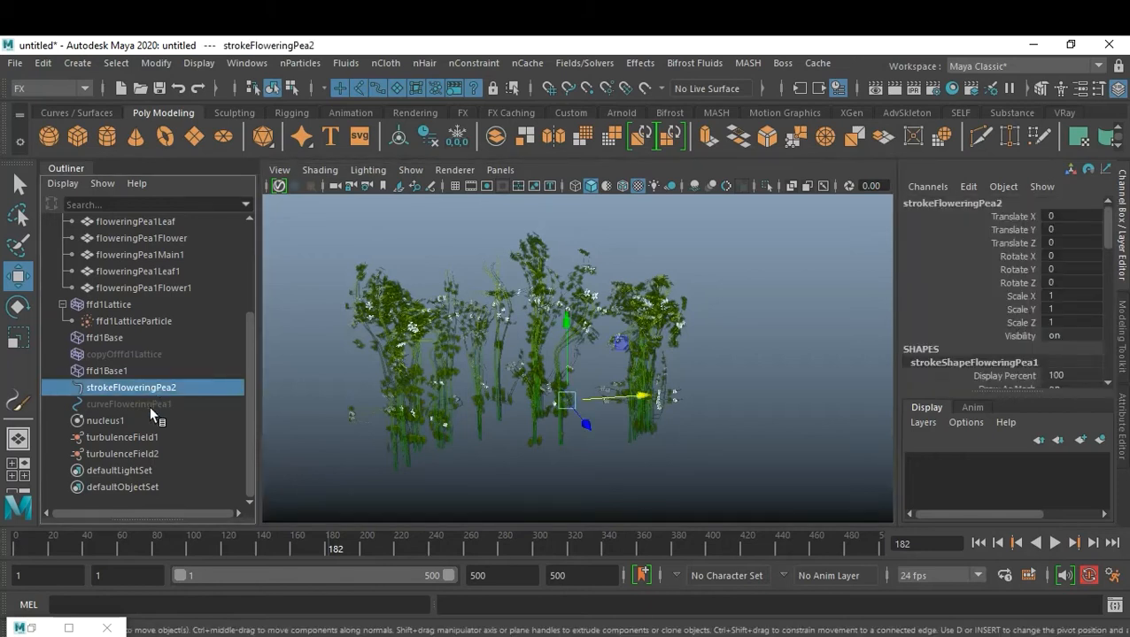
click(150, 406)
click(154, 393)
click(1054, 543)
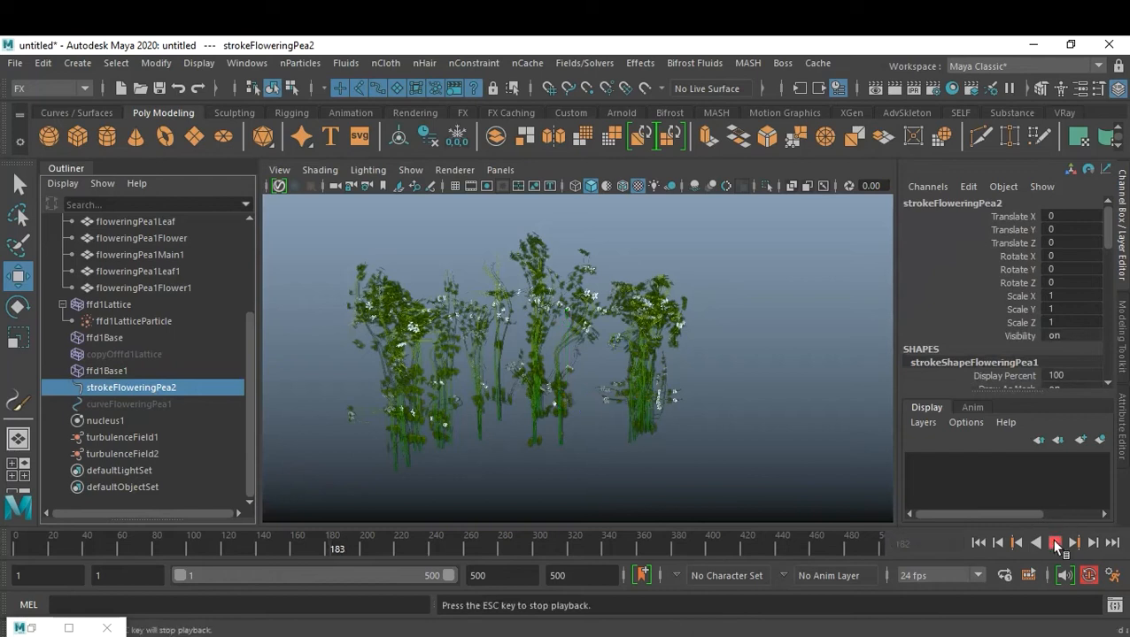
click(1055, 545)
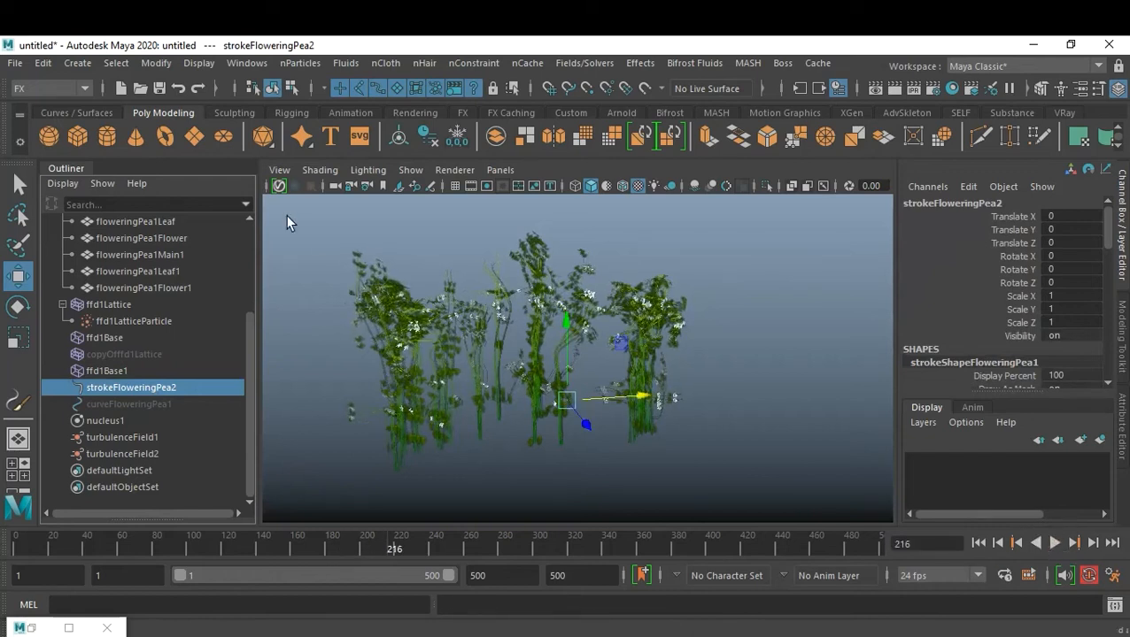
- Examine the overlapping plant meshes up close by selecting floweringPea1Leaf1, floweringPea1Main1 and floweringPea1Main in turn
click(363, 274)
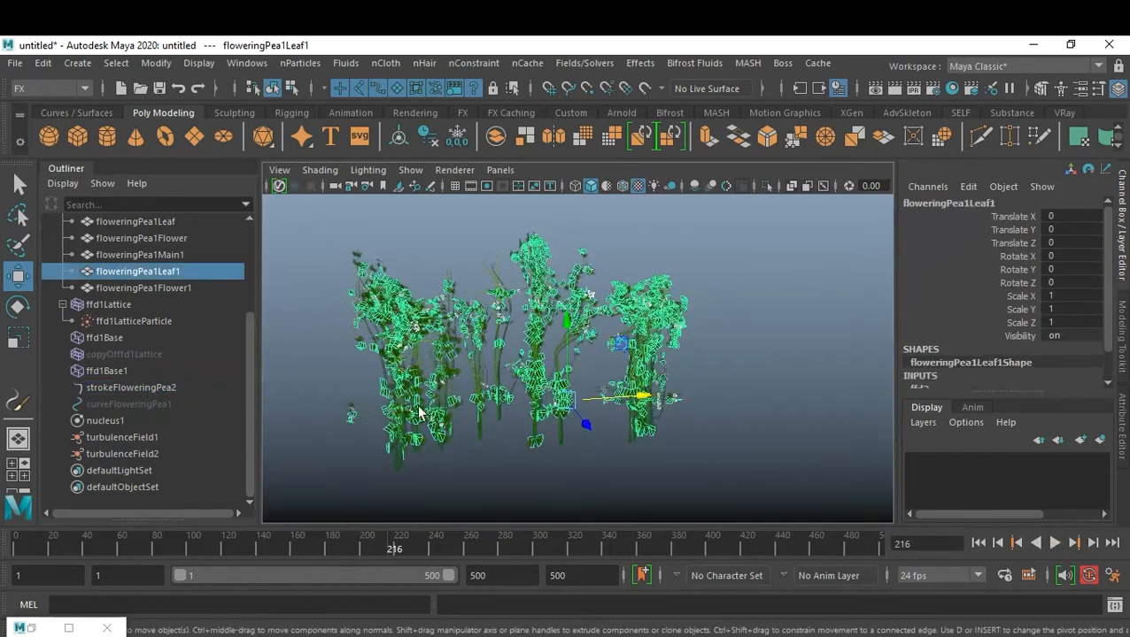
click(400, 468)
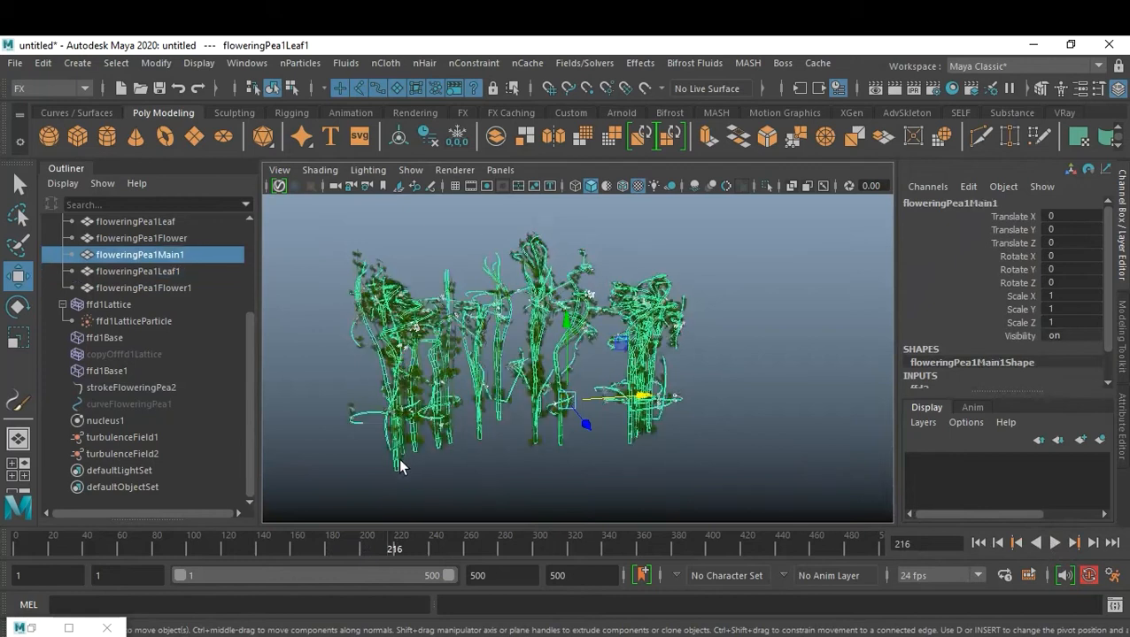
click(542, 470)
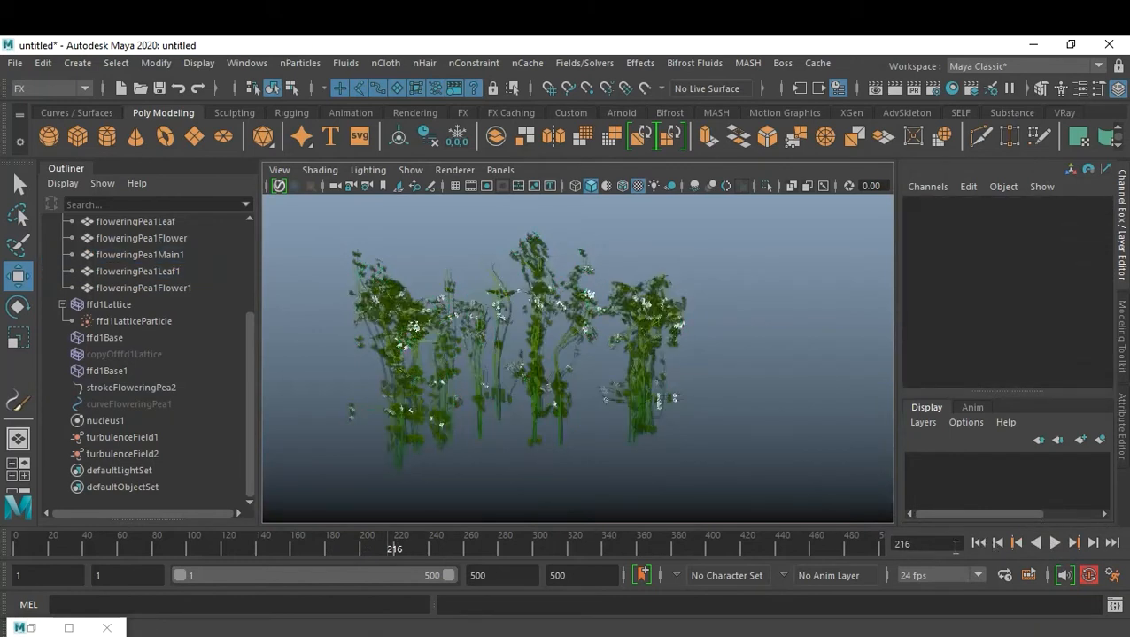
scroll(624, 416, up, 5)
scroll(624, 417, up, 2)
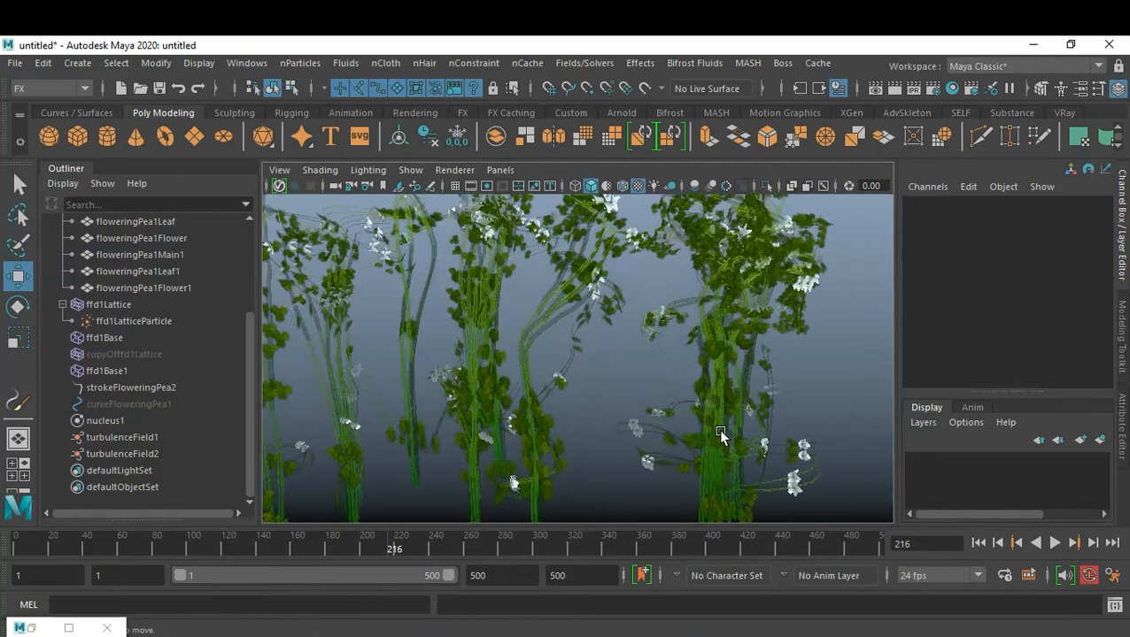
click(623, 437)
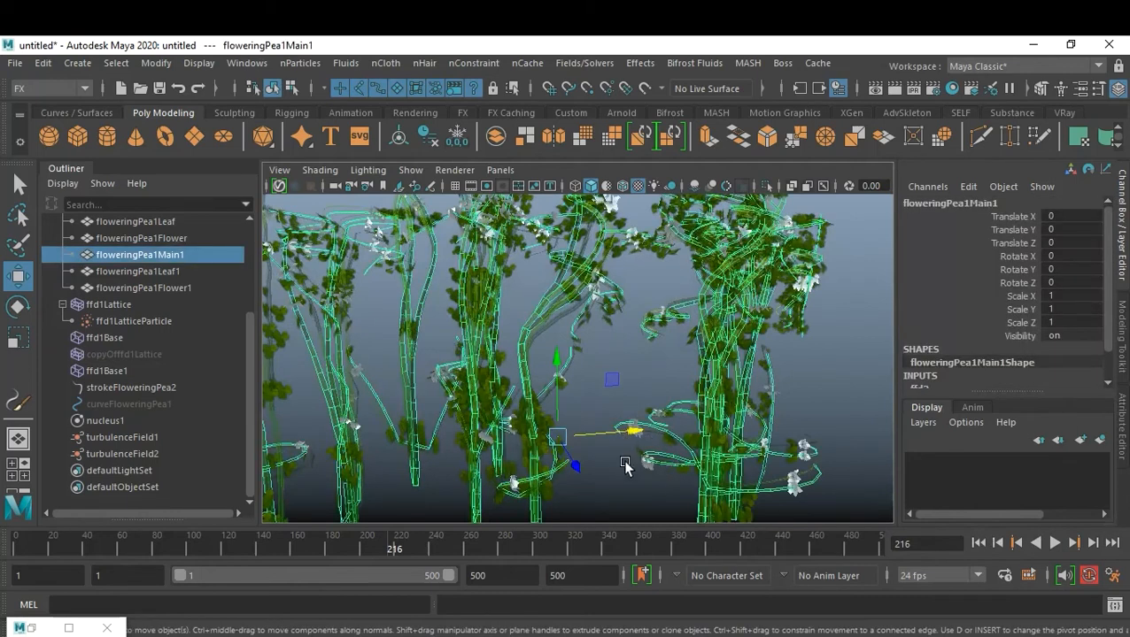
click(651, 436)
click(649, 434)
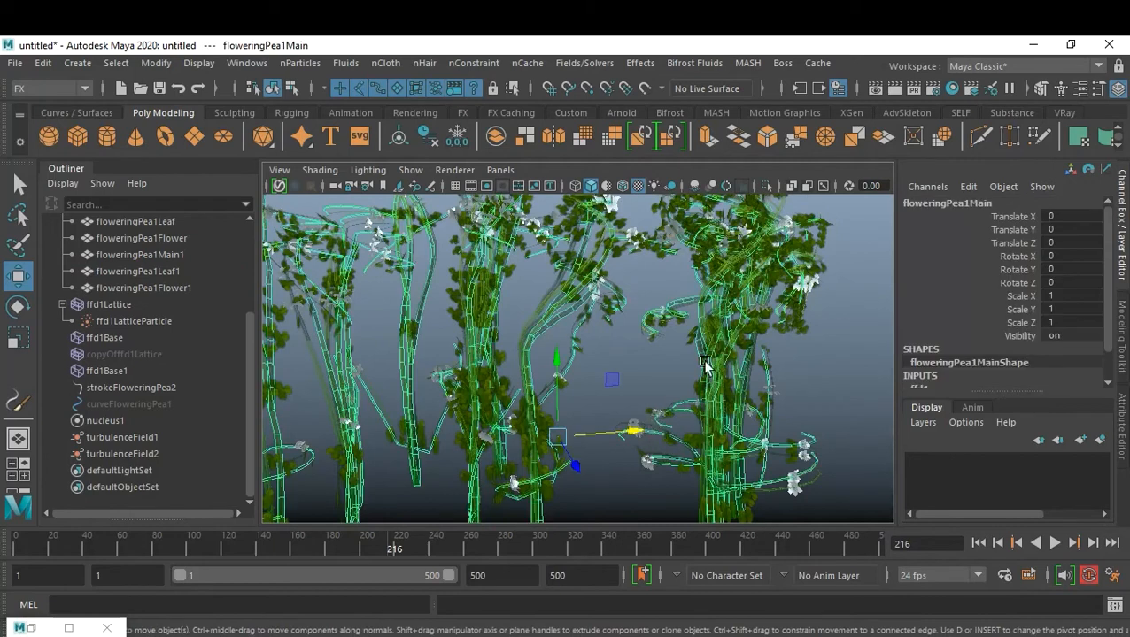
scroll(704, 365, down, 2)
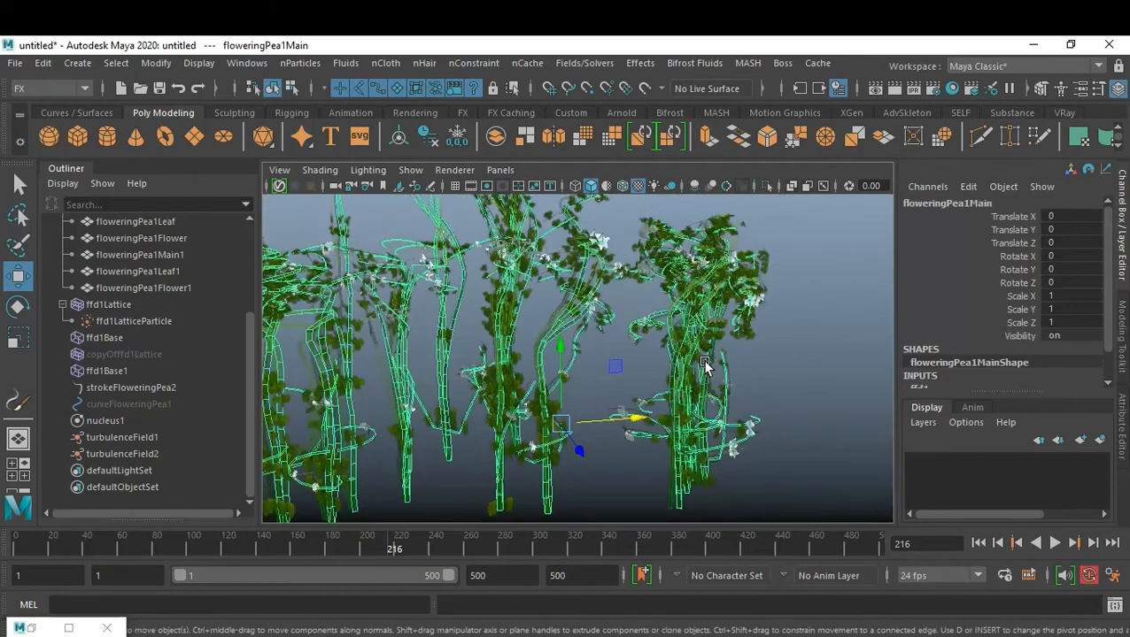
scroll(704, 365, down, 2)
click(759, 420)
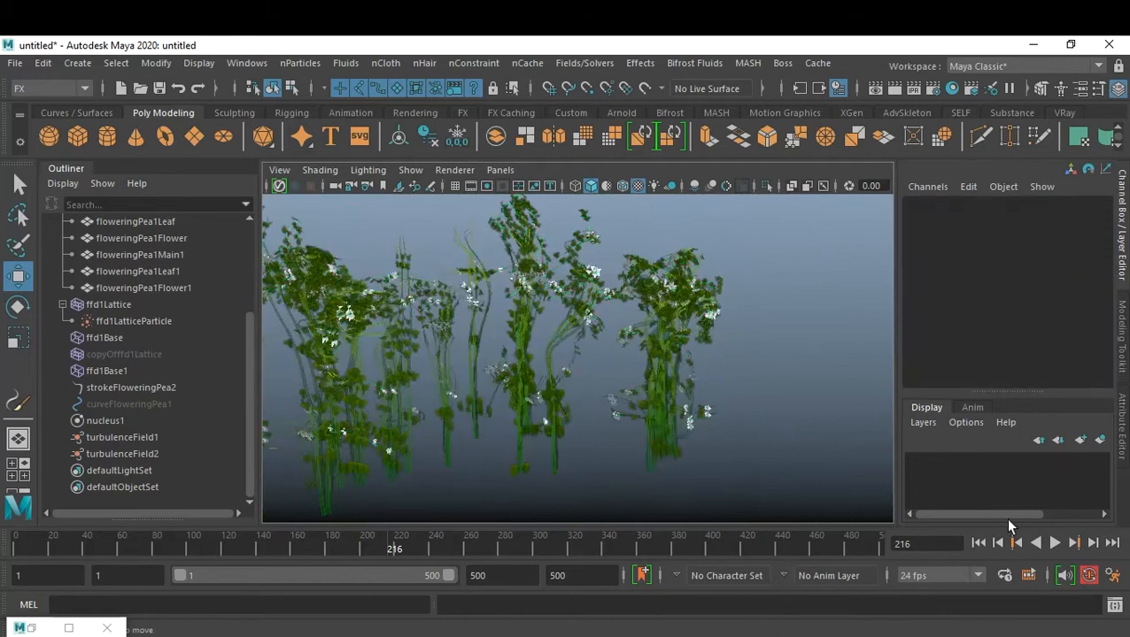
scroll(807, 382, down, 2)
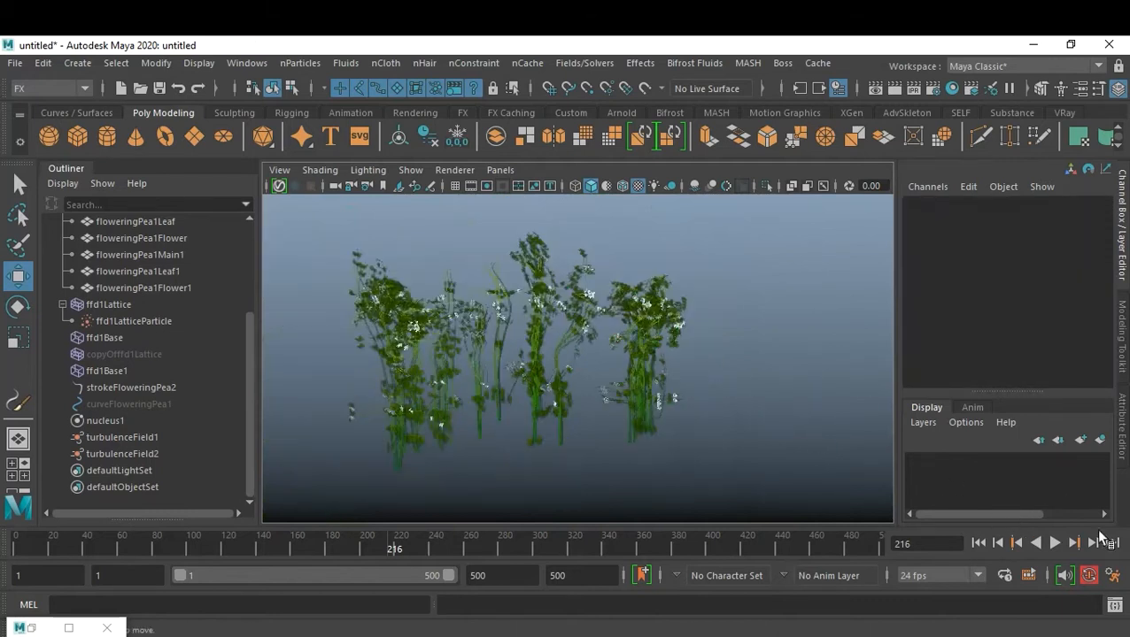
- Replay the simulation from frame 1 with nothing selected to review the plants' swaying
click(978, 542)
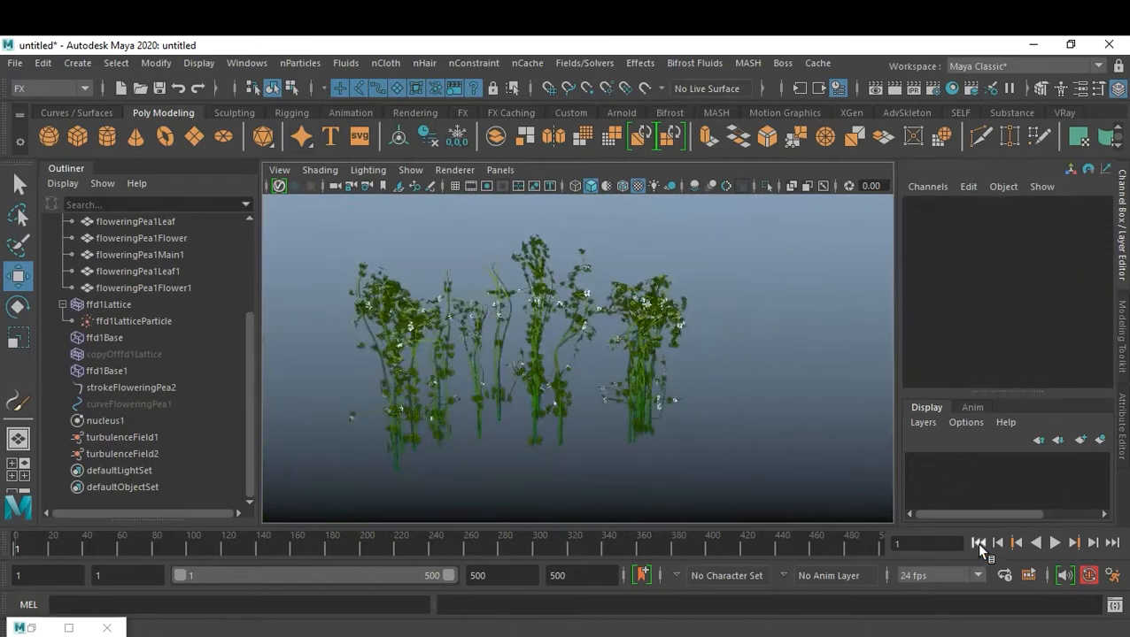
click(1052, 546)
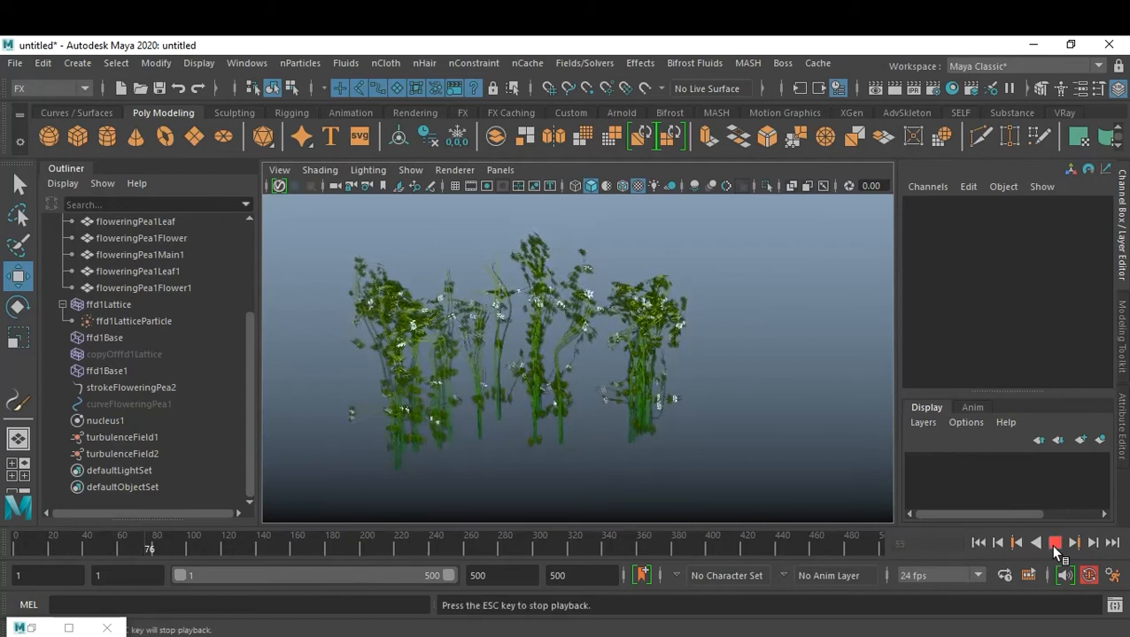
click(1053, 547)
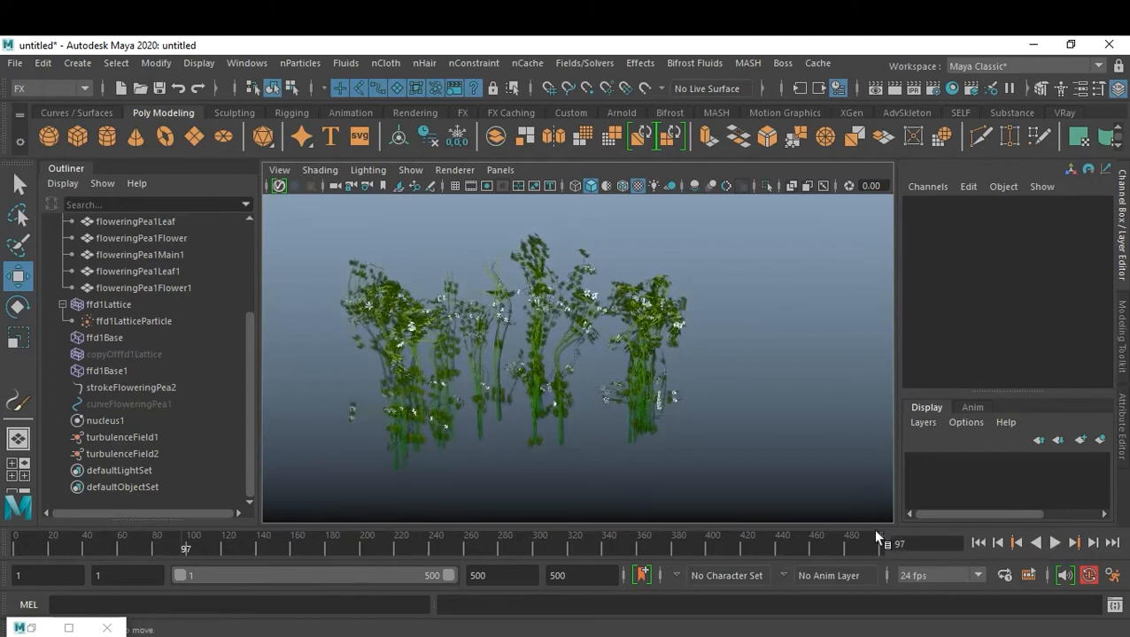
- Play the simulation from frame 1 with the floweringPea1Main1 stem mesh selected, and hide that mesh
click(566, 337)
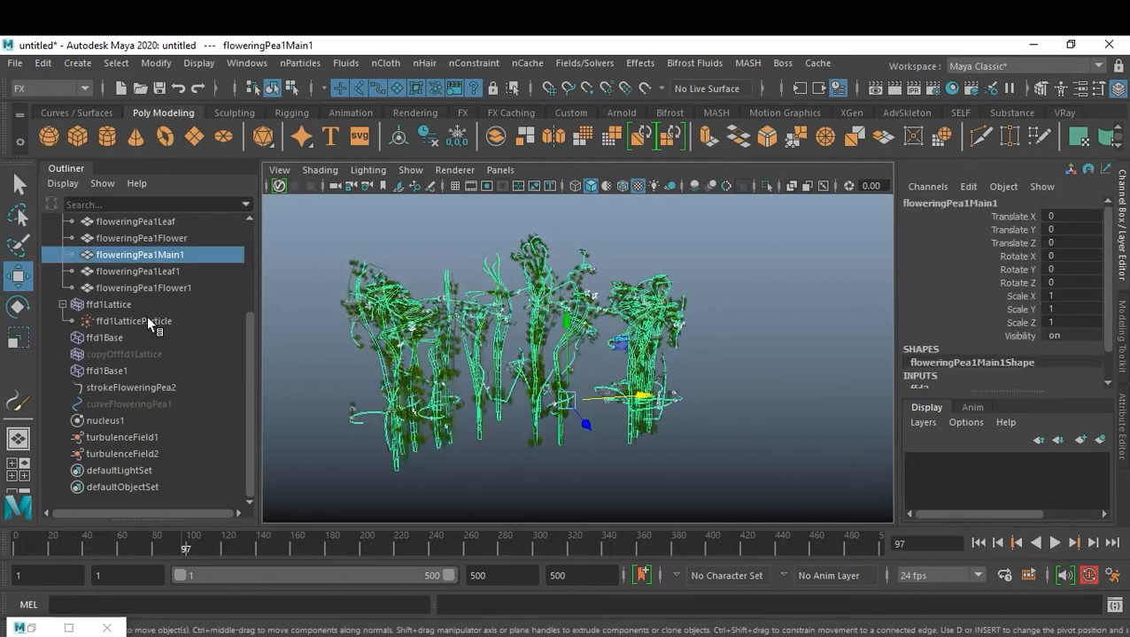
scroll(144, 320, up, 3)
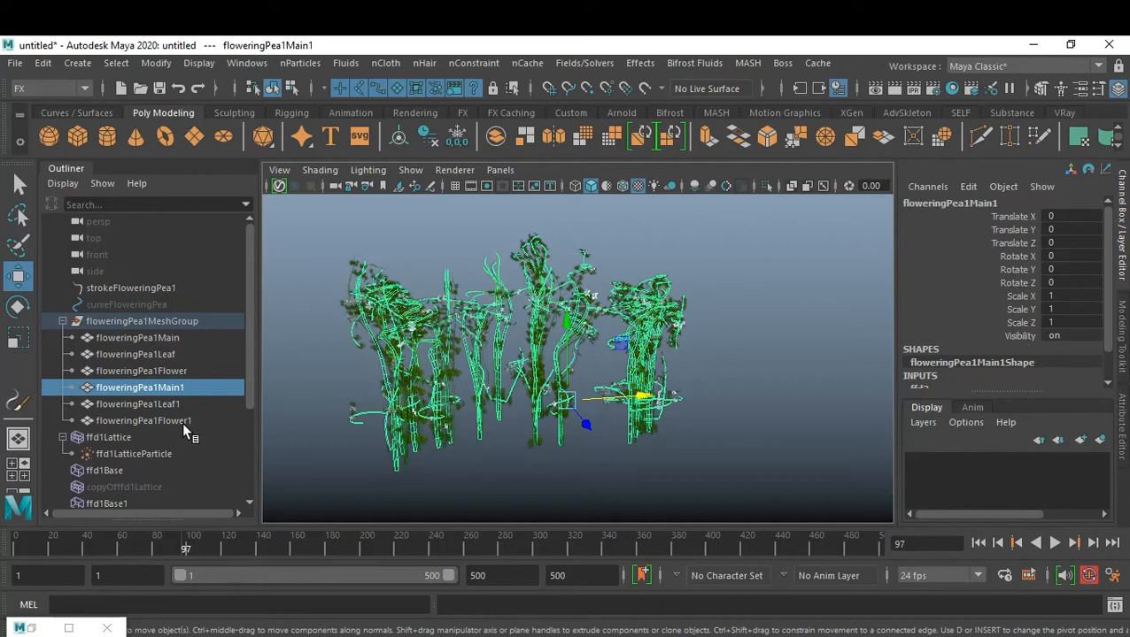
click(978, 543)
click(1057, 543)
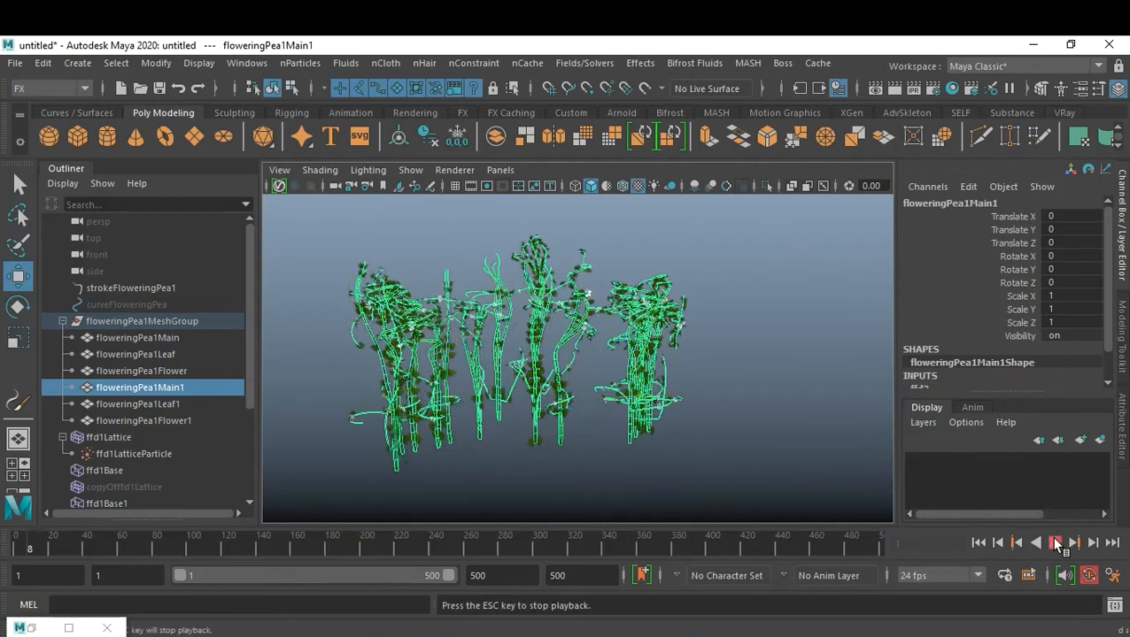
click(1055, 542)
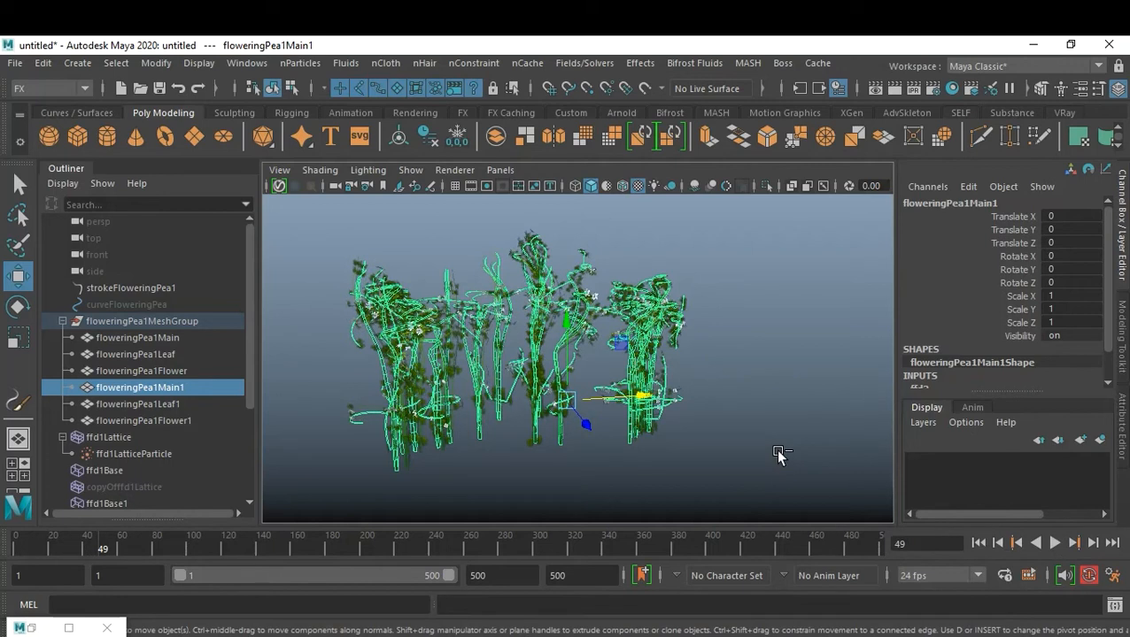
key(ctrl+h)
- Play the simulation from frame 1 with the floweringPea1Leaf1 mesh selected, and hide that mesh
click(172, 404)
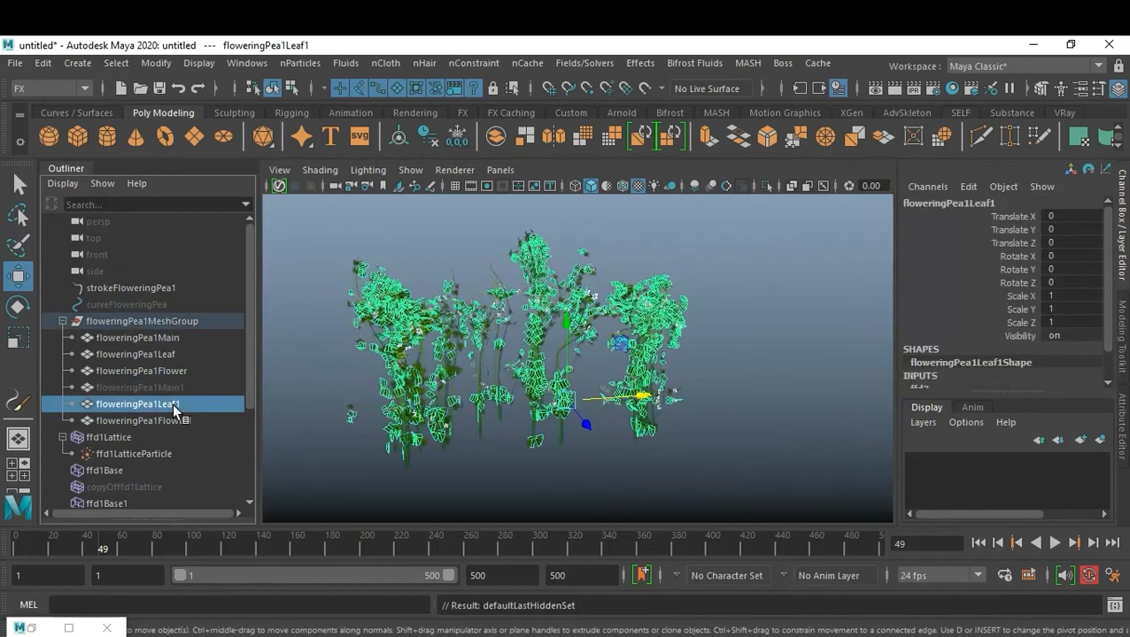
click(978, 544)
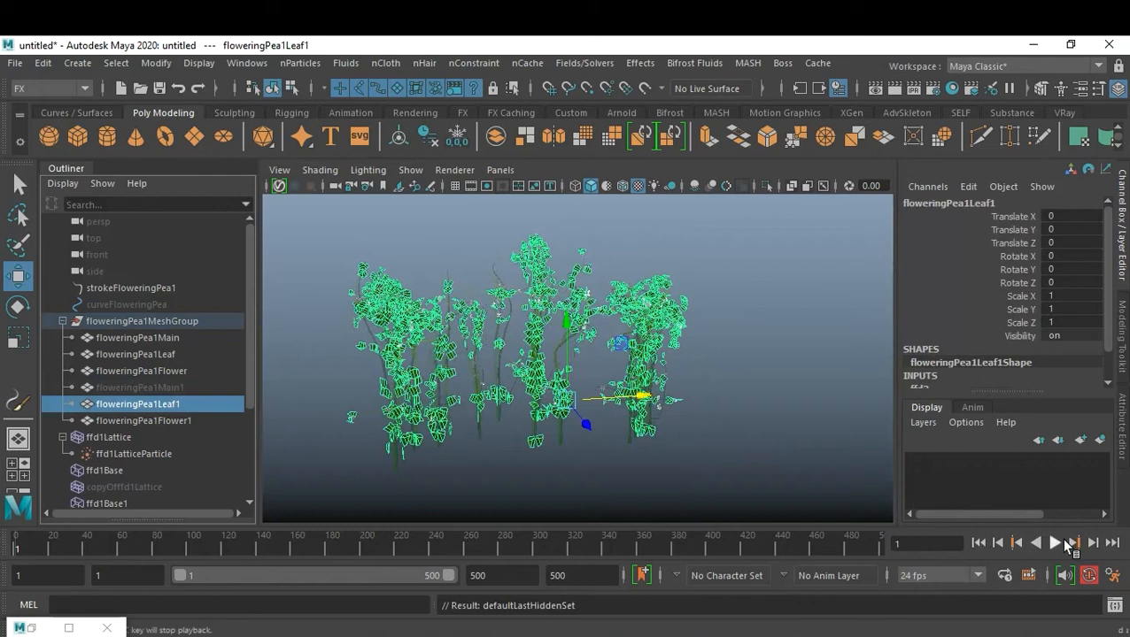
click(1056, 543)
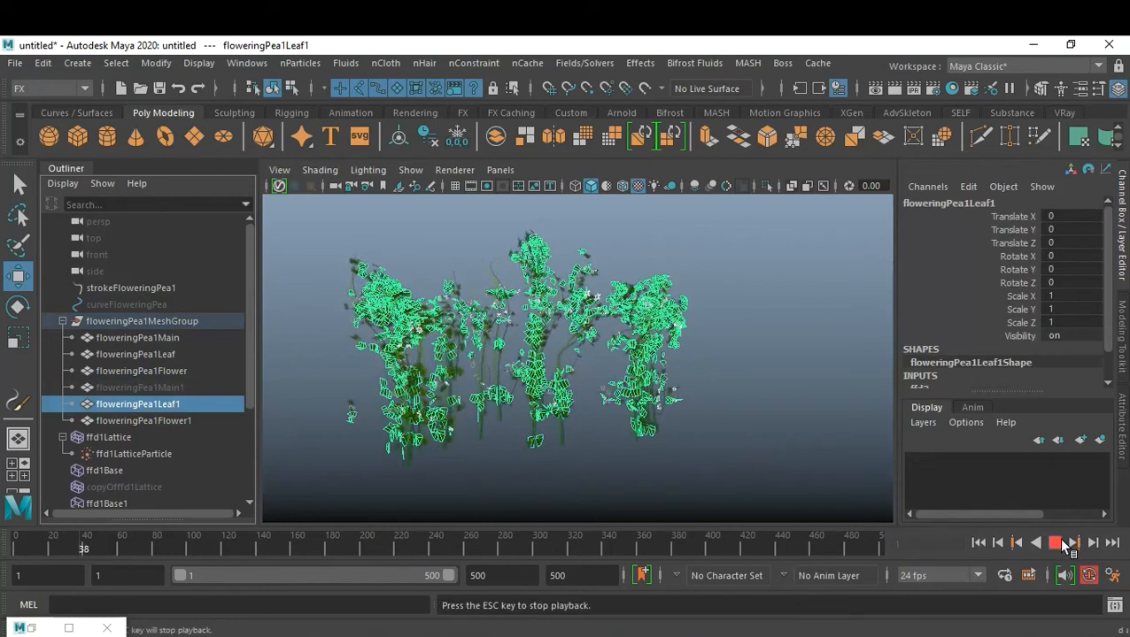
click(1058, 543)
key(ctrl+h)
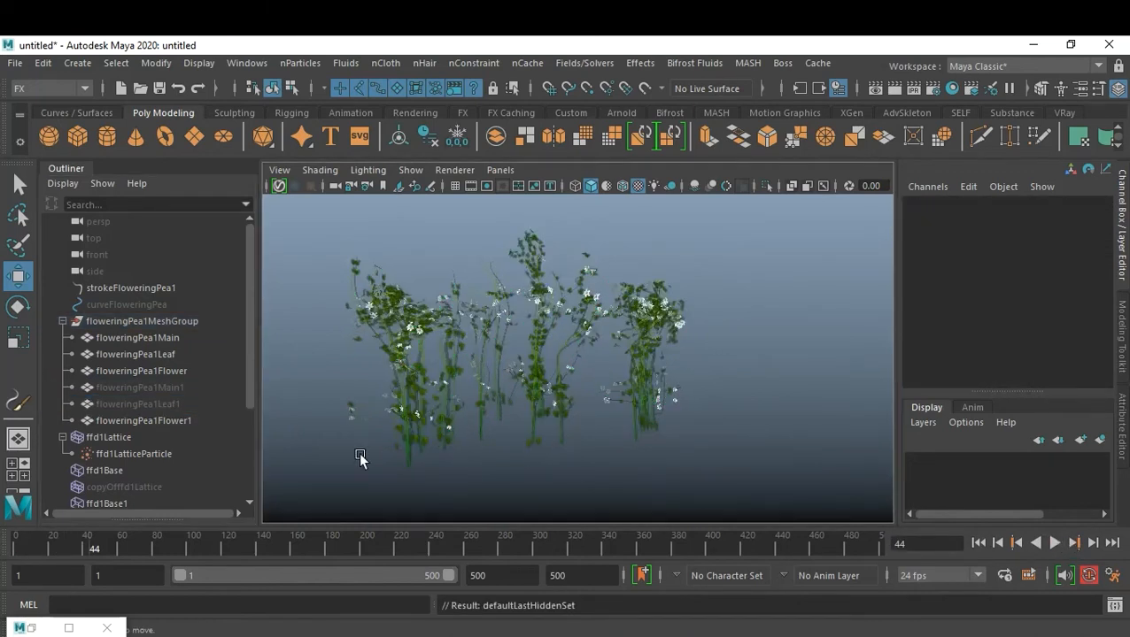
- Play the simulation from frame 1 with the floweringPea1Flower1 mesh selected, and hide that mesh
click(151, 420)
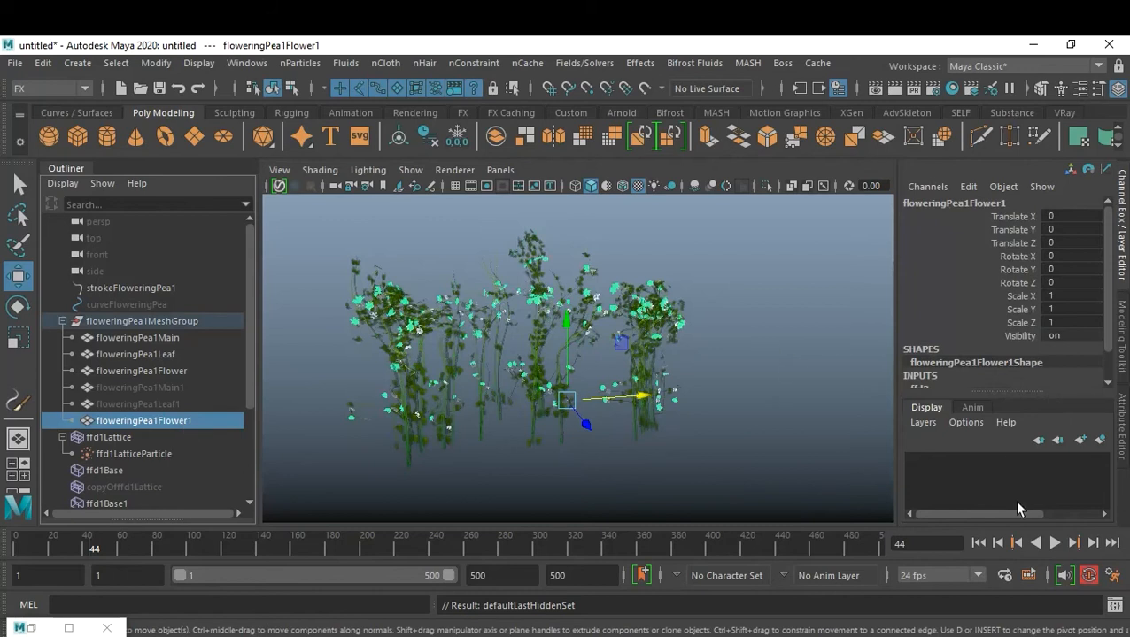
click(983, 543)
click(1055, 543)
click(1057, 543)
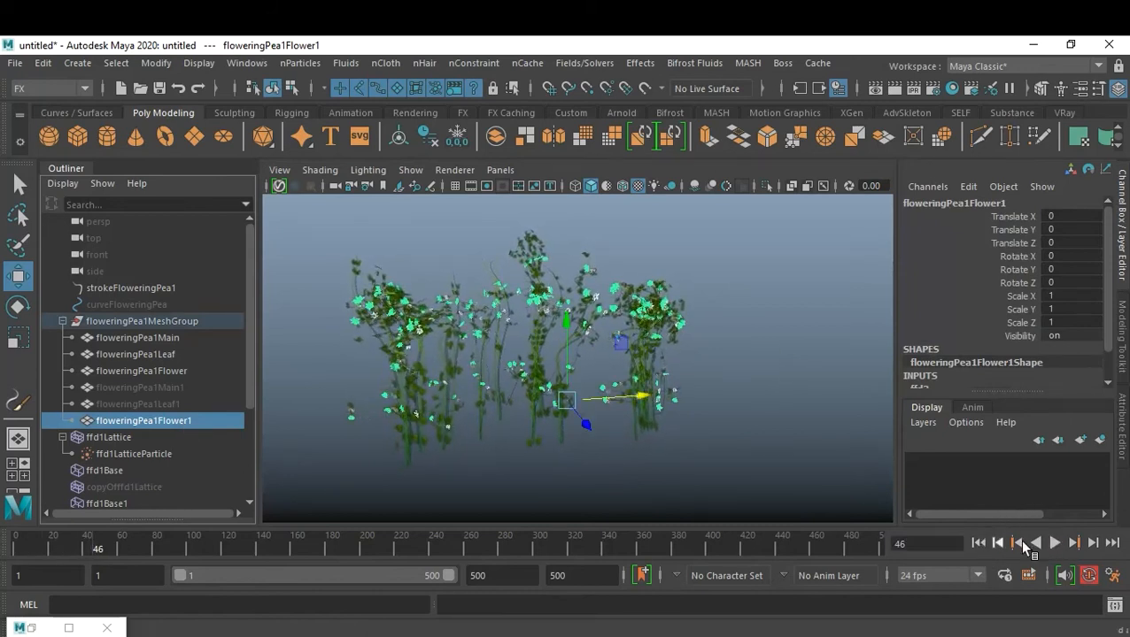
key(ctrl+h)
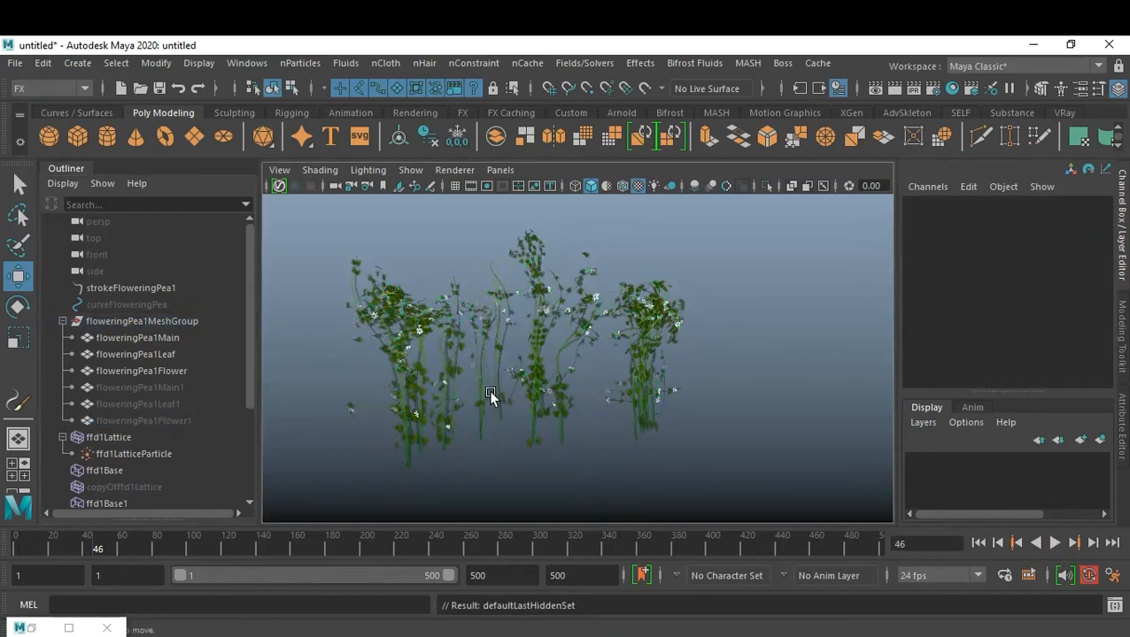
- Replay the simulation from frame 1 and inspect the remaining plant meshes up close
click(978, 542)
click(1054, 542)
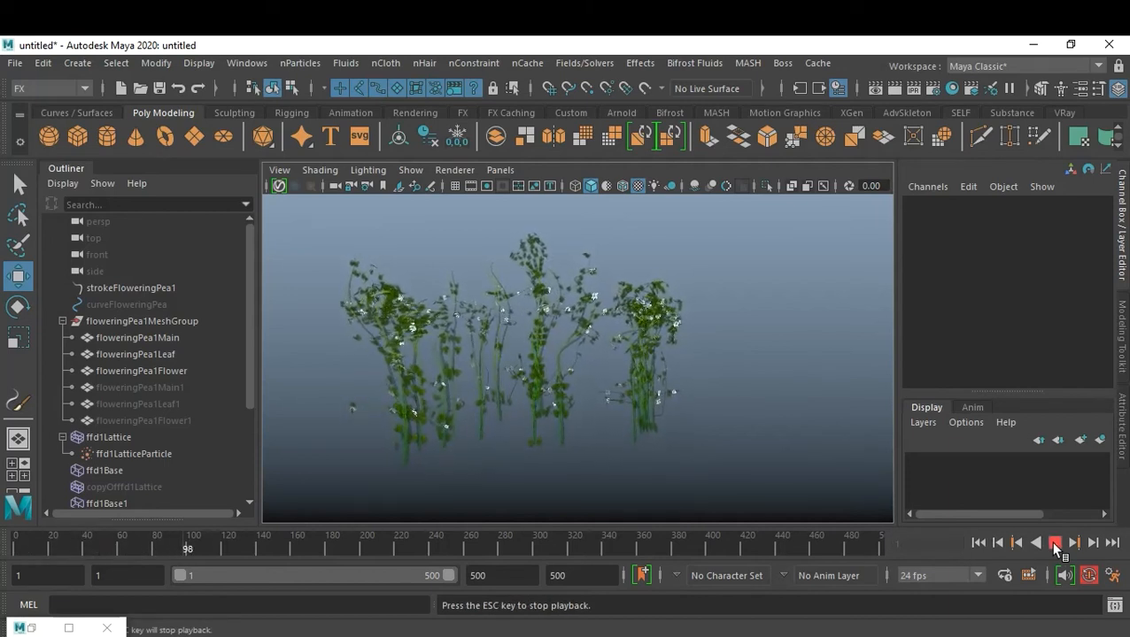
click(1054, 544)
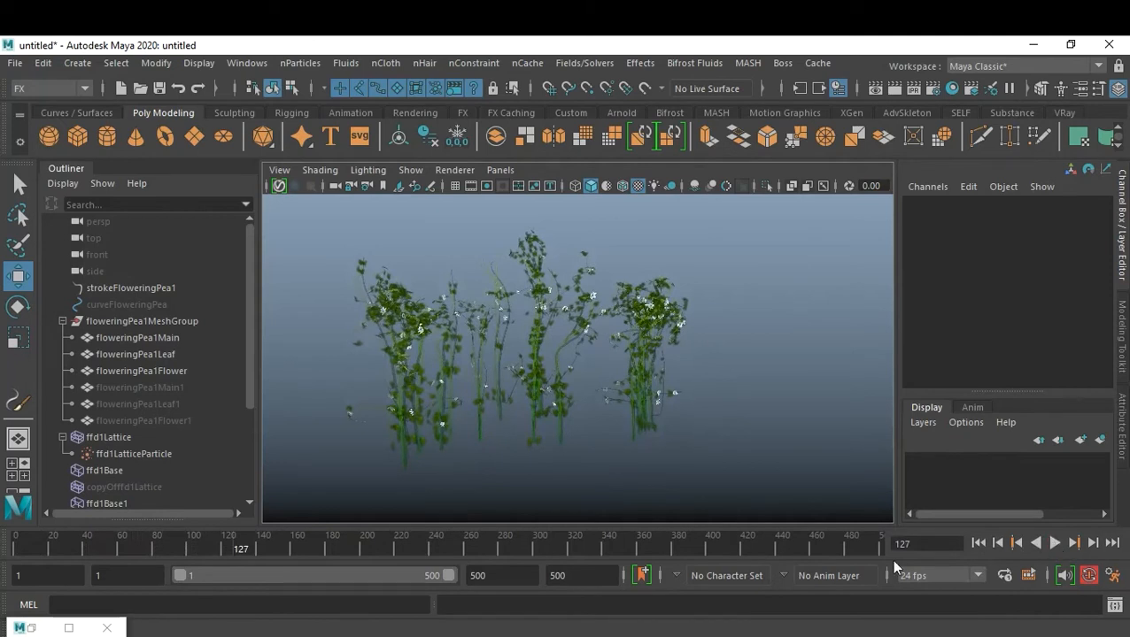
scroll(724, 431, up, 4)
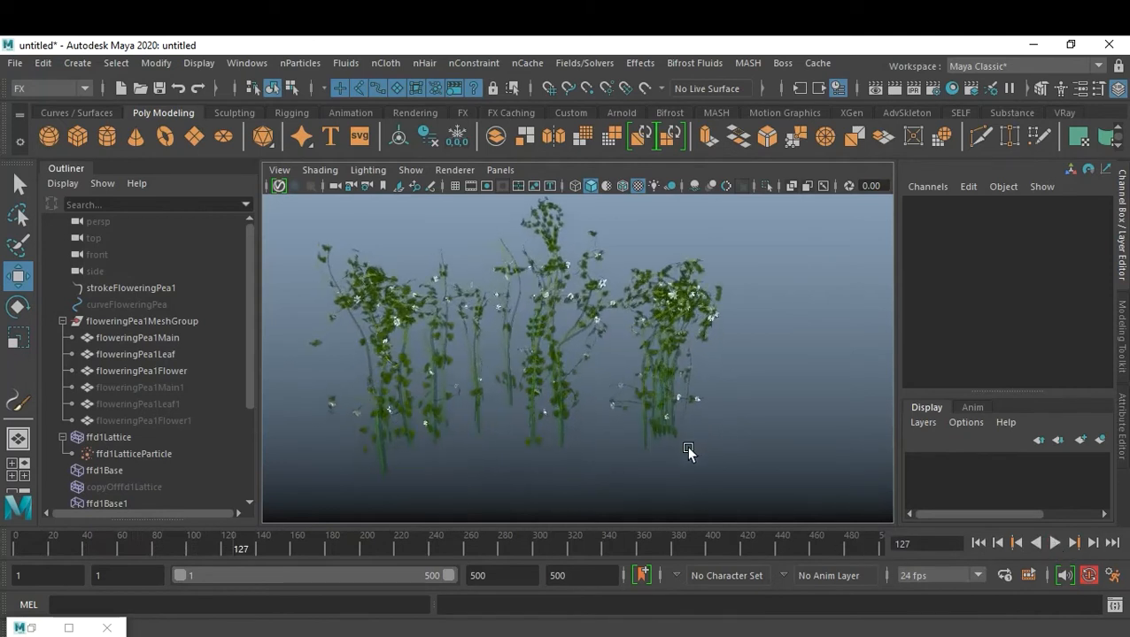
scroll(761, 478, up, 3)
alt+drag(784, 487, 751, 431)
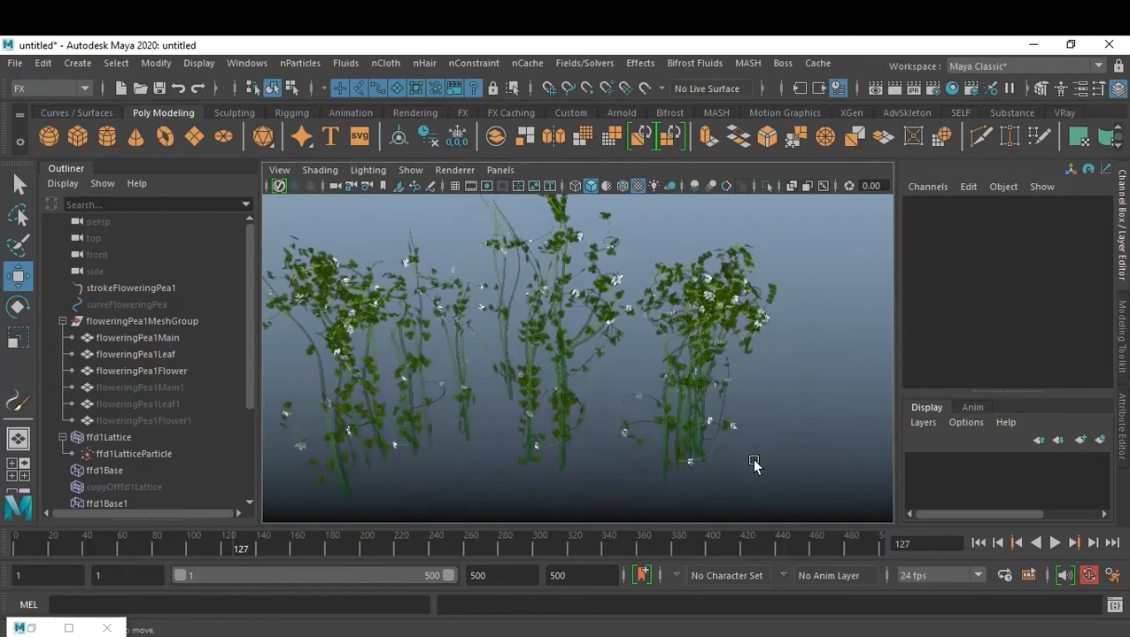
- Create a polygon disc as the ground beneath the plants and enlarge its radius to 13.3
click(223, 135)
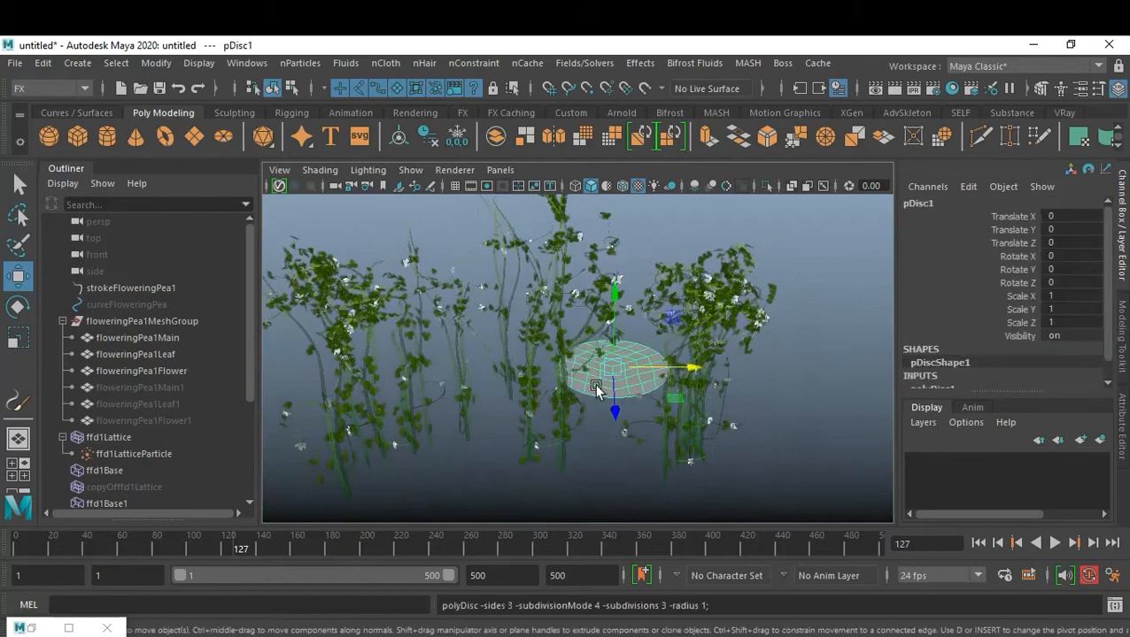
key(r)
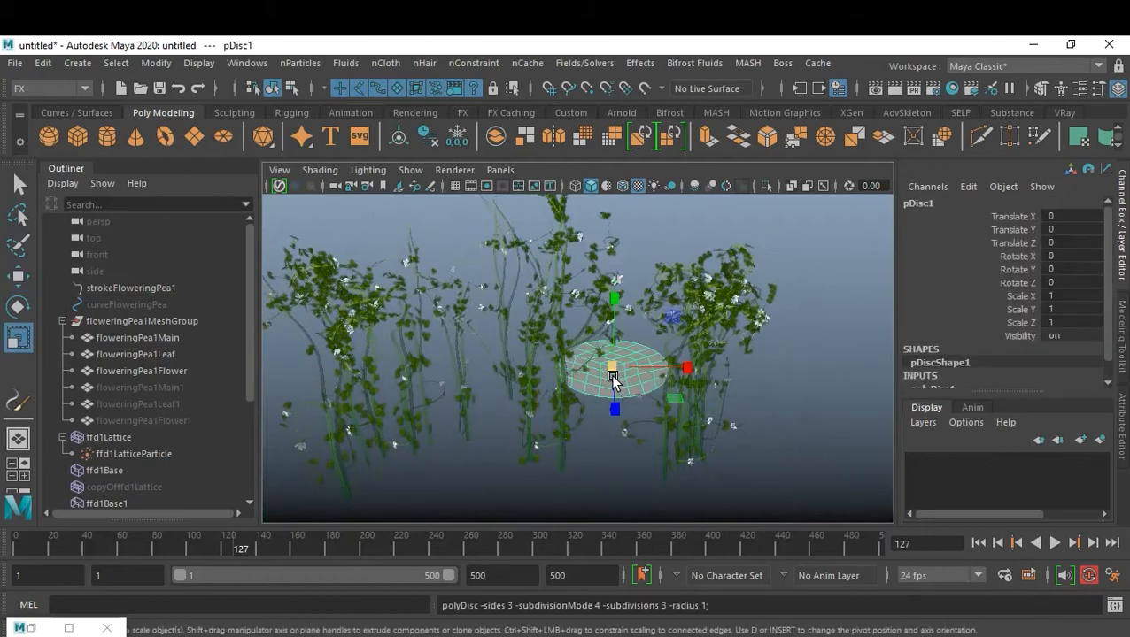
scroll(992, 354, down, 1)
click(931, 369)
scroll(986, 355, down, 1)
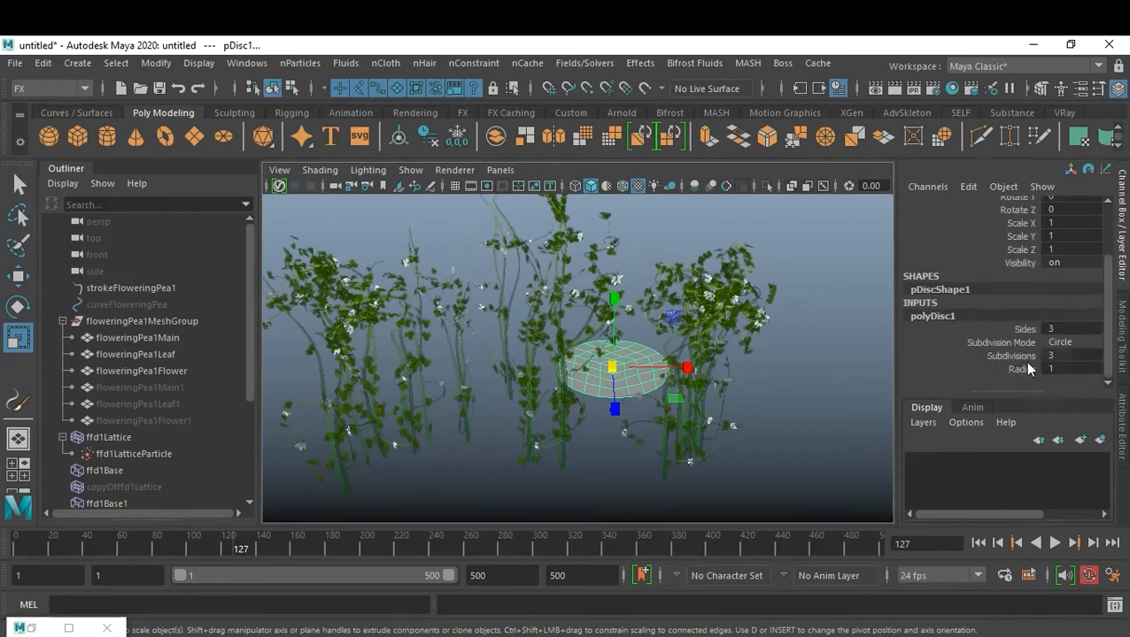
click(1014, 368)
middle_drag(511, 432, 613, 410)
alt+drag(623, 396, 660, 351)
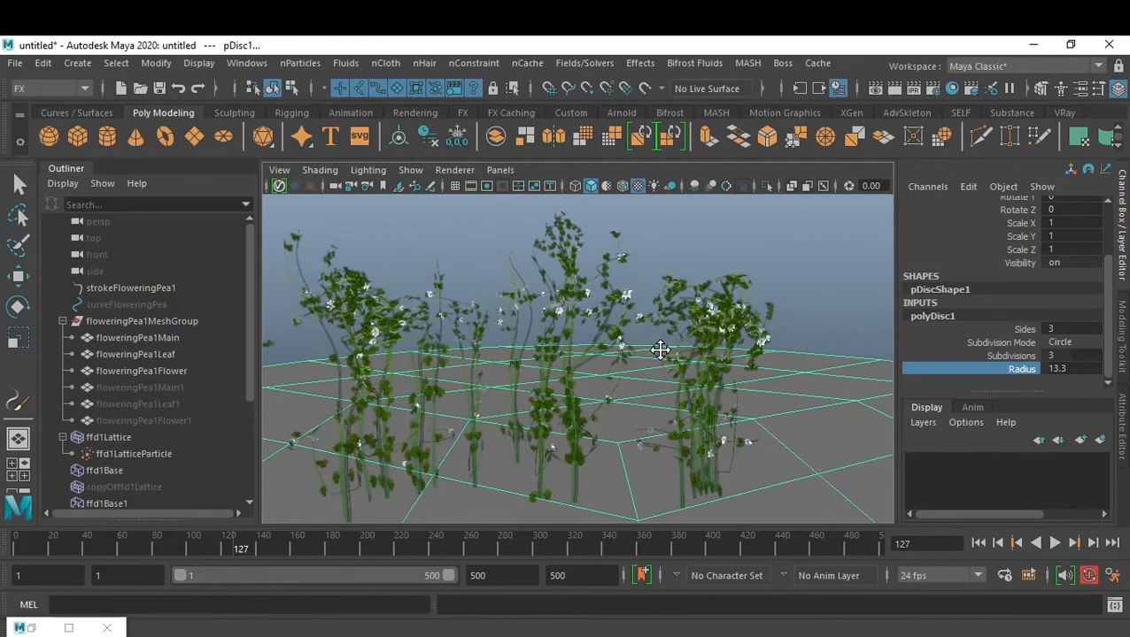
- Raise the ground disc slightly to a Translate Y of 0.088 and deselect it
key(w)
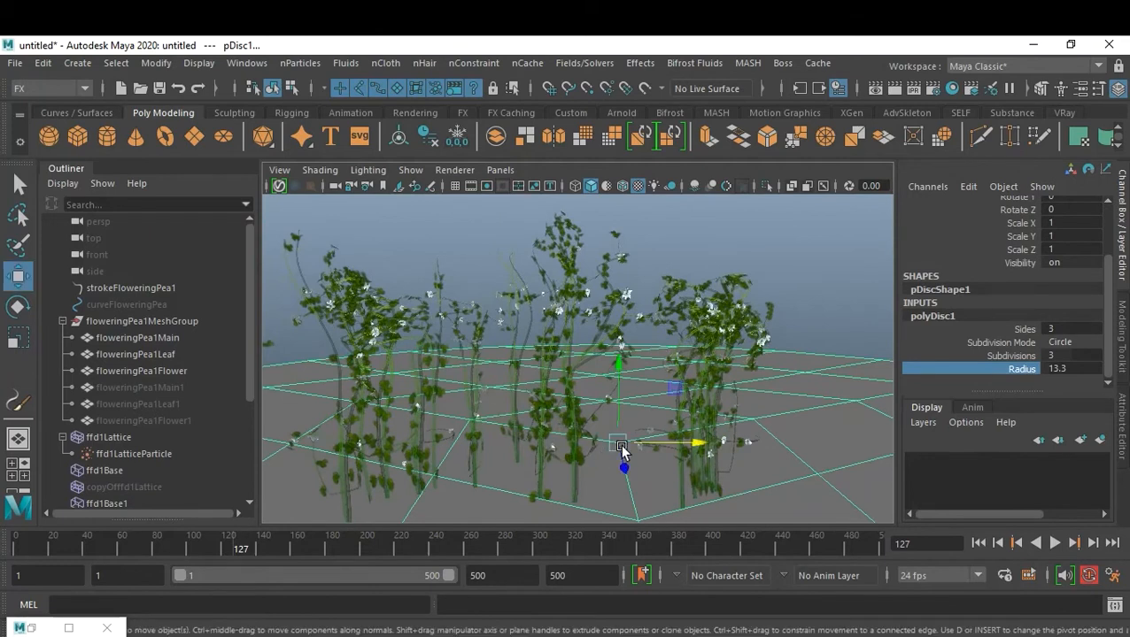
drag(621, 369, 620, 363)
click(805, 285)
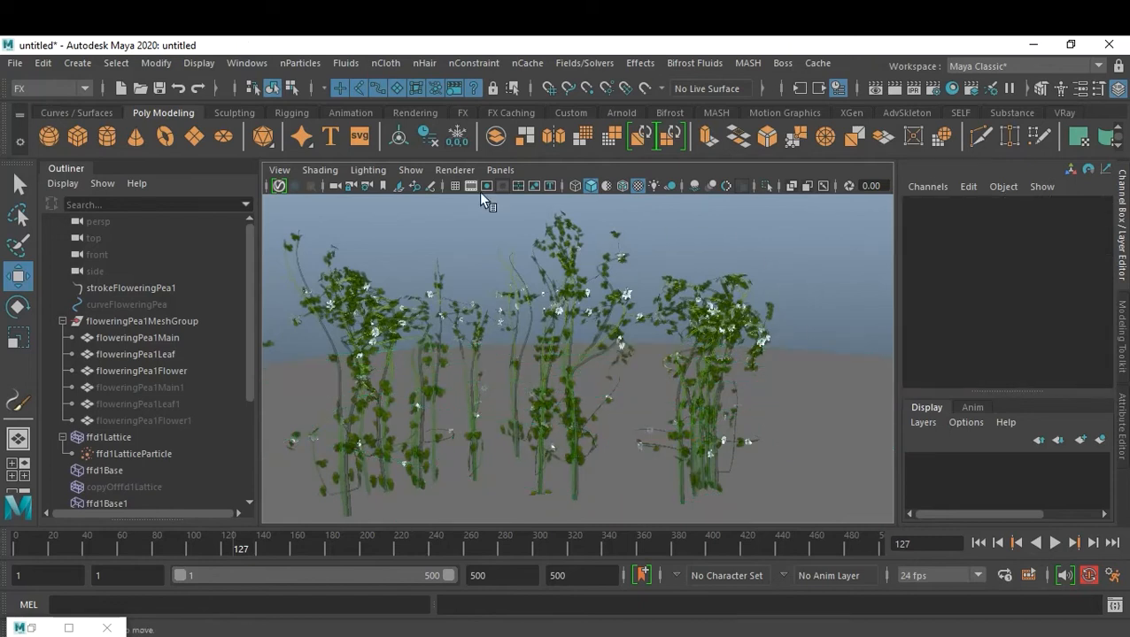
click(309, 168)
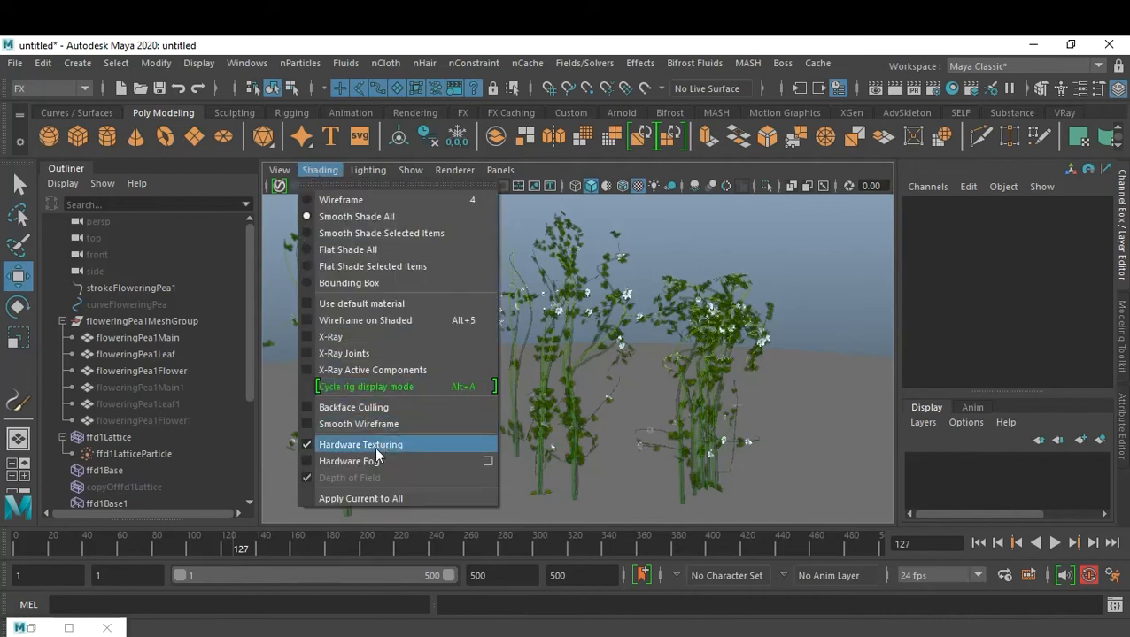
click(772, 446)
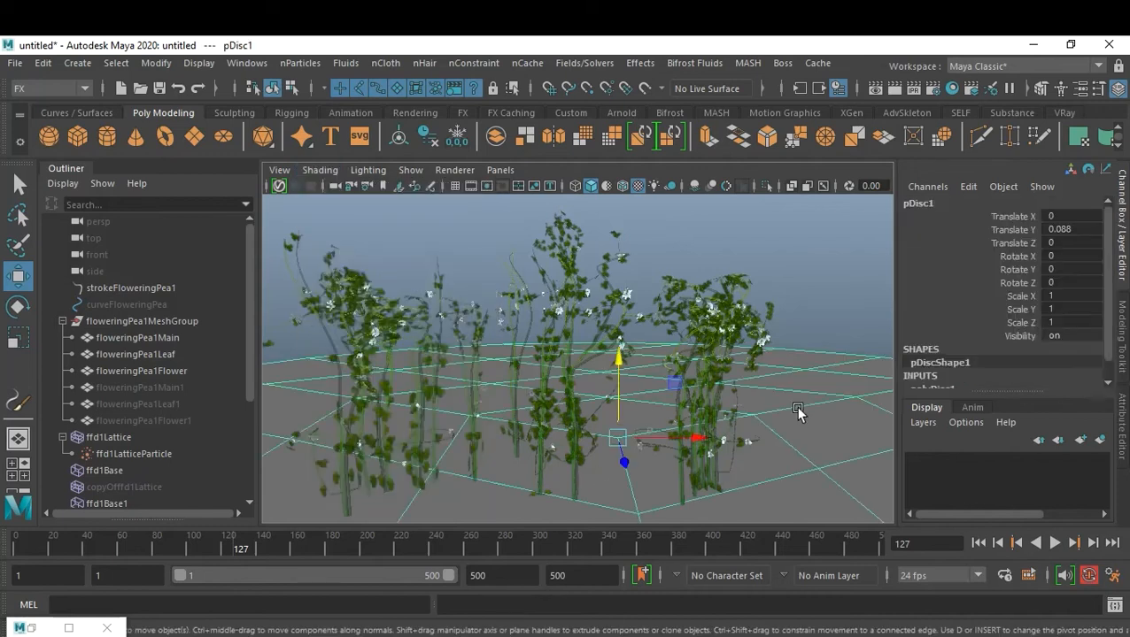
click(317, 170)
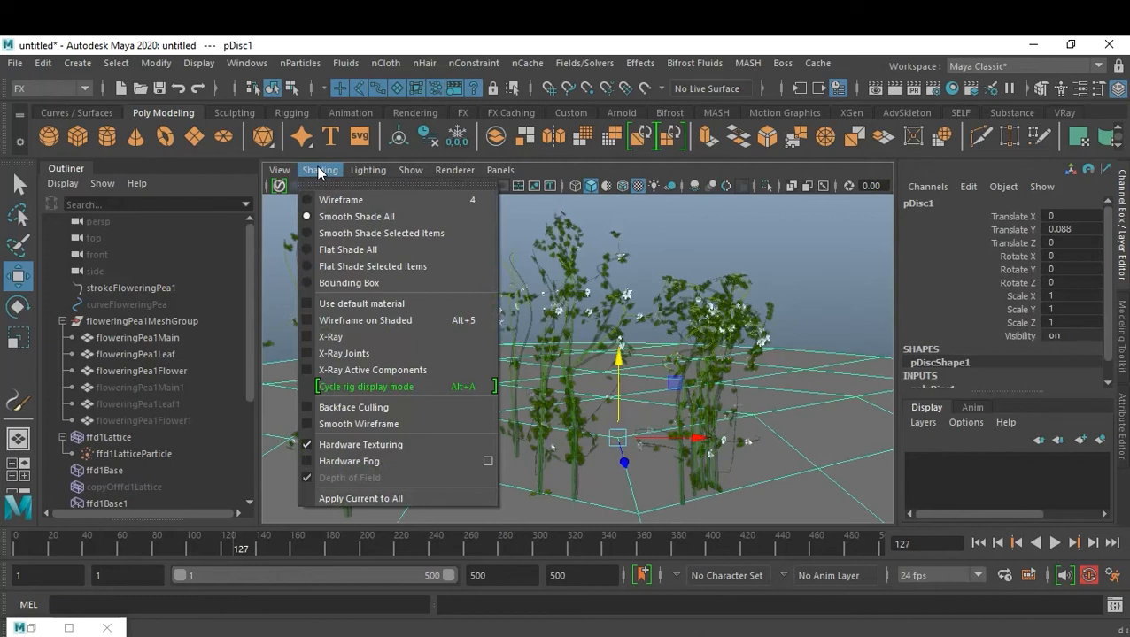
click(830, 324)
- Set the ground disc's subdivisions to 5
click(829, 381)
scroll(940, 367, down, 1)
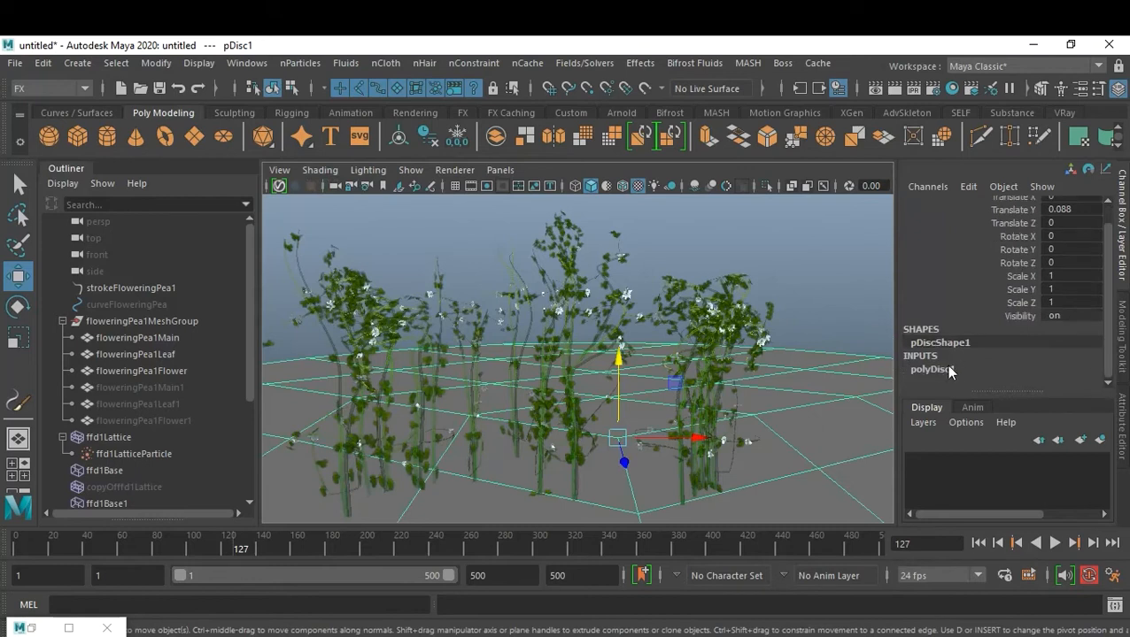
click(931, 369)
scroll(988, 348, down, 2)
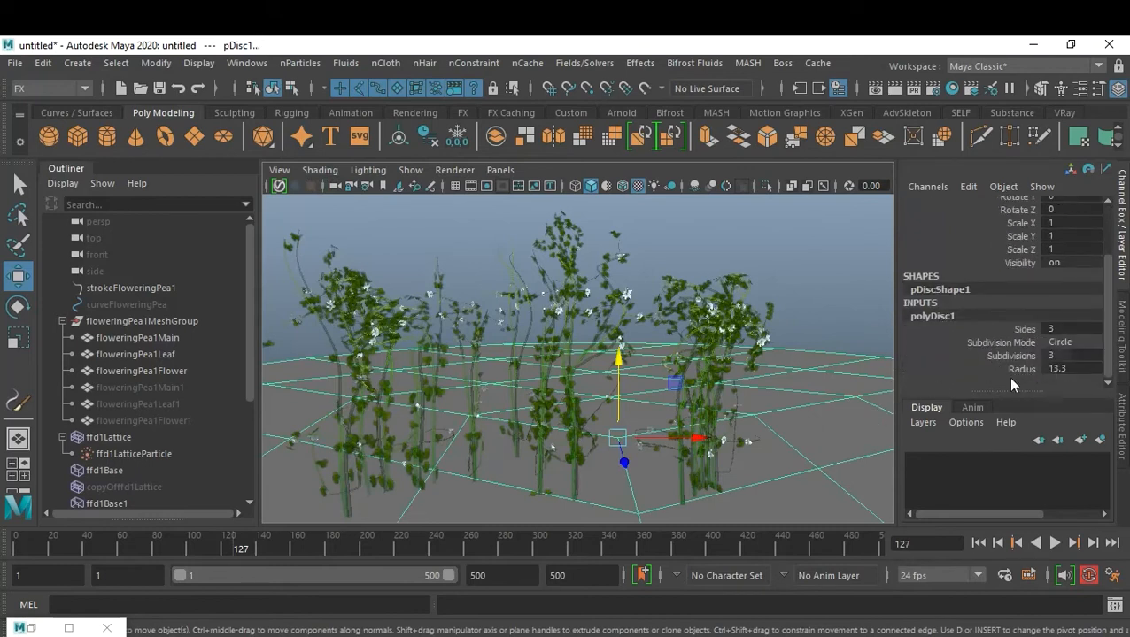
double_click(1072, 356)
text(4)
key(Return)
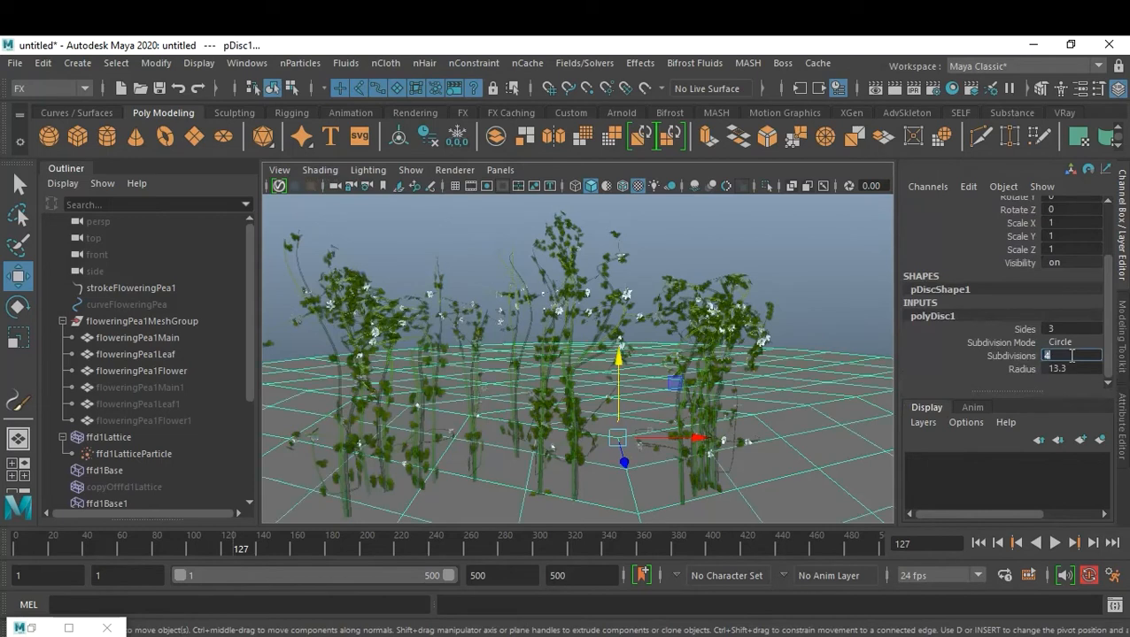
text(5)
key(Return)
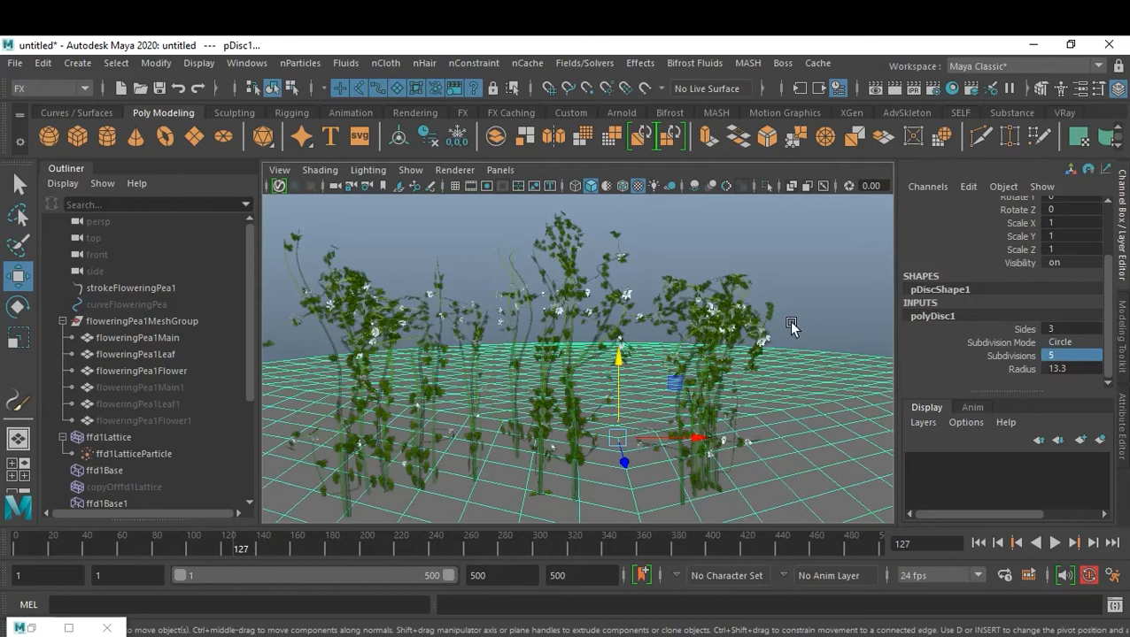
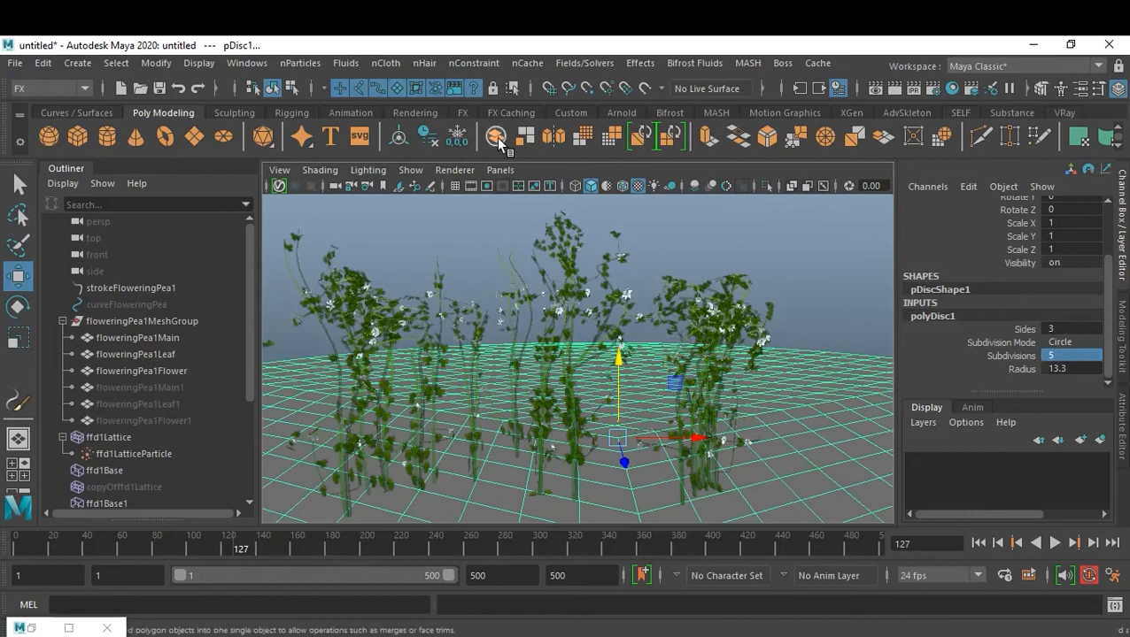
- Switch to the Modeling menu set and create a Texture deformer on the disc with UV point space, Handle direction and strength 1
click(69, 87)
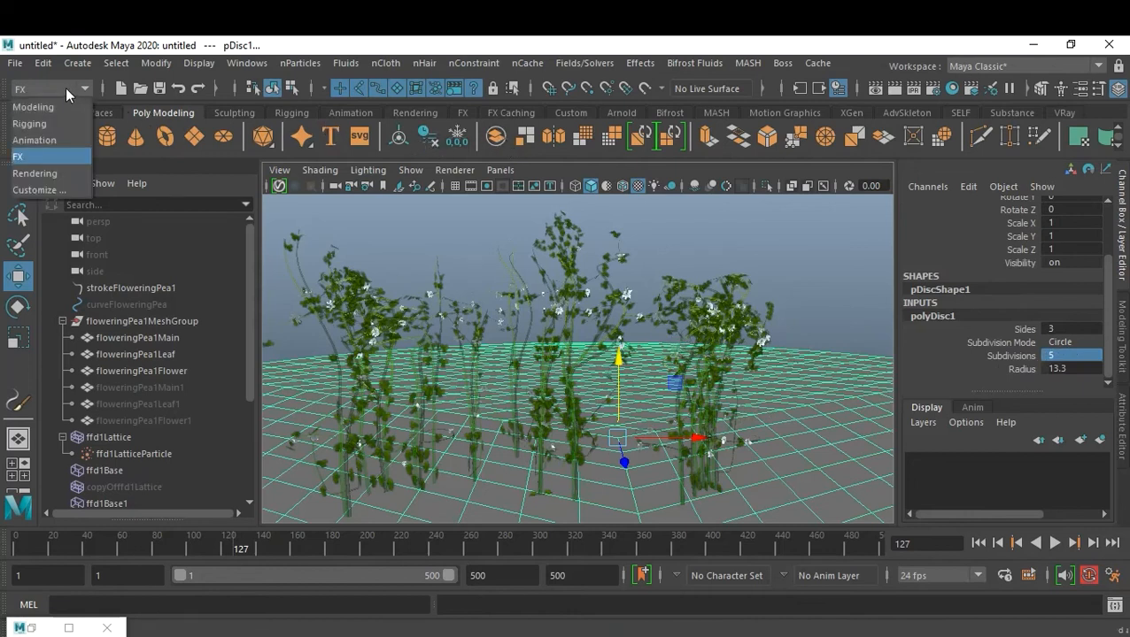
click(36, 107)
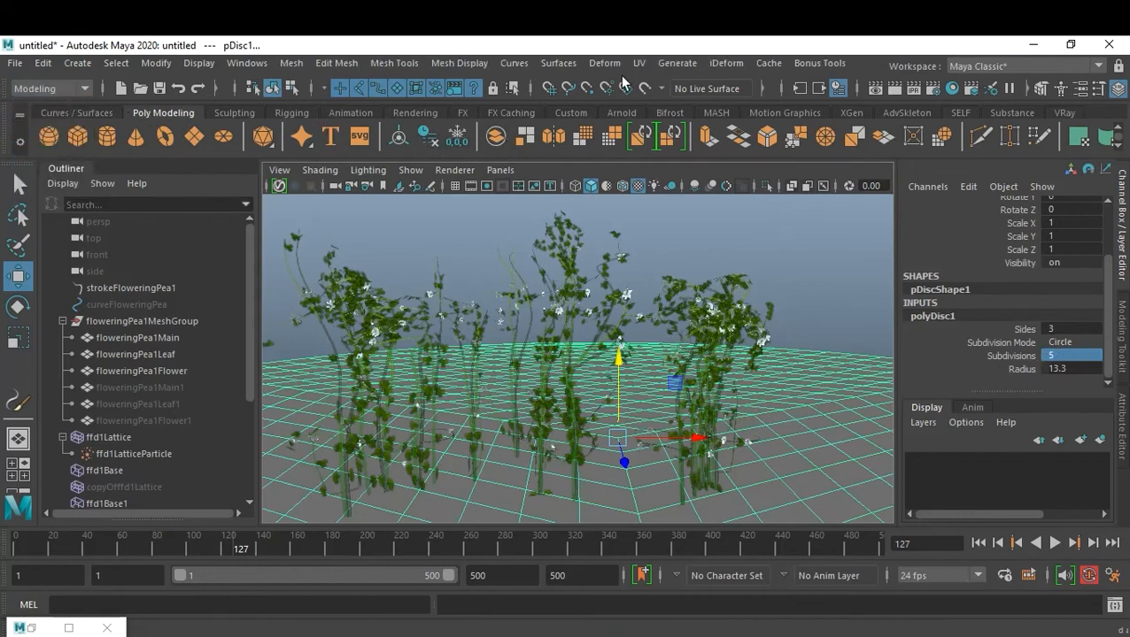
click(609, 65)
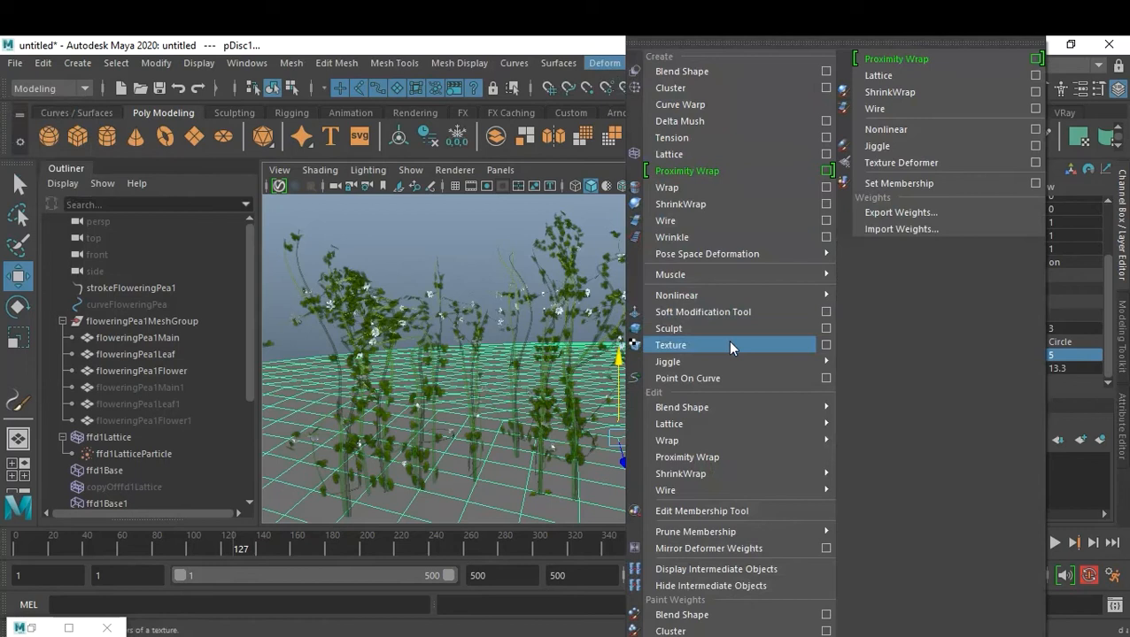
click(825, 345)
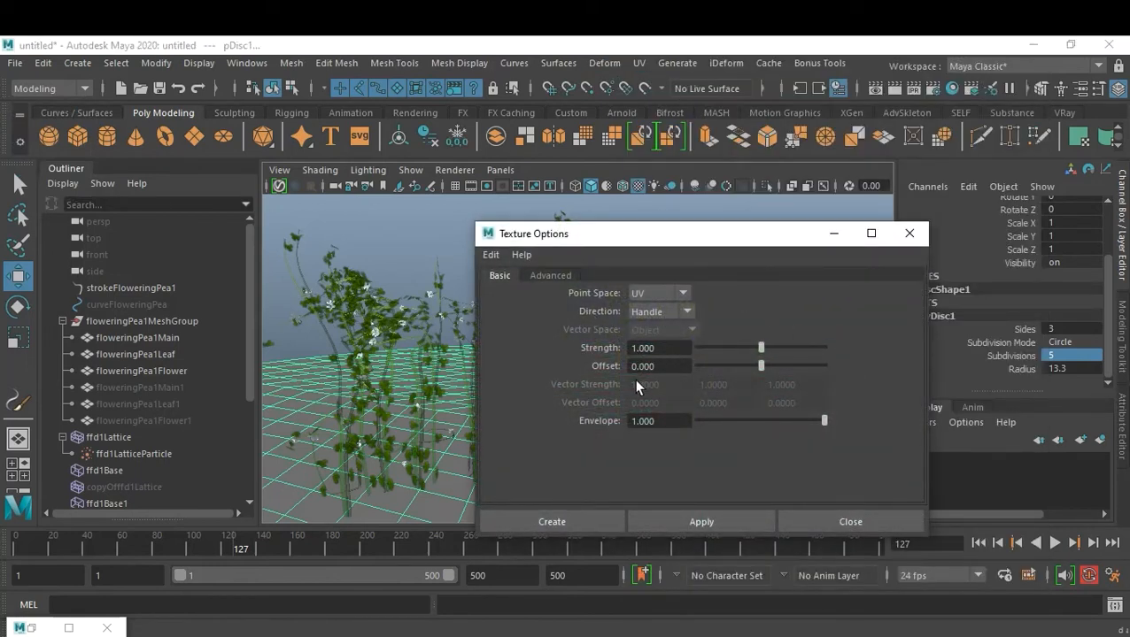
click(578, 521)
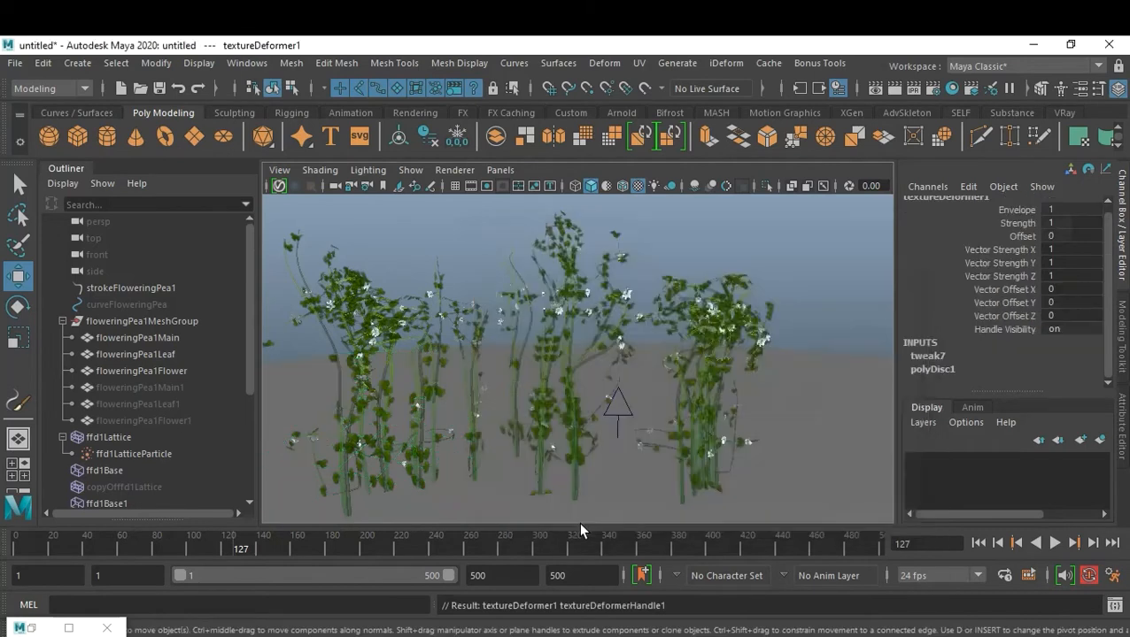
- Assign a Fractal texture to the Texture attribute of the disc's texture deformer
scroll(168, 442, down, 3)
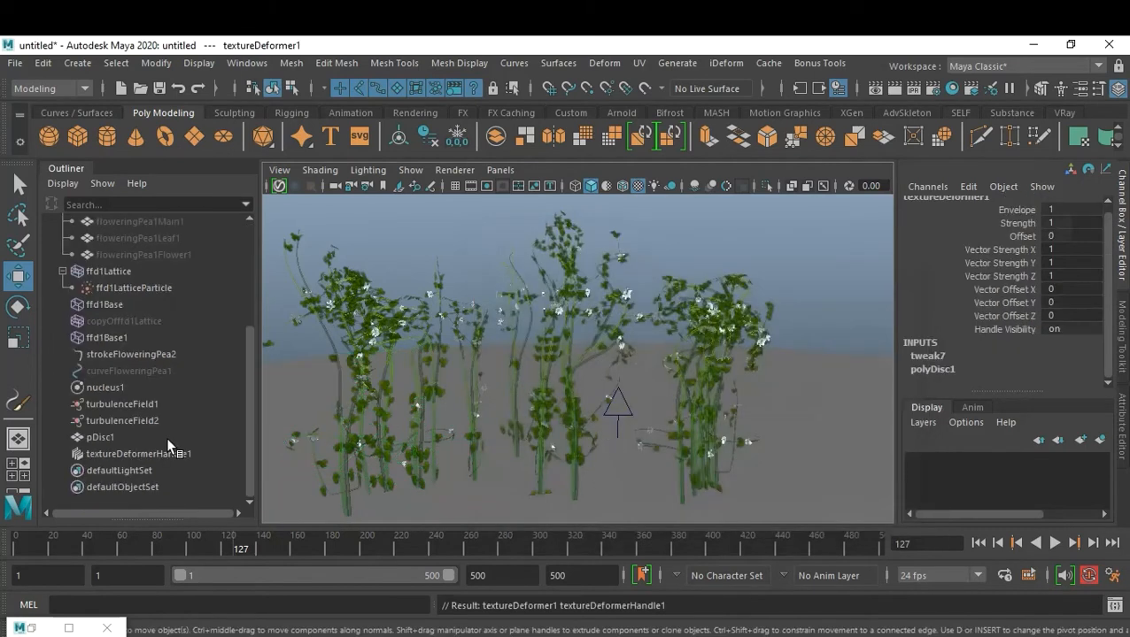
click(160, 454)
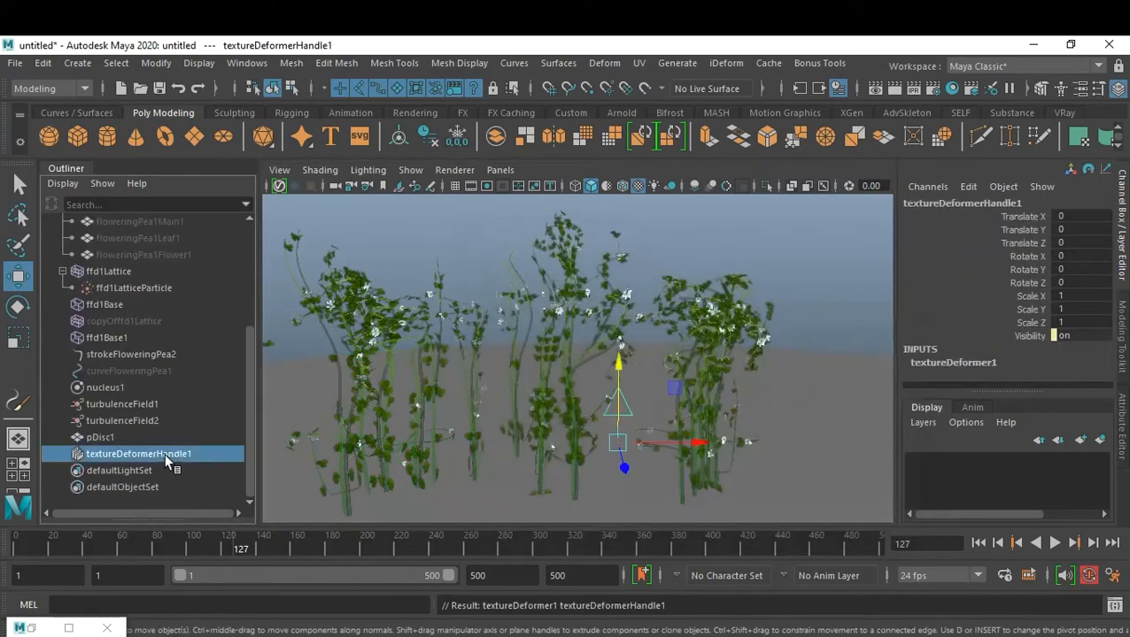
key(ctrl+a)
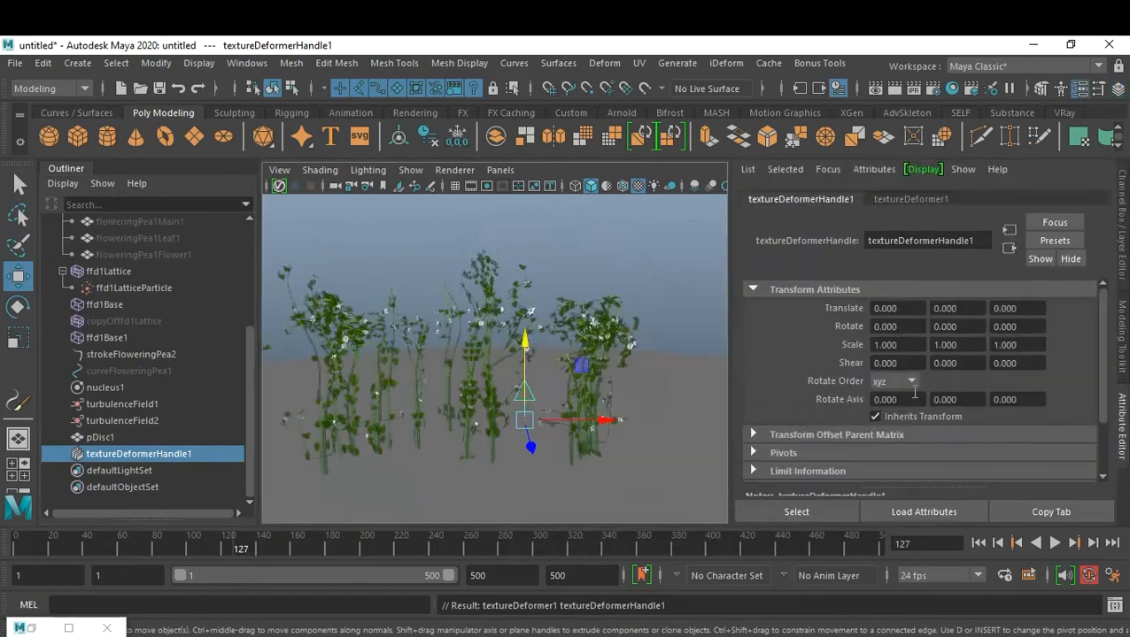
click(917, 199)
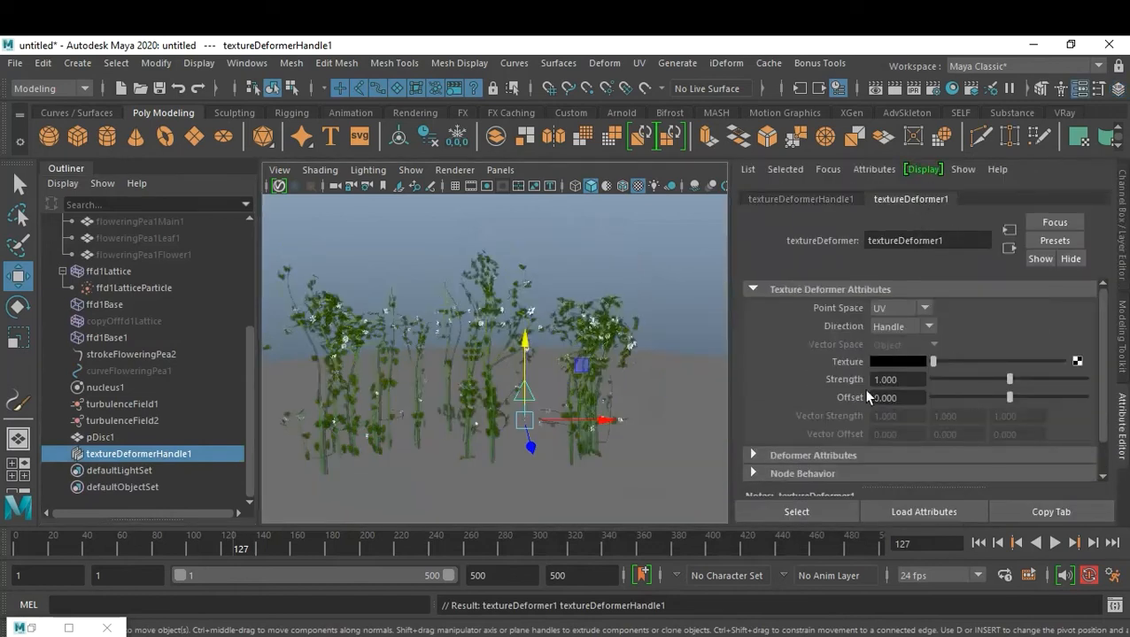
click(1075, 361)
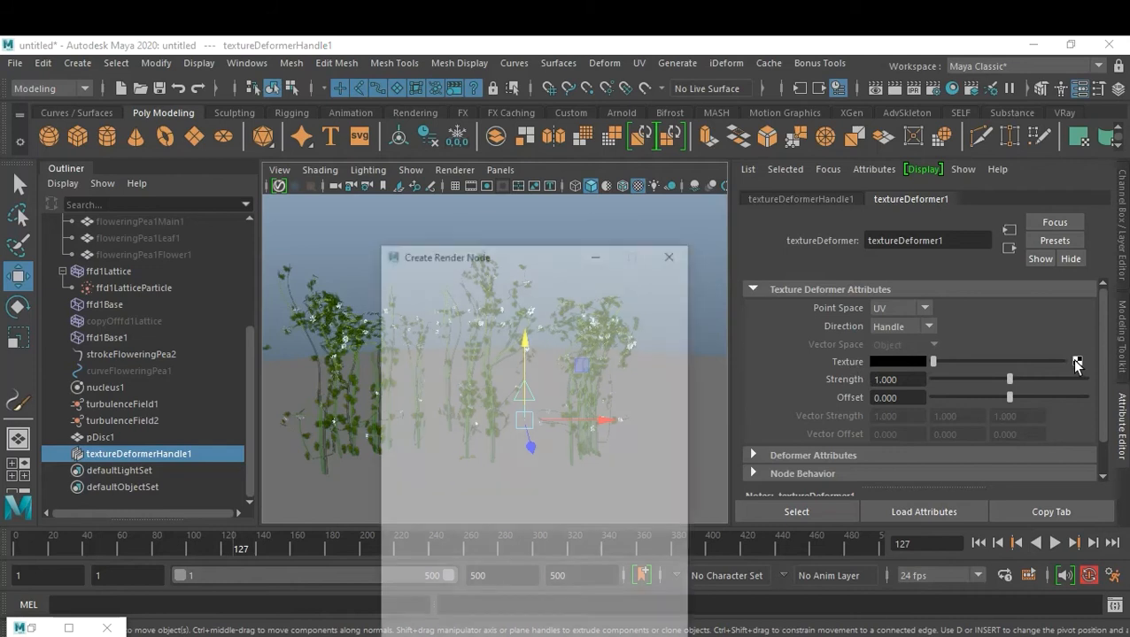
scroll(554, 477, down, 1)
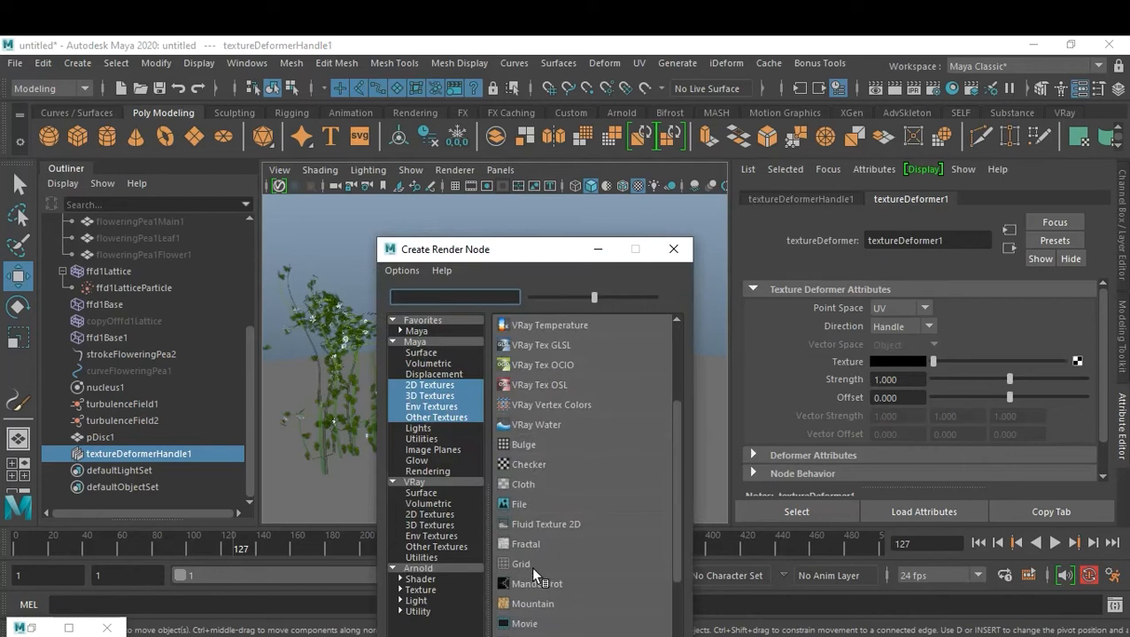
click(528, 544)
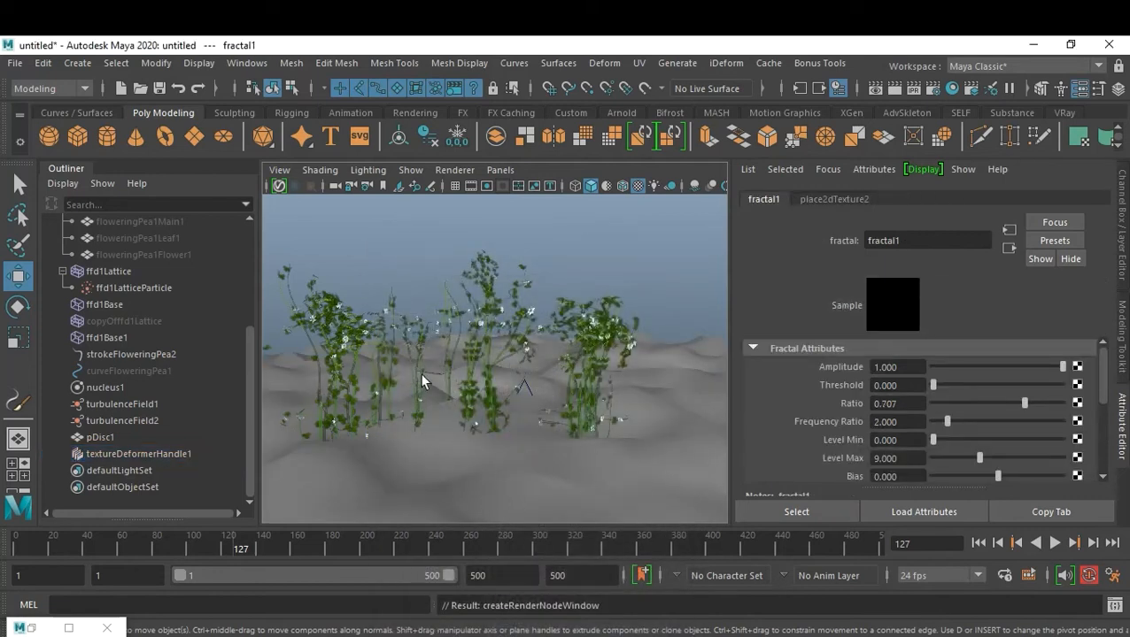
- Play the animation from frame 1 to check the plants' motion on the fractal ground and review the fractal's Animated setting
click(978, 543)
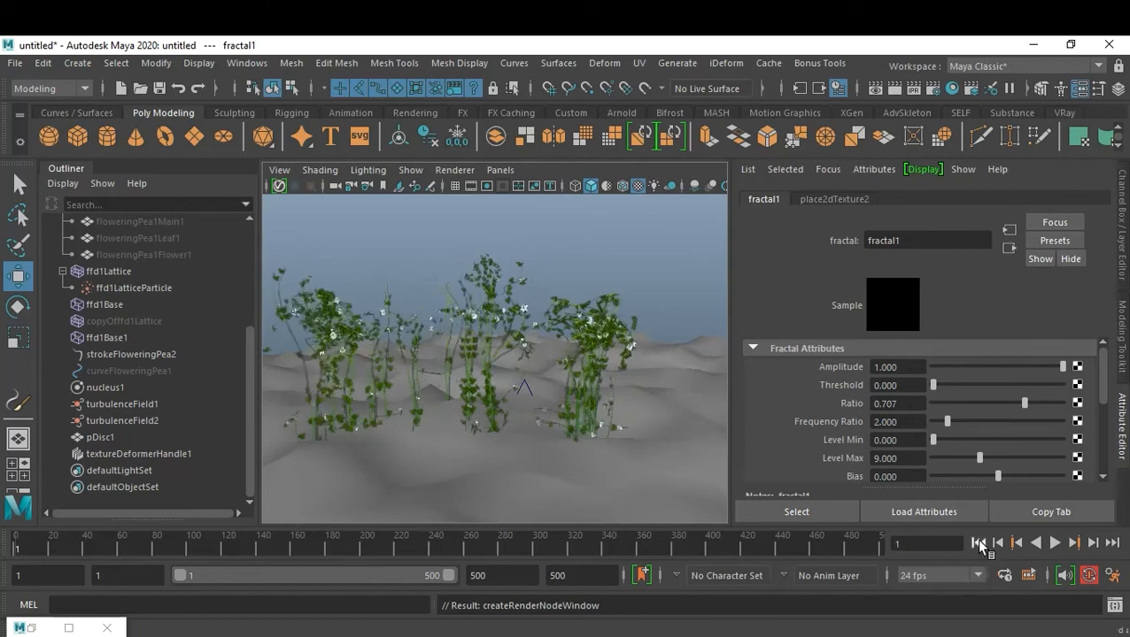
click(1055, 543)
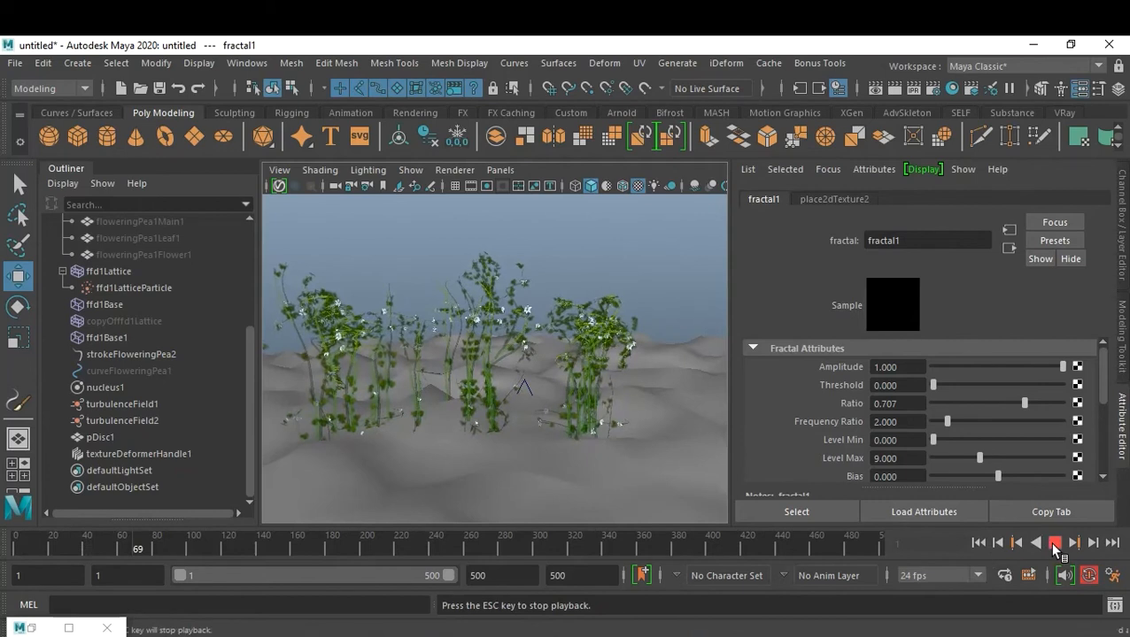
click(1055, 543)
scroll(1021, 404, down, 2)
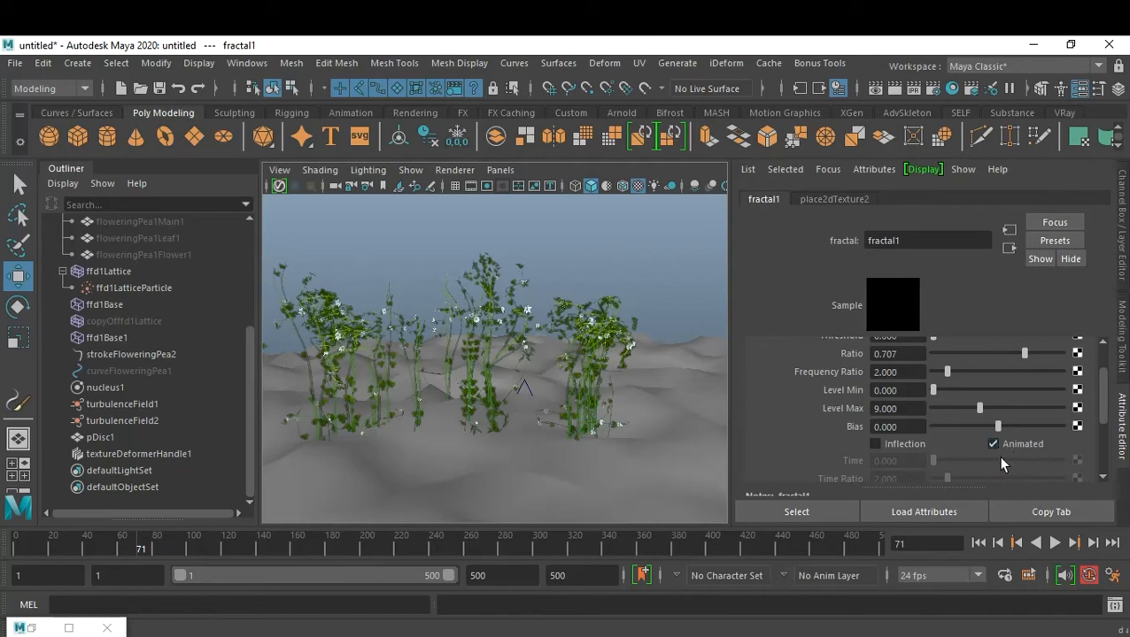
click(977, 543)
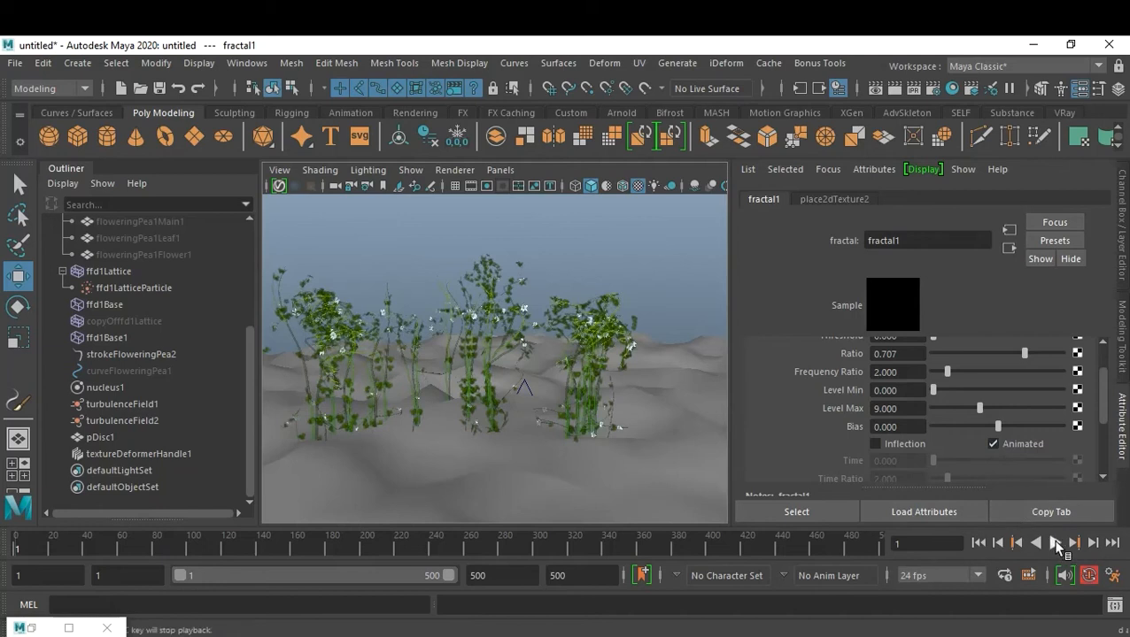
click(1055, 544)
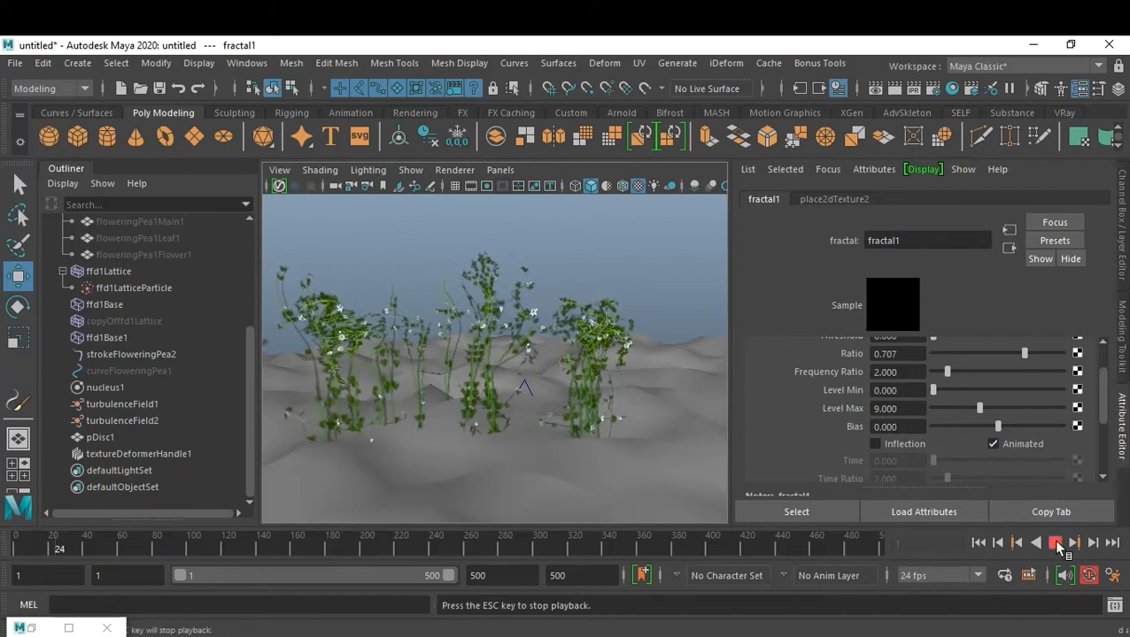
click(1055, 544)
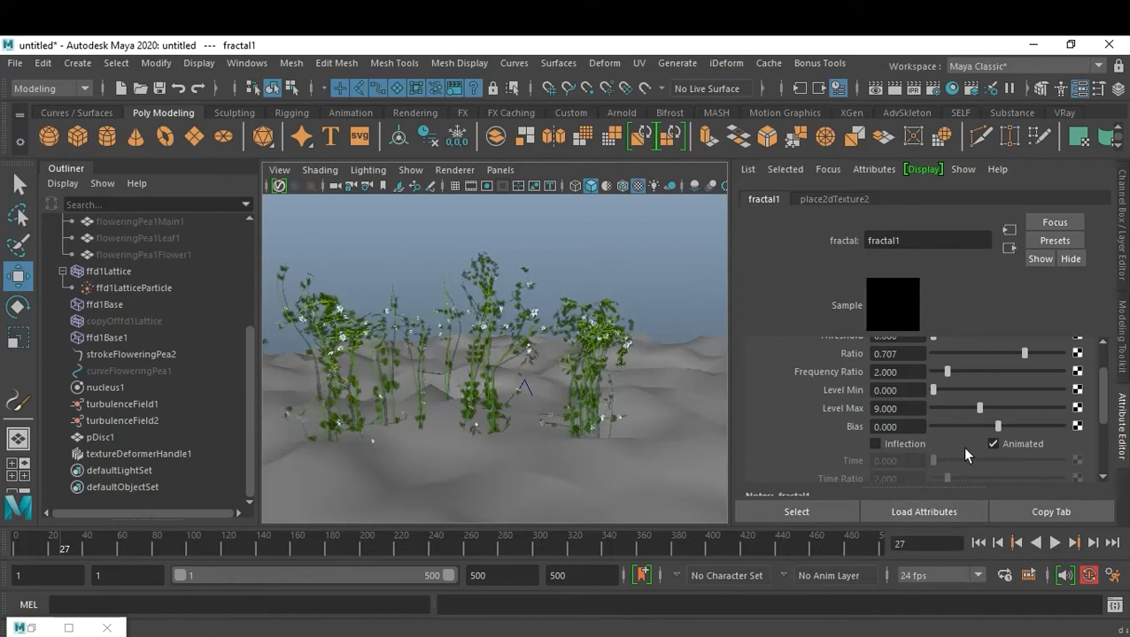
- Try the Inflection option on the ground's fractal texture
scroll(974, 402, up, 2)
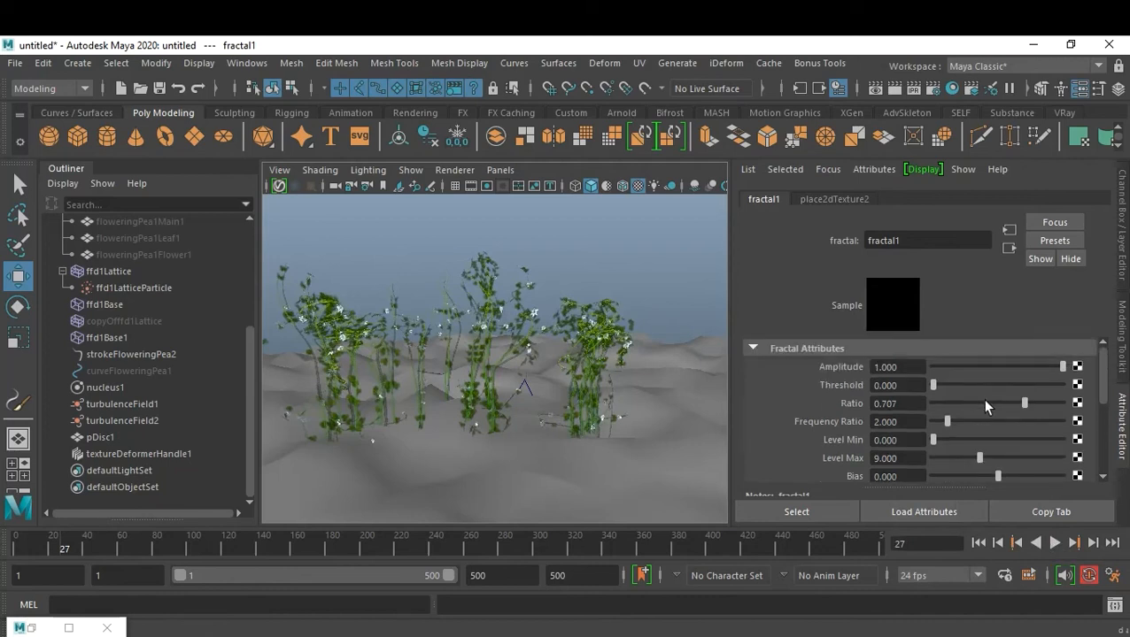
scroll(986, 406, down, 4)
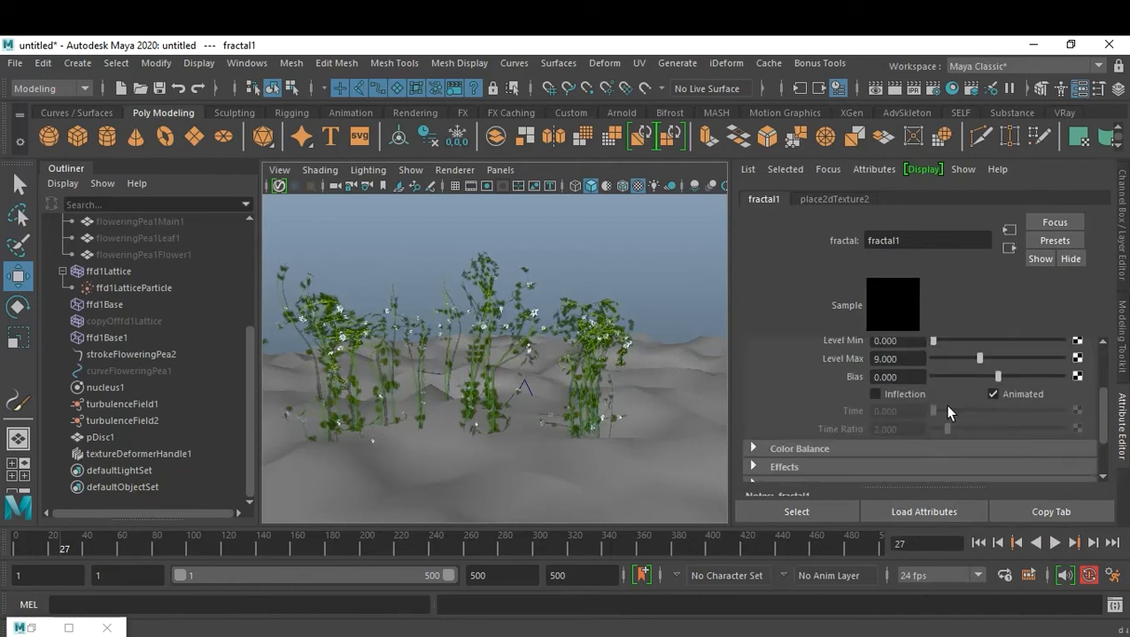
click(919, 393)
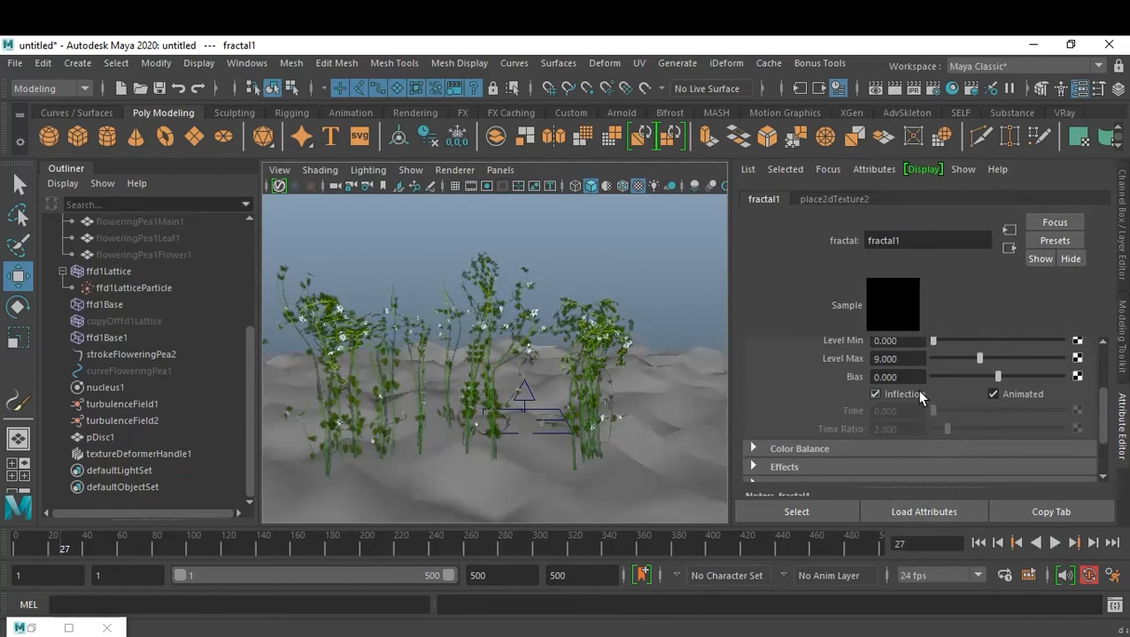
- Set the fractal texture's Amplitude to 0.701, Threshold to 0.234 and Frequency Ratio to 3.922
scroll(995, 363, up, 3)
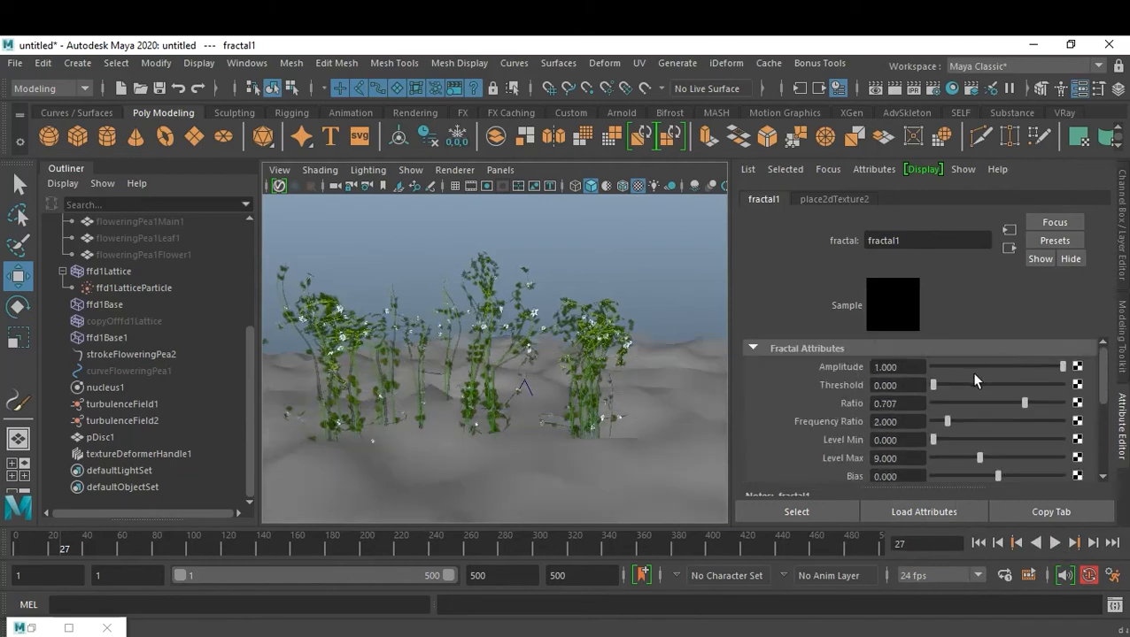
drag(1061, 366, 1020, 384)
drag(937, 389, 973, 425)
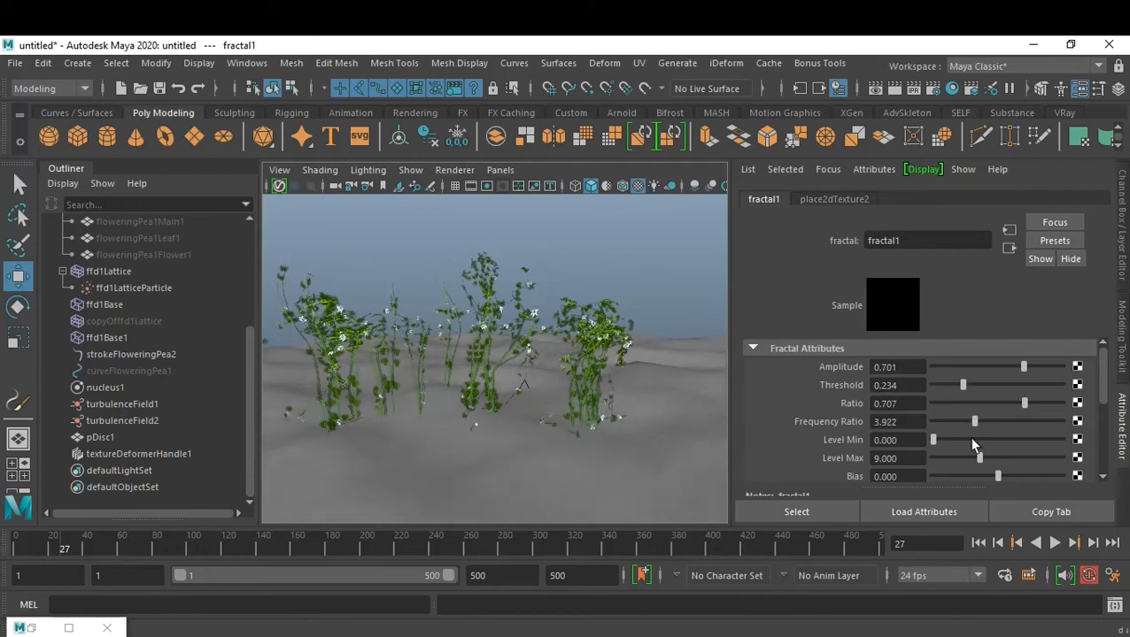
- Display the ground disc in smooth mesh preview and deselect it
click(659, 298)
click(670, 389)
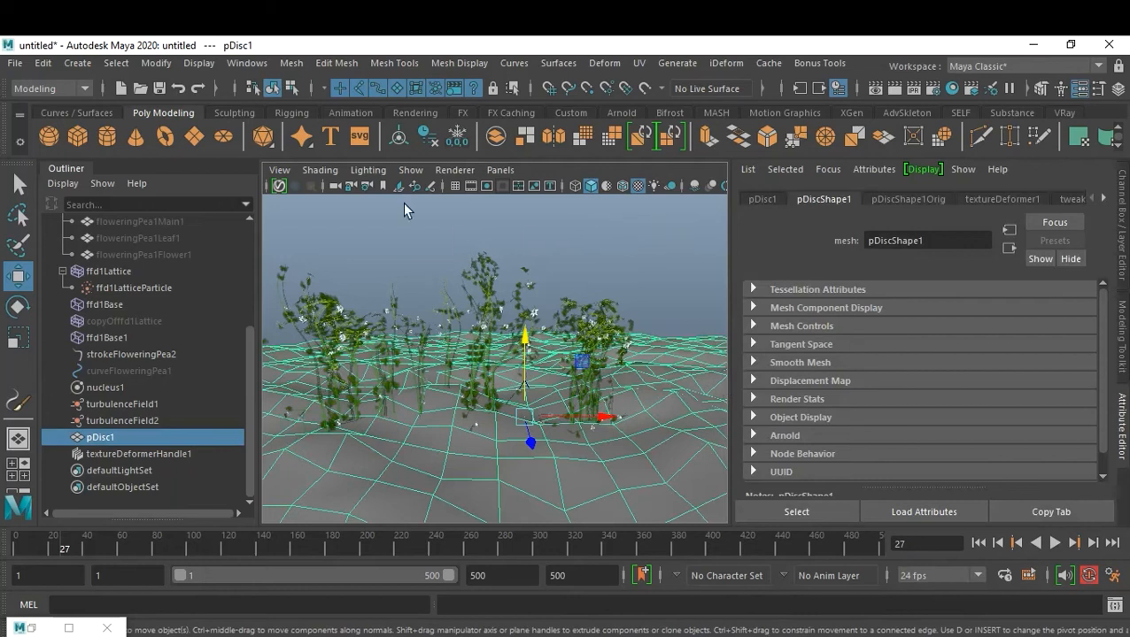
click(652, 265)
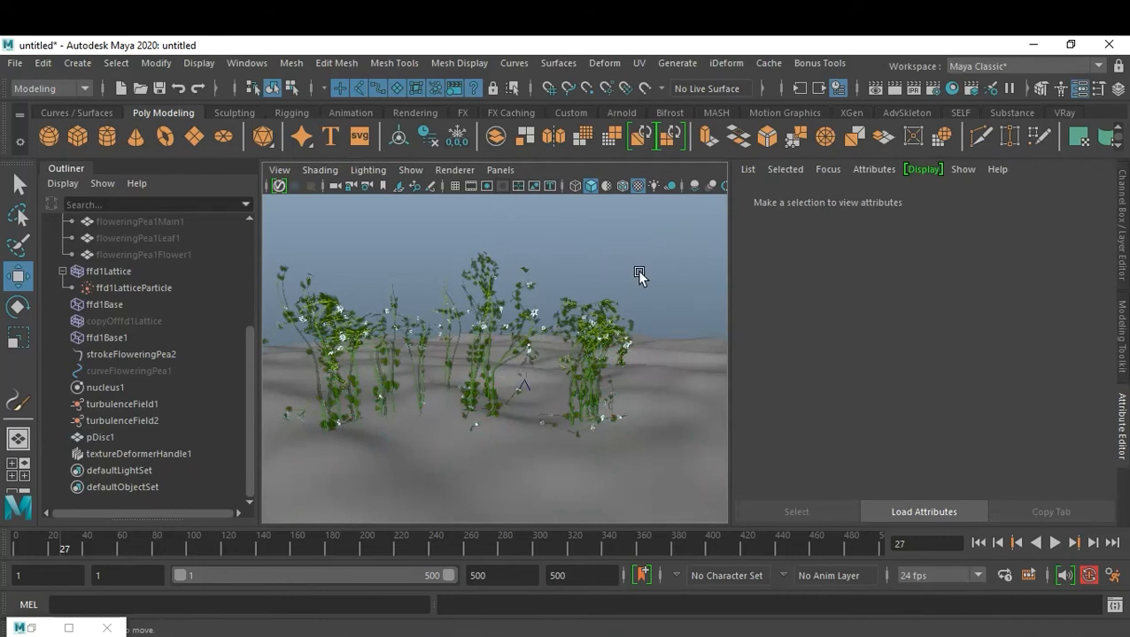
- Turn on Hardware Fog in the perspective view and open its renderer settings beside the plants
click(315, 170)
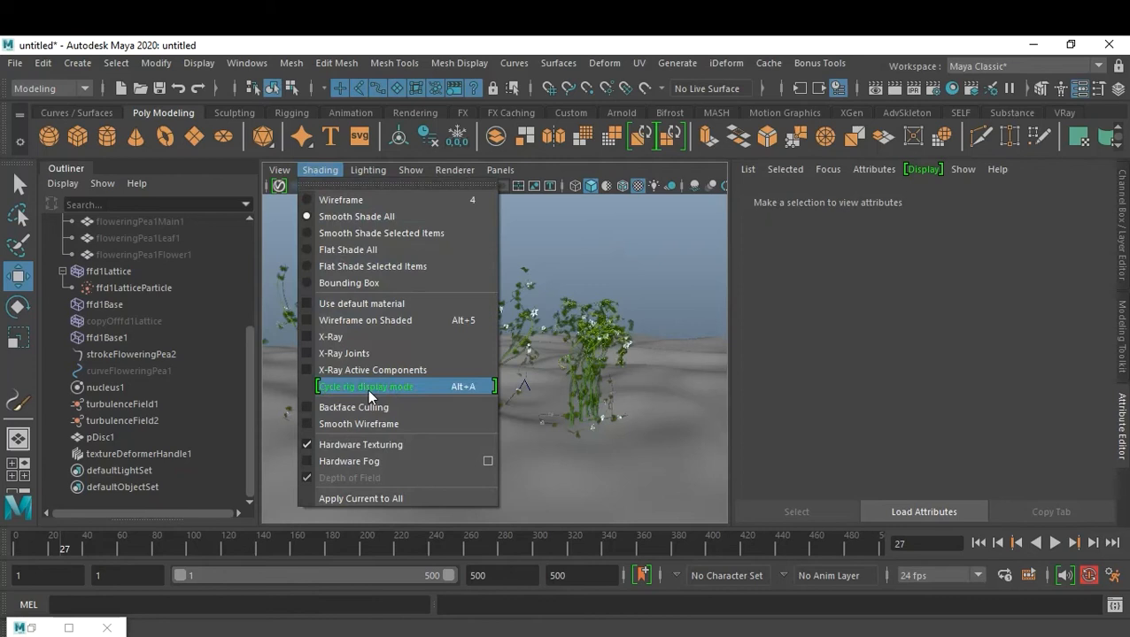
click(307, 459)
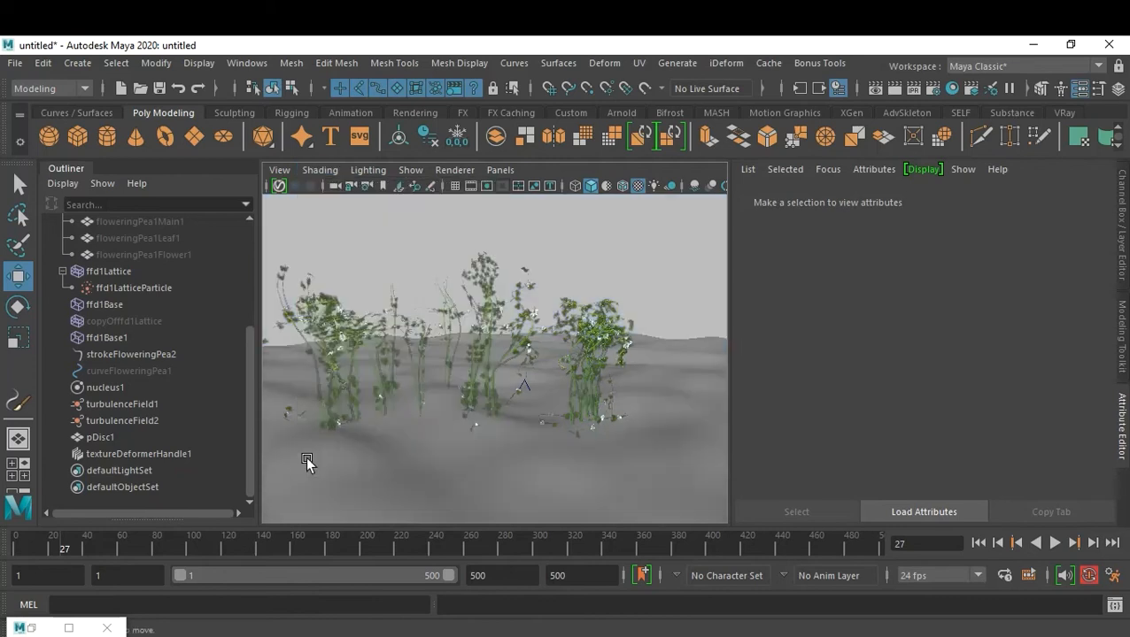
click(305, 173)
click(488, 461)
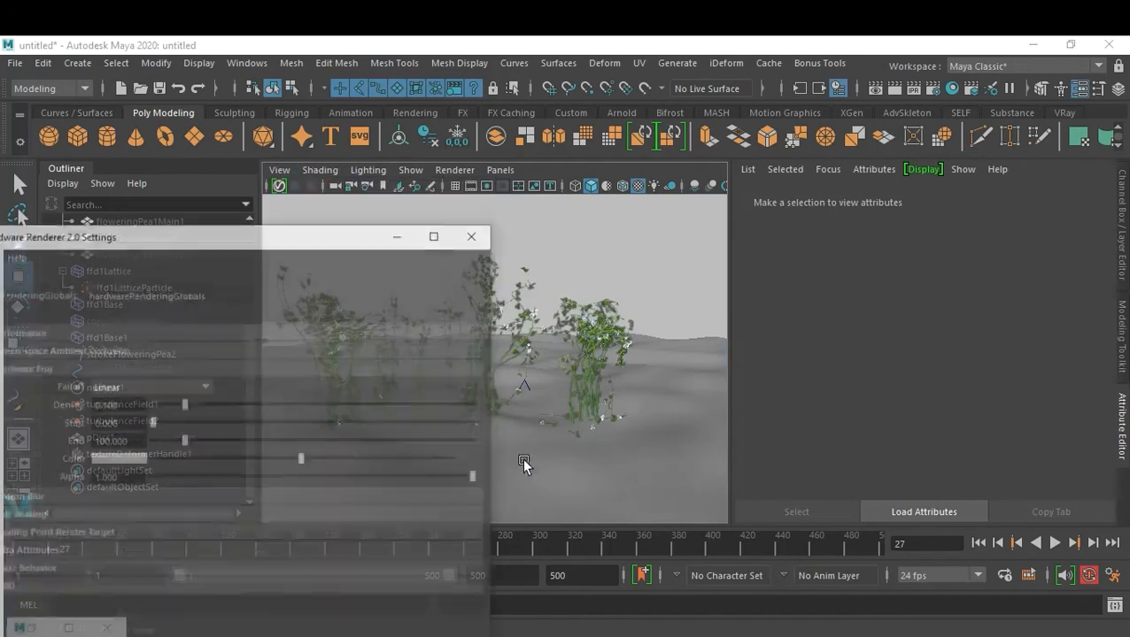
drag(279, 243, 905, 206)
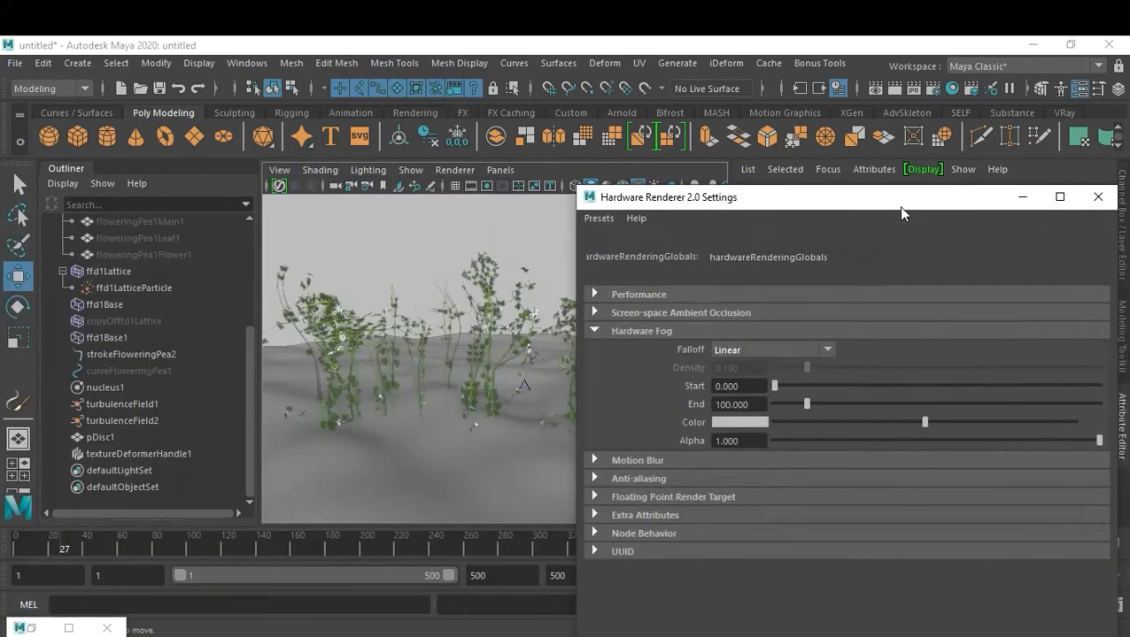
- Change the hardware fog's color to turquoise and set its End distance to about 23.136
click(734, 425)
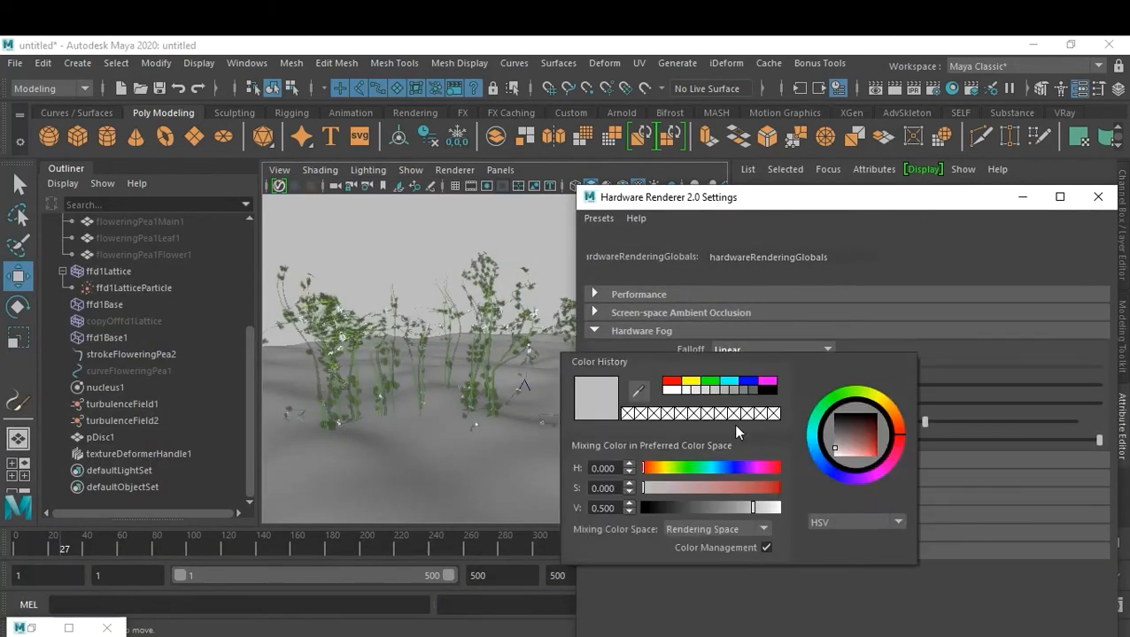
click(711, 468)
click(761, 488)
drag(760, 488, 759, 489)
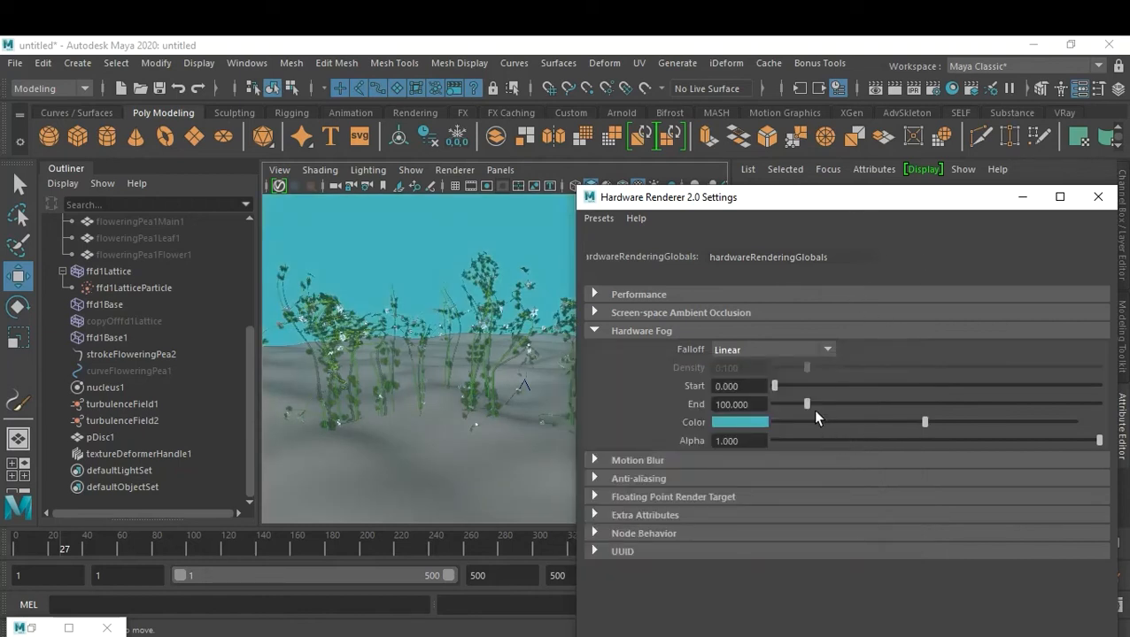
drag(806, 404, 778, 403)
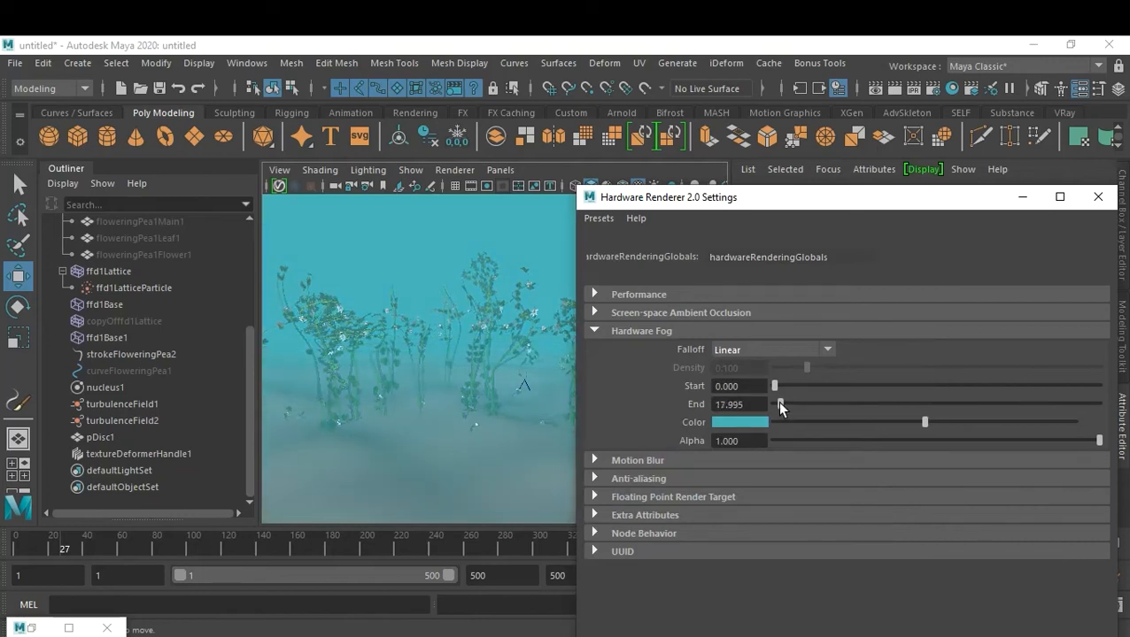
drag(778, 403, 780, 403)
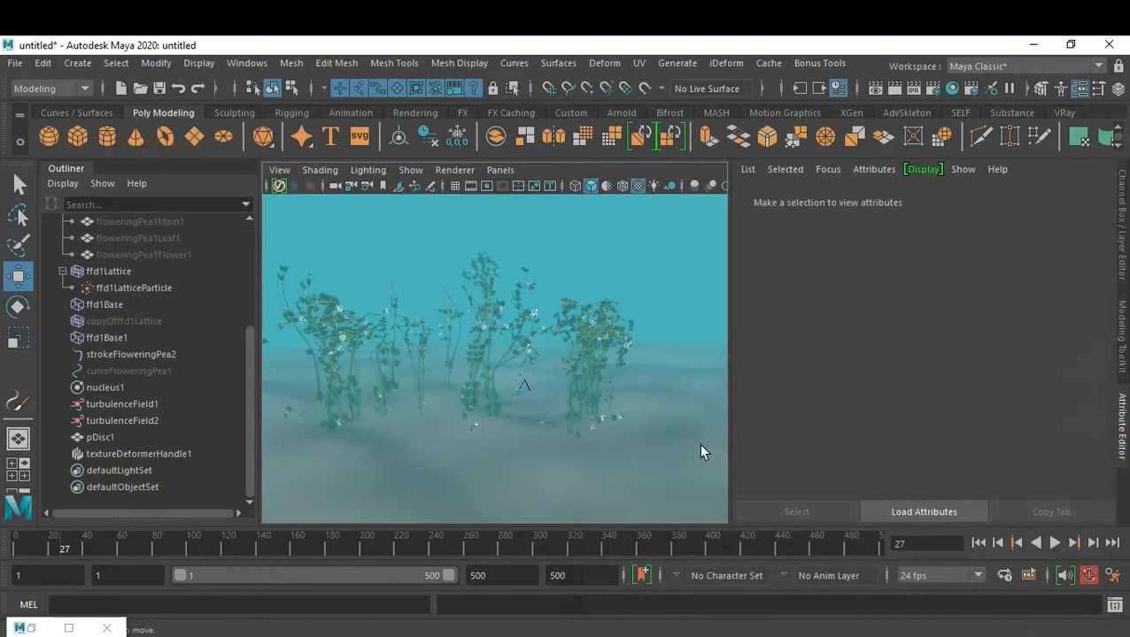
- Reframe the plants in the perspective view and select the persp camera
alt+middle_drag(535, 408, 557, 412)
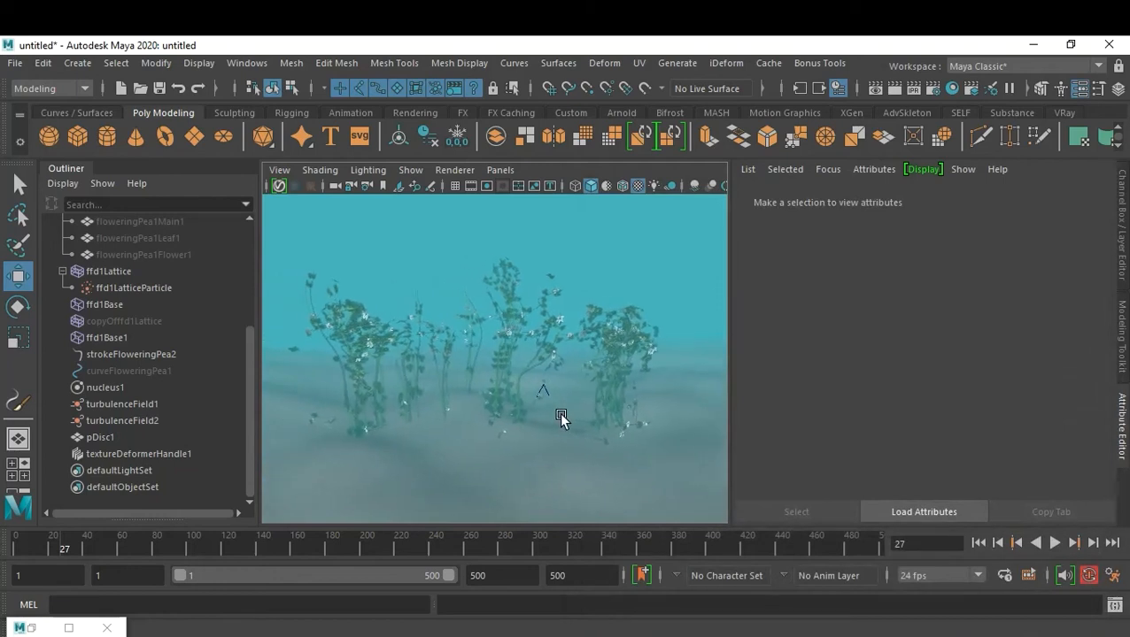
mouse_move(548, 415)
alt+mouse_down()
mouse_move(521, 410)
mouse_move(556, 414)
mouse_move(539, 414)
alt+mouse_up()
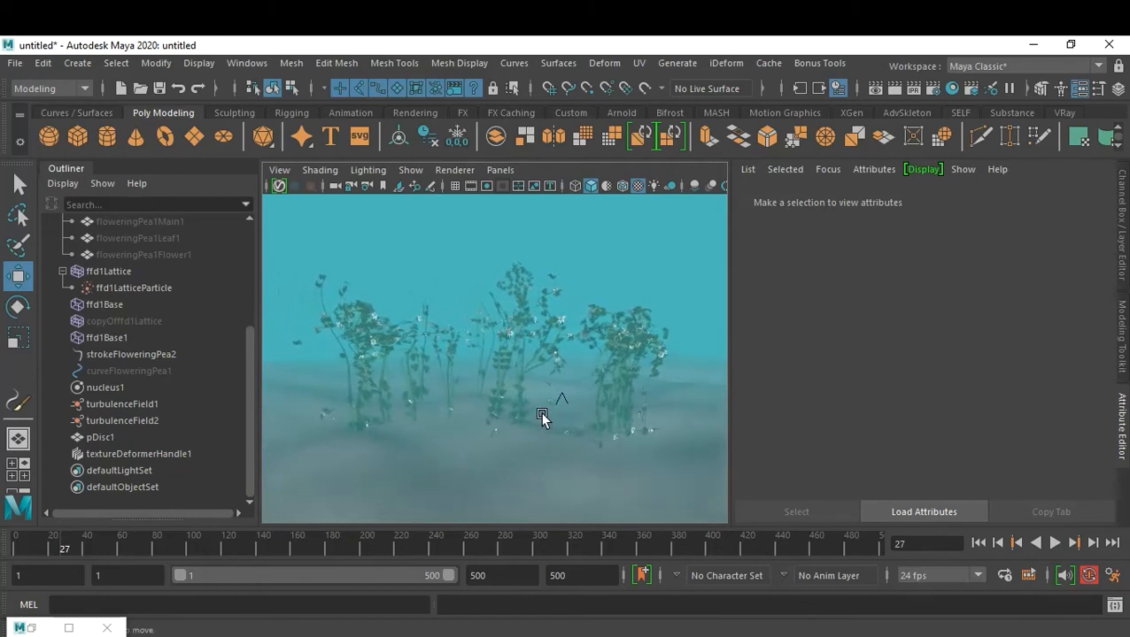
alt+right_drag(539, 415, 545, 417)
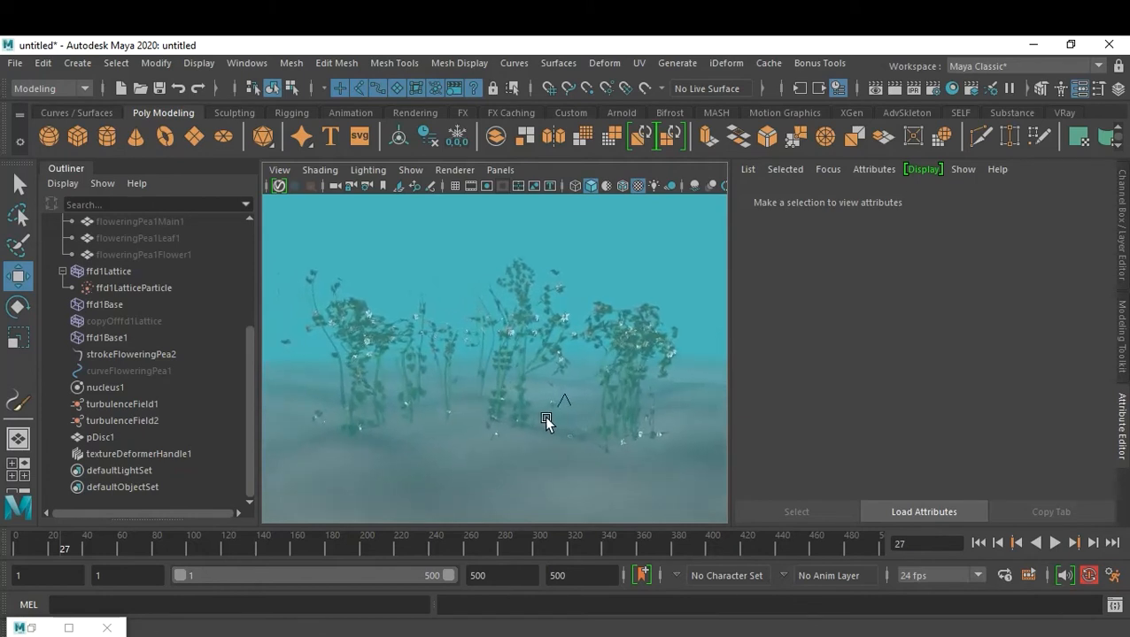
scroll(176, 324, up, 5)
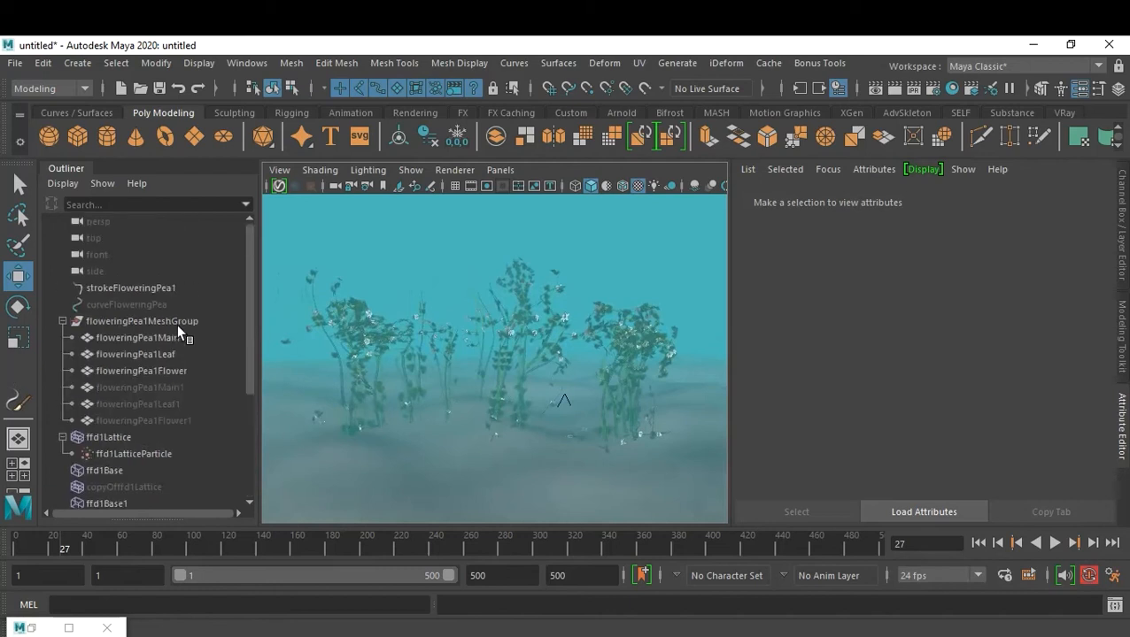
click(116, 223)
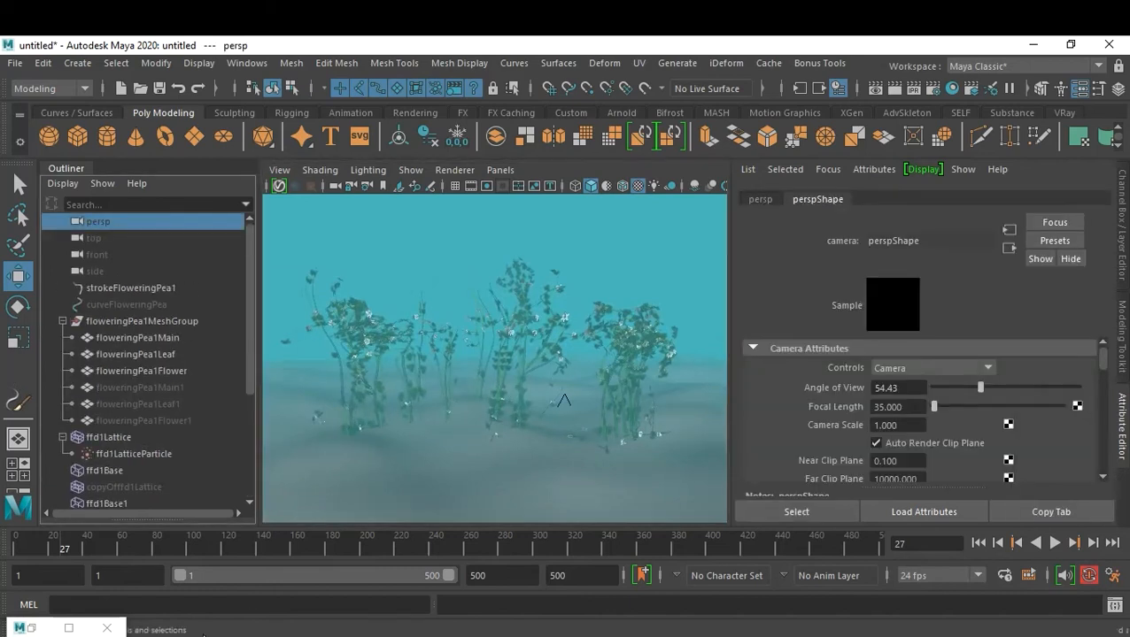
- Set the playback range to end at frame 250 and go to frame 1
double_click(478, 575)
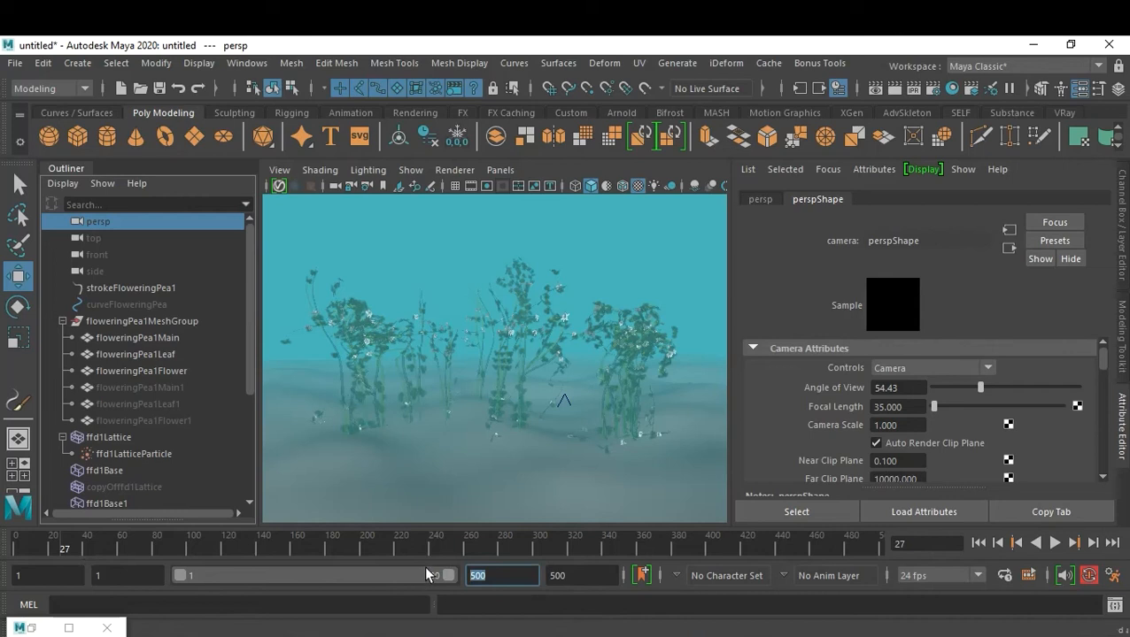
text(250)
key(Return)
drag(46, 540, 5, 544)
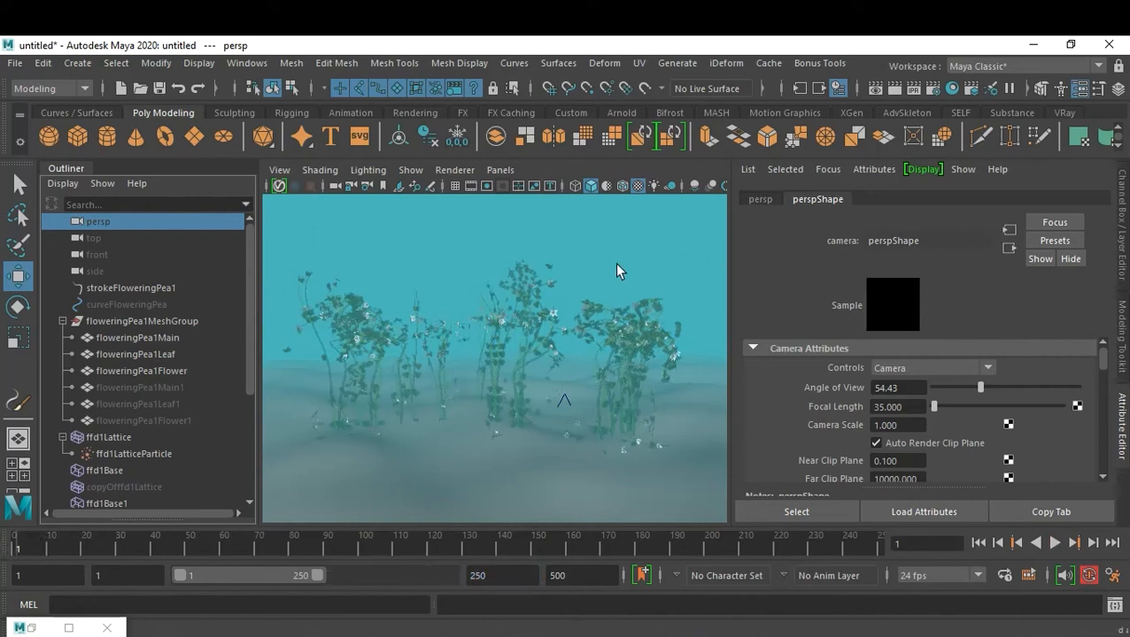
- Key the persp camera at frame 1 and key a slightly orbited view at the end of the playback range
key(ctrl+a)
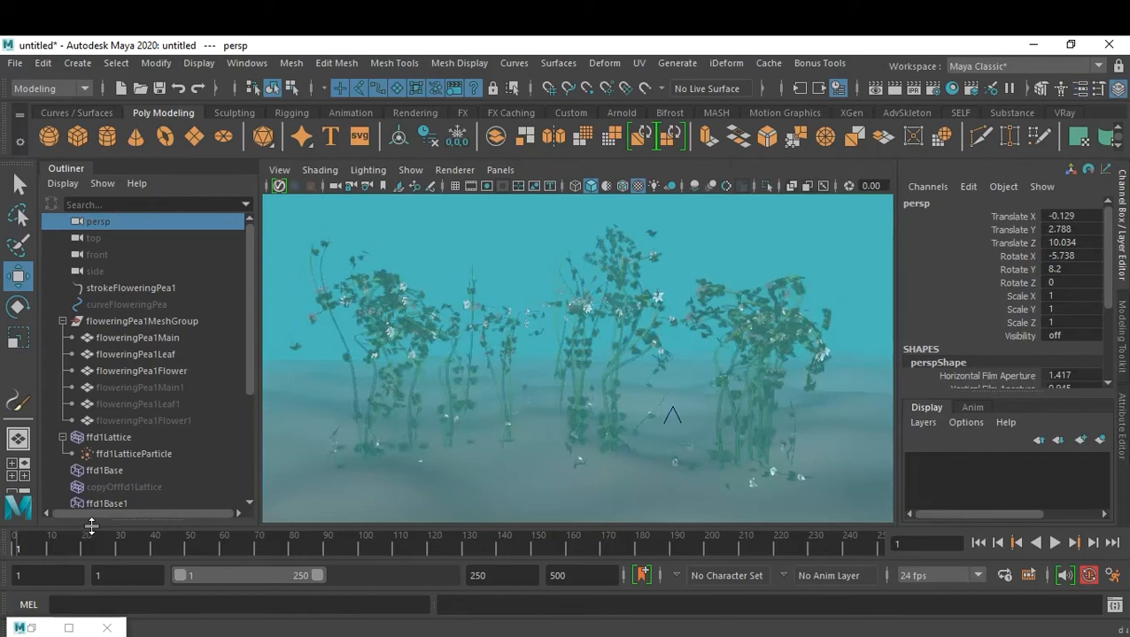
key(s)
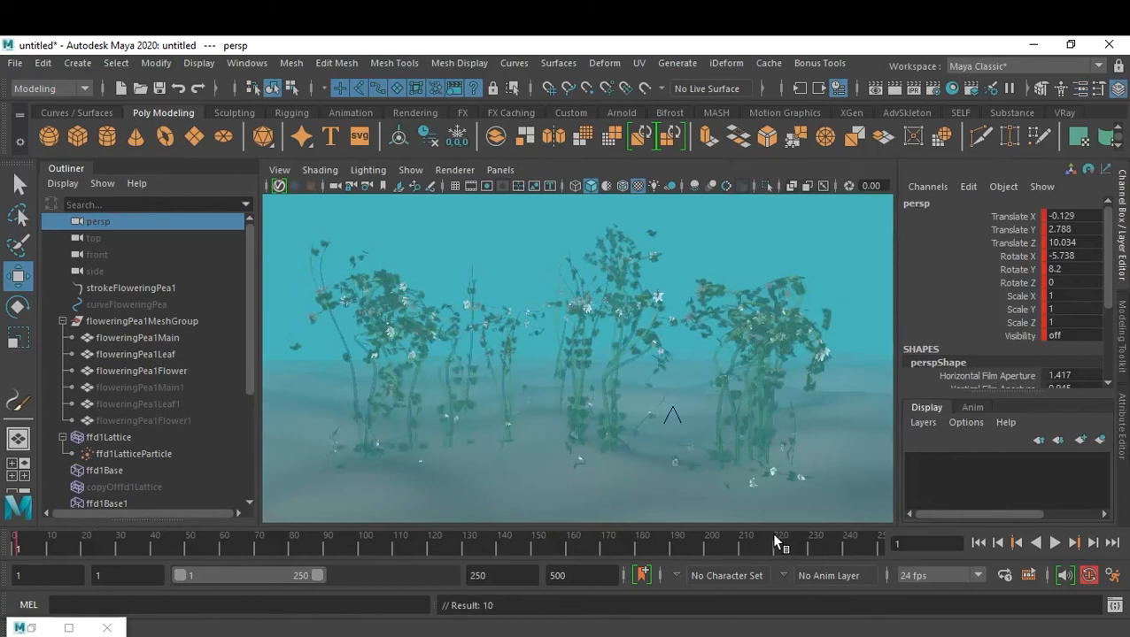
key(alt+v)
mouse_move(618, 410)
alt+mouse_down()
mouse_move(667, 409)
mouse_move(627, 413)
alt+mouse_up()
click(978, 543)
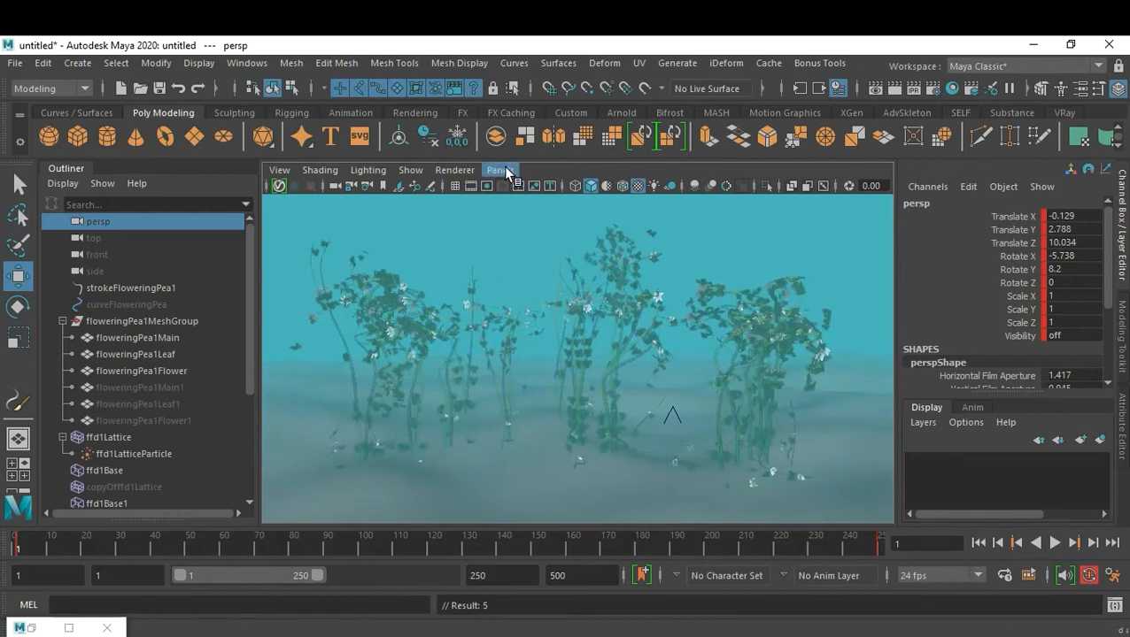
- Enable Multisampling Anti-aliasing in the Viewport 2.0 renderer settings
click(455, 170)
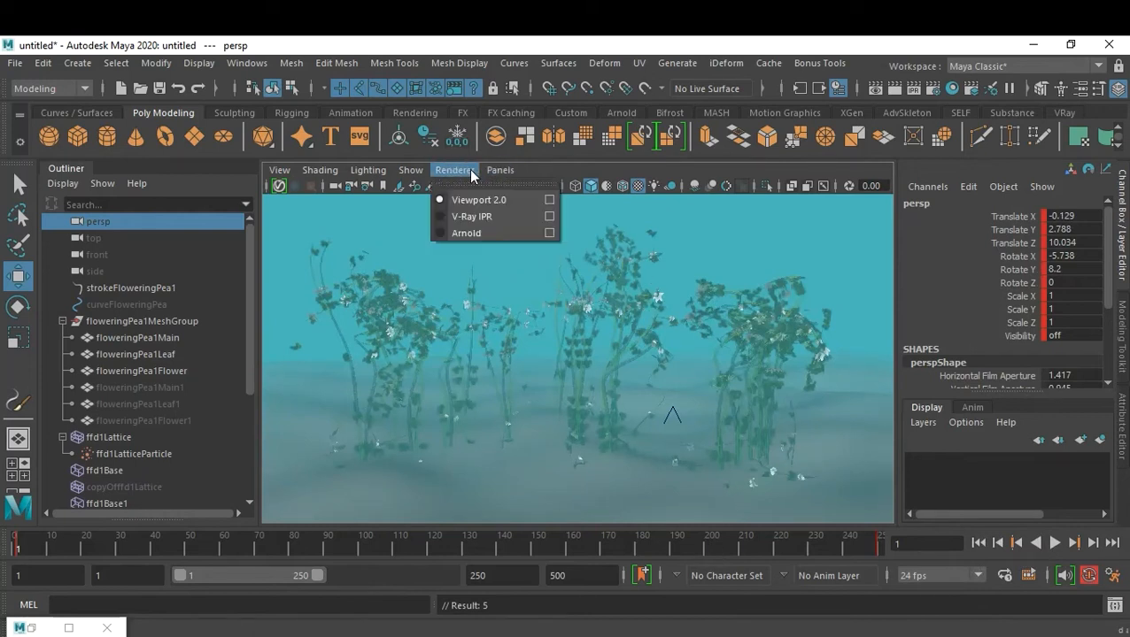
click(550, 200)
drag(228, 244, 891, 228)
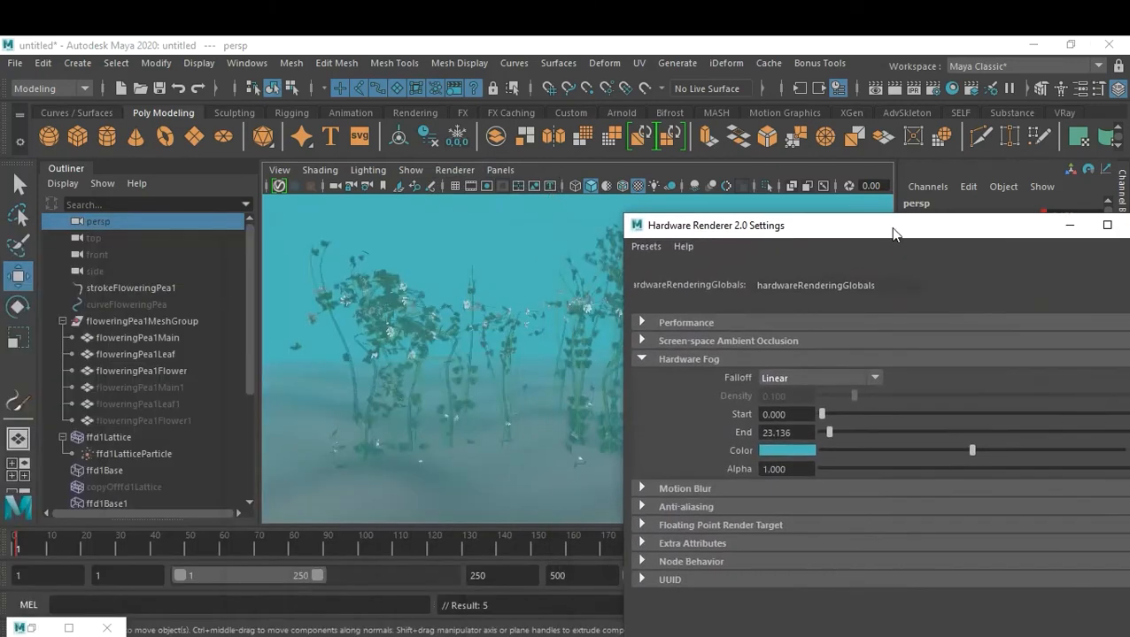
click(683, 508)
click(770, 540)
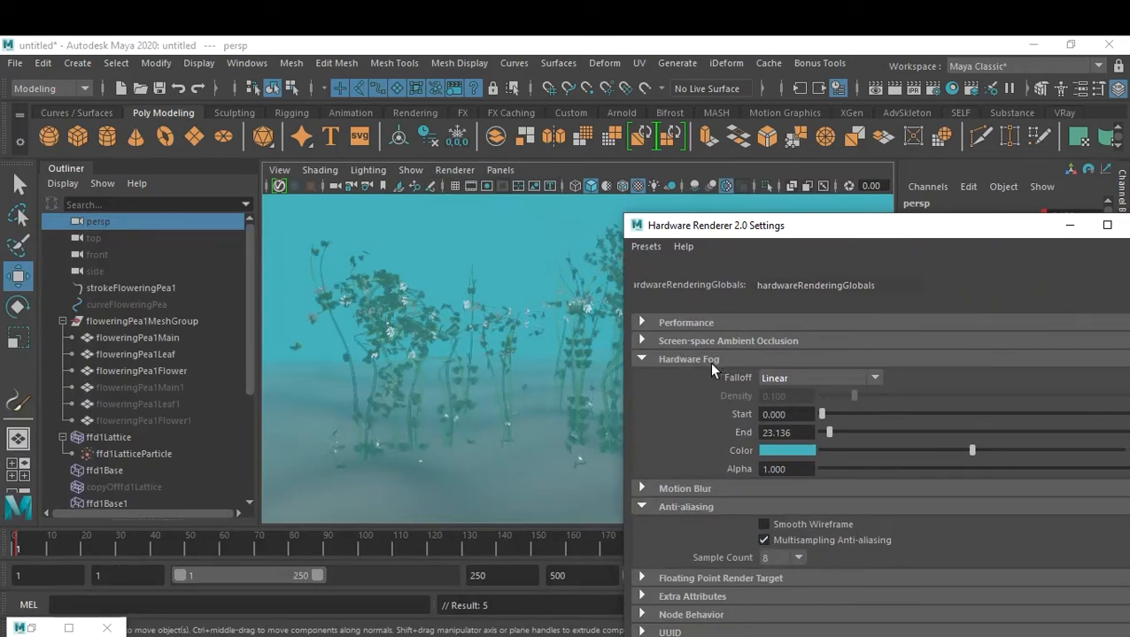
- Enable Screen-space Ambient Occlusion with Amount about 1.488, Radius 20 and Filter Radius 23
click(714, 341)
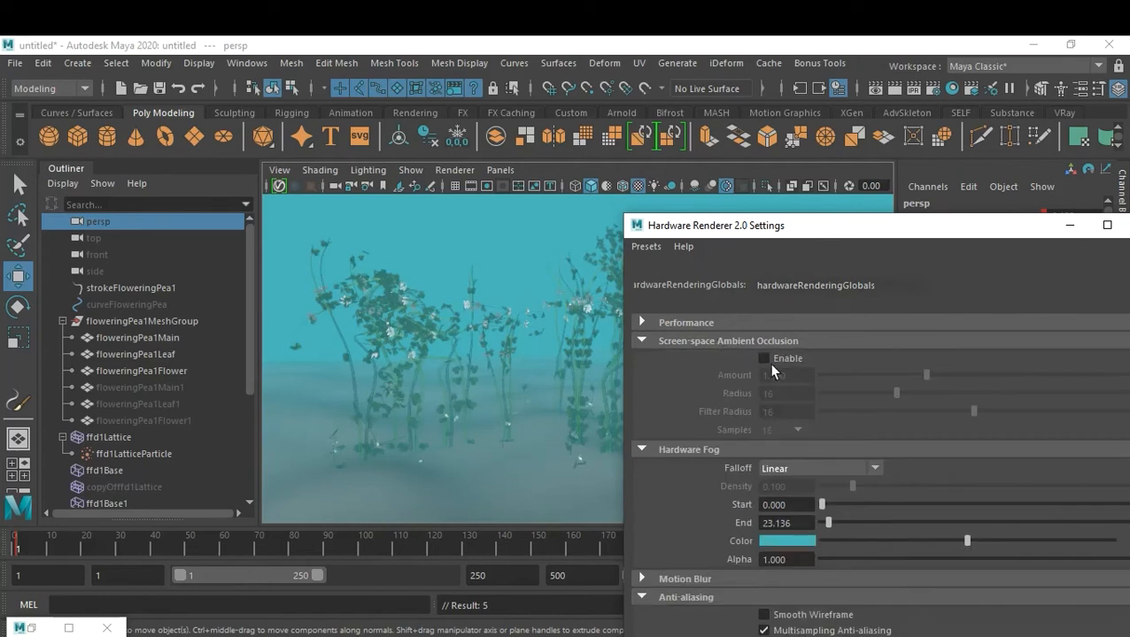
click(764, 358)
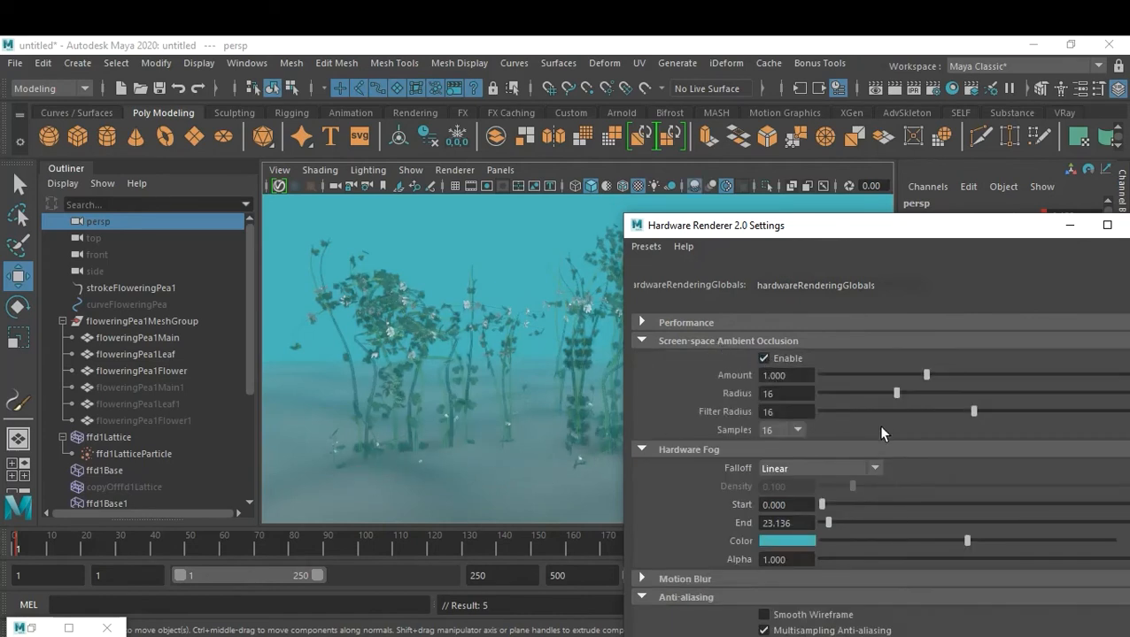
drag(926, 376, 976, 374)
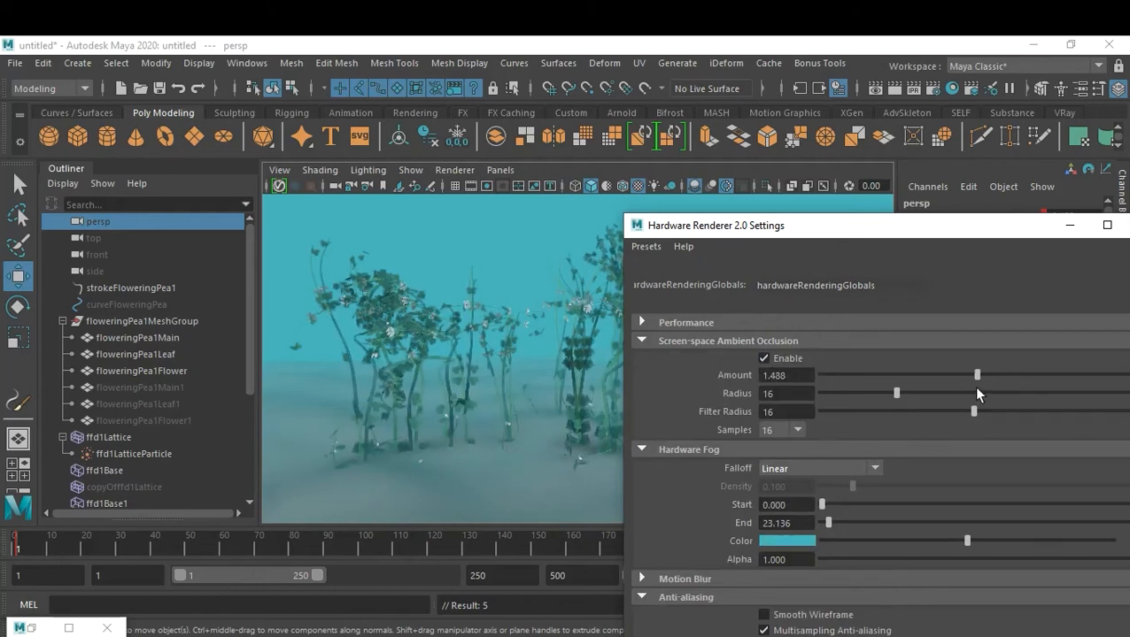
drag(899, 392, 934, 400)
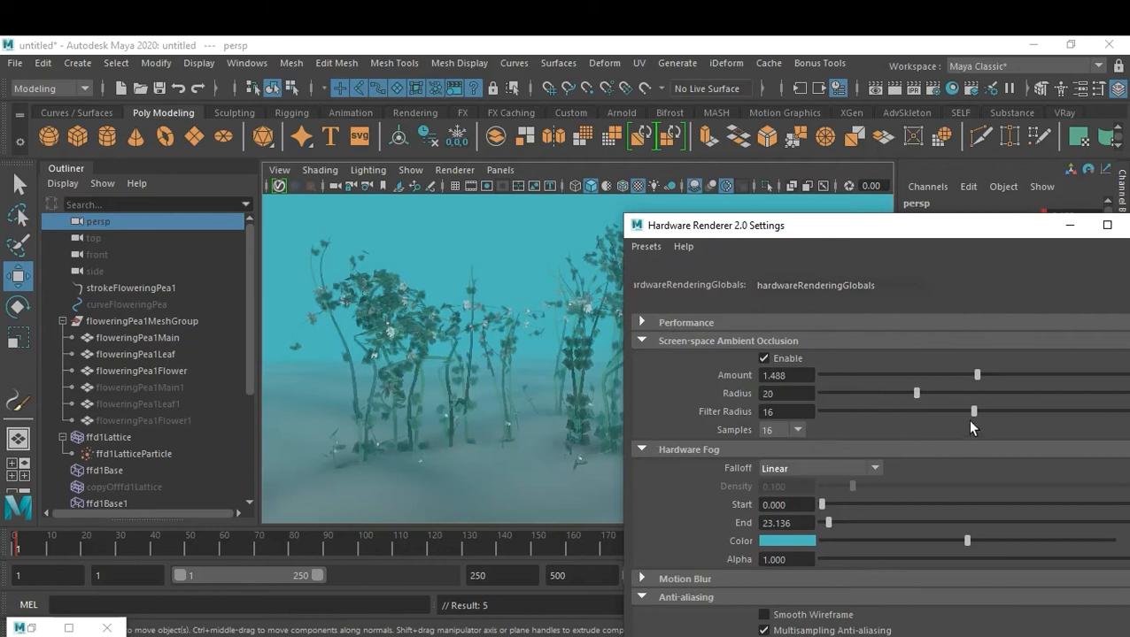
drag(974, 411, 1043, 412)
- Compare the plants with Screen-space Ambient Occlusion off and on, leave it enabled and close the renderer settings
click(765, 358)
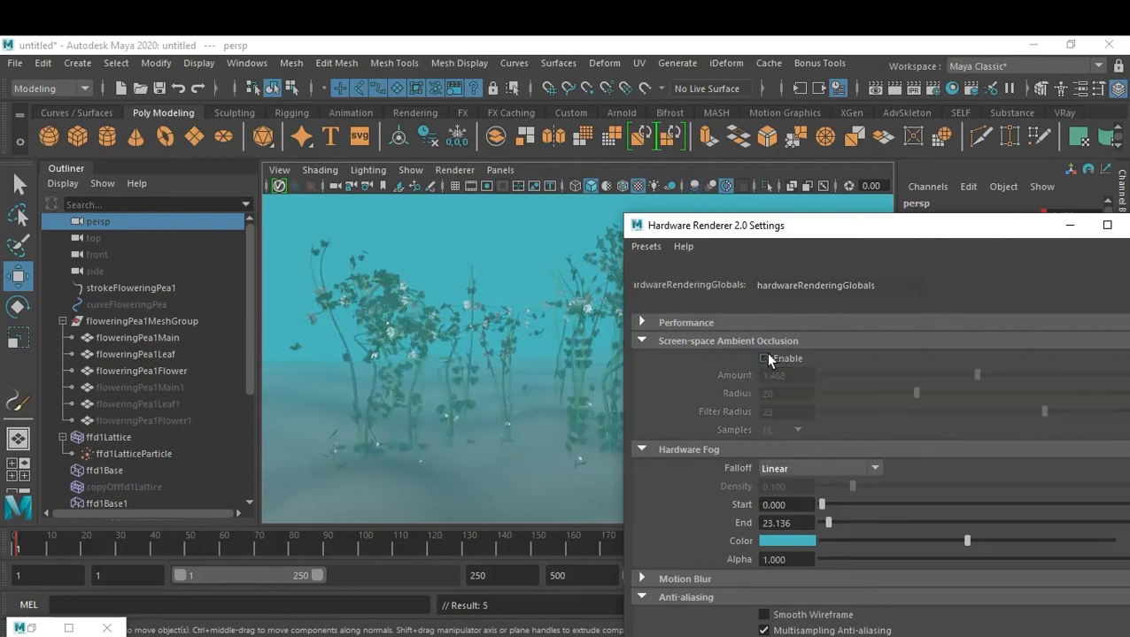
click(765, 359)
click(765, 358)
click(764, 359)
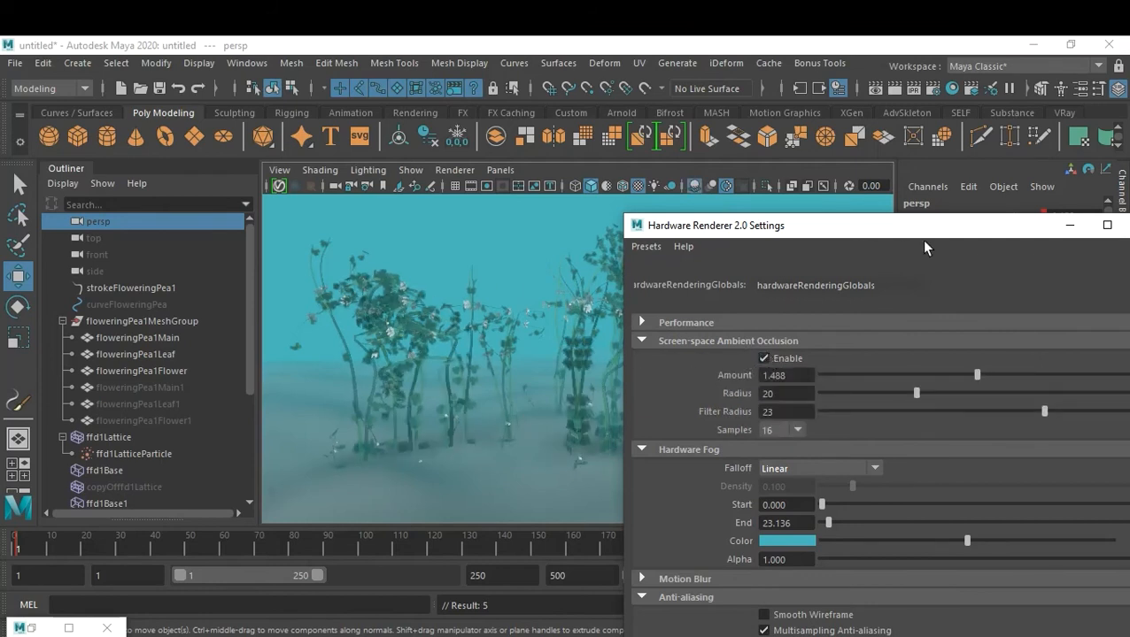
drag(947, 242, 865, 252)
scroll(951, 507, down, 3)
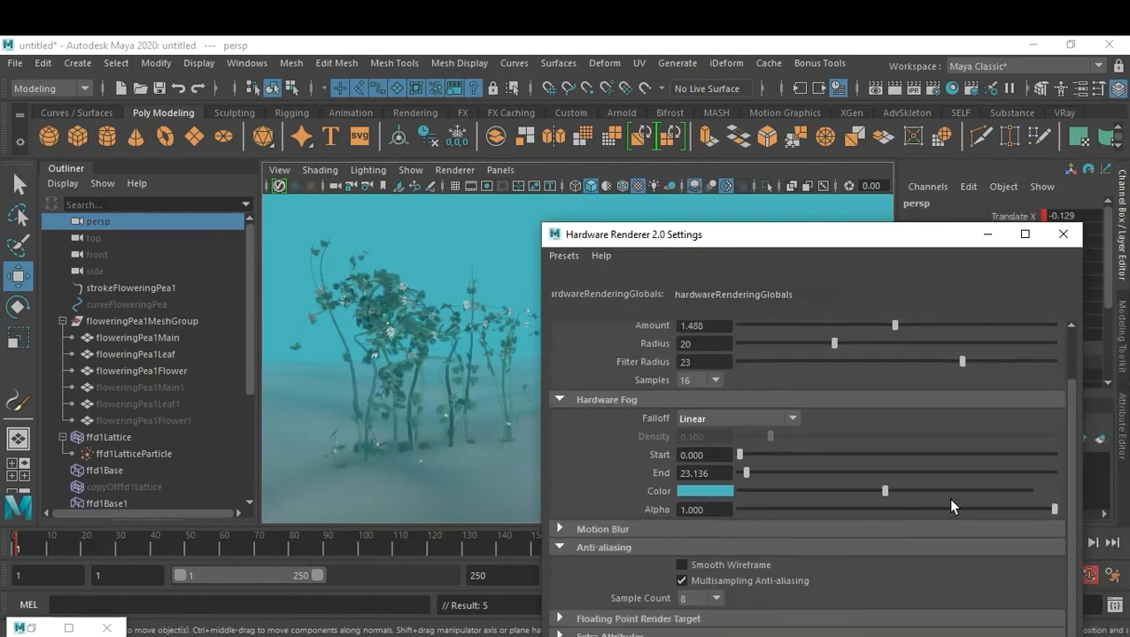
click(1061, 236)
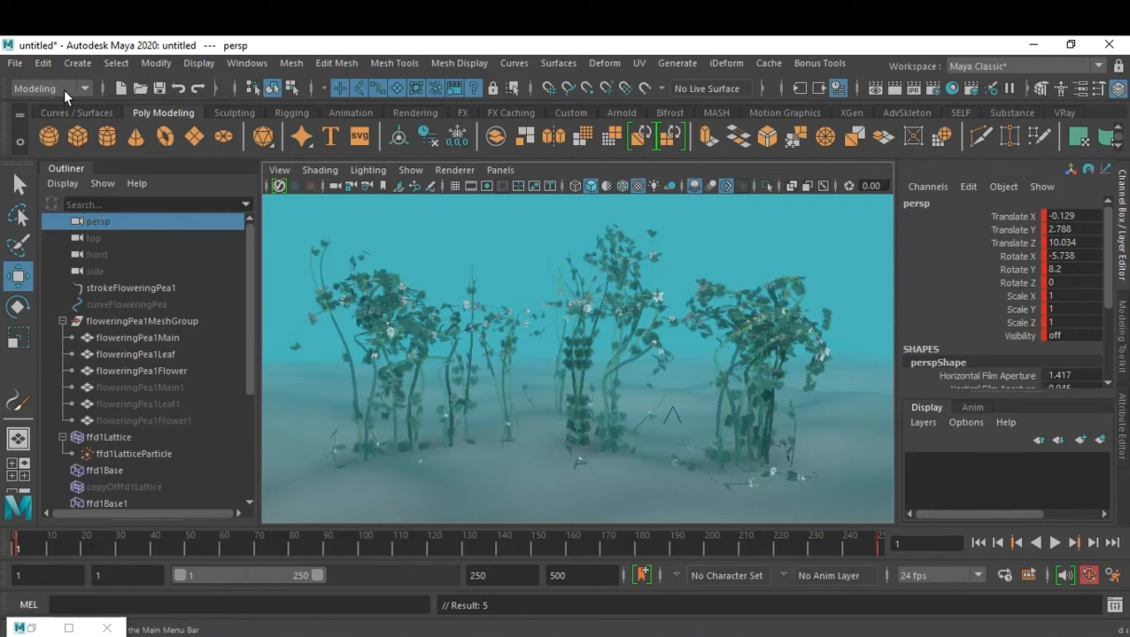
- Create a directional light, raise it to about 2.96 in Y and rotate it about 217.2 degrees in X
click(77, 63)
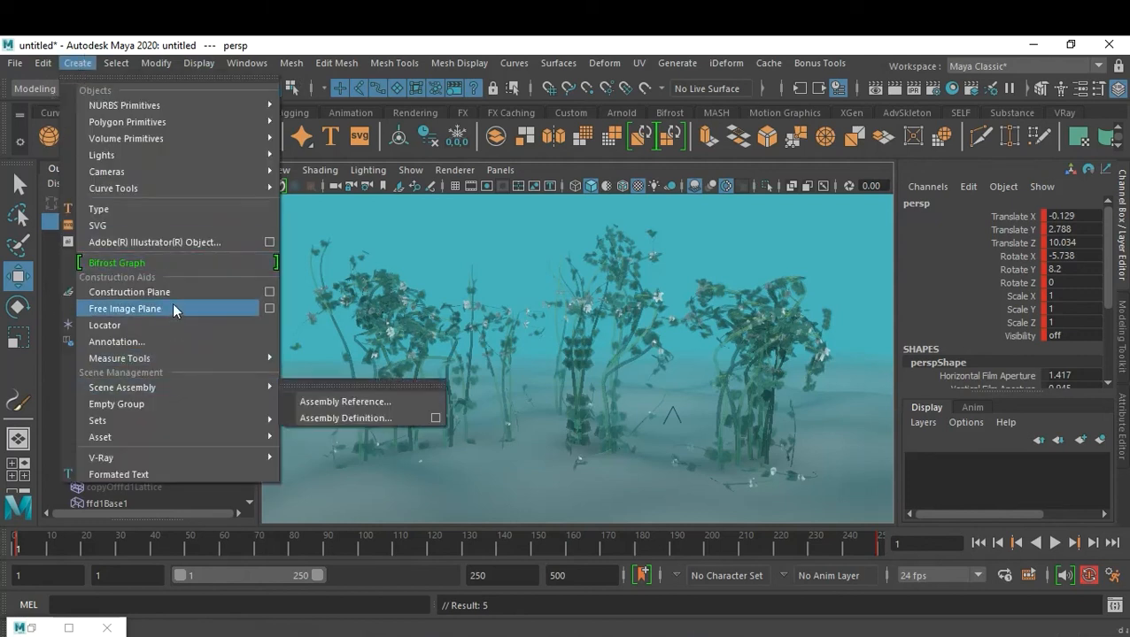
mouse_move(168, 156)
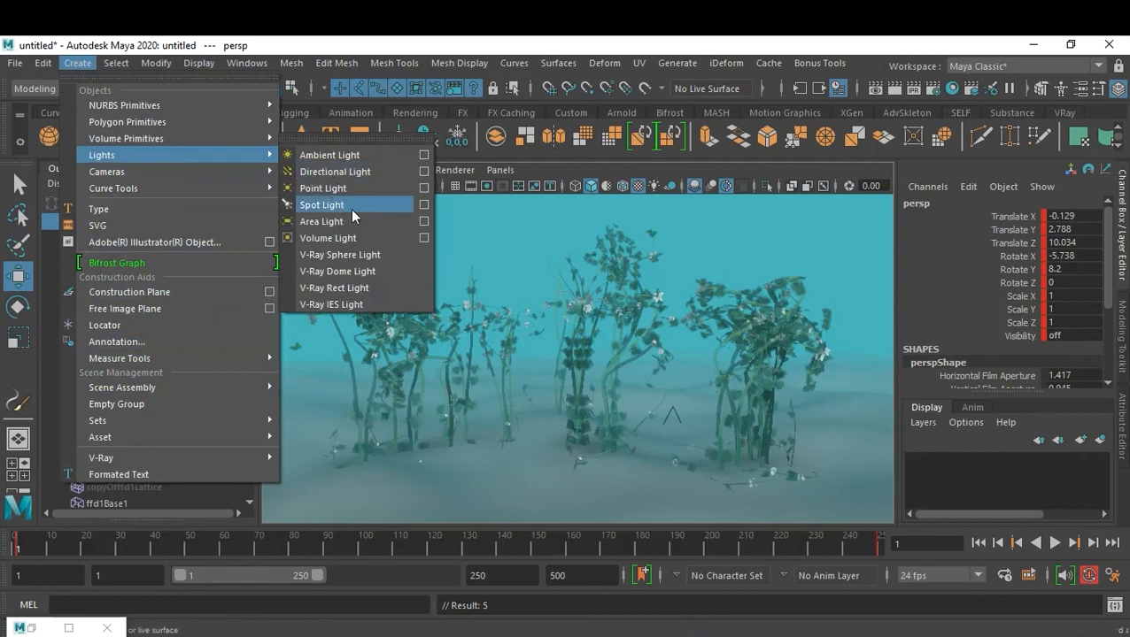
click(360, 172)
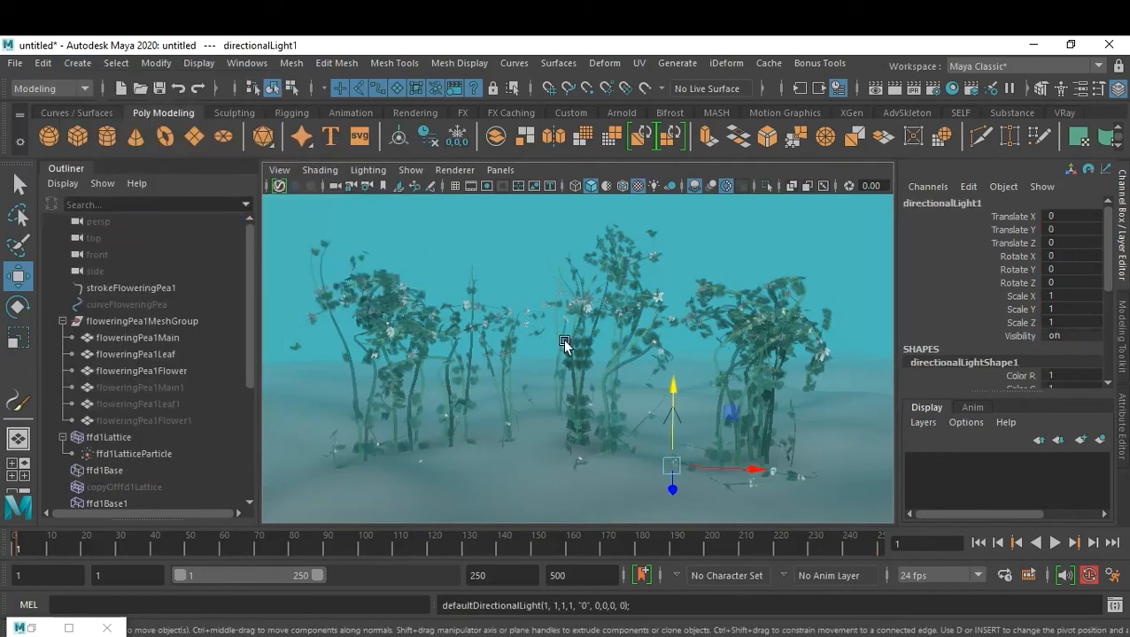
mouse_move(672, 391)
mouse_down()
mouse_move(670, 213)
mouse_move(666, 392)
mouse_up()
key(e)
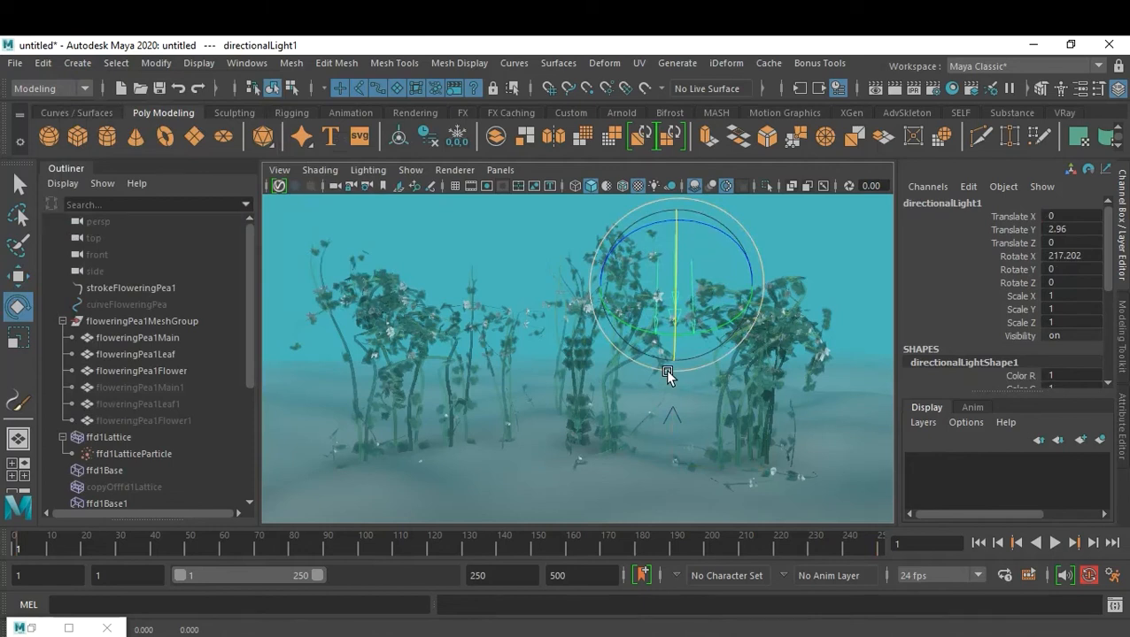
- Display the scene textured with all lights and adjust the directional light's X rotation to about 212.571 degrees
key(5)
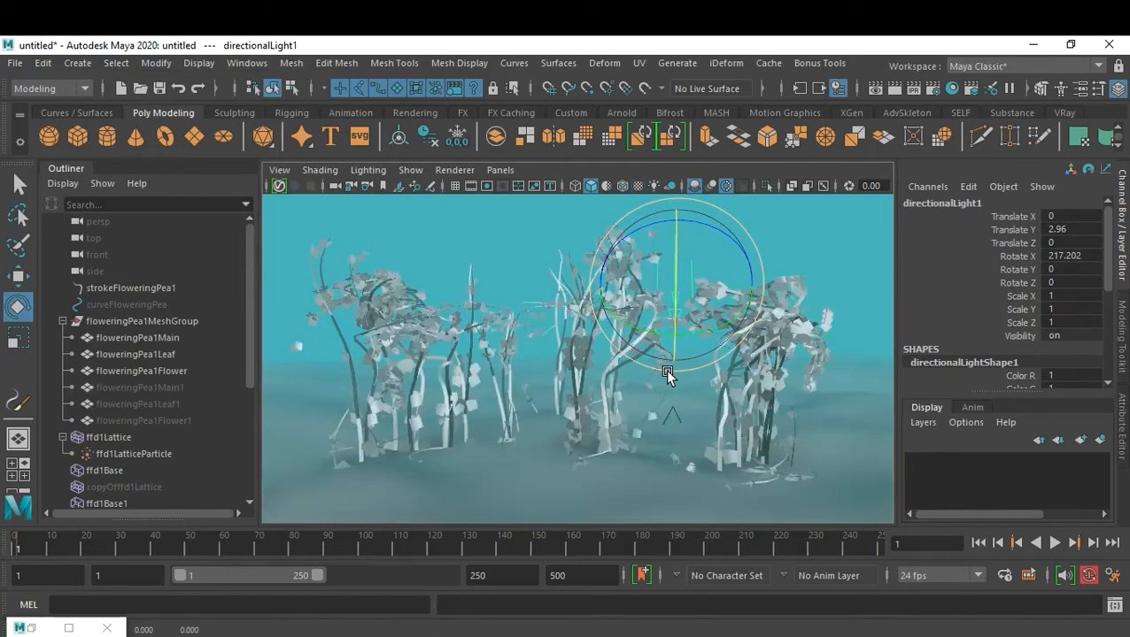
key(6)
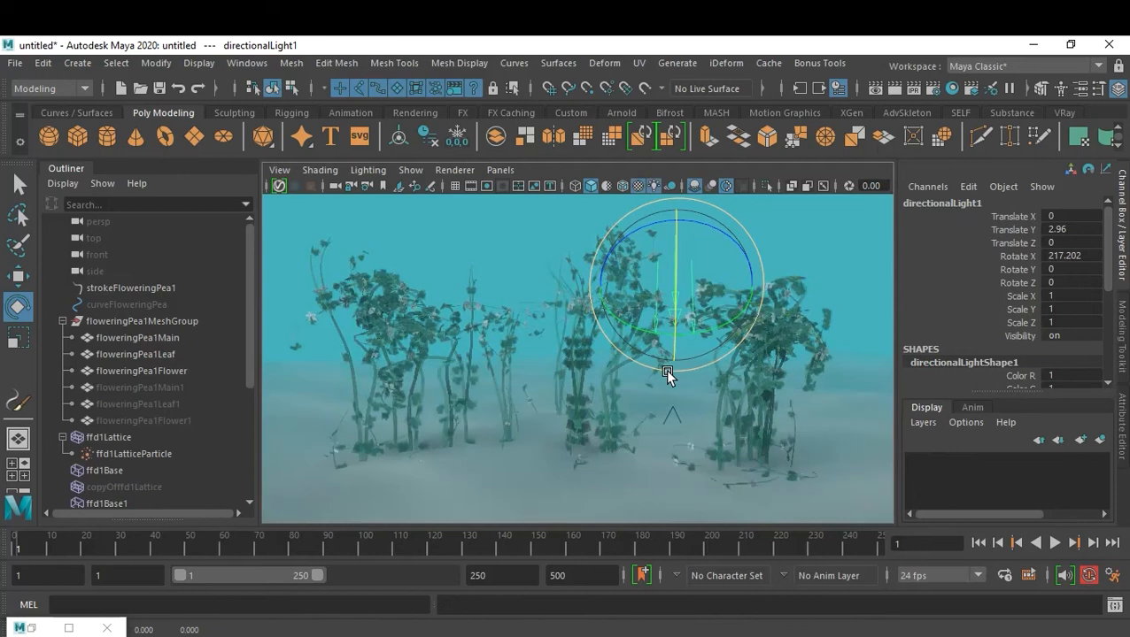
drag(708, 352, 675, 261)
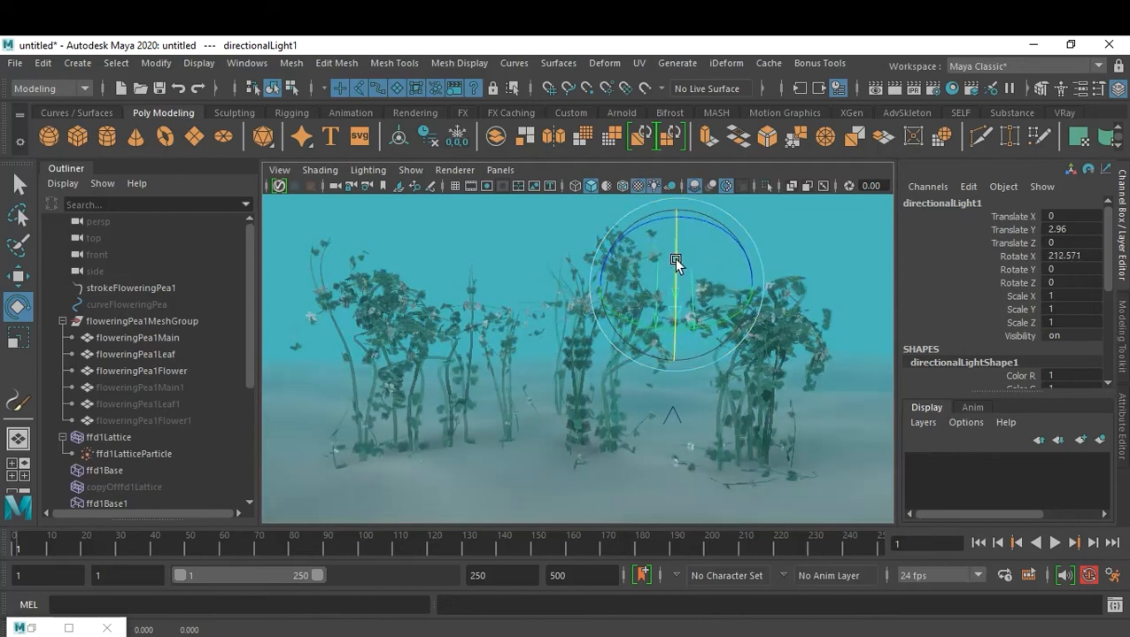
- Map a Noise texture to the directional light's Color attribute
key(ctrl+a)
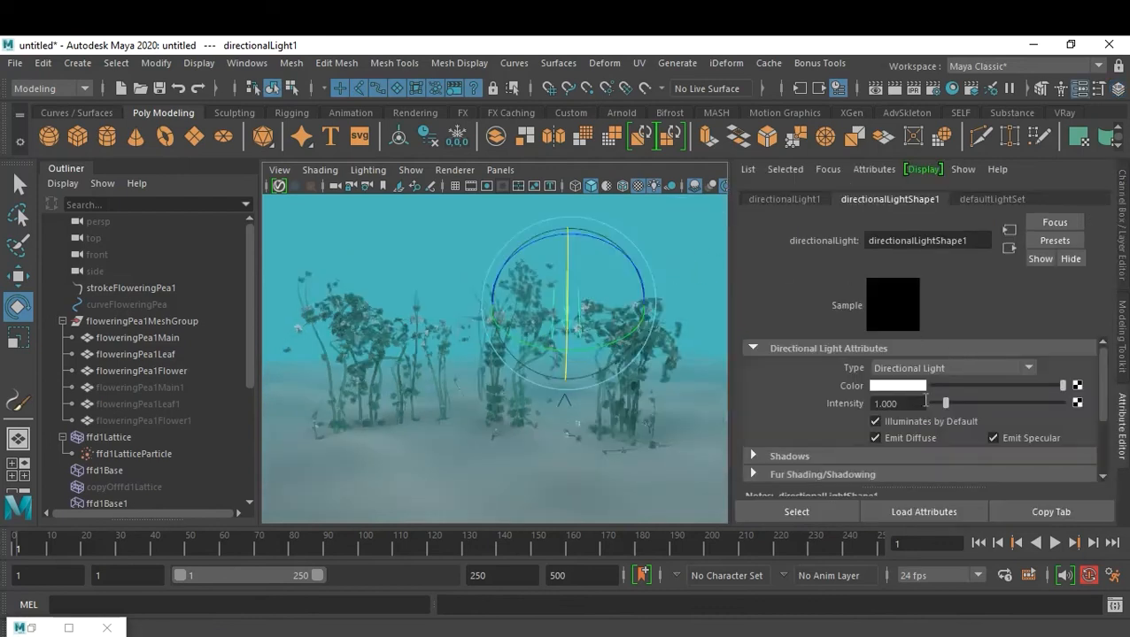
click(1077, 385)
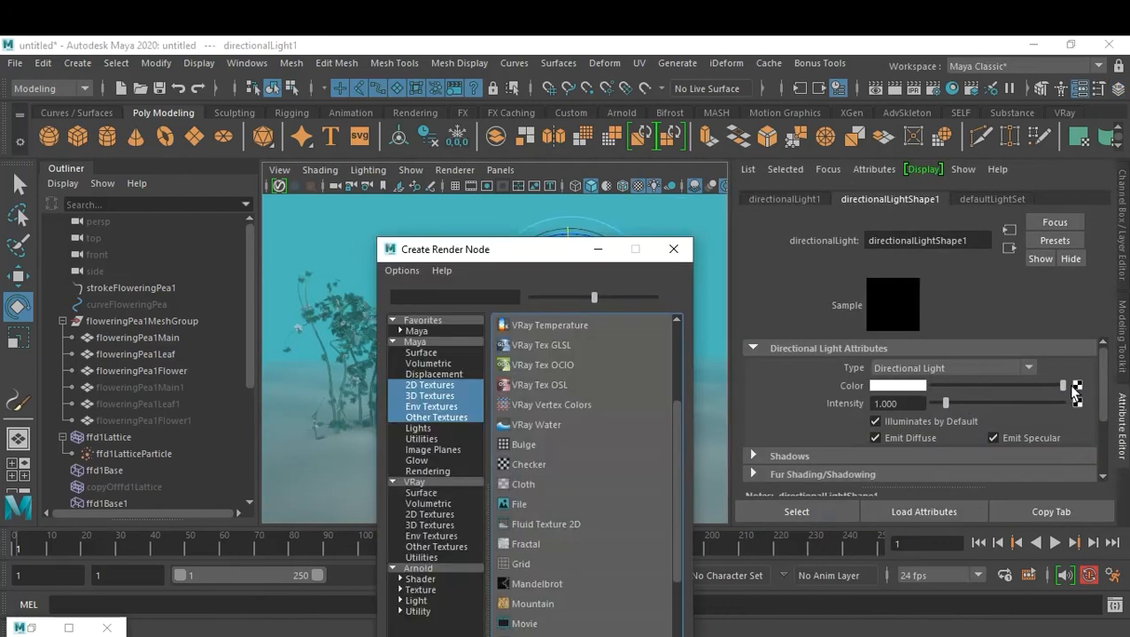
scroll(580, 488, down, 3)
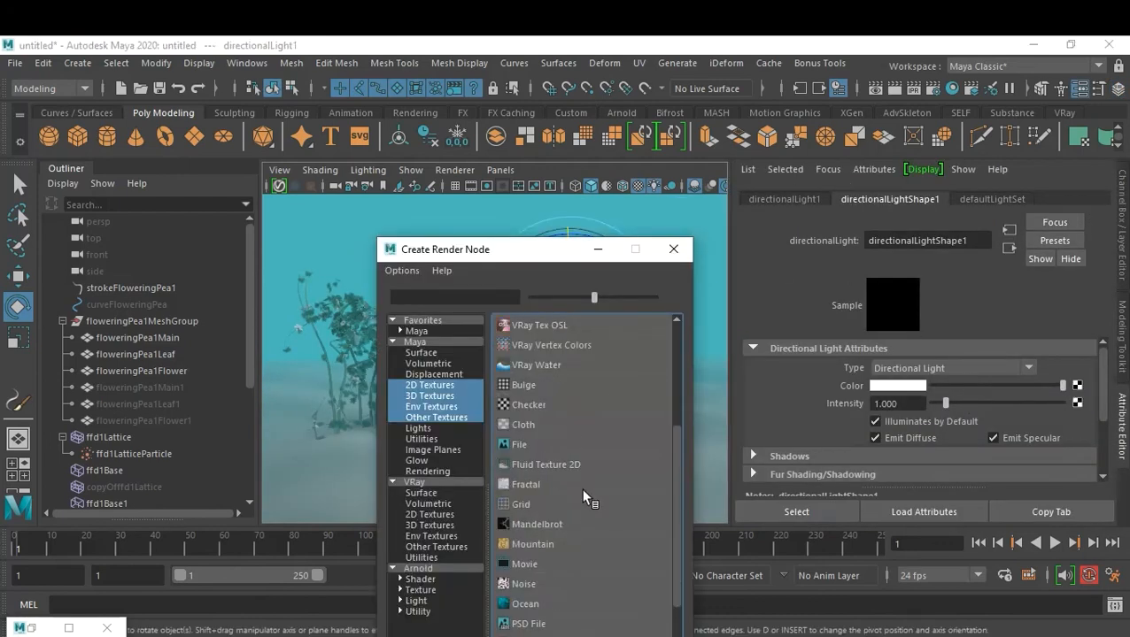
scroll(582, 490, down, 4)
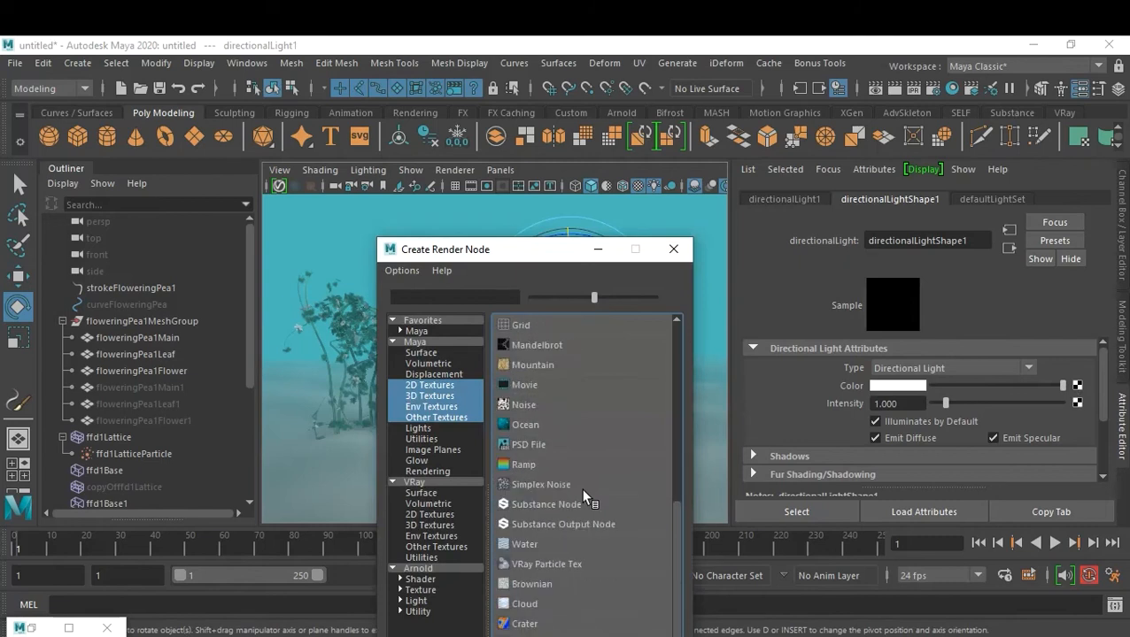
scroll(584, 496, down, 2)
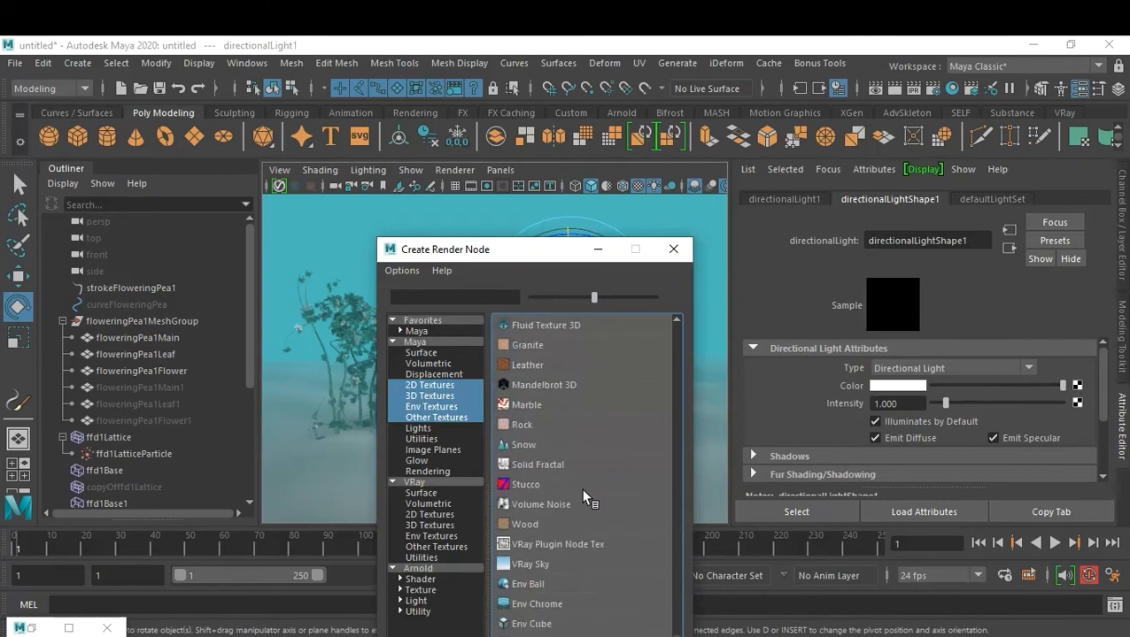
scroll(583, 497, up, 4)
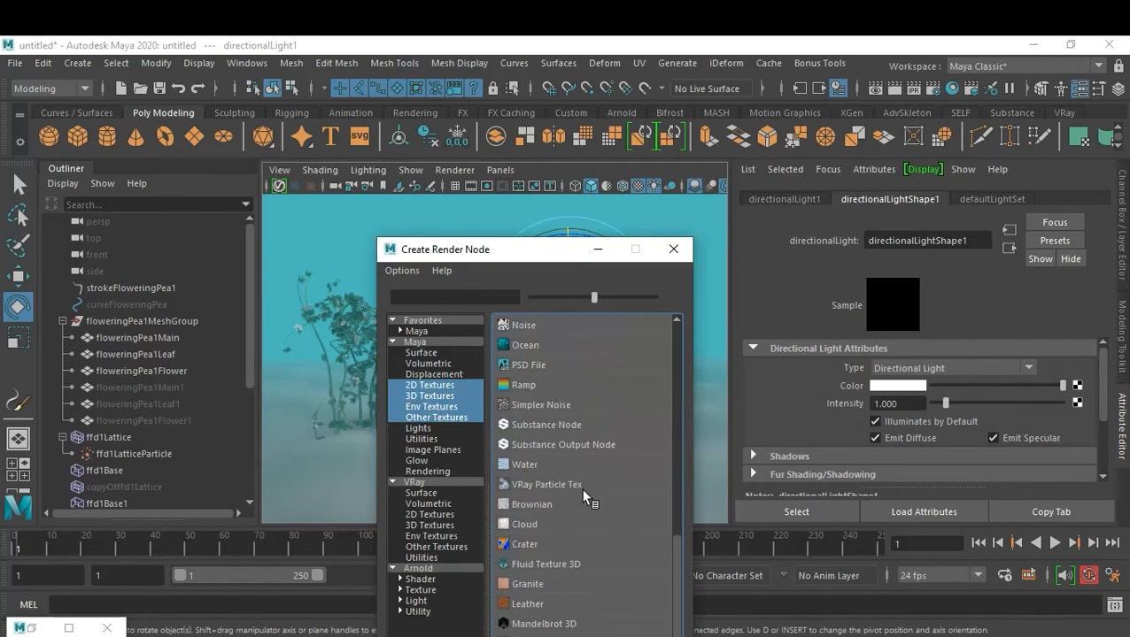
scroll(583, 492, up, 5)
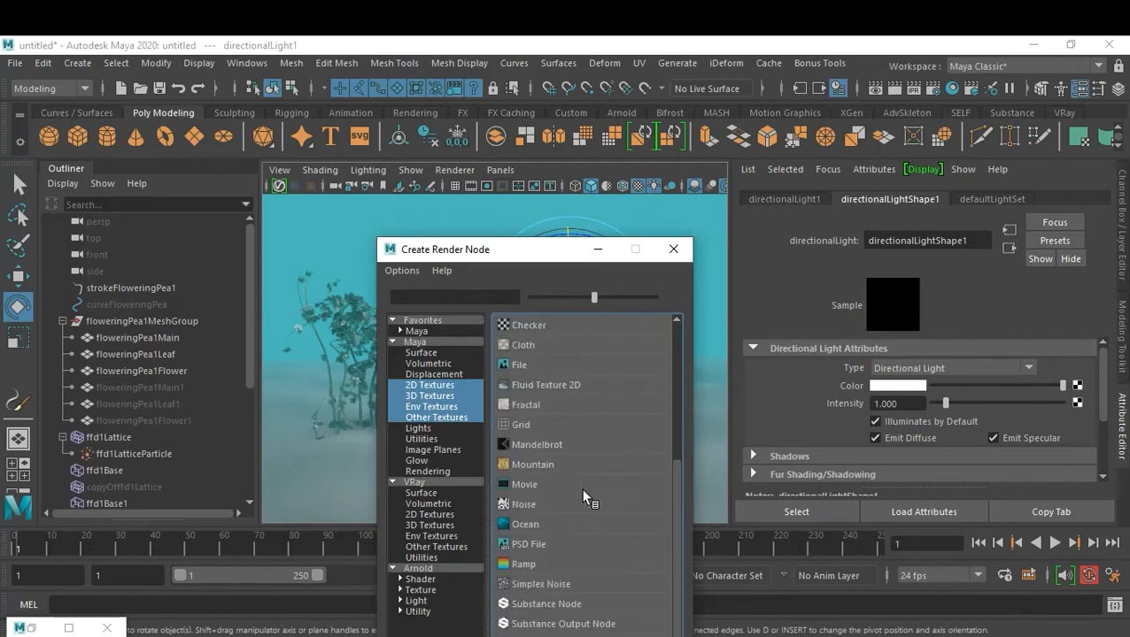
scroll(580, 487, up, 3)
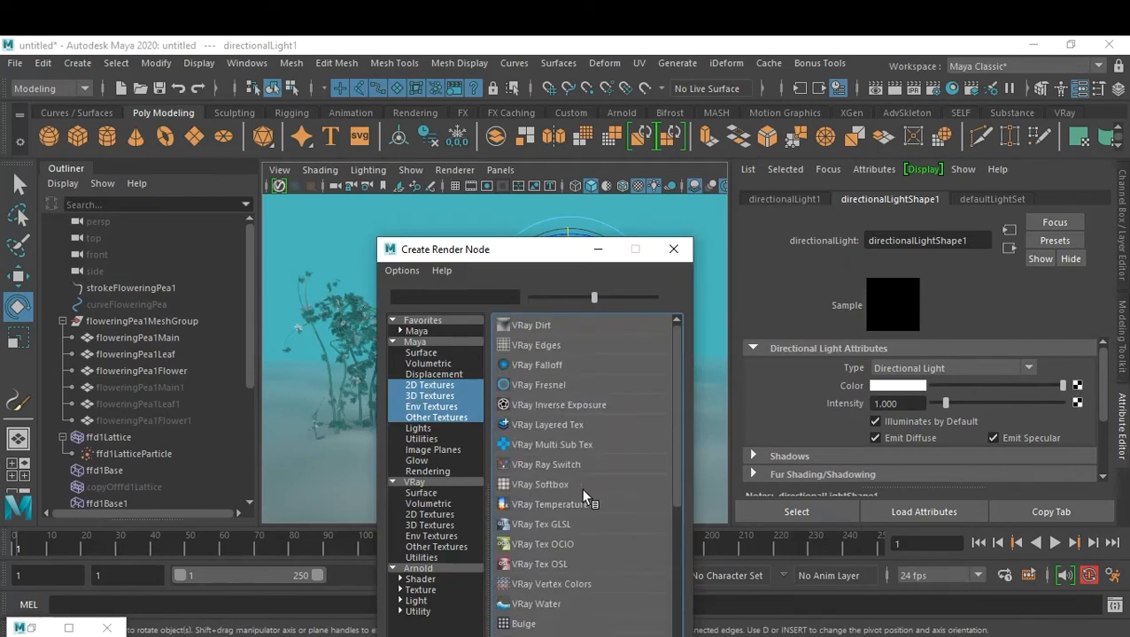
scroll(582, 491, down, 4)
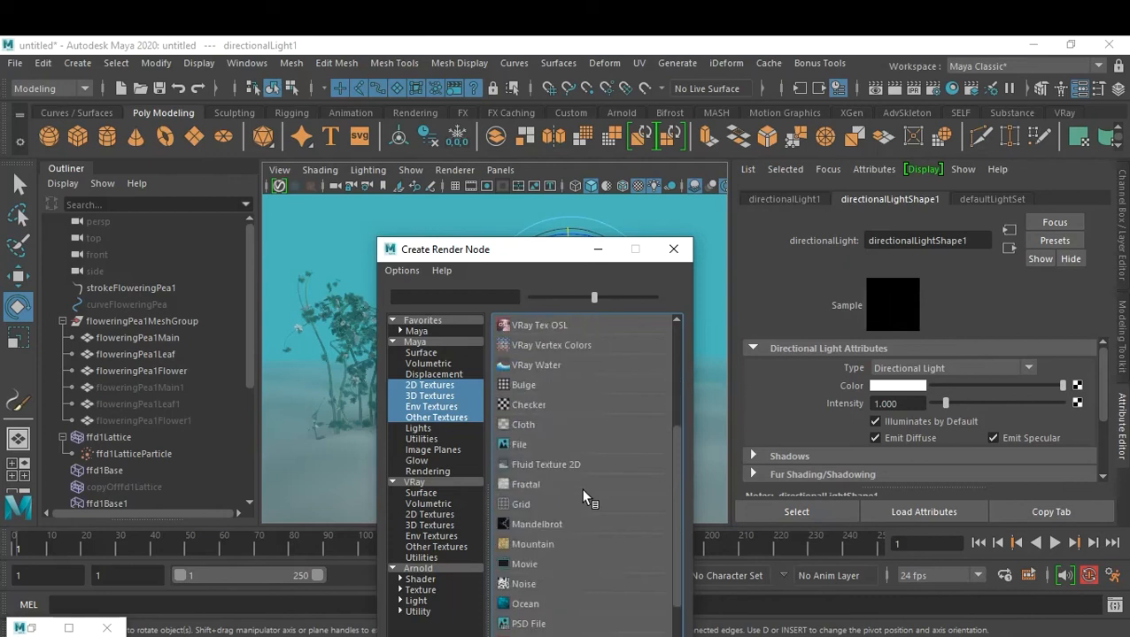
scroll(582, 492, down, 4)
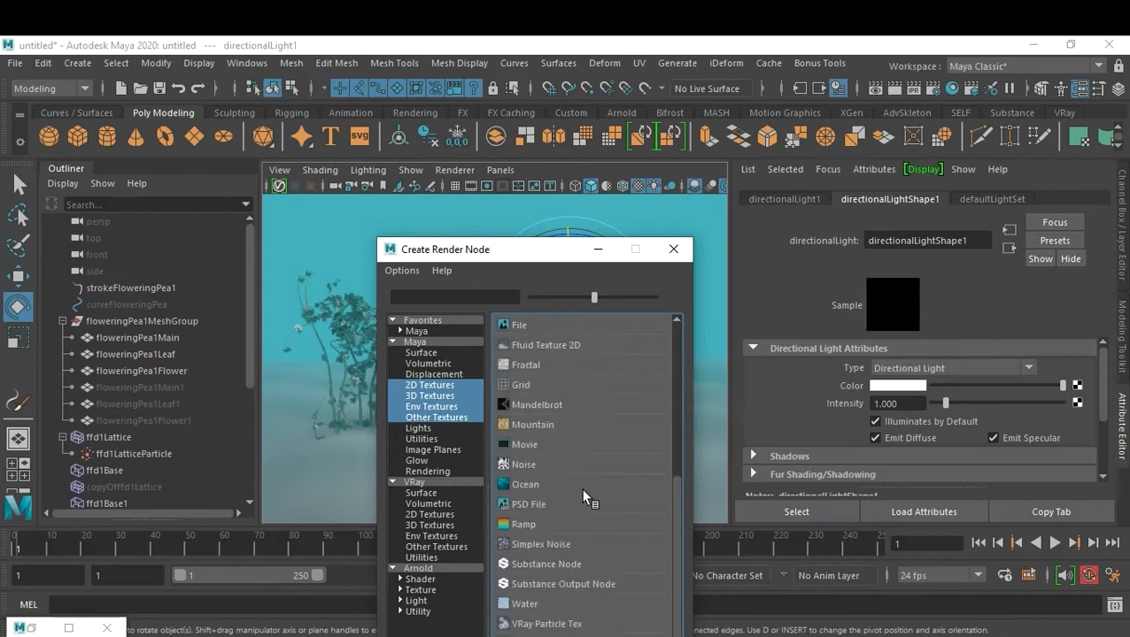
scroll(582, 493, down, 4)
scroll(584, 497, down, 1)
scroll(584, 498, up, 3)
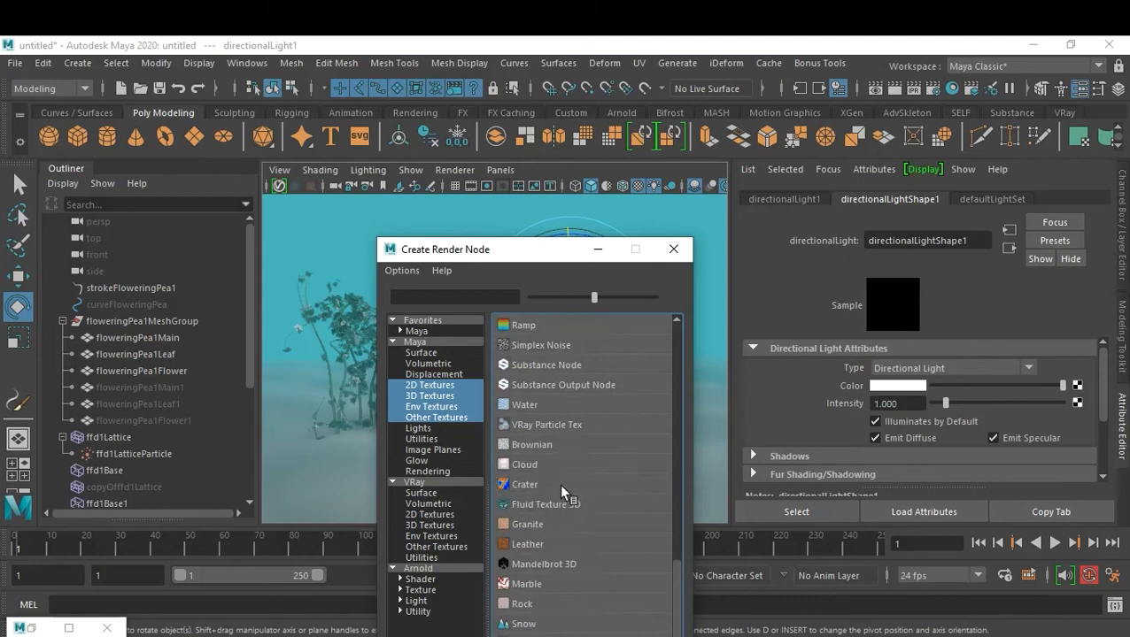
scroll(571, 460, up, 3)
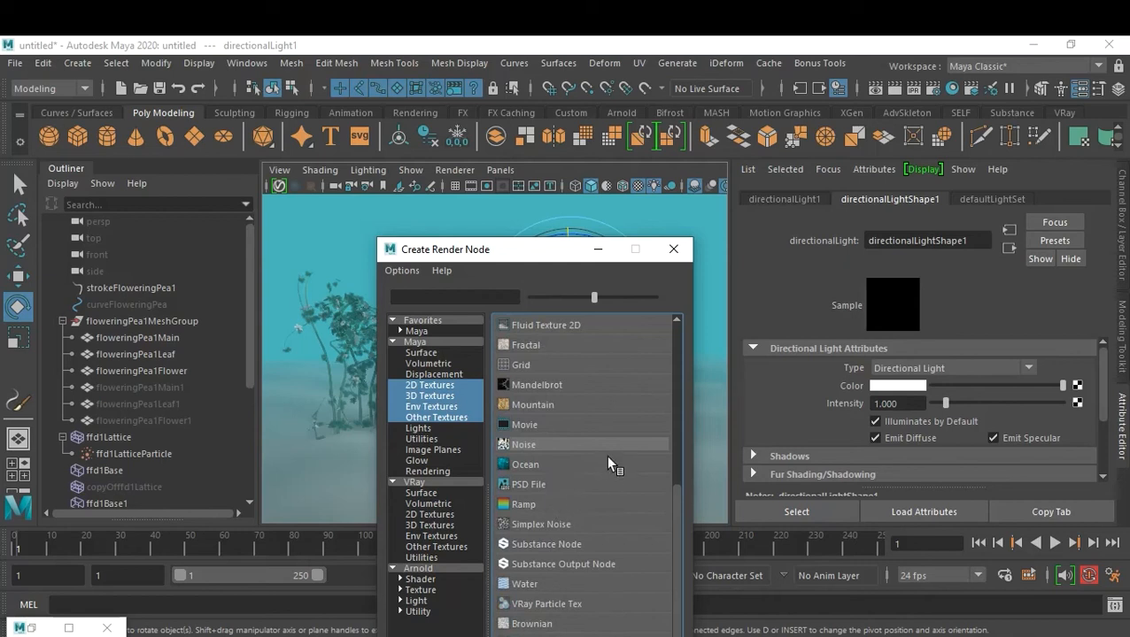
scroll(603, 455, down, 3)
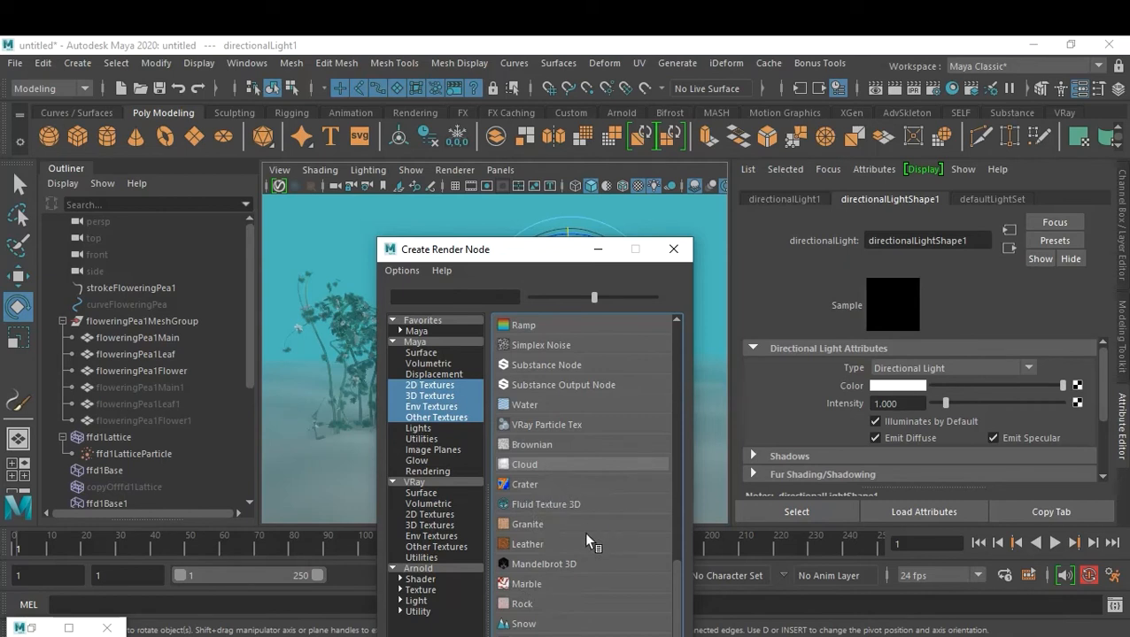
scroll(586, 537, up, 4)
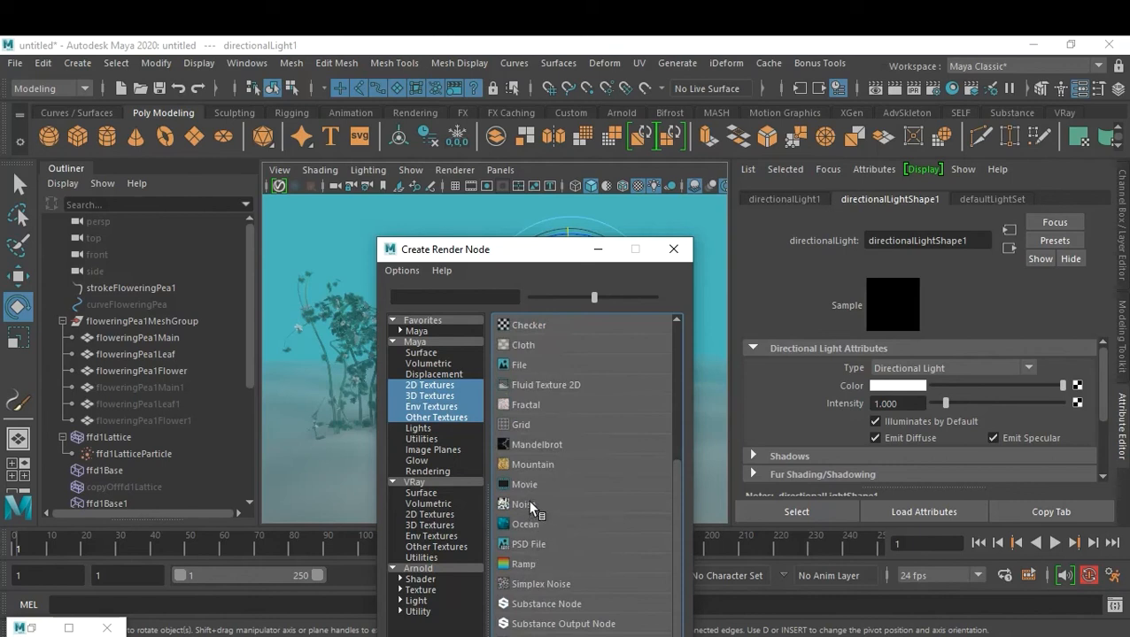
click(528, 503)
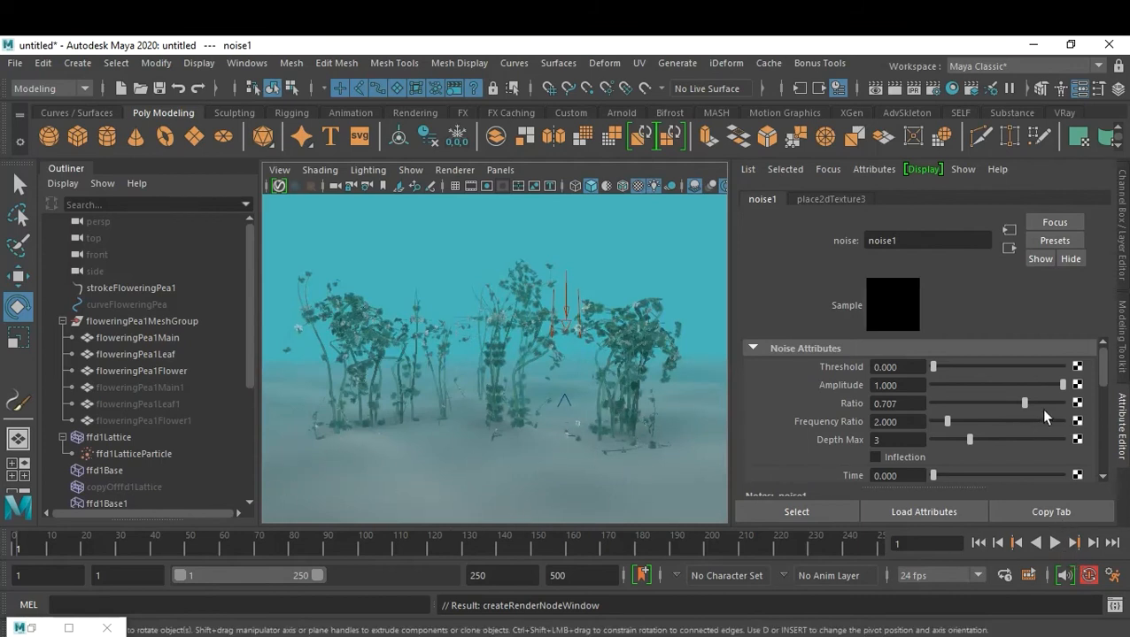
- Set the noise's Threshold to about 0.182, Amplitude 0.227, Ratio 0.773, Frequency Ratio 7.604, Depth Max 6, Time 0.273 and Frequency 50
click(952, 367)
drag(981, 385, 1027, 422)
click(1042, 440)
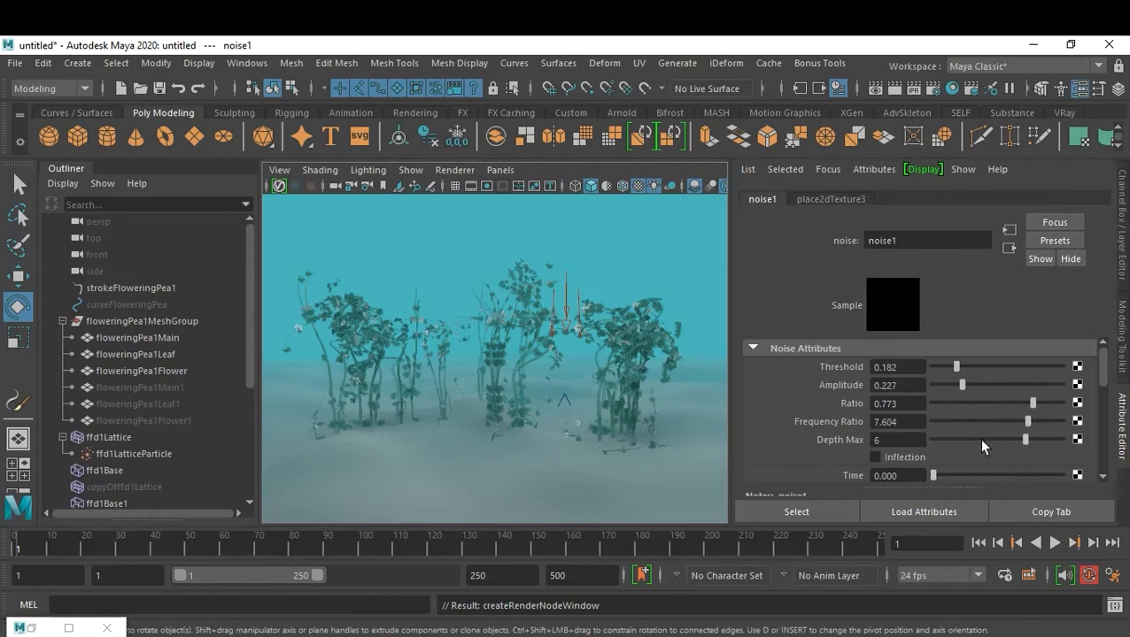
scroll(980, 438, down, 4)
drag(945, 395, 967, 382)
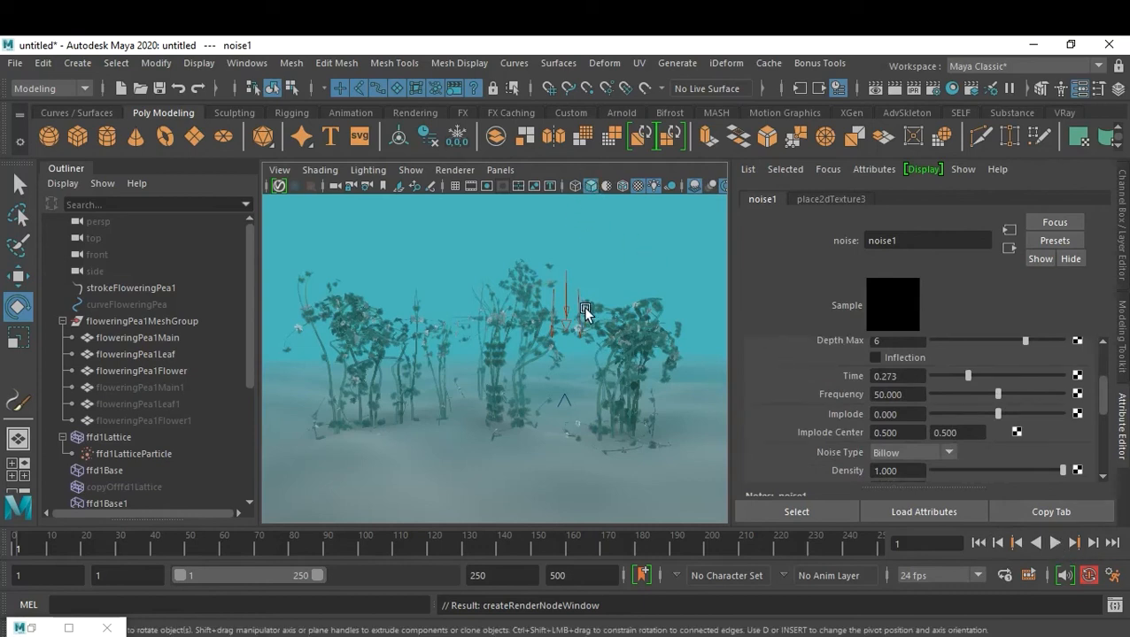
- Compare the shaded and textured displays, and set the directional light's Intensity to about 2.597
click(558, 223)
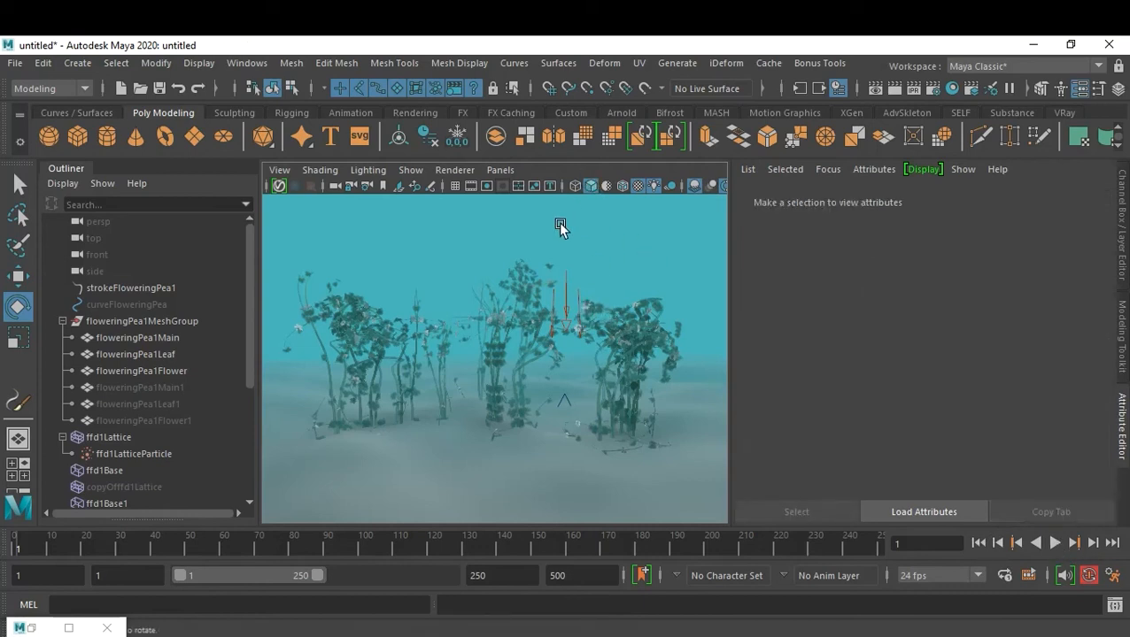
key(5)
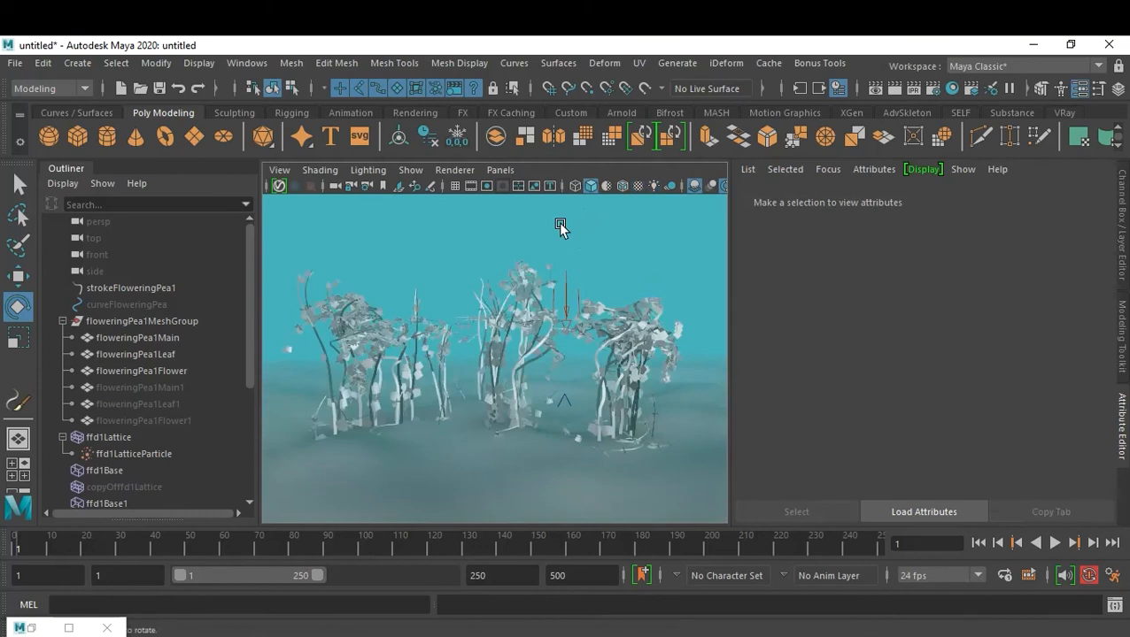
key(6)
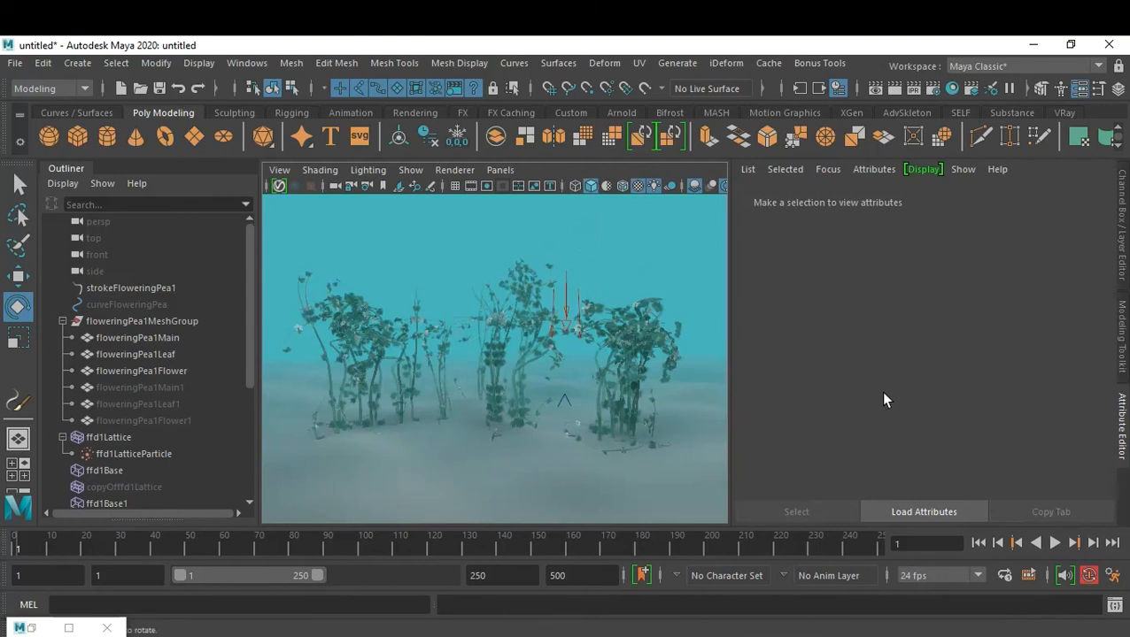
scroll(149, 396, down, 4)
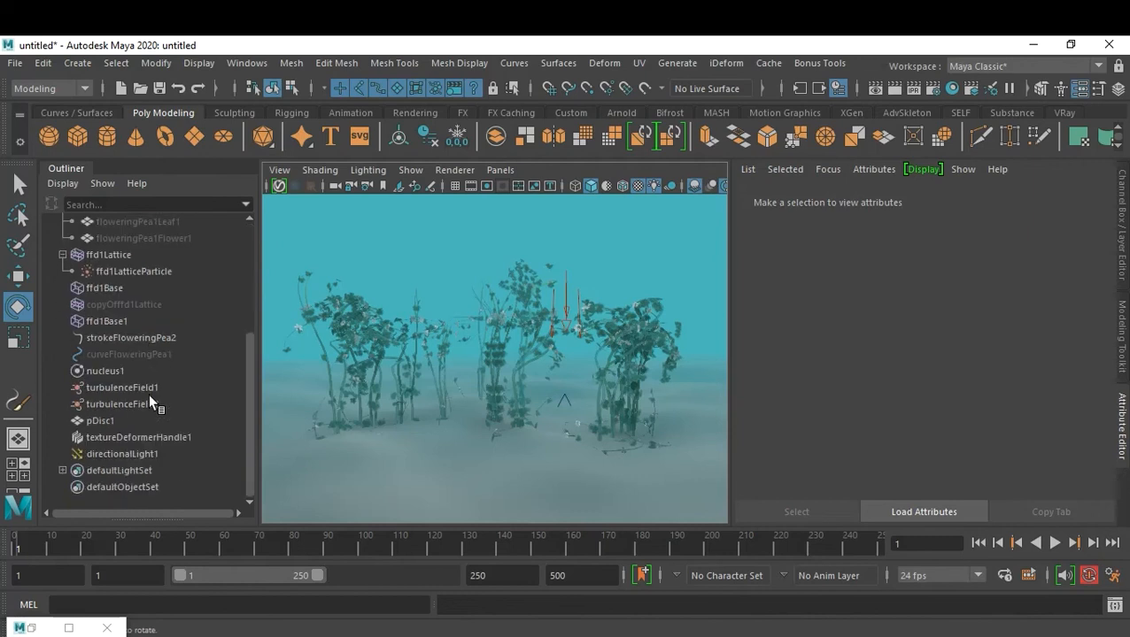
click(147, 449)
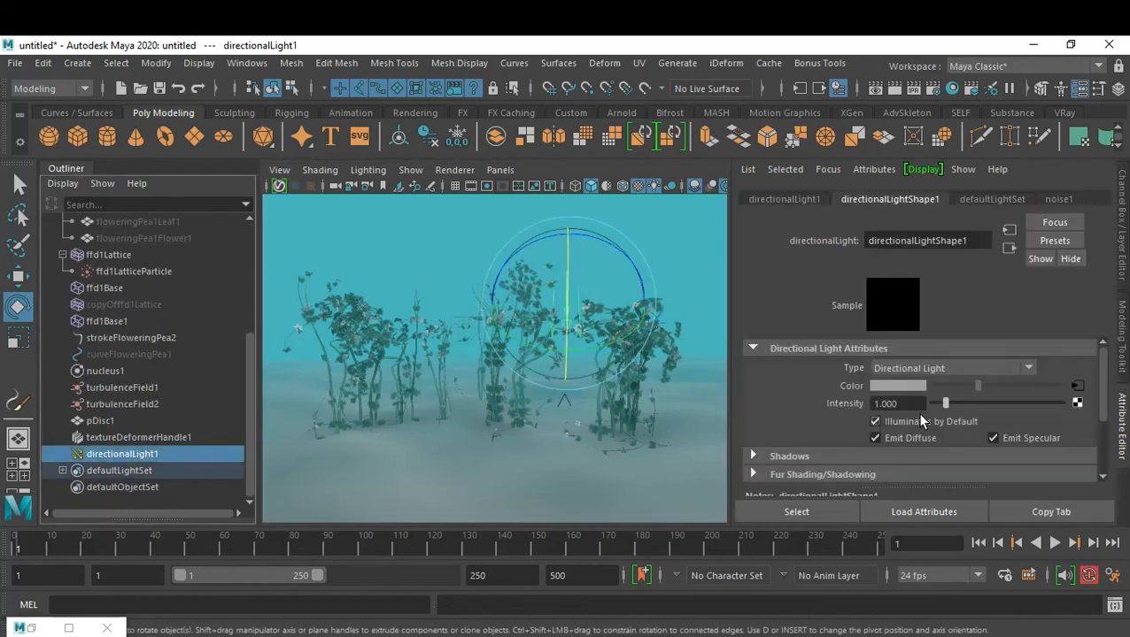
mouse_move(946, 404)
mouse_down()
mouse_move(1045, 404)
mouse_move(957, 403)
mouse_move(967, 404)
mouse_up()
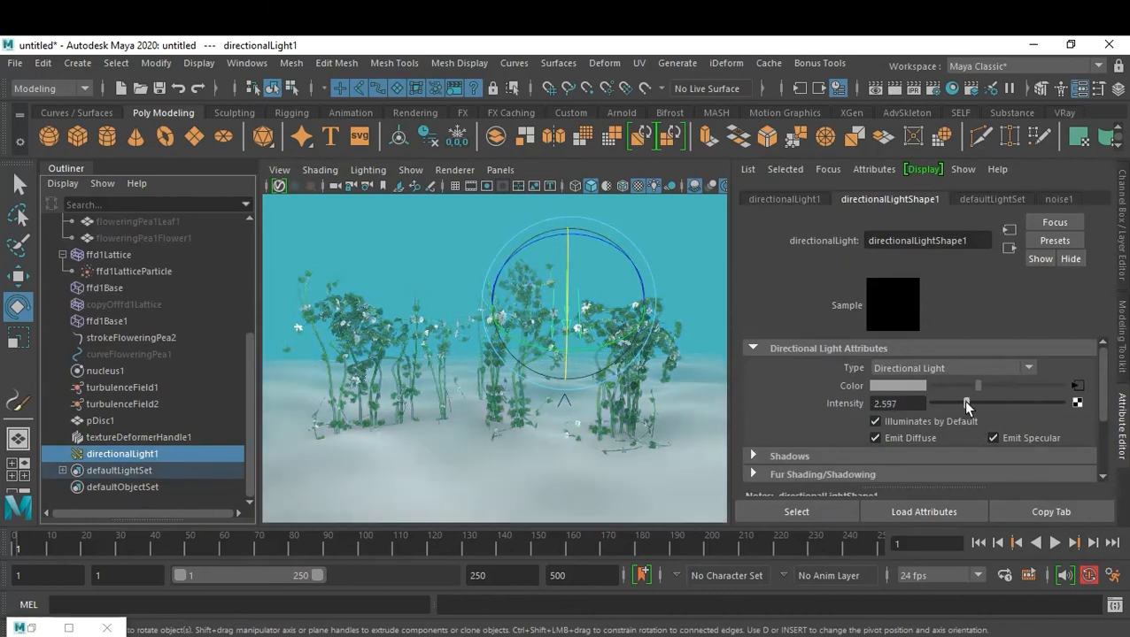
- Break the noise connection on the directional light's Color attribute and map a Ramp texture to it instead
right_click(846, 386)
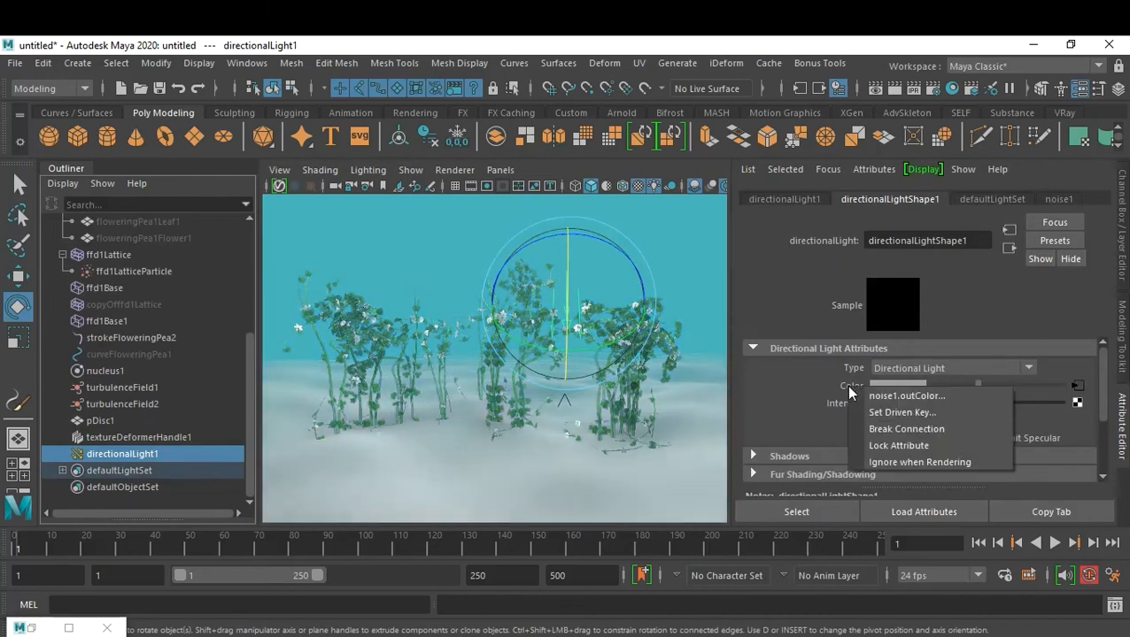
click(878, 429)
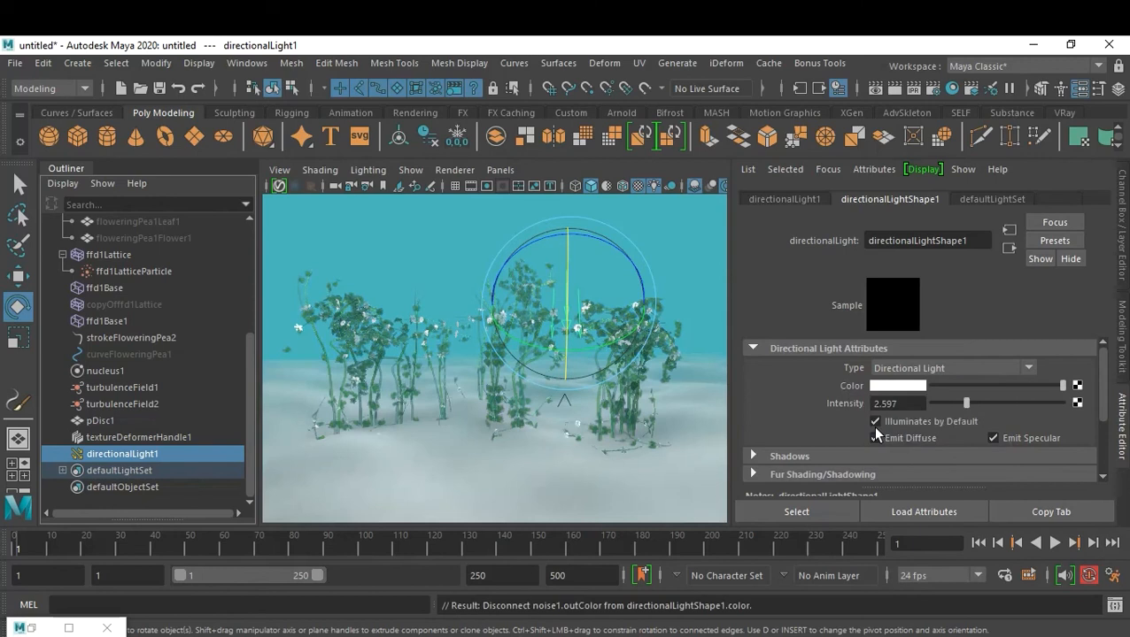
click(1076, 387)
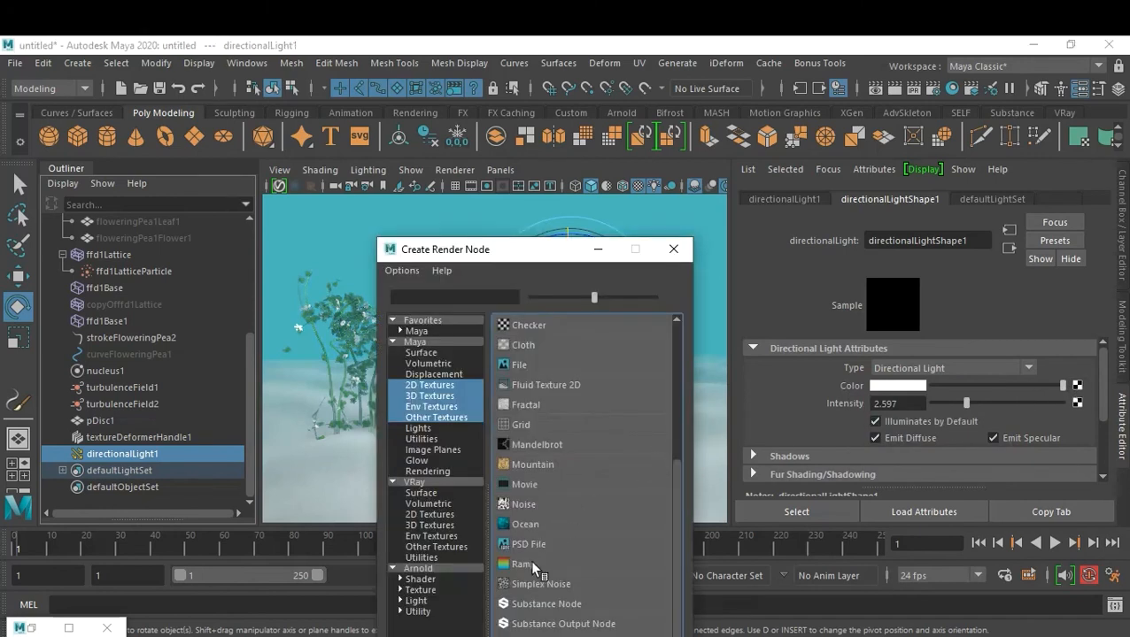
click(530, 559)
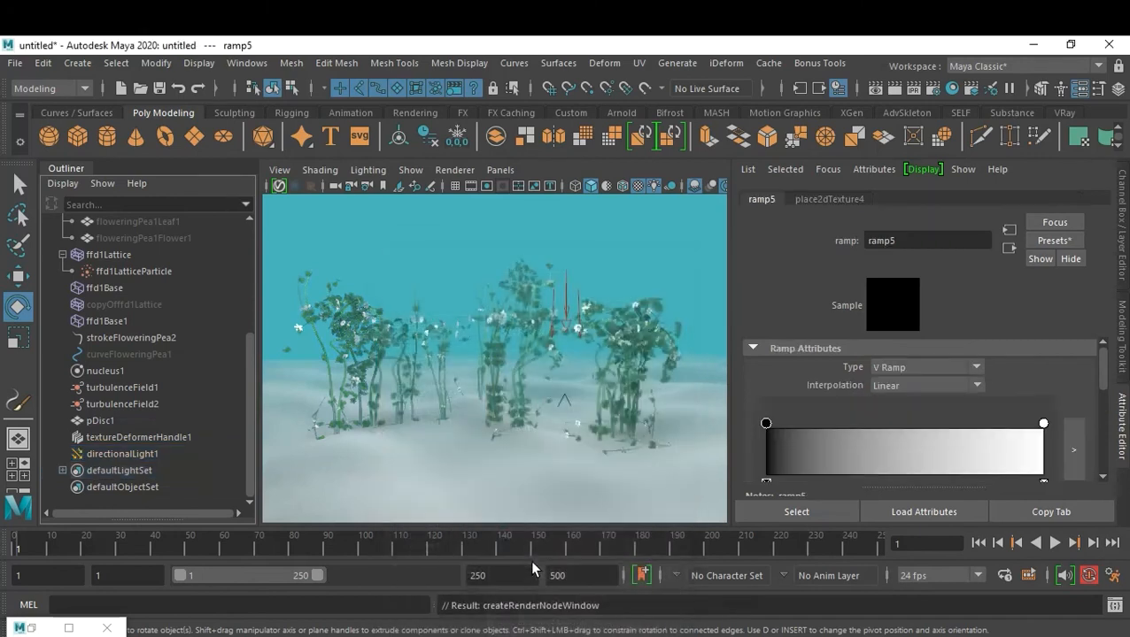
- Add three colour stops to the light's ramp at about 0.26, about 0.61 and near the white end
click(838, 451)
click(935, 449)
click(998, 452)
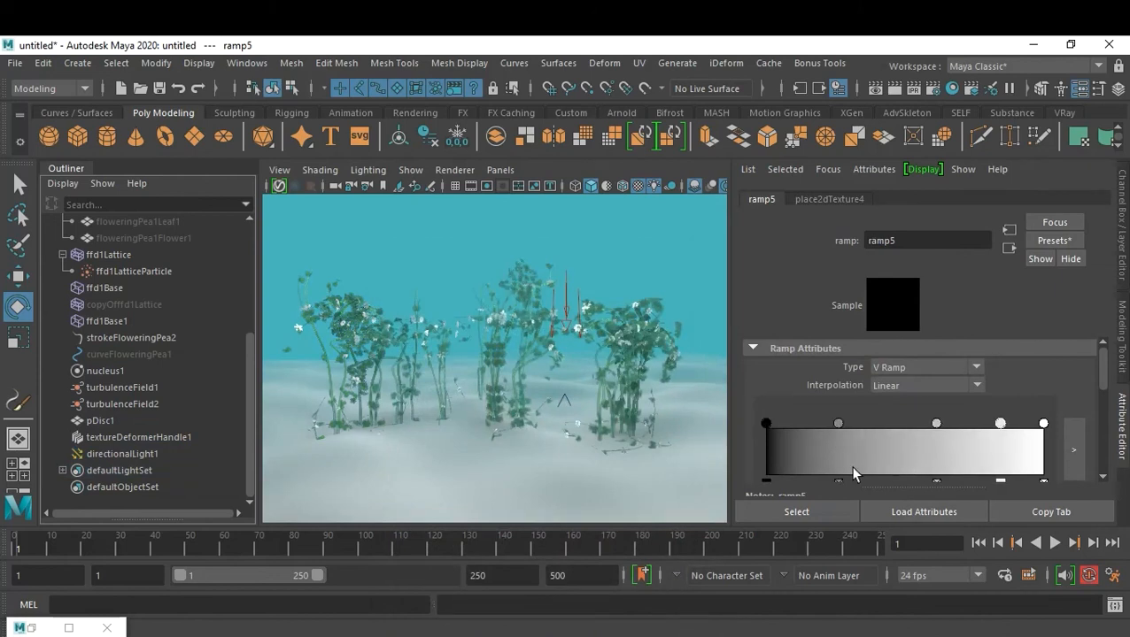
- Set the ramp's black starting stop to the recent turquoise with hue 182.30, saturation 0.859 and value 0.500
click(766, 423)
scroll(835, 419, down, 1)
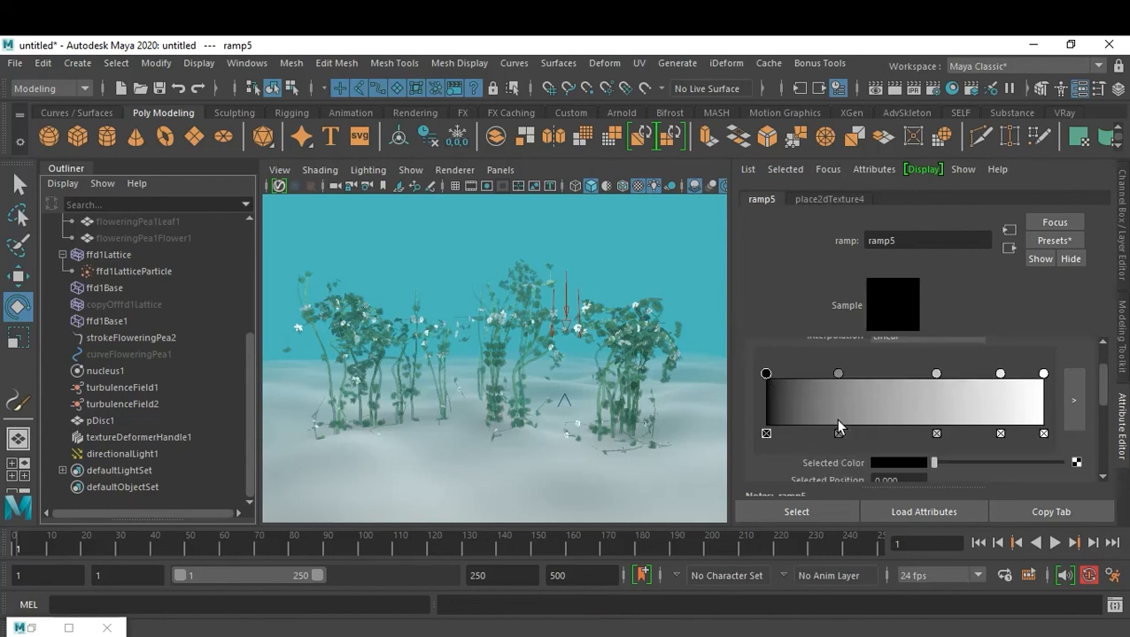
click(898, 466)
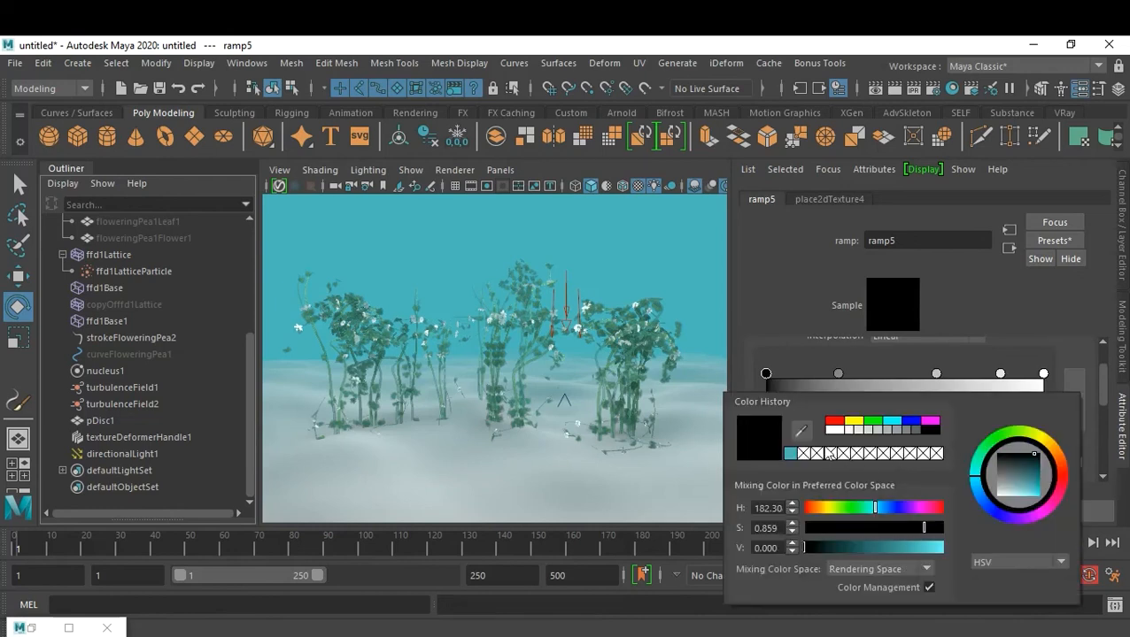
click(789, 454)
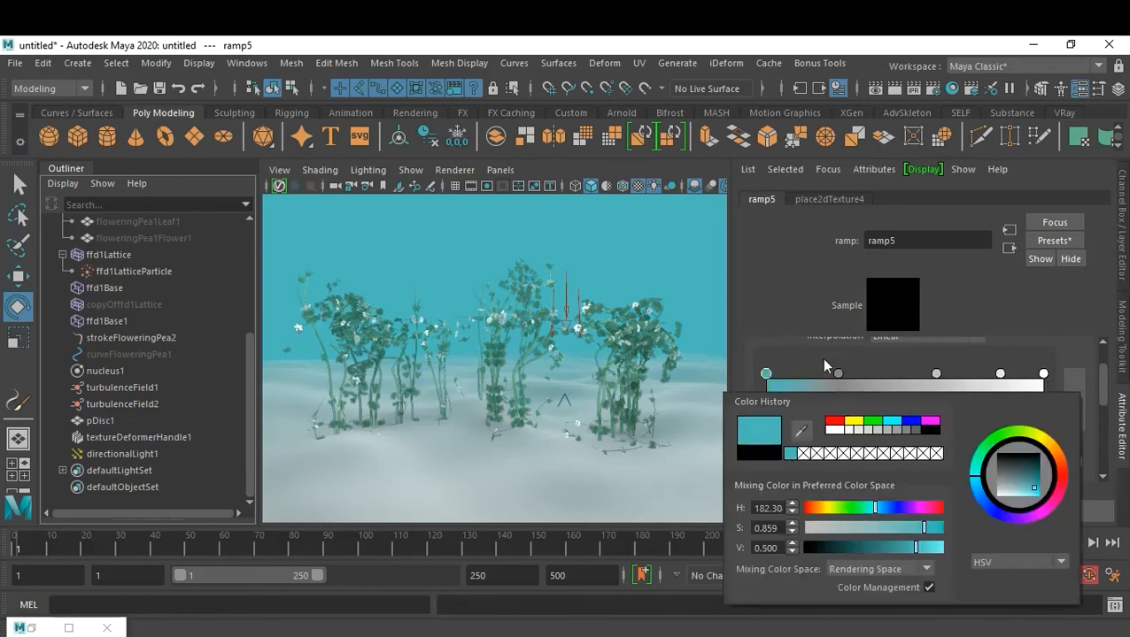
- Recolour the ramp stop at about 0.614 to the recent turquoise and darken it to a deep teal
click(838, 375)
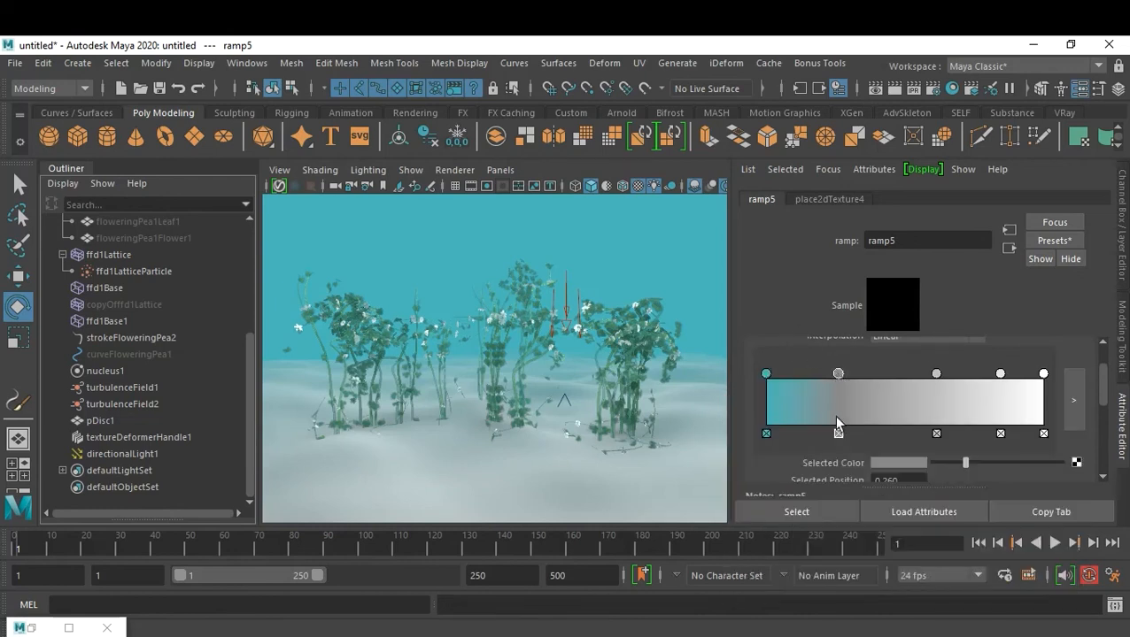
click(936, 374)
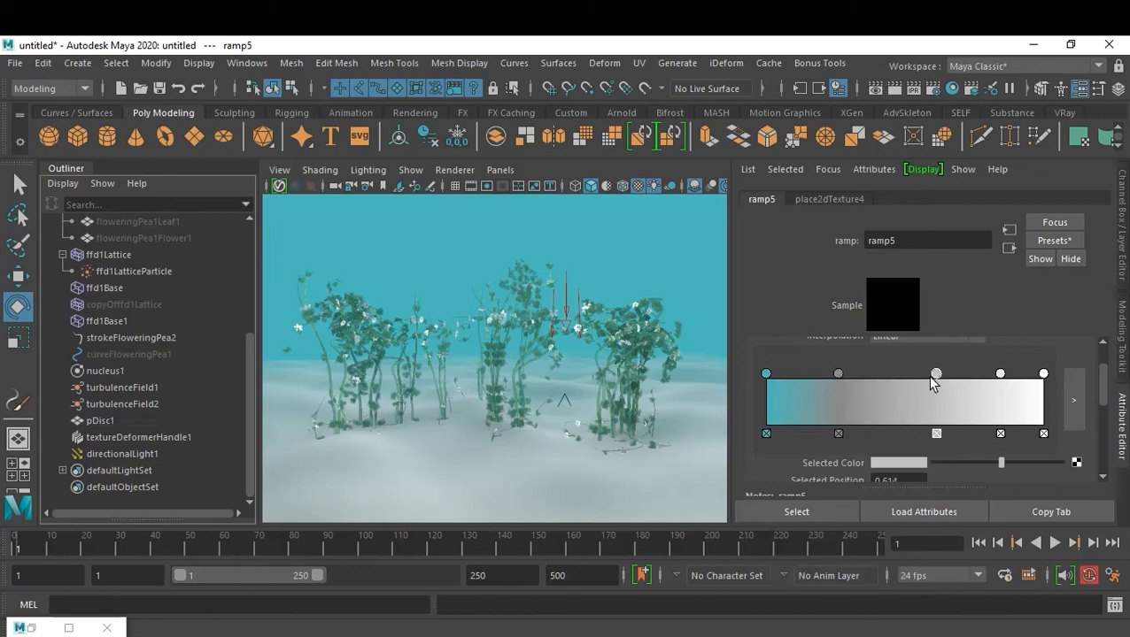
click(888, 463)
click(816, 392)
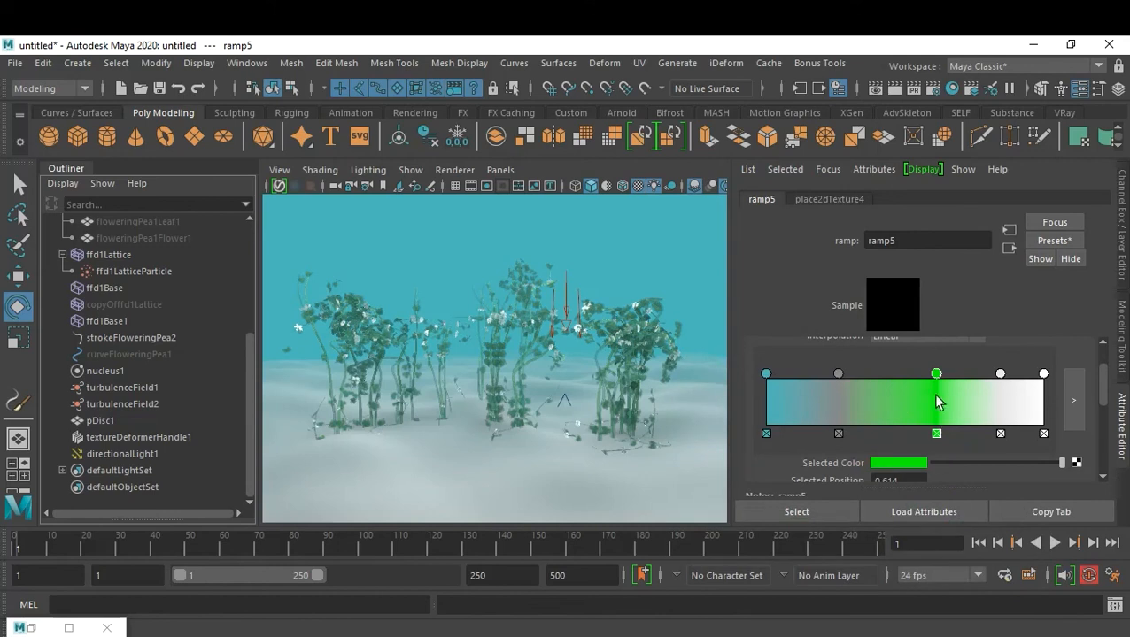
click(883, 464)
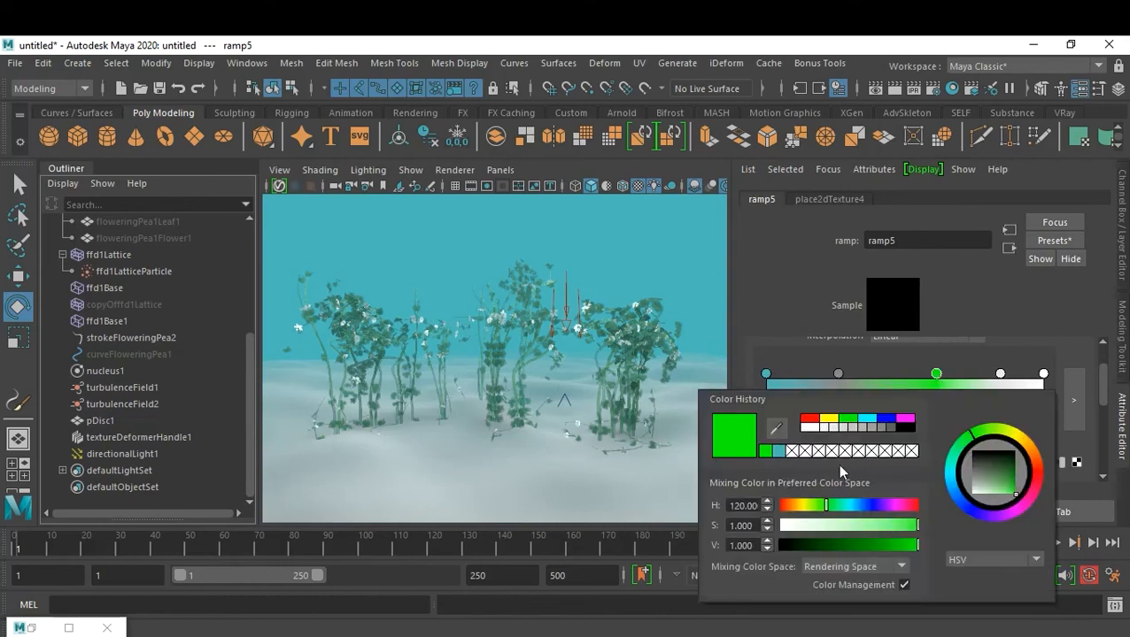
click(780, 454)
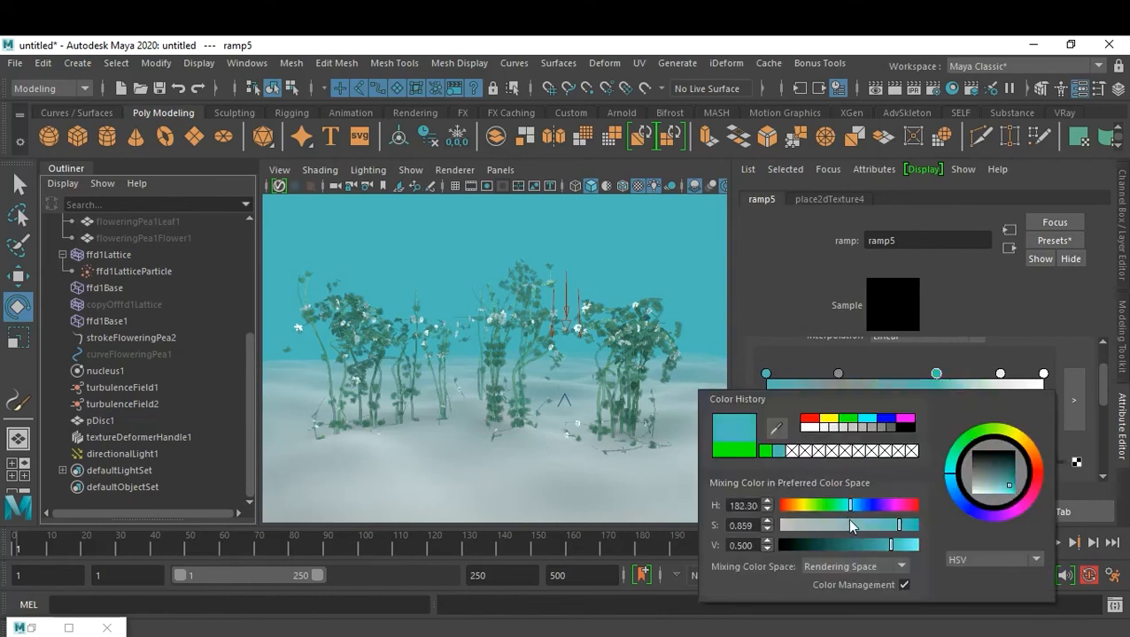
click(852, 545)
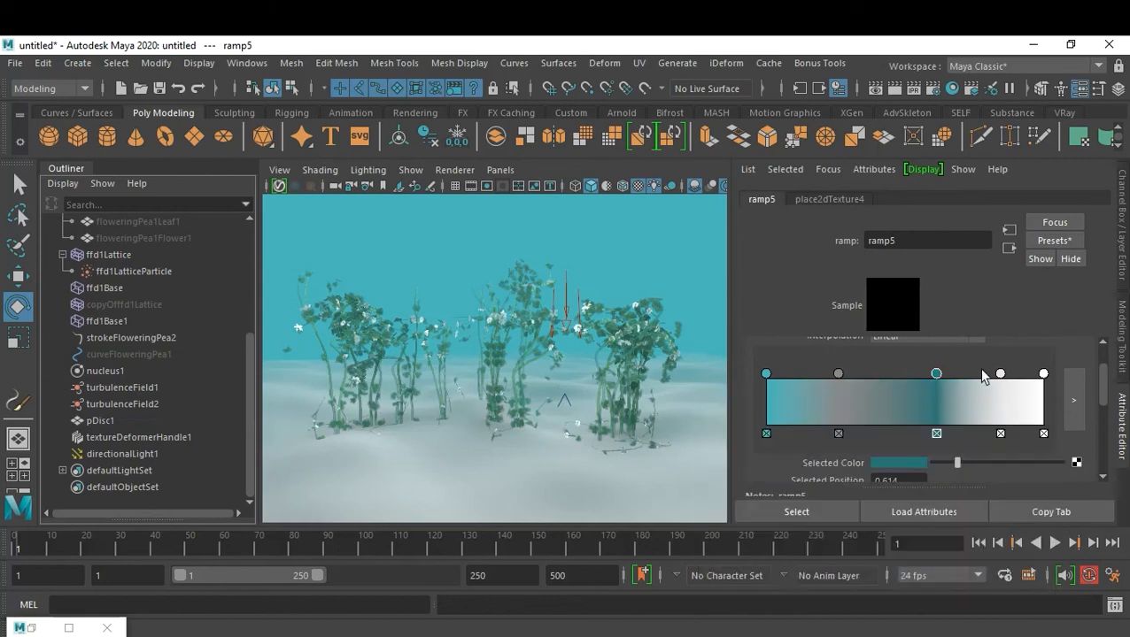
- Set the ramp's white end stop to dark teal with hue 182.30, saturation about 0.949 and value about 0.161
click(1043, 374)
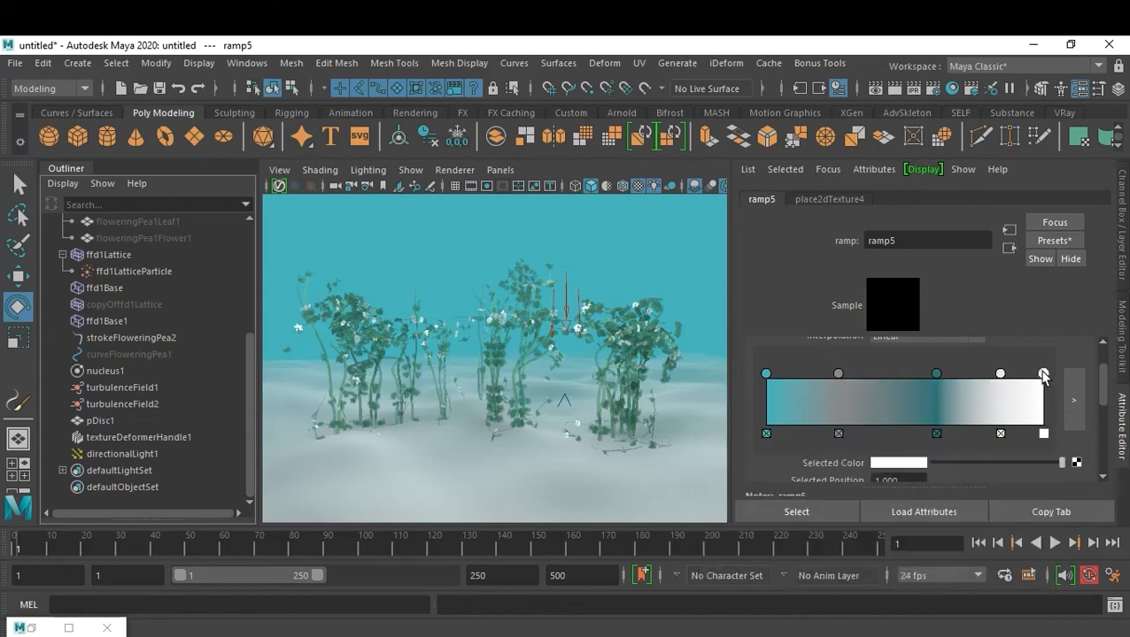
click(912, 460)
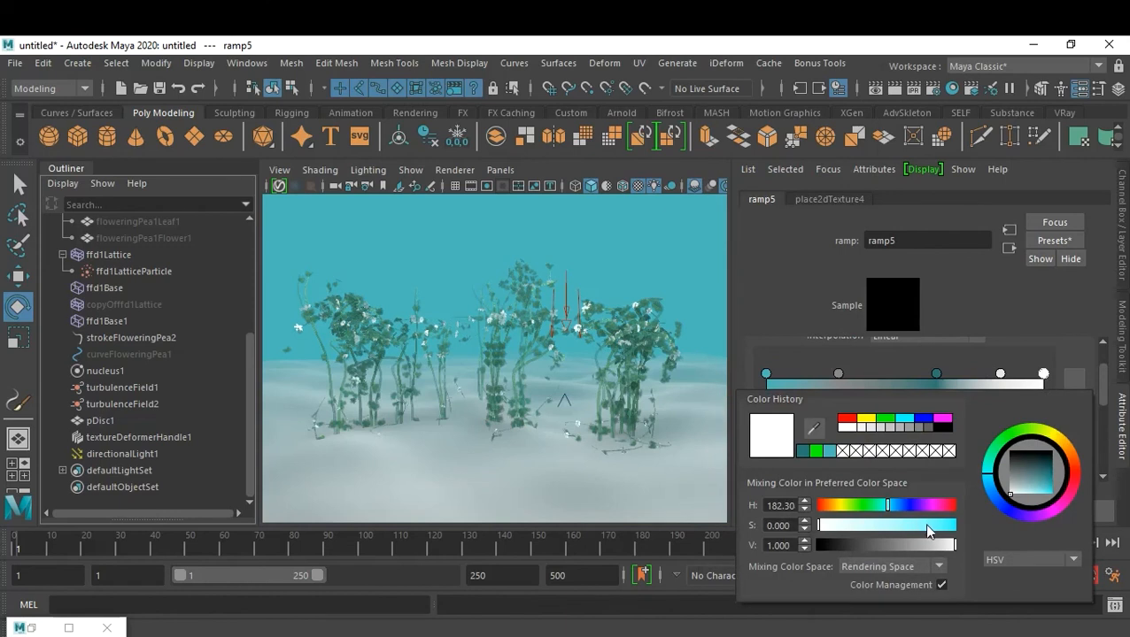
drag(929, 525, 949, 525)
click(882, 546)
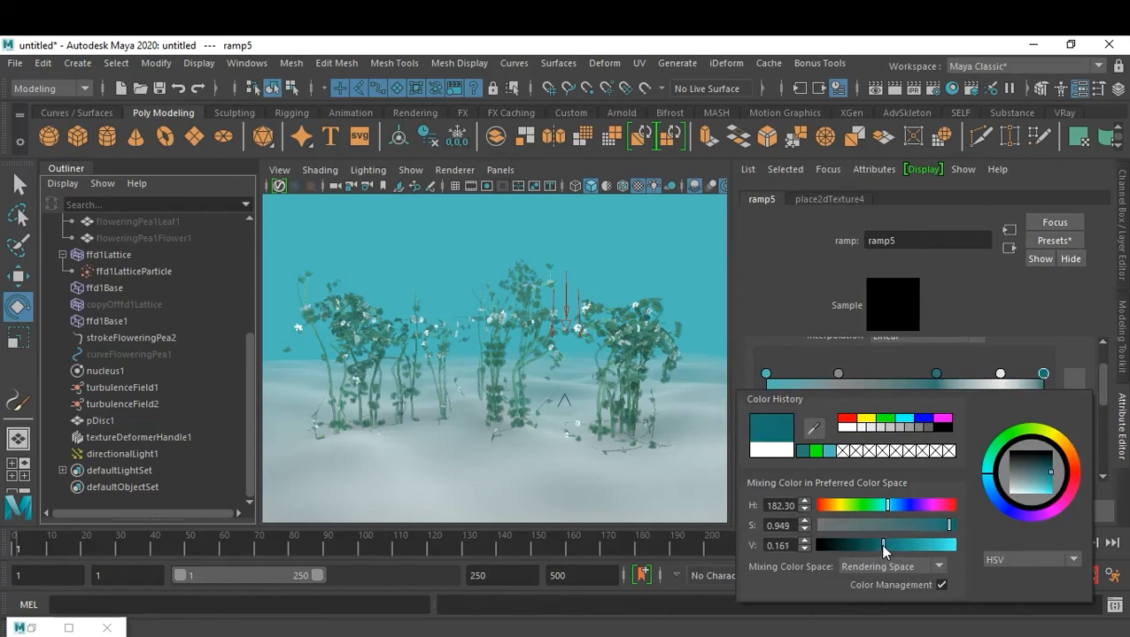
- Set the ramp's Noise to about 0.409 and return to the directional light's attributes
scroll(967, 418, down, 3)
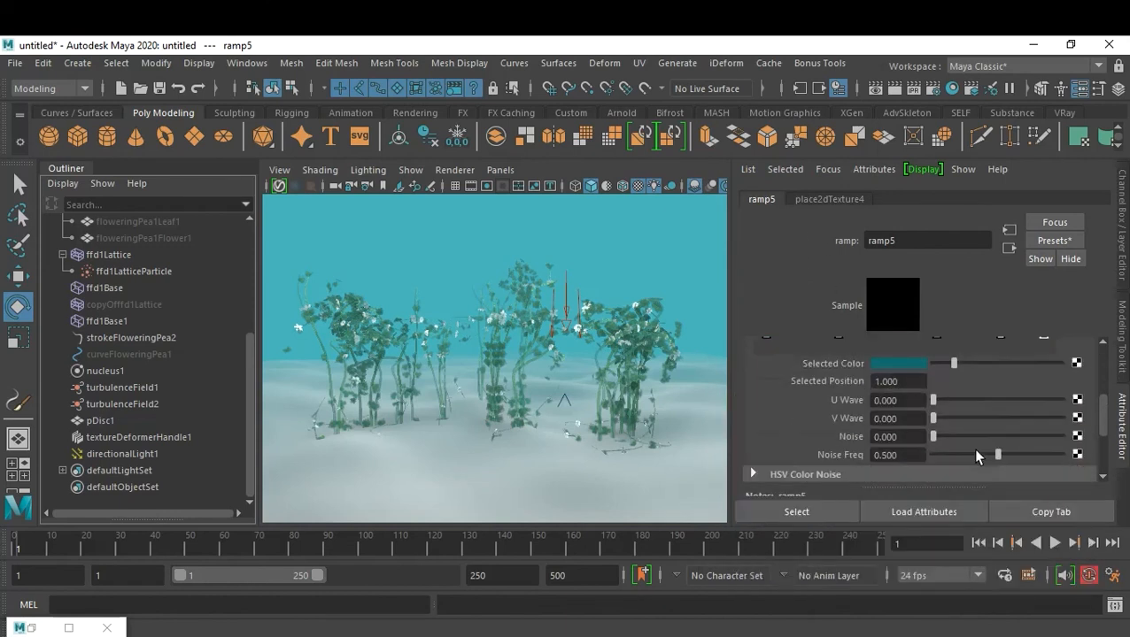
drag(958, 437, 977, 400)
scroll(1006, 454, down, 2)
scroll(943, 434, down, 2)
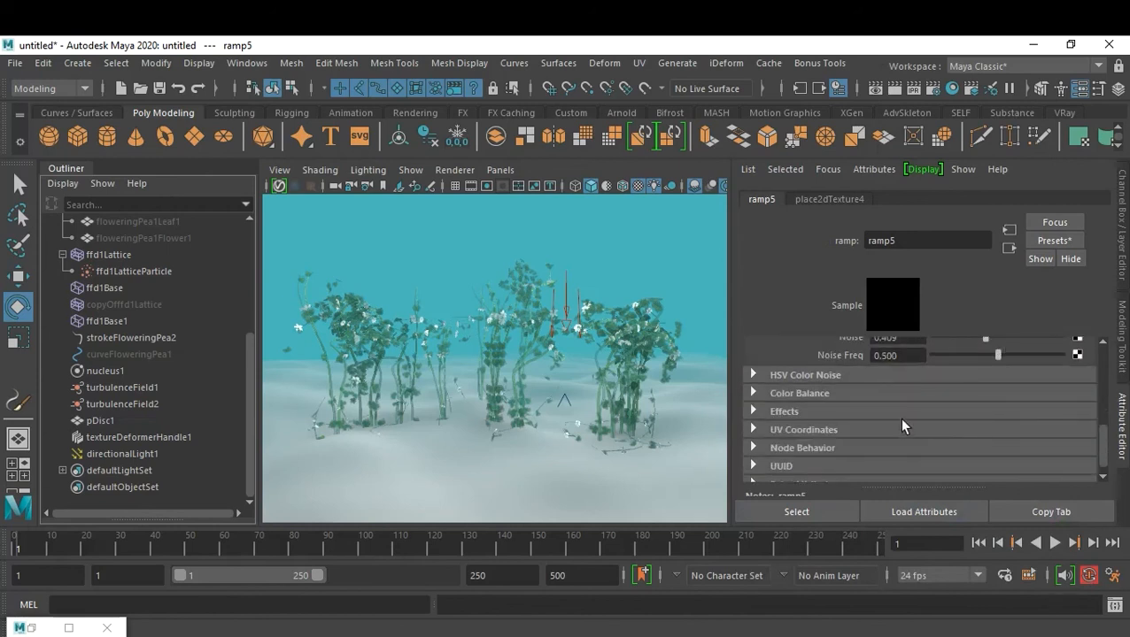
scroll(898, 422, up, 9)
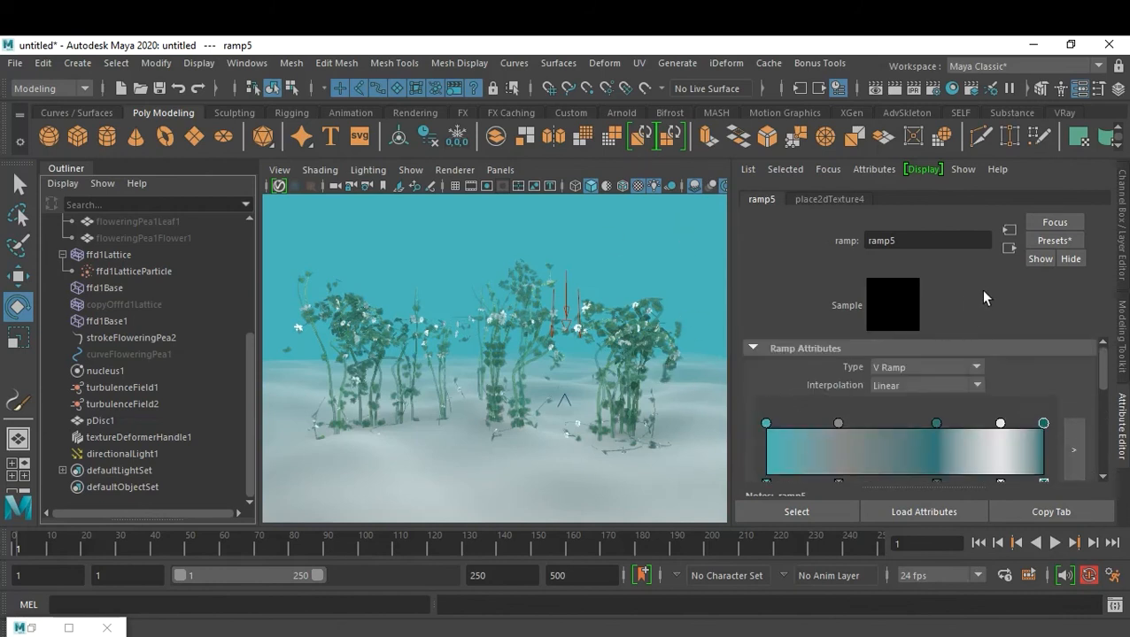
click(1007, 248)
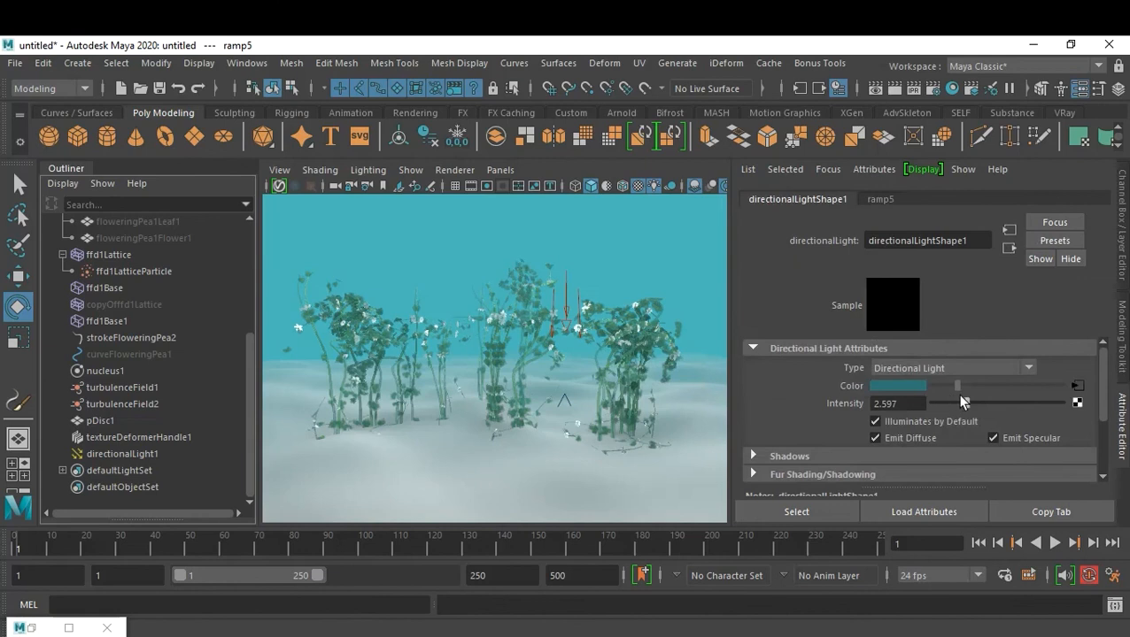
scroll(976, 420, down, 1)
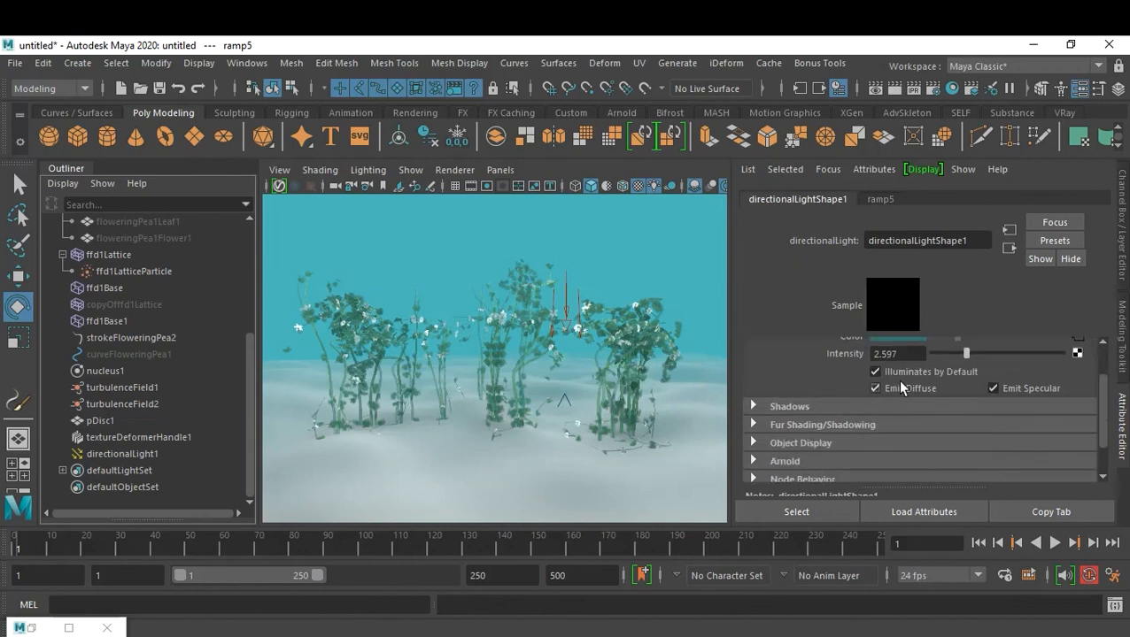
scroll(935, 402, down, 1)
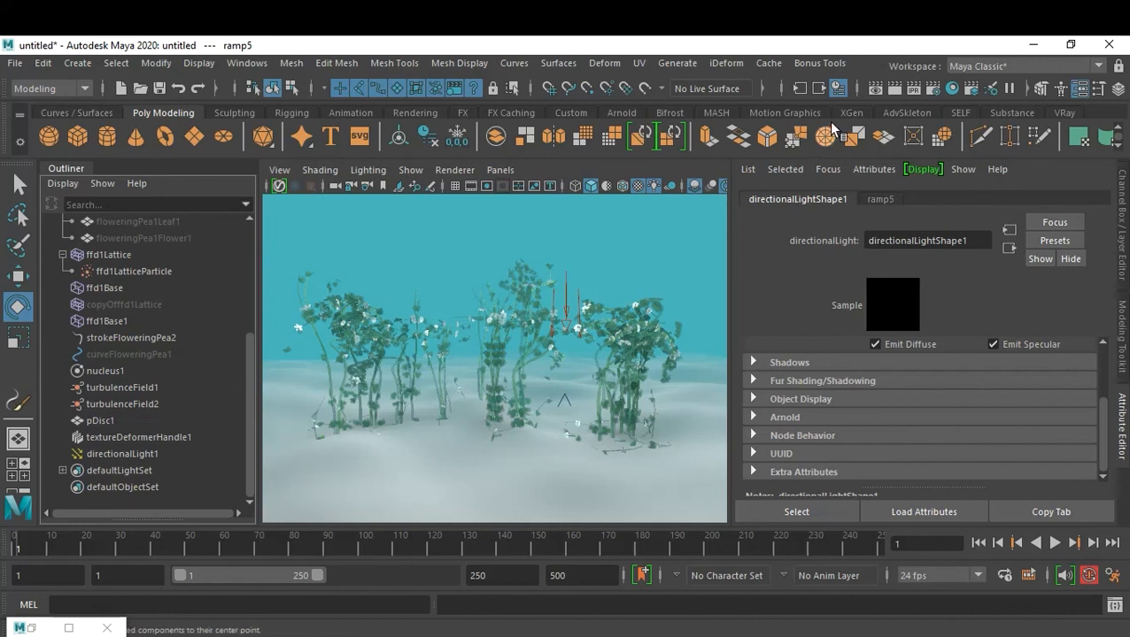
- Render the current frame with Maya Software, inspect the image and close the Render View
click(875, 90)
click(357, 88)
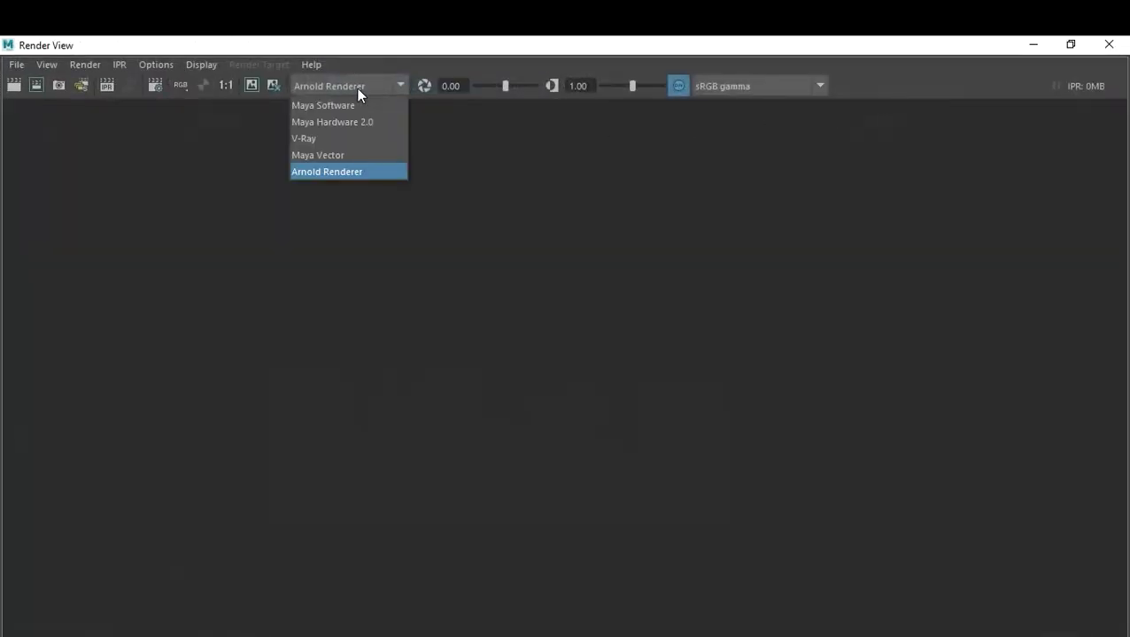
click(343, 105)
click(15, 86)
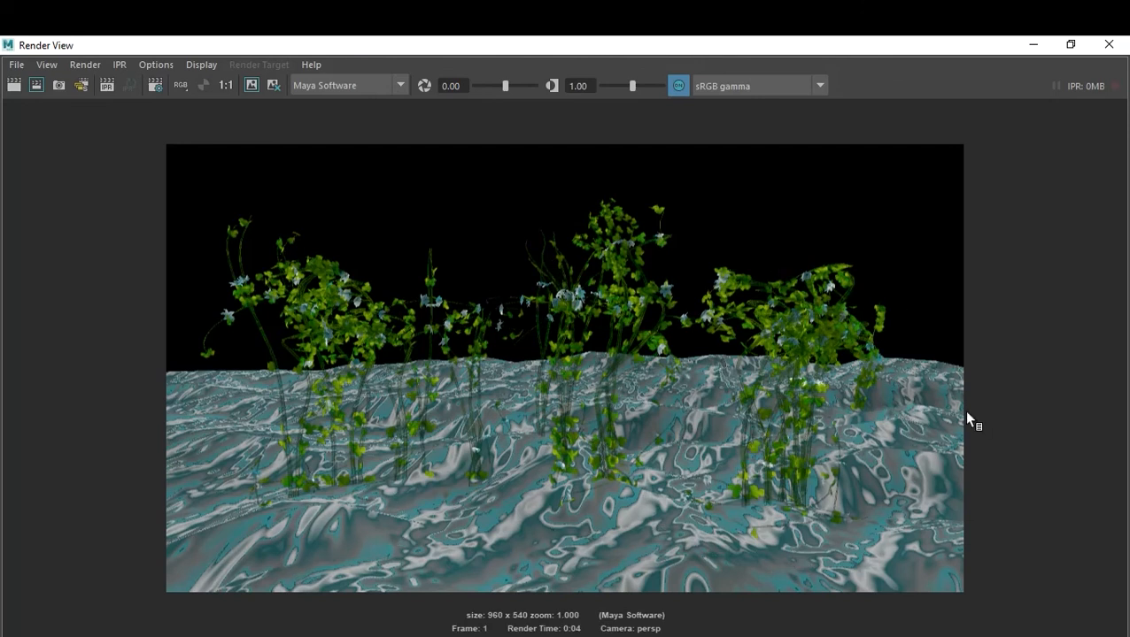
click(1107, 45)
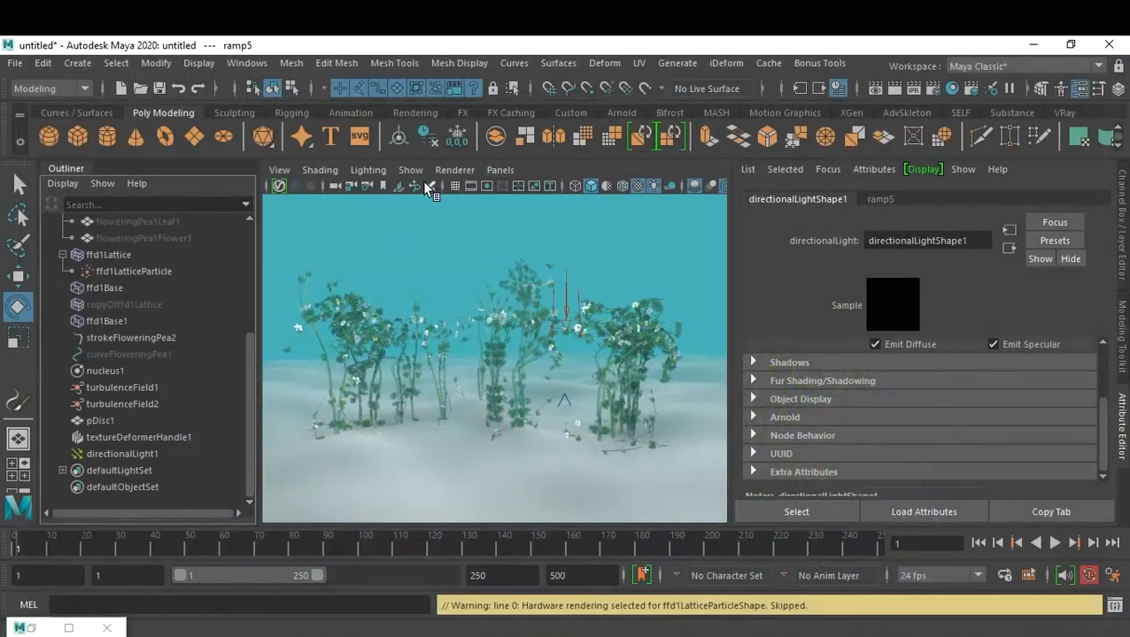
- Review the Viewport 2.0 performance, ambient occlusion, hardware fog and anti-aliasing settings, and close them
click(450, 168)
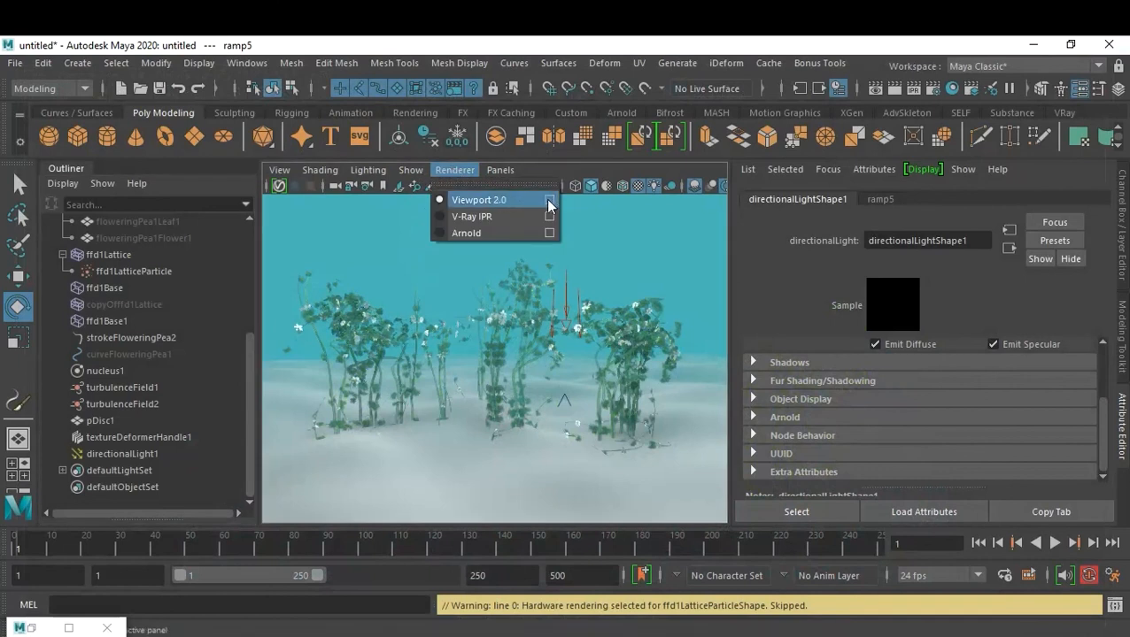
click(549, 201)
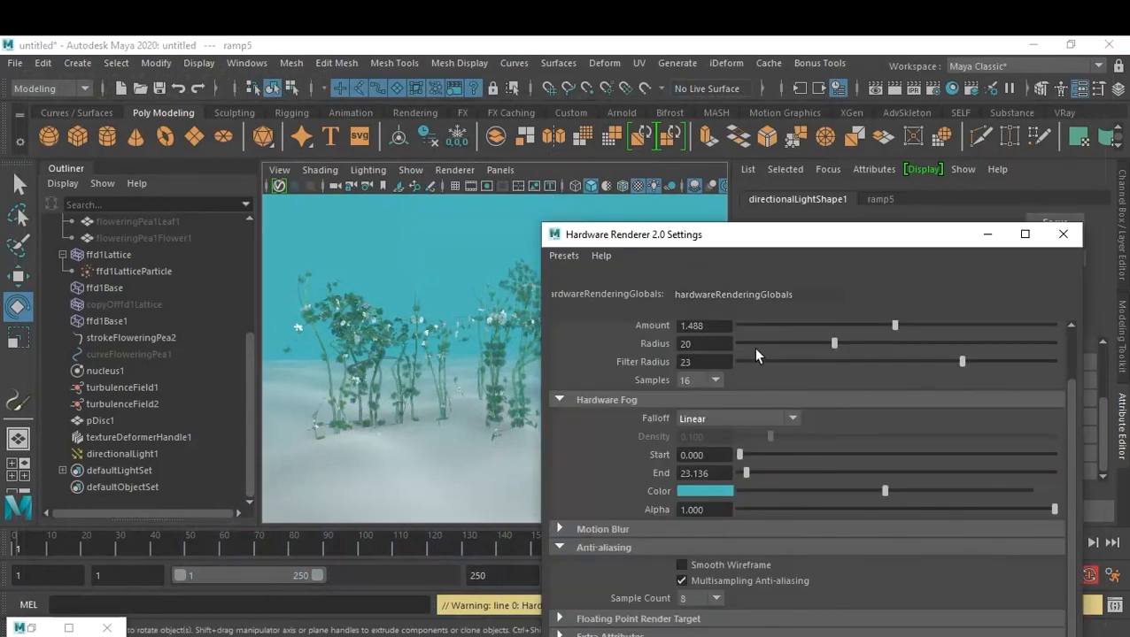
drag(774, 243, 646, 204)
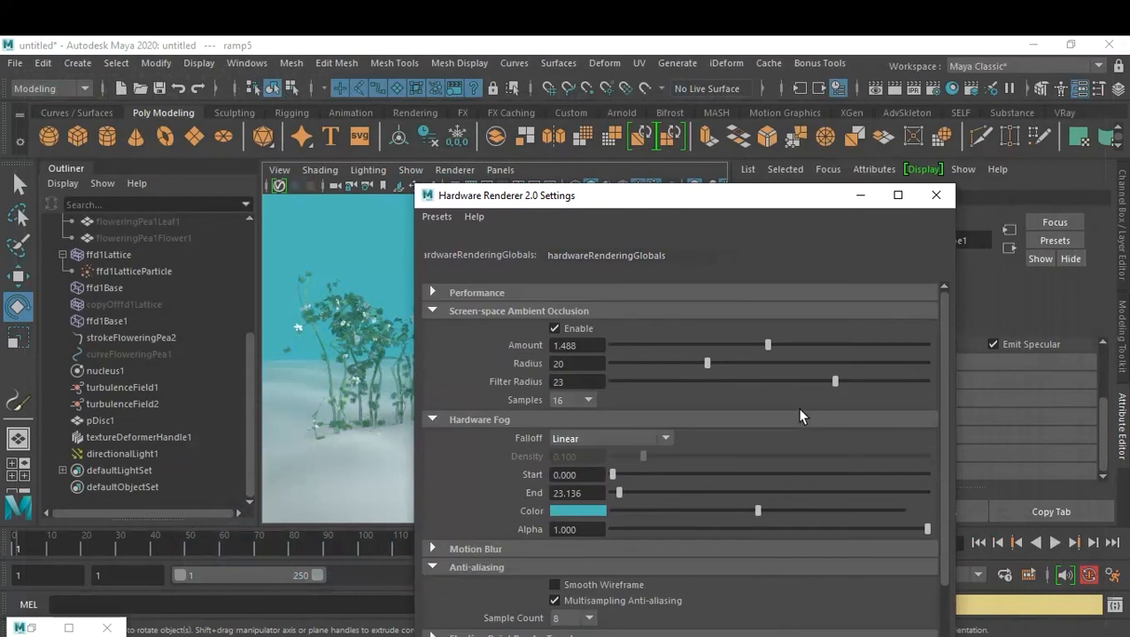
click(478, 293)
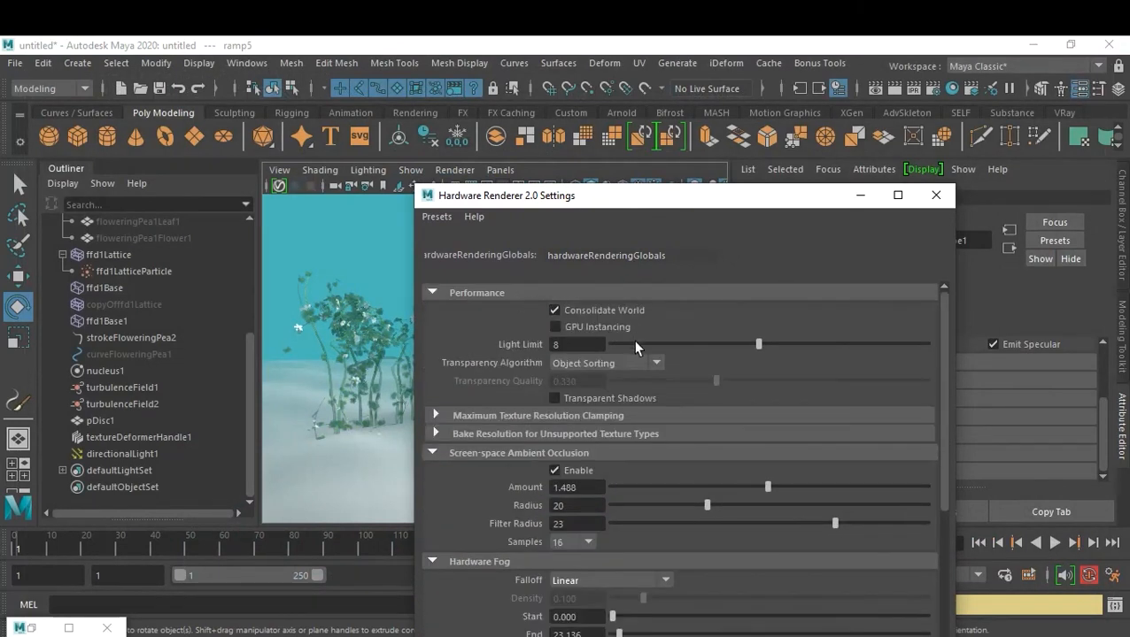
scroll(747, 403, down, 3)
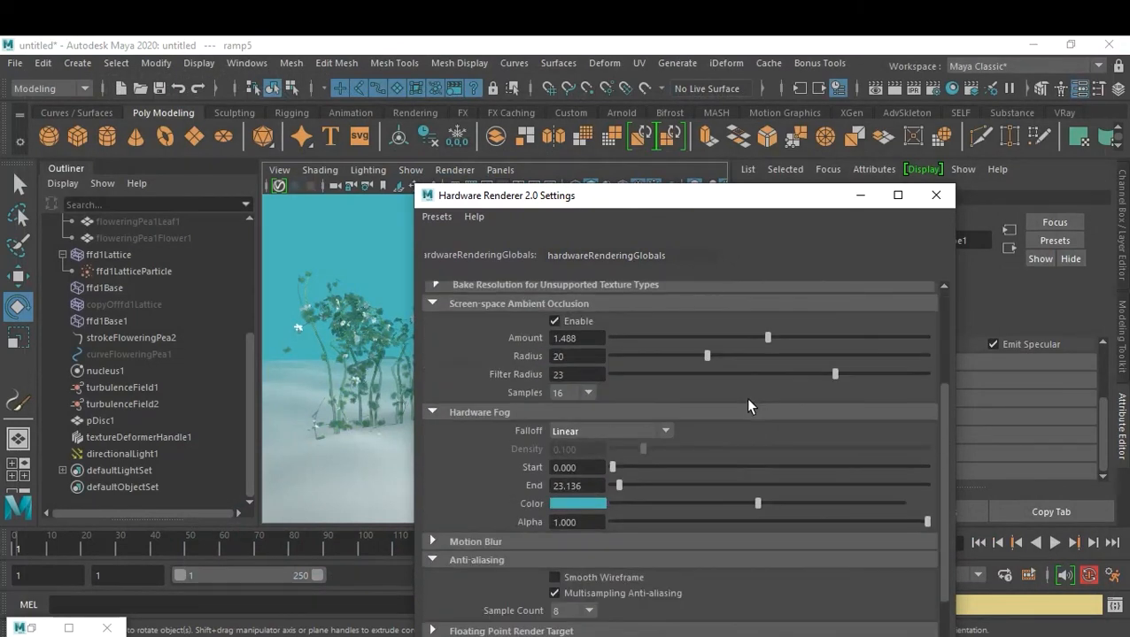
scroll(747, 403, down, 1)
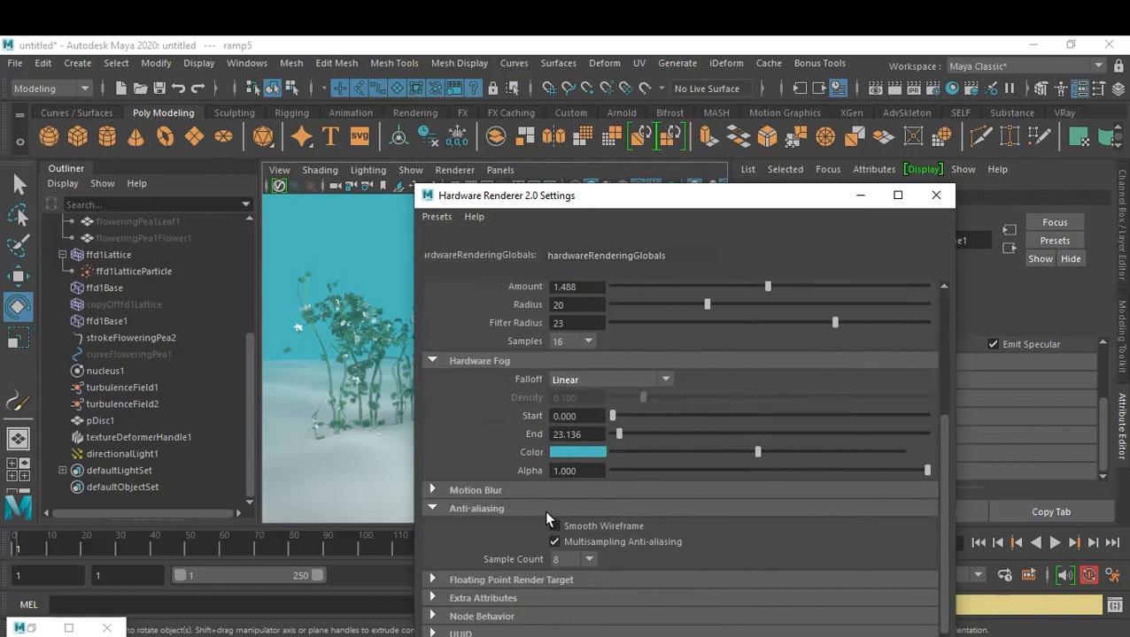
click(934, 195)
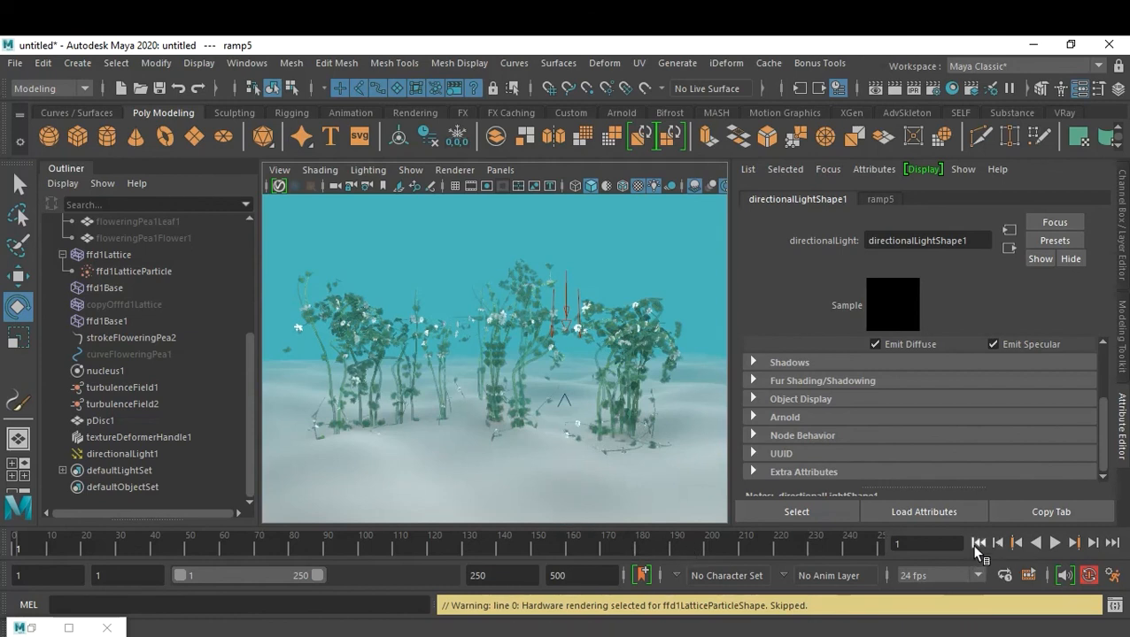
- Open the Playblast options and set the Maya Software render image size to the HD 1080 preset
right_click(804, 546)
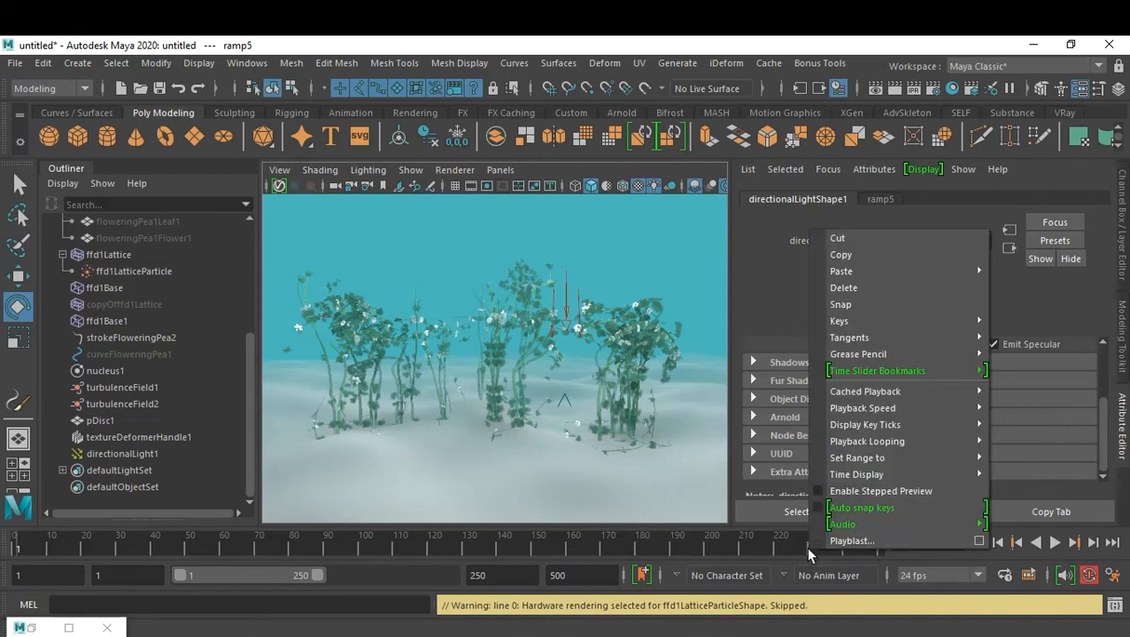
click(978, 541)
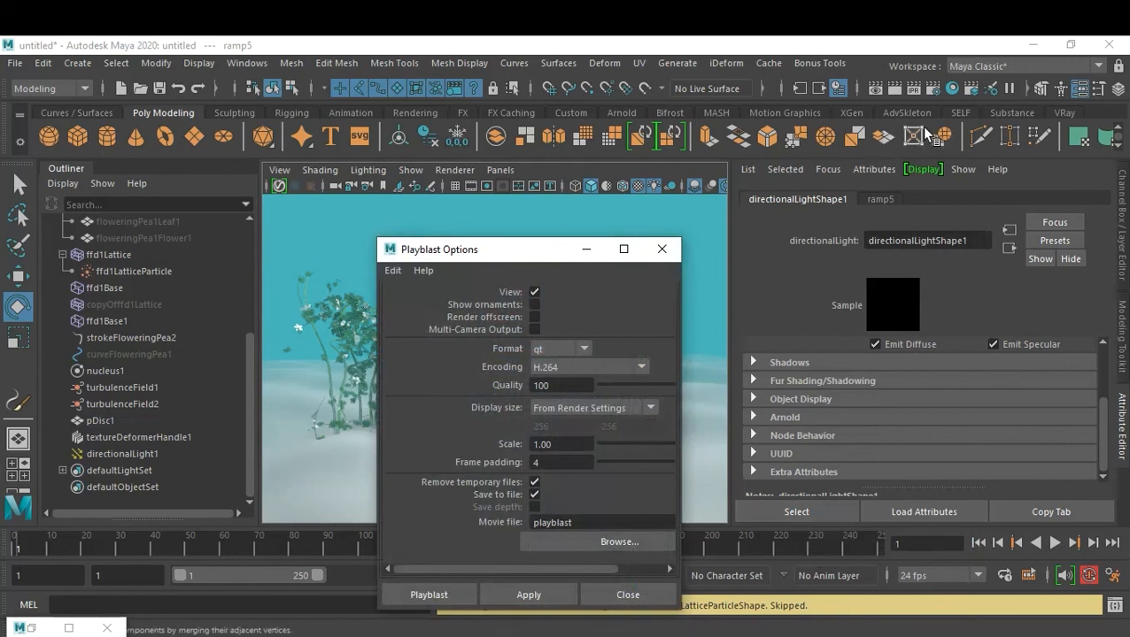
click(934, 91)
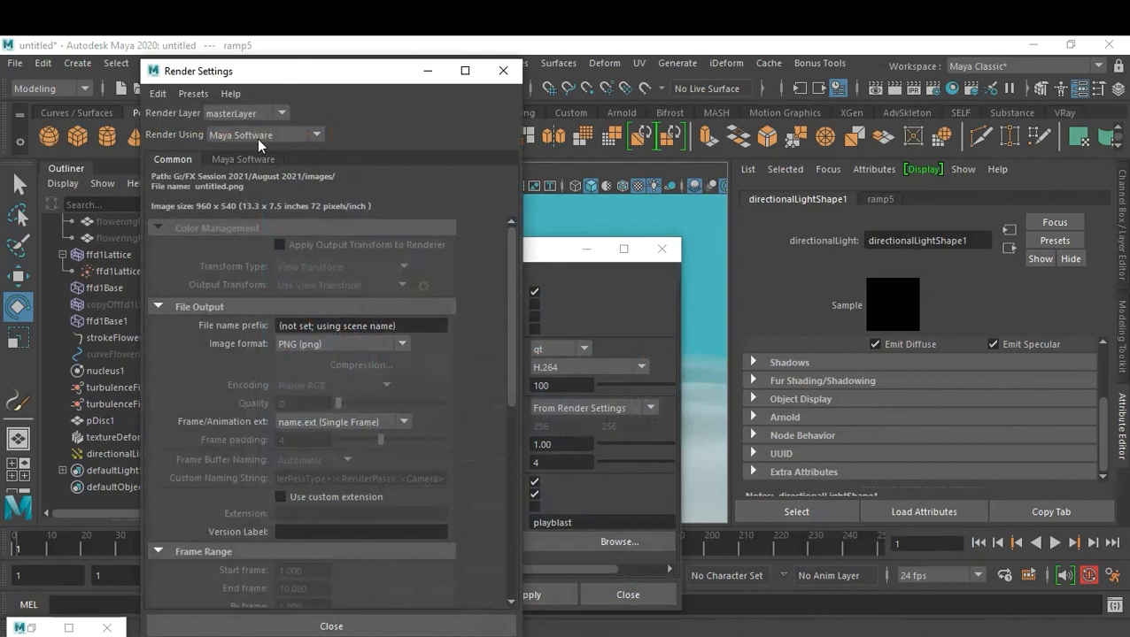
scroll(310, 457, down, 8)
click(316, 438)
scroll(344, 558, down, 3)
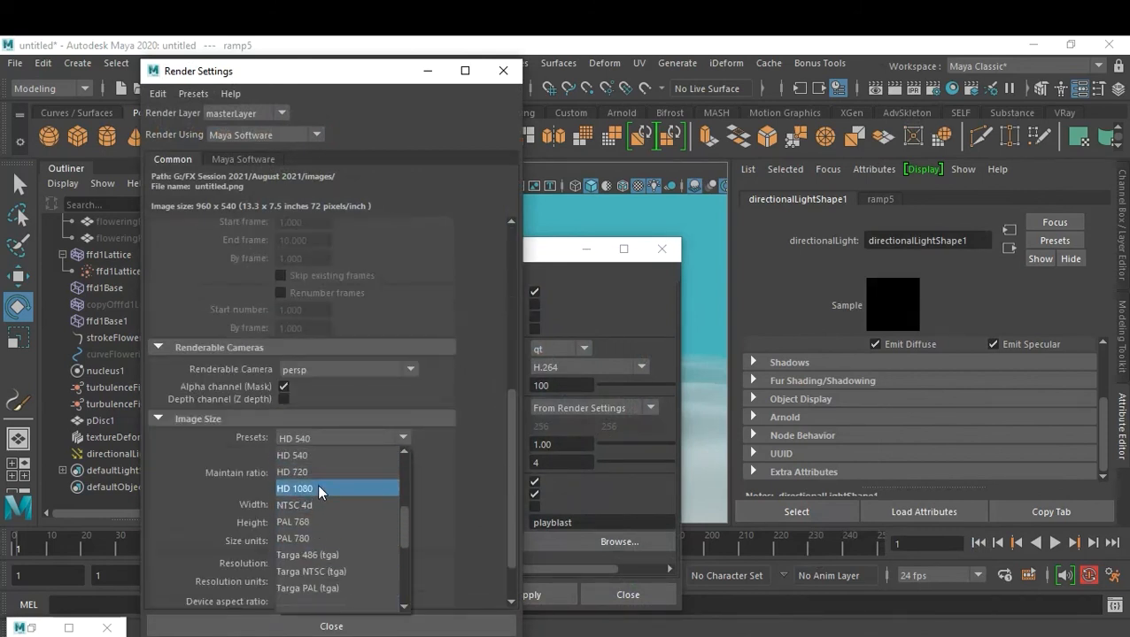
click(317, 485)
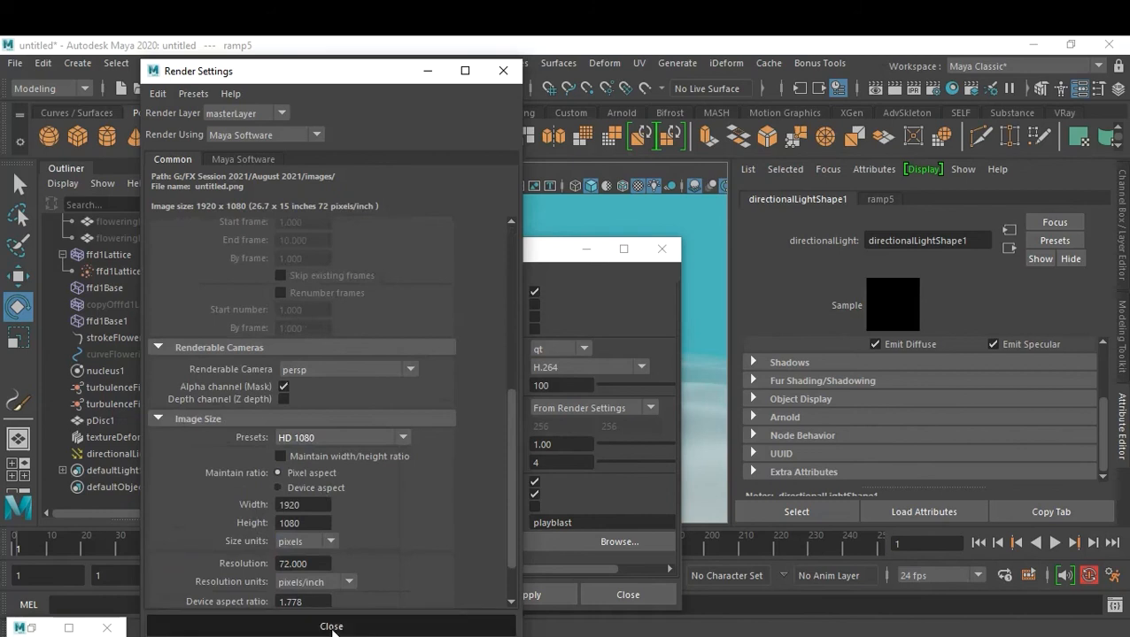
click(329, 627)
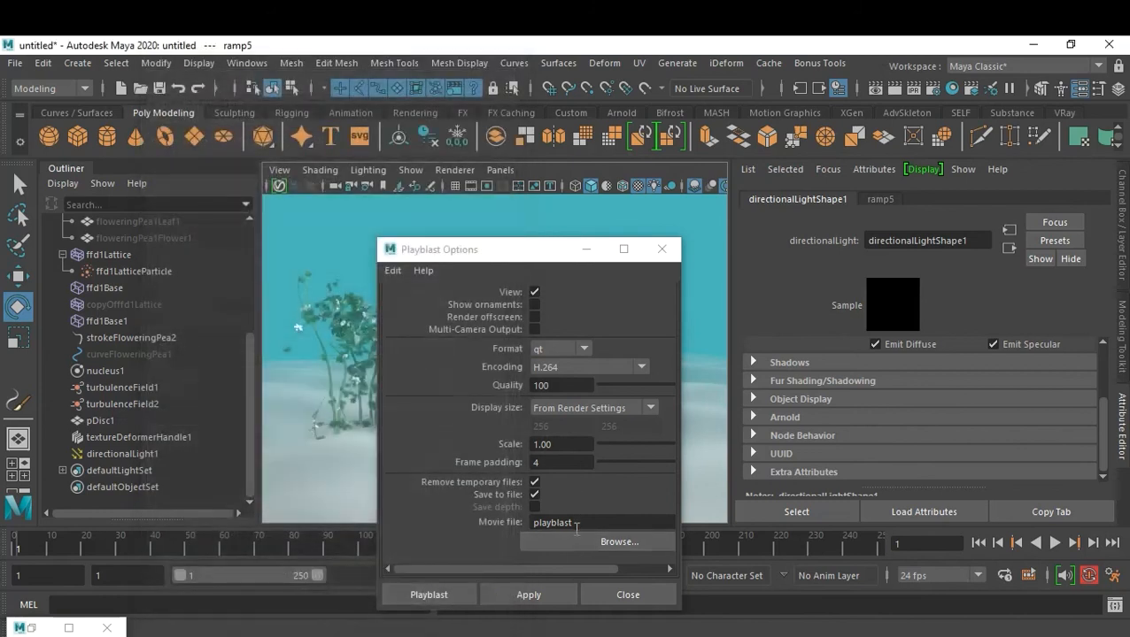
- Set the playblast movie file to 26-08-2021_B in folder 26 of the August 2021 project
click(575, 546)
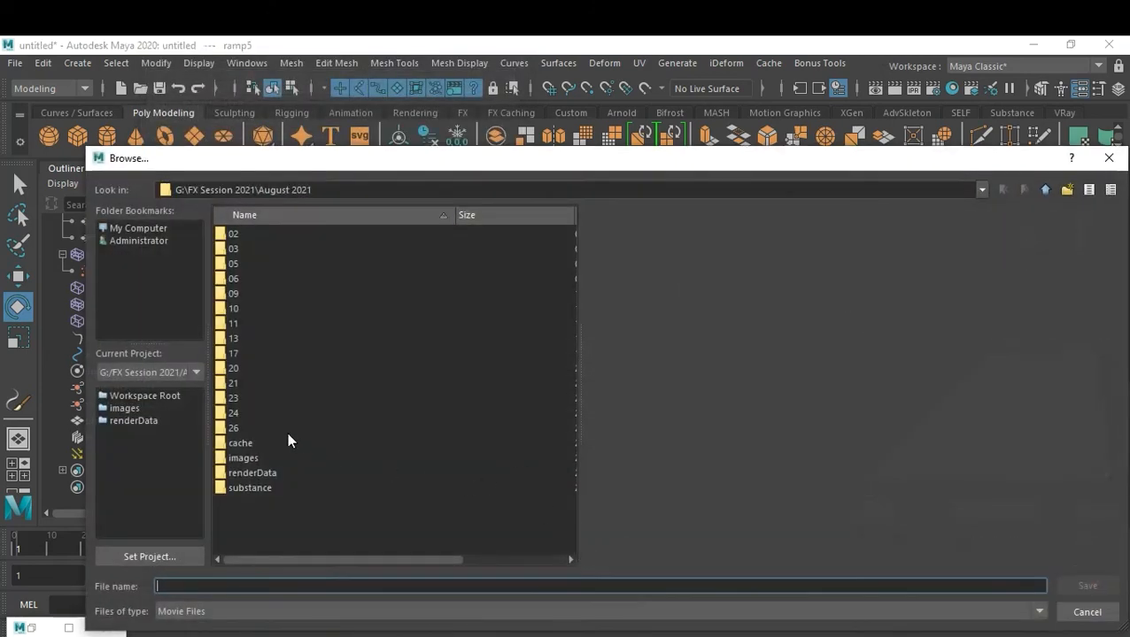
double_click(292, 427)
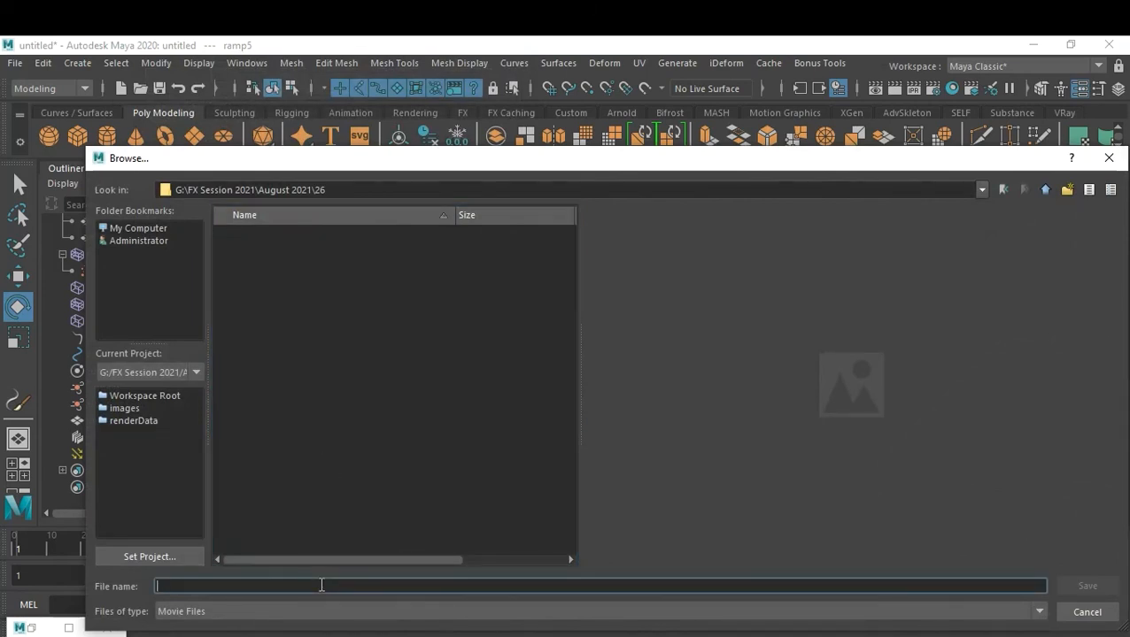
text(2)
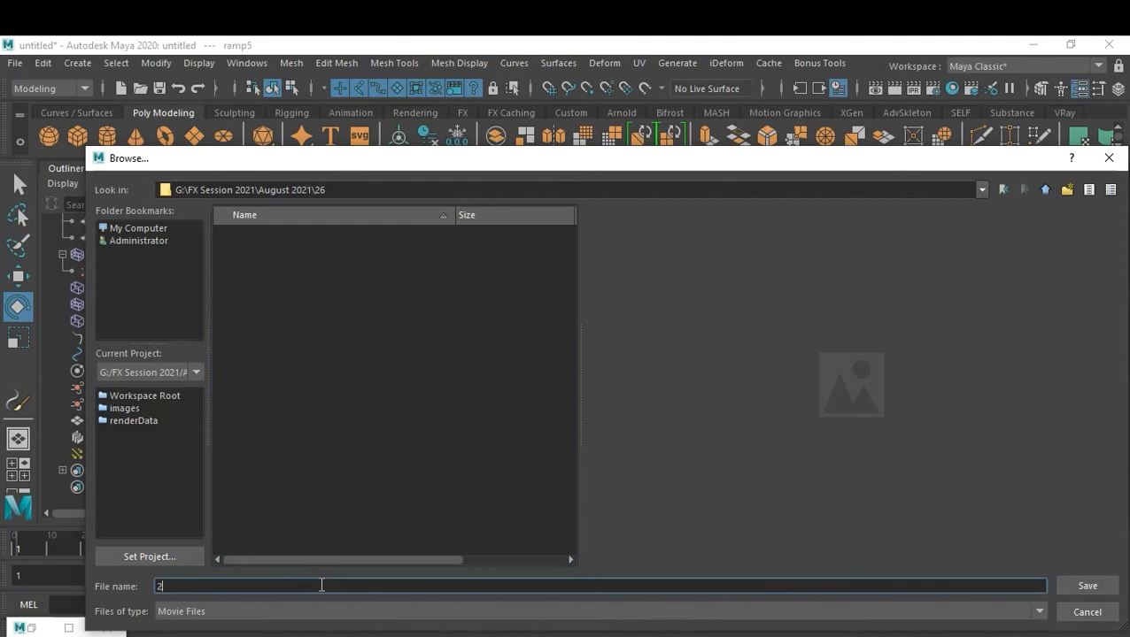
text(6-08-2021_B)
click(1082, 585)
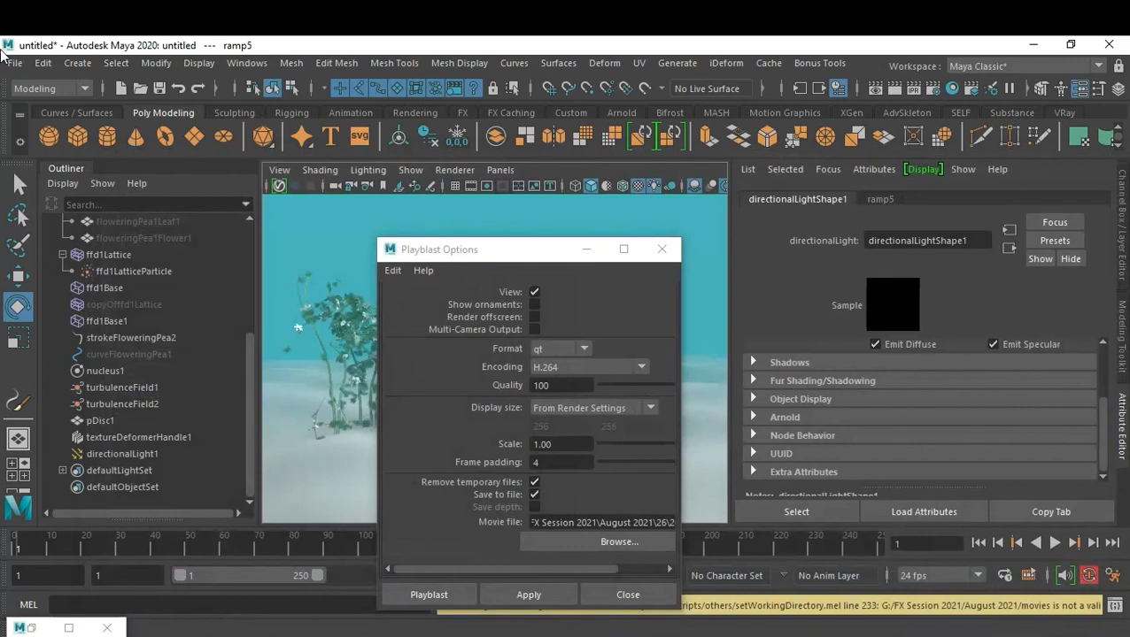
- Save the scene as the Maya Binary file 26-08-2021_B in folder 26
click(22, 66)
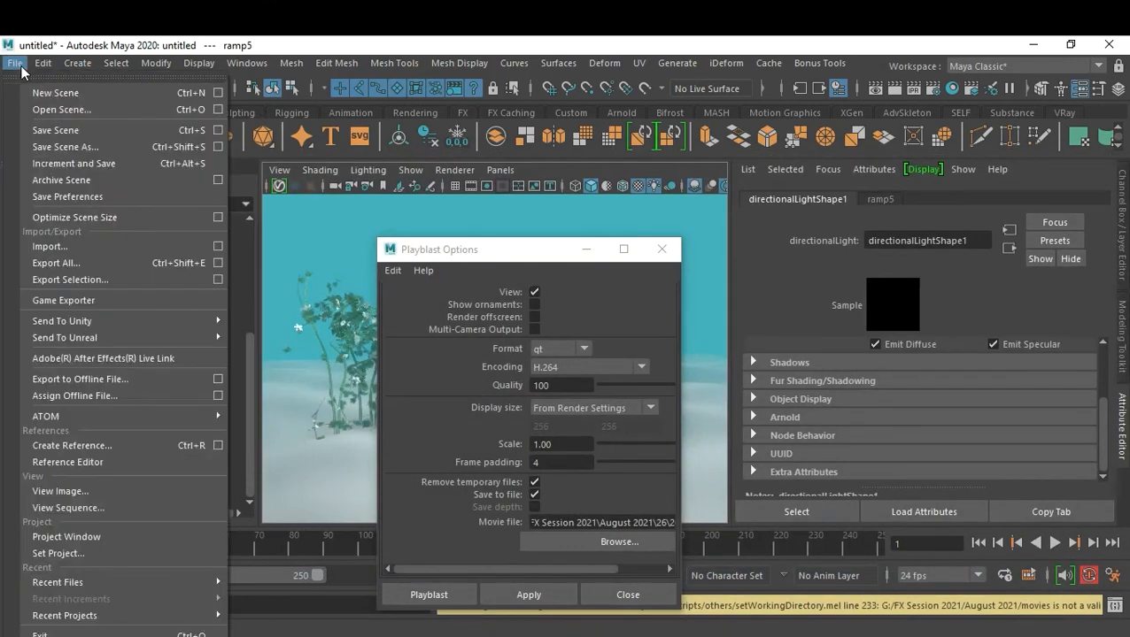
click(71, 147)
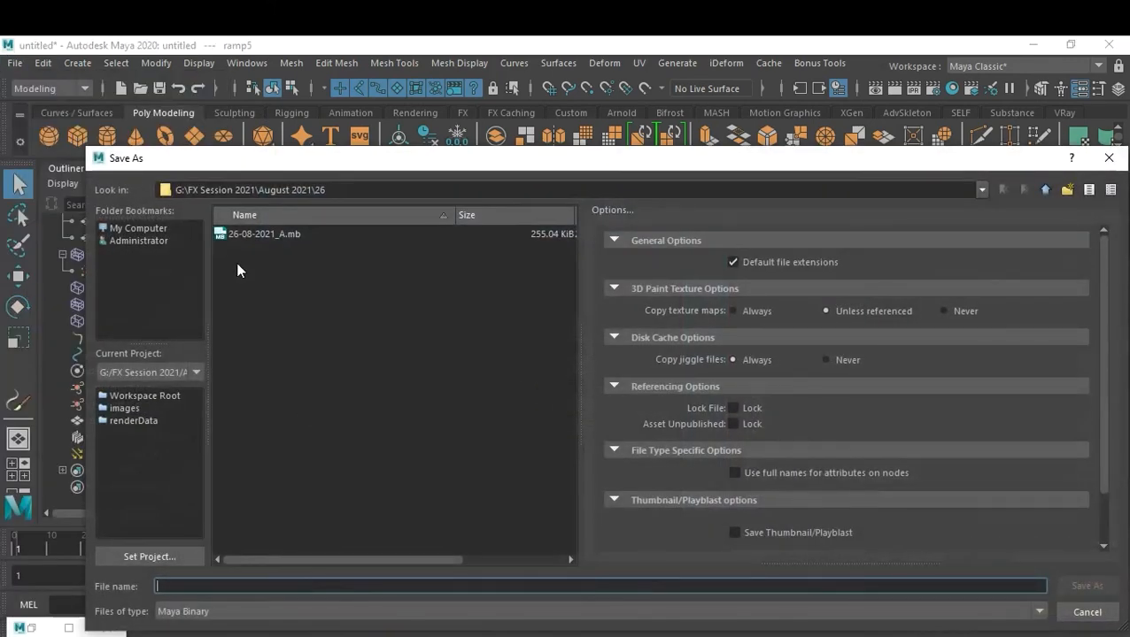
click(247, 234)
drag(207, 587, 273, 589)
text(B)
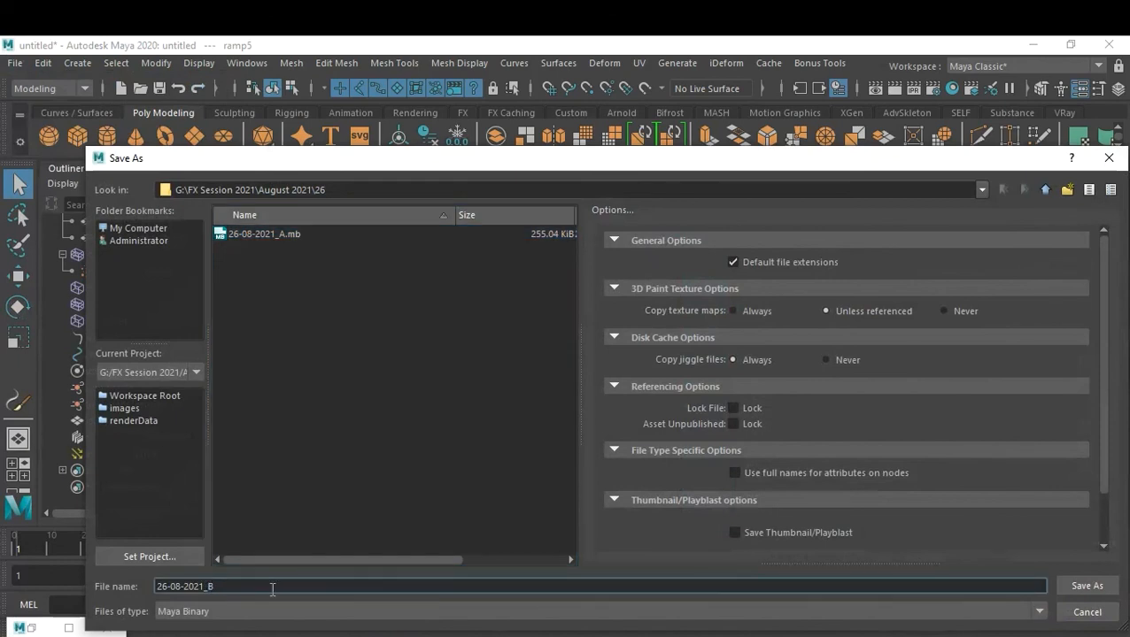
key(Return)
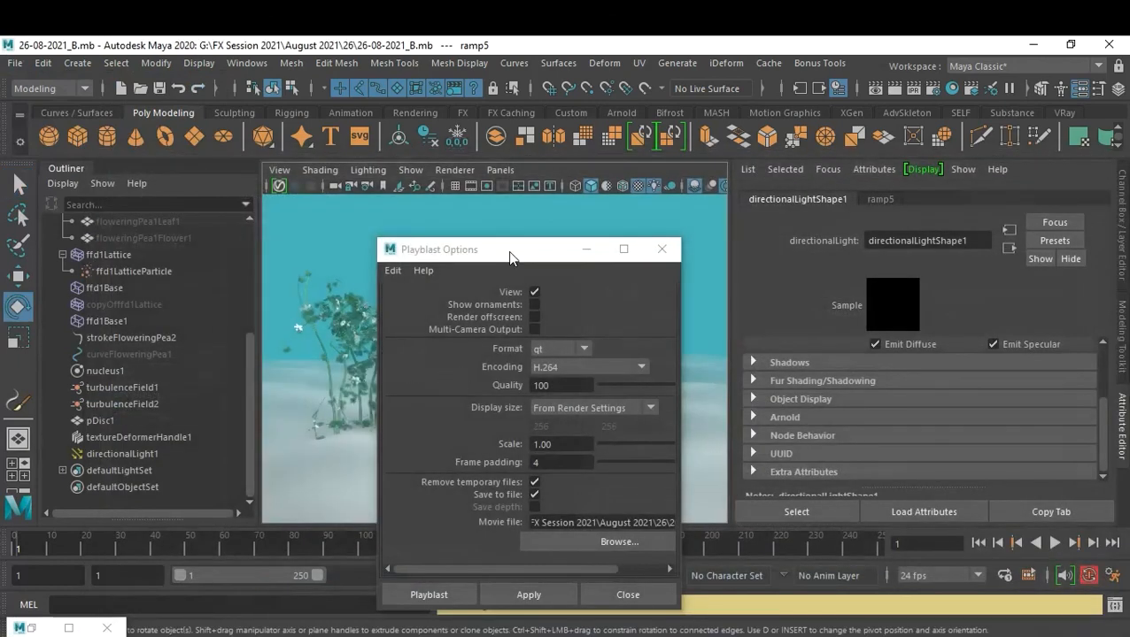
- Move the Playblast options clear of the viewport and start the playblast of the plant animation
drag(509, 250, 895, 187)
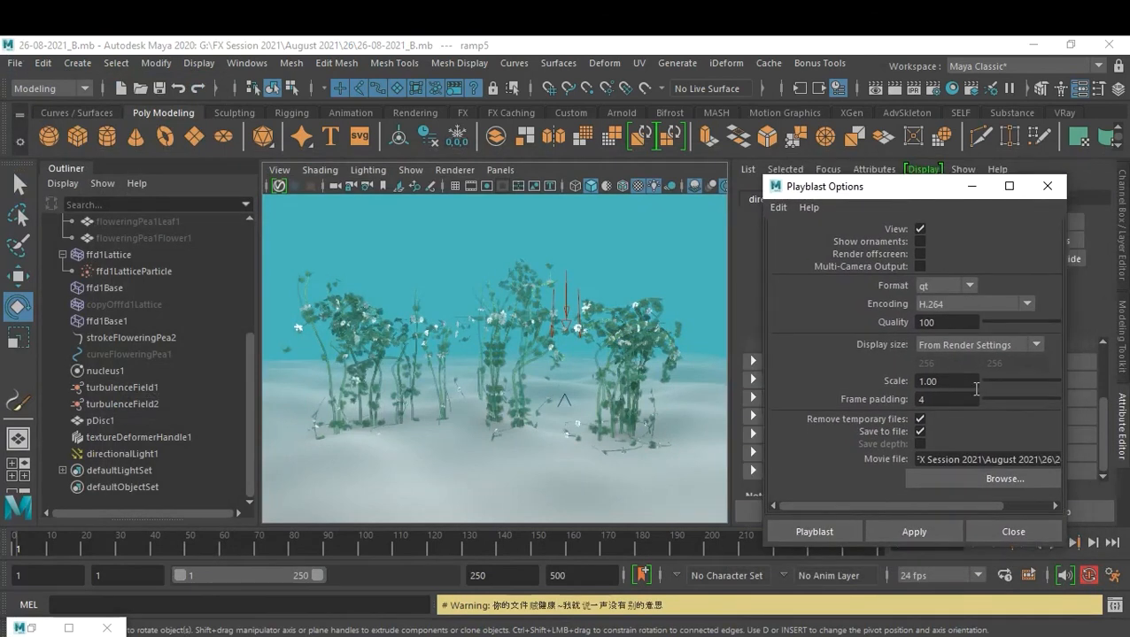
click(814, 532)
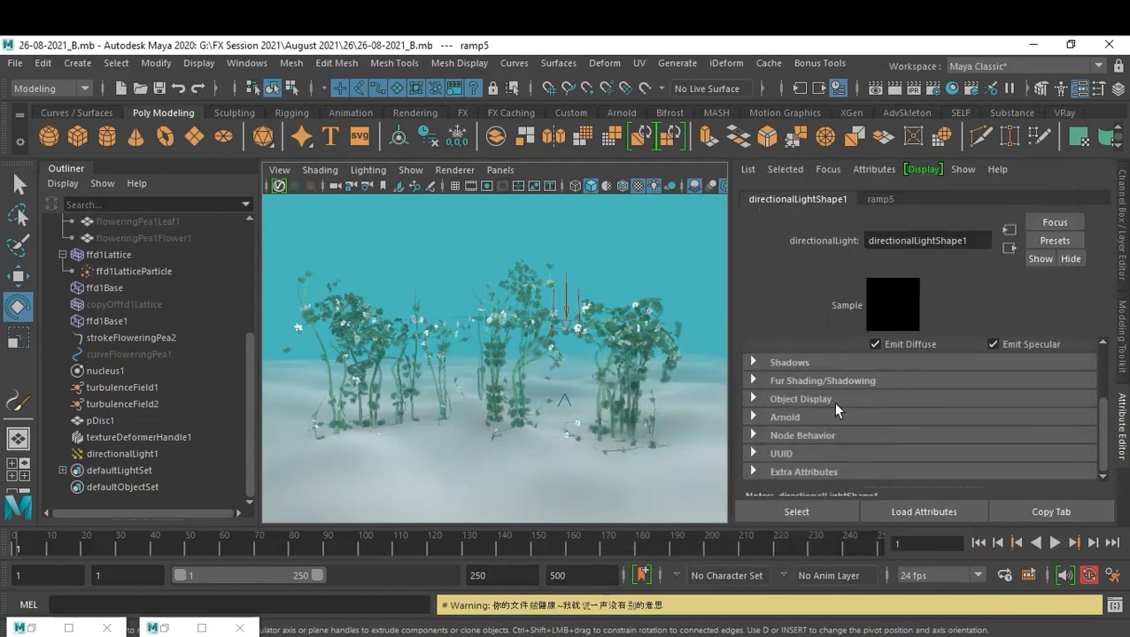